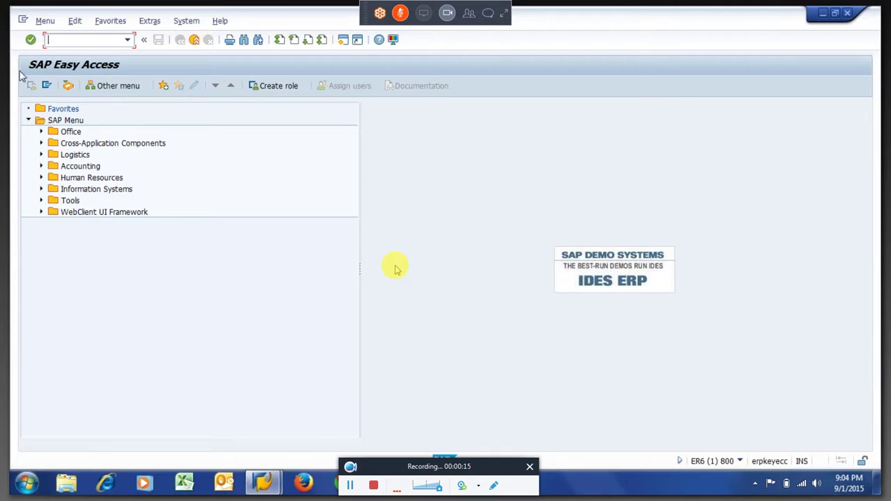
Step: Open transaction PE02 for personnel calculation rules
{"action": "type", "text": "pt"}
{"action": "key", "text": "BackSpace"}
{"action": "type", "text": "e02"}
{"action": "key", "text": "Return"}
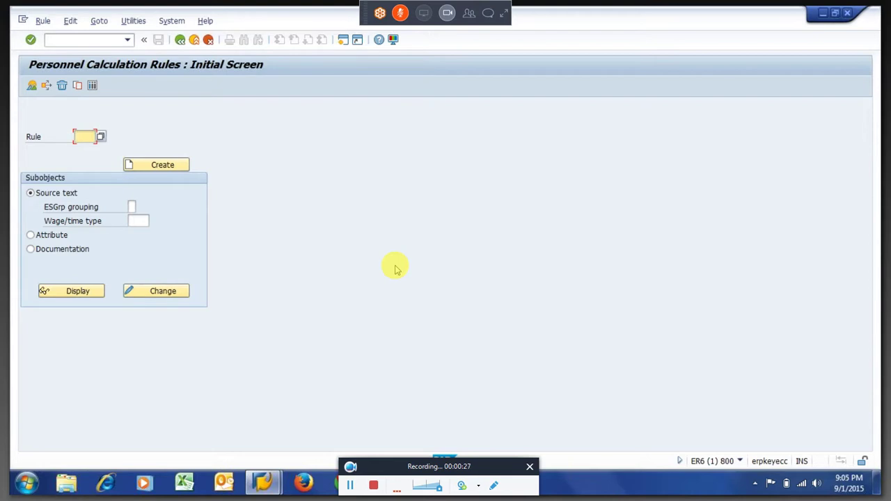
Step: Display the source text of personnel calculation rule ZOV1
{"action": "type", "text": "z"}
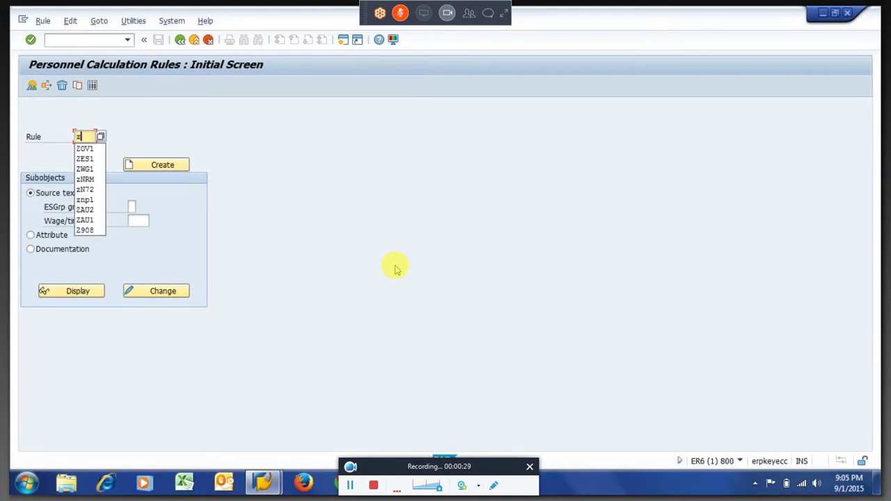
{"action": "key", "text": "Down"}
{"action": "key", "text": "Return"}
{"action": "key", "text": "Return"}
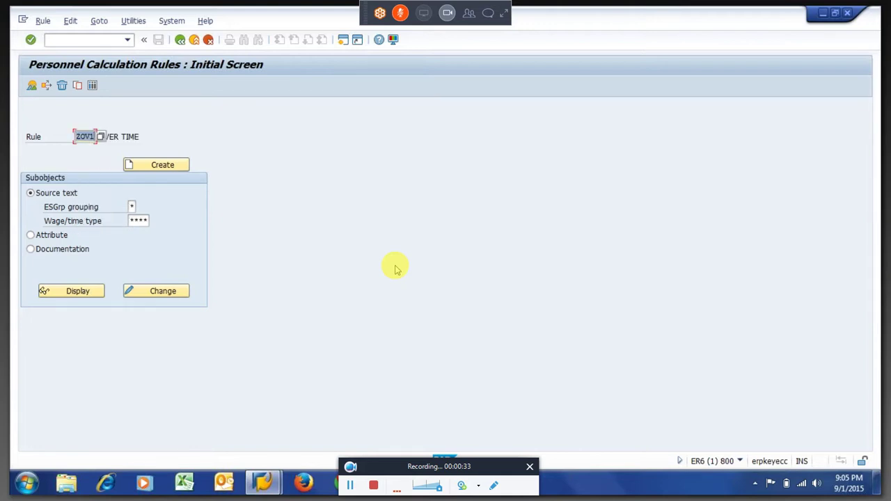
{"action": "left_click", "coordinate": [96, 295]}
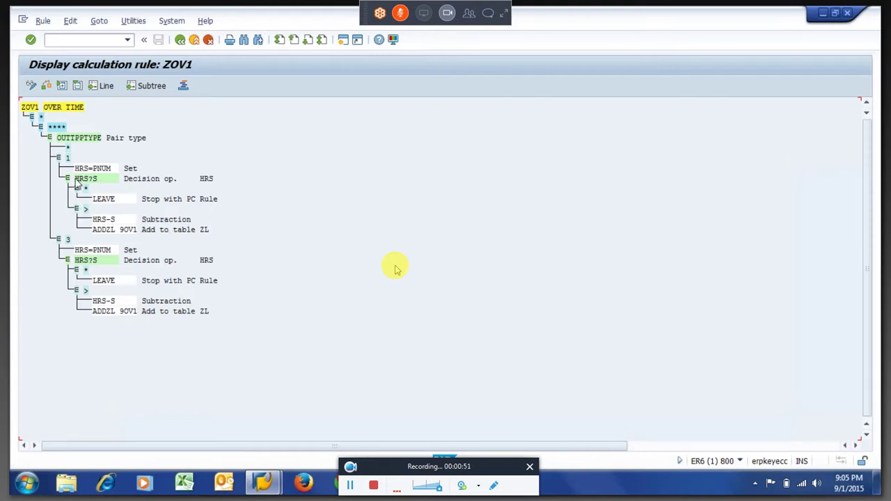
Step: Examine the OUTTPPTYPE decision and the HRS=PNUM operation under pair type 1 in the rule tree
{"action": "left_click", "coordinate": [66, 139]}
{"action": "left_click_drag", "start_coordinate": [74, 169], "coordinate": [115, 173]}
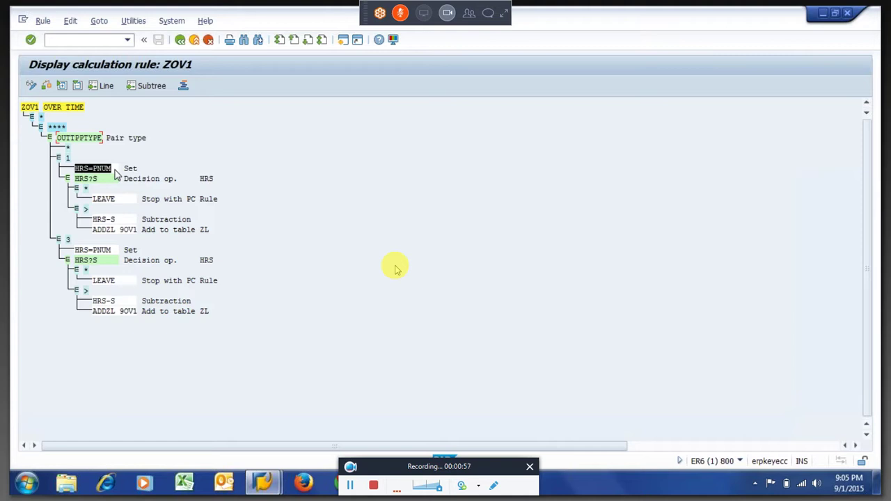
{"action": "left_click", "coordinate": [115, 174]}
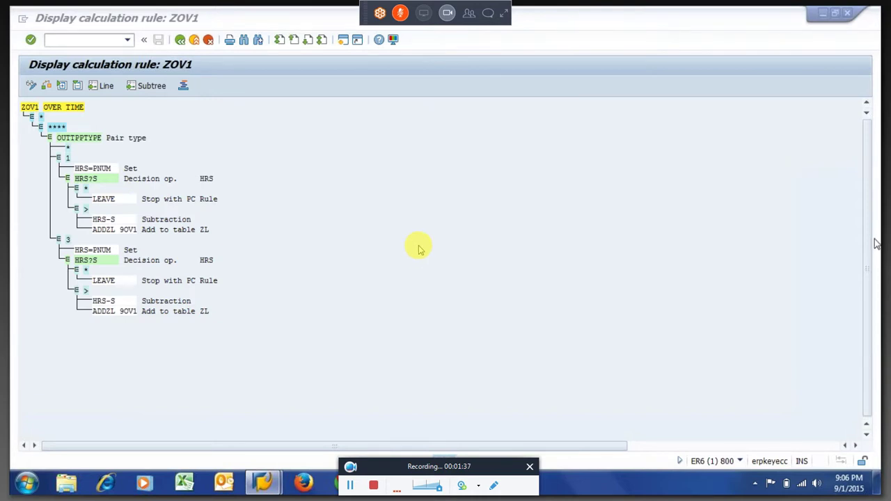
Step: Expand the GoToMeeting panel, check the attendee list, send "ok sir" to Everyone in the chat, and collapse the panel
{"action": "left_click", "coordinate": [505, 13]}
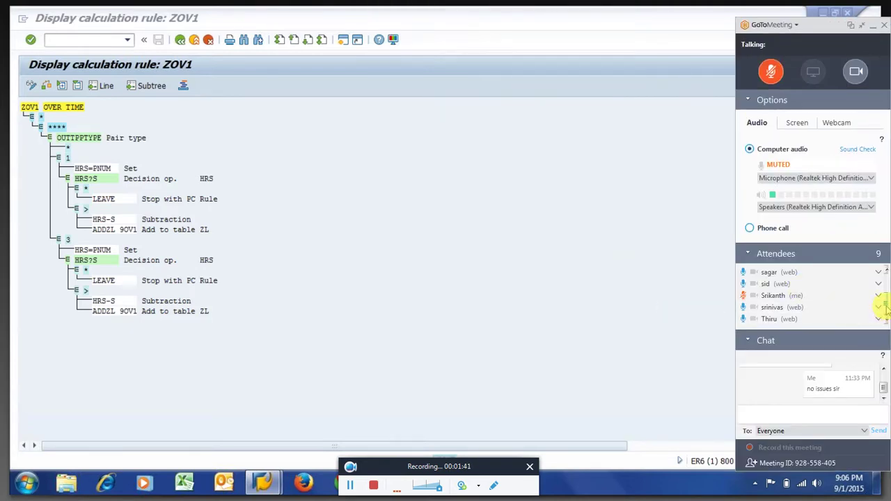
{"action": "mouse_move", "coordinate": [883, 304]}
{"action": "left_mouse_down"}
{"action": "mouse_move", "coordinate": [884, 280]}
{"action": "mouse_move", "coordinate": [885, 310]}
{"action": "left_mouse_up"}
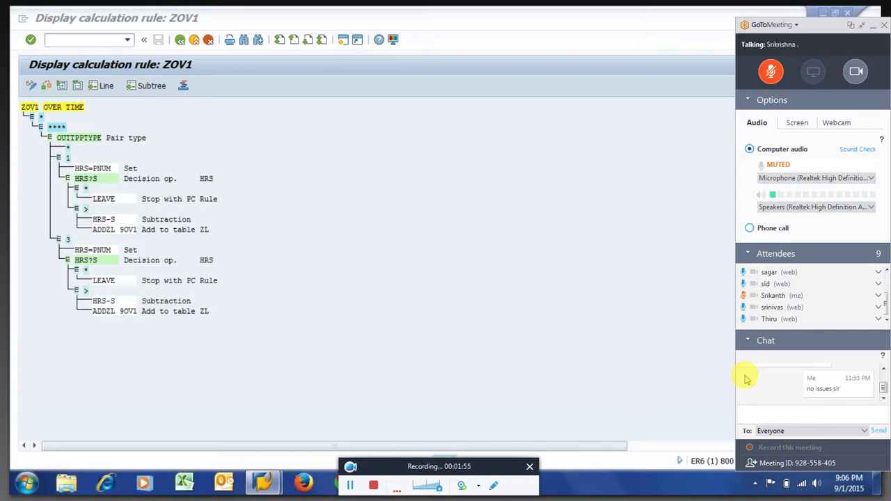
{"action": "left_click_drag", "start_coordinate": [885, 302], "coordinate": [885, 282]}
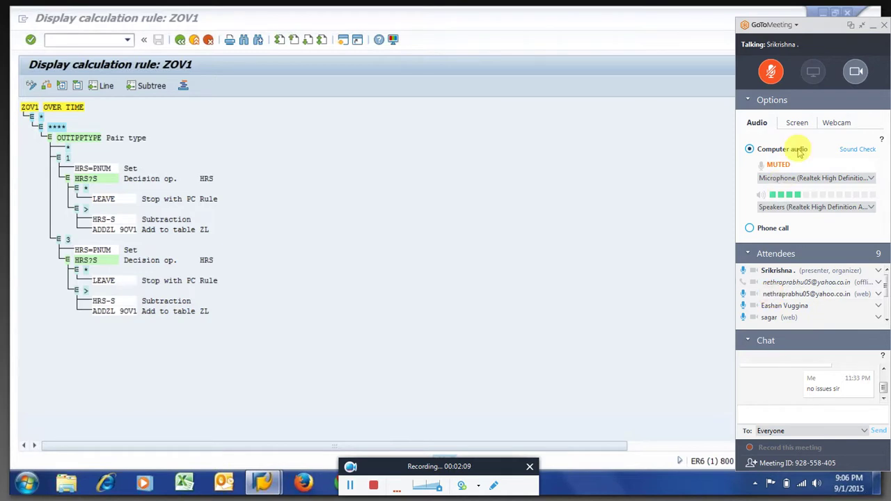
{"action": "left_click", "coordinate": [777, 414]}
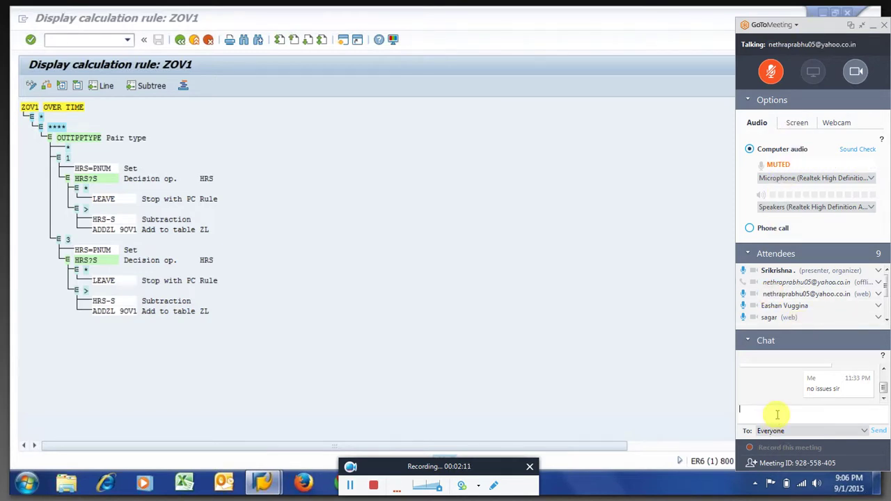
{"action": "type", "text": "ok sir"}
{"action": "key", "text": "Return"}
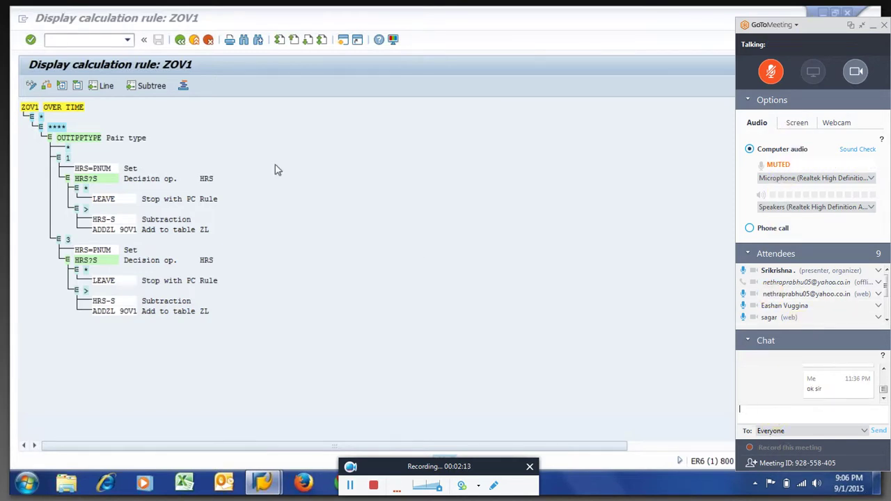
{"action": "left_click", "coordinate": [860, 16]}
{"action": "left_click", "coordinate": [822, 27]}
Step: Leave the calculation rules and open transaction PT60 for time evaluation
{"action": "key", "text": "BackSpace"}
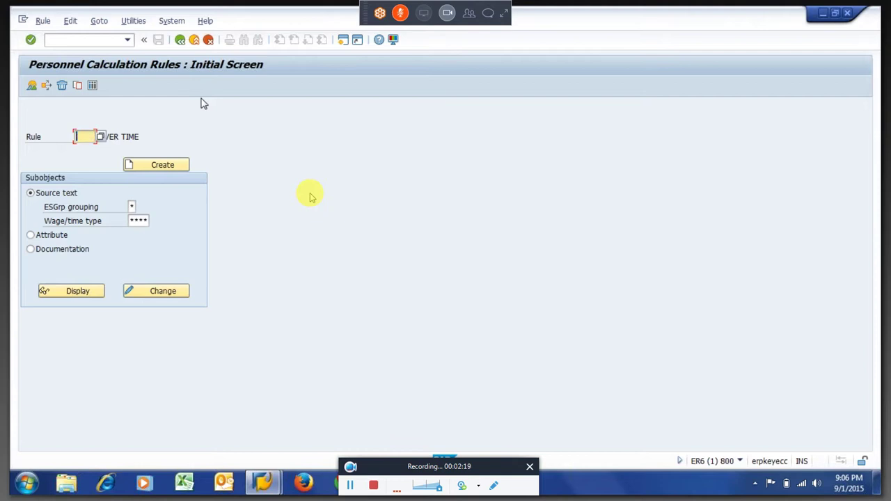
{"action": "key", "text": "F3"}
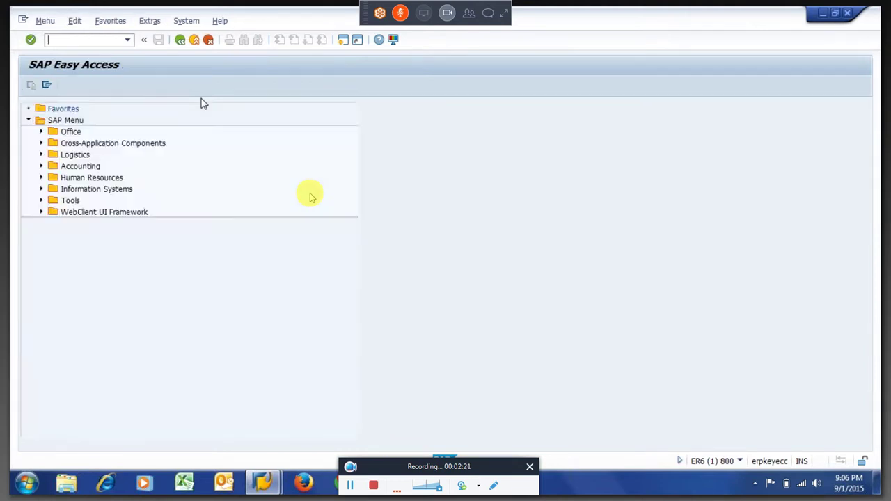
{"action": "type", "text": "pt60"}
{"action": "key", "text": "Return"}
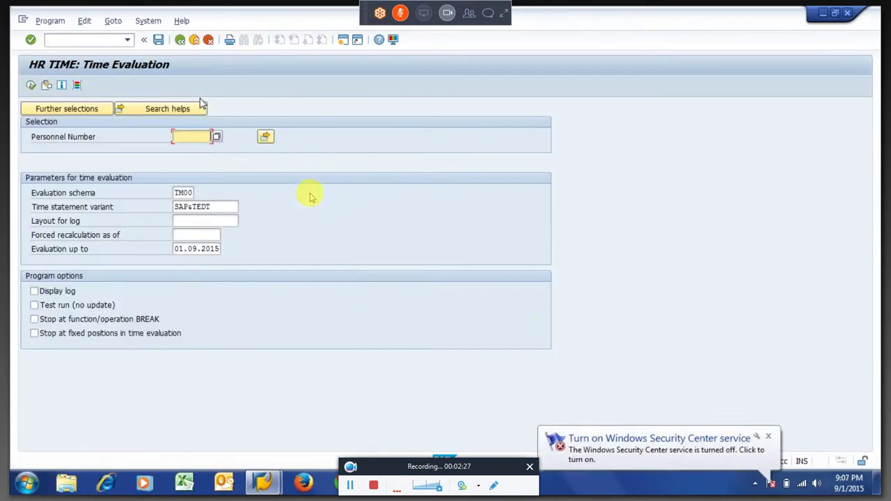
Step: Fill in the employee's personnel number for time evaluation from the previously used entries
{"action": "key", "text": "BackSpace"}
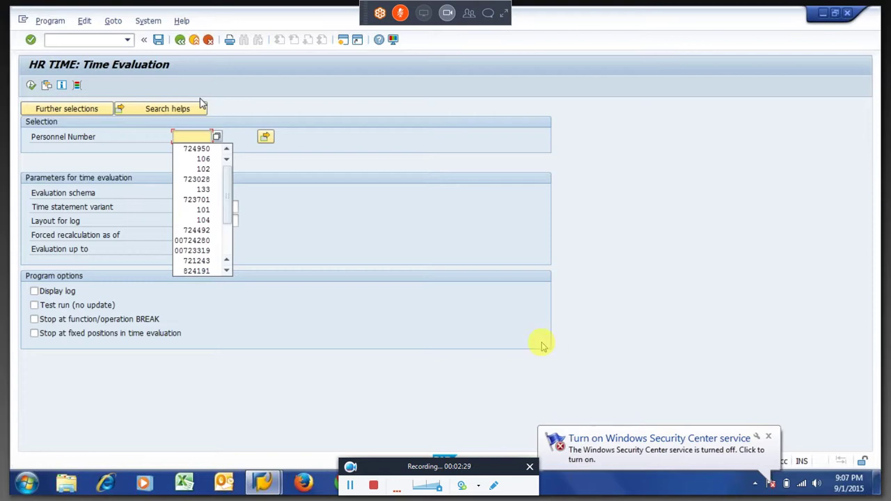
{"action": "key", "text": "Down"}
{"action": "key", "text": "Down"}
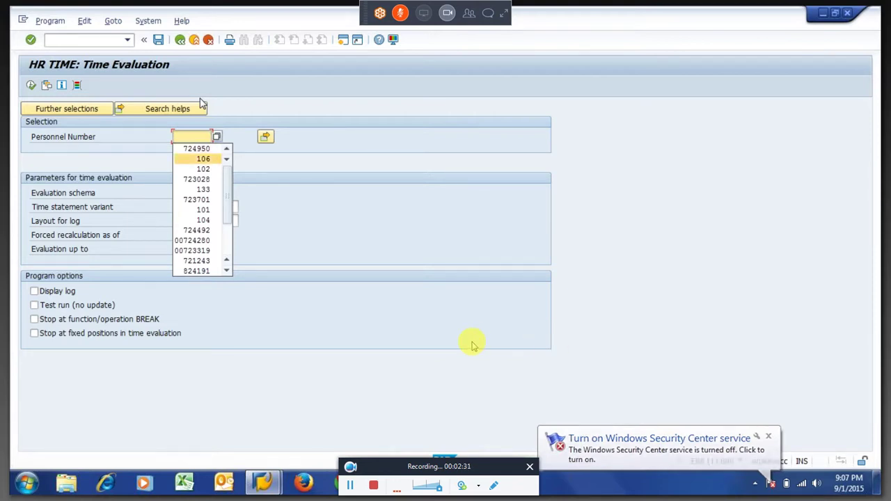
{"action": "key", "text": "Return"}
{"action": "key", "text": "Tab"}
{"action": "key", "text": "Tab"}
{"action": "key", "text": "shift+Tab"}
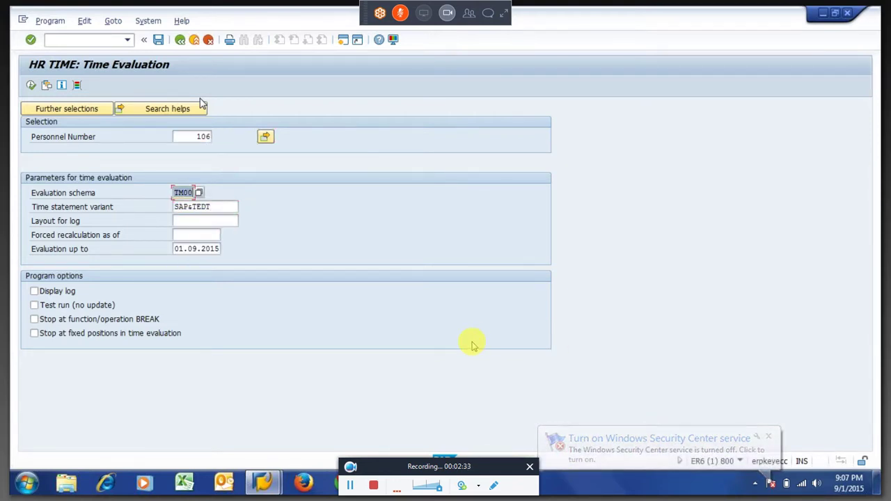
Step: Set the evaluation schema to ZM60 and clear the time statement variant
{"action": "key", "text": "BackSpace"}
{"action": "key", "text": "Down"}
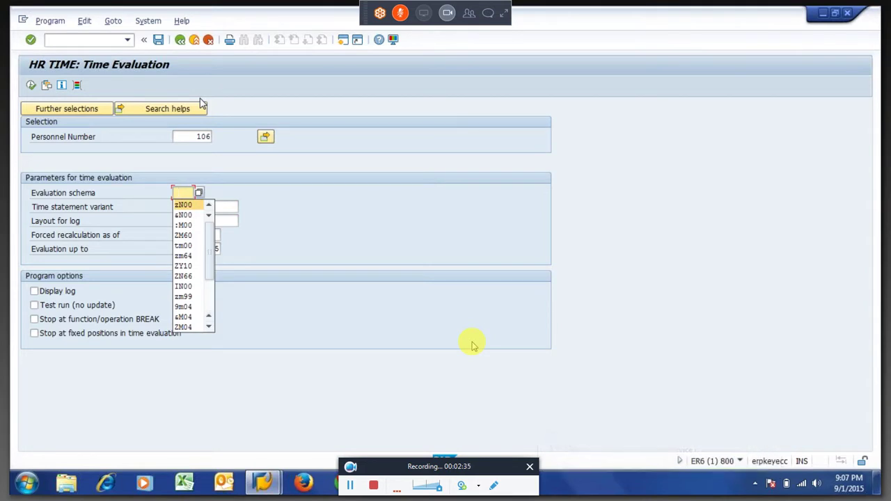
{"action": "key", "text": "Down"}
{"action": "key", "text": "Down"}
{"action": "key", "text": "Down"}
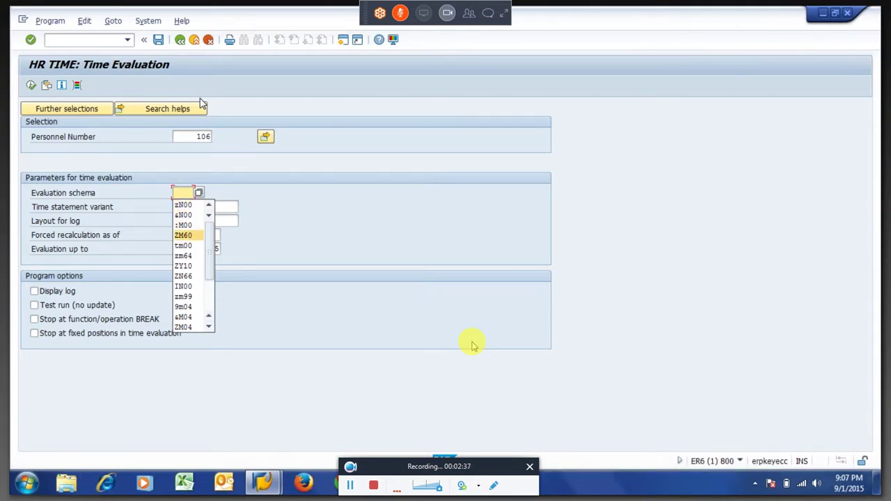
{"action": "key", "text": "Return"}
{"action": "key", "text": "Tab"}
{"action": "key", "text": "BackSpace"}
Step: Set both the forced recalculation date and the evaluation end date to 01.04.2015
{"action": "key", "text": "Tab"}
{"action": "key", "text": "Tab"}
{"action": "key", "text": "Down"}
{"action": "key", "text": "Return"}
{"action": "key", "text": "Tab"}
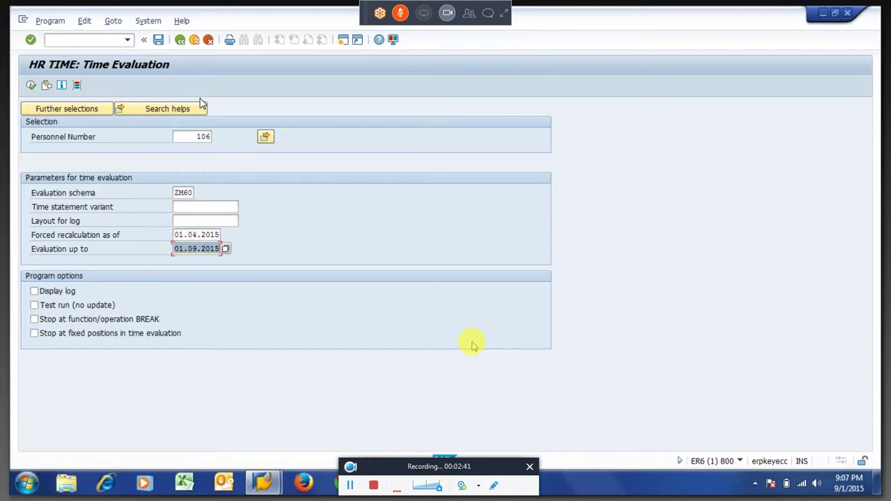
{"action": "key", "text": "Down"}
{"action": "key", "text": "Down"}
{"action": "key", "text": "Return"}
Step: Enable the log display and test run options, and execute the time evaluation
{"action": "left_click", "coordinate": [47, 296]}
{"action": "left_click", "coordinate": [49, 308]}
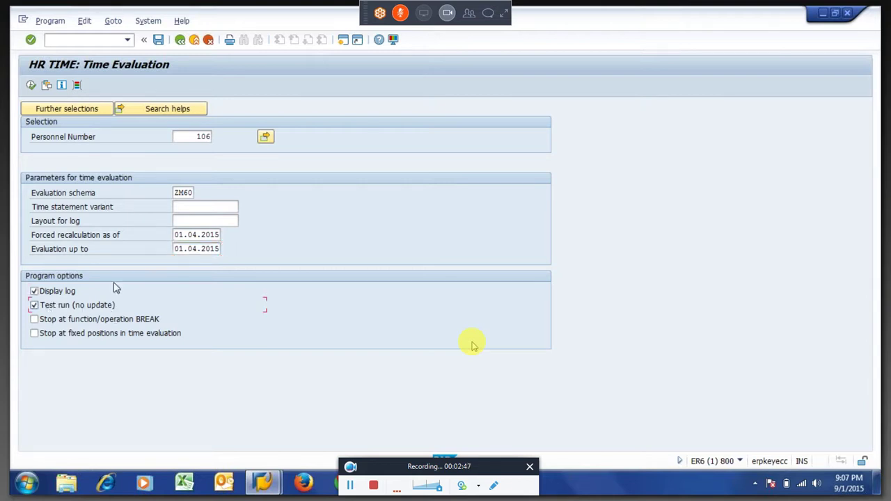
{"action": "left_click", "coordinate": [32, 86]}
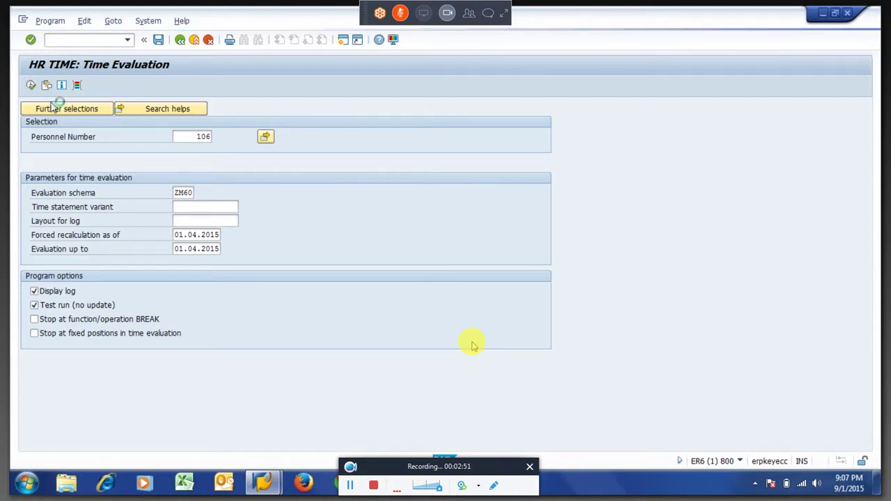
{"action": "mouse_move", "coordinate": [263, 483]}
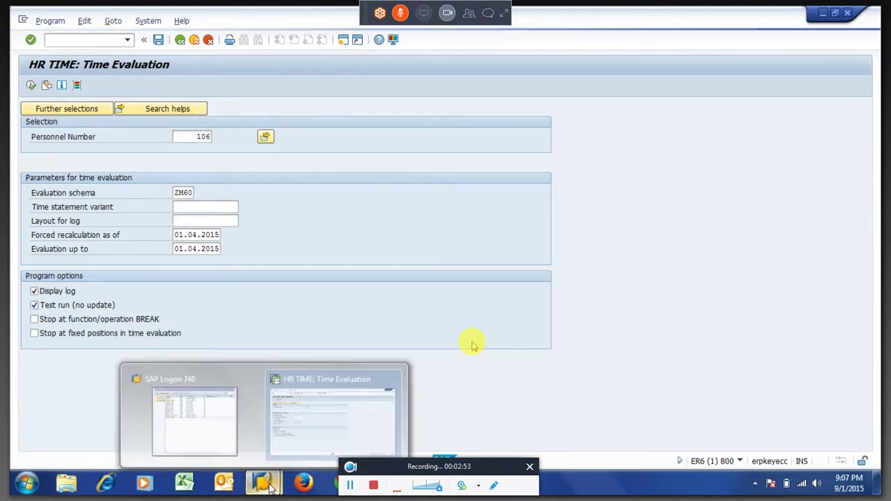
{"action": "left_click", "coordinate": [309, 398]}
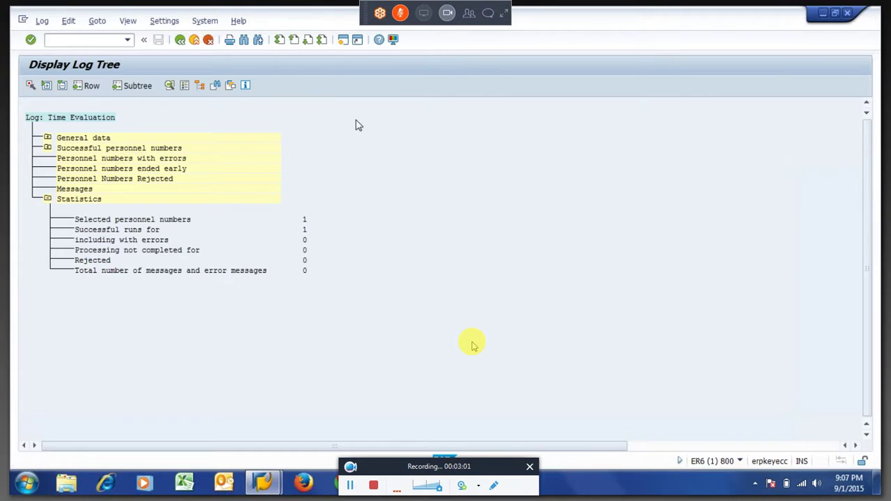
Step: Open transaction PA30 for HR master data in a second session
{"action": "key", "text": "shift+F3"}
{"action": "type", "text": "pa30"}
{"action": "key", "text": "Return"}
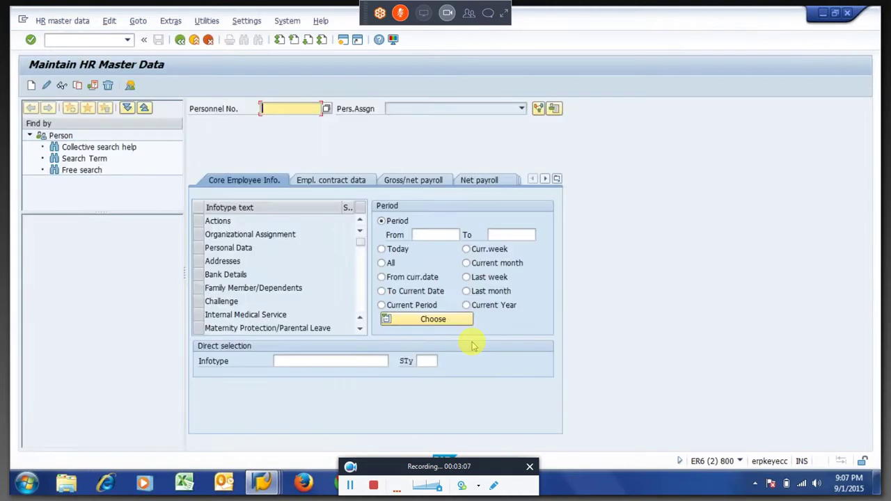
Step: List all Time Events (infotype 2011) records of the same employee, using the All period
{"action": "type", "text": "106"}
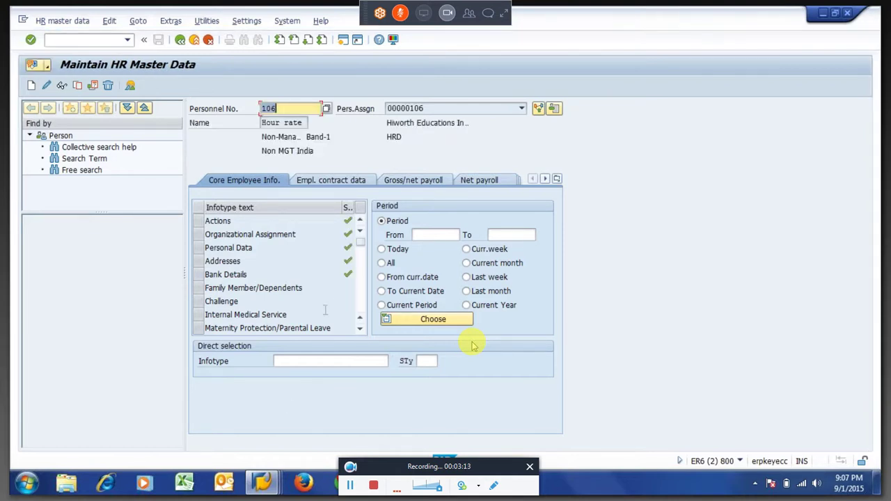
{"action": "left_click", "coordinate": [306, 360]}
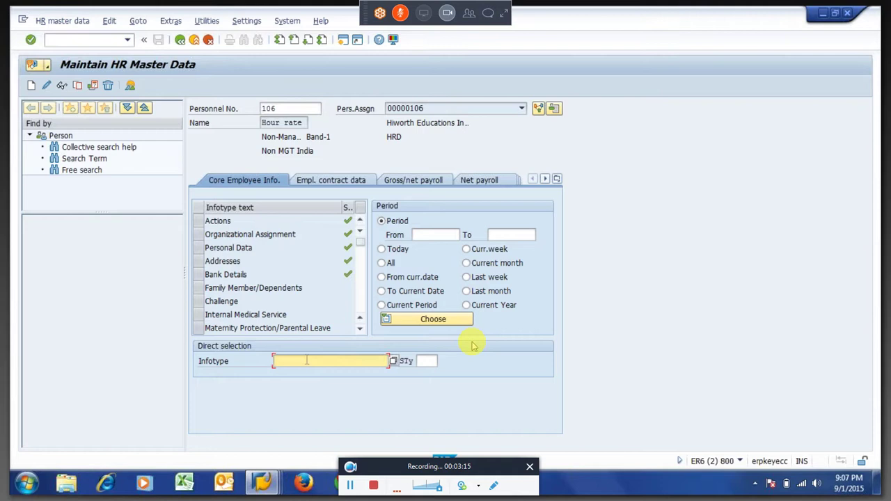
{"action": "type", "text": "2011"}
{"action": "key", "text": "Return"}
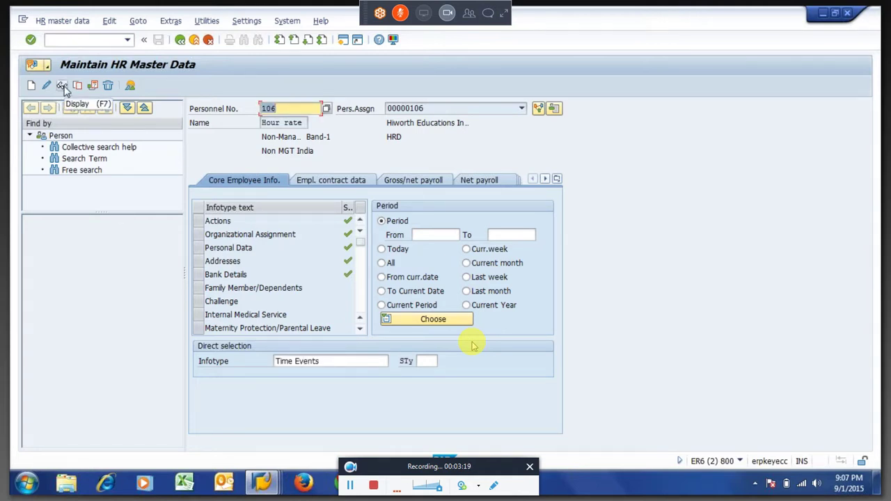
{"action": "left_click", "coordinate": [380, 262]}
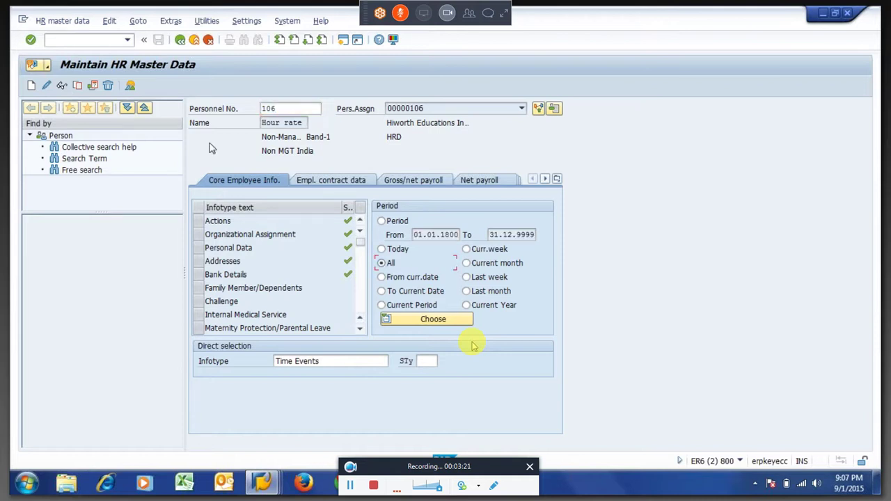
{"action": "left_click", "coordinate": [131, 86]}
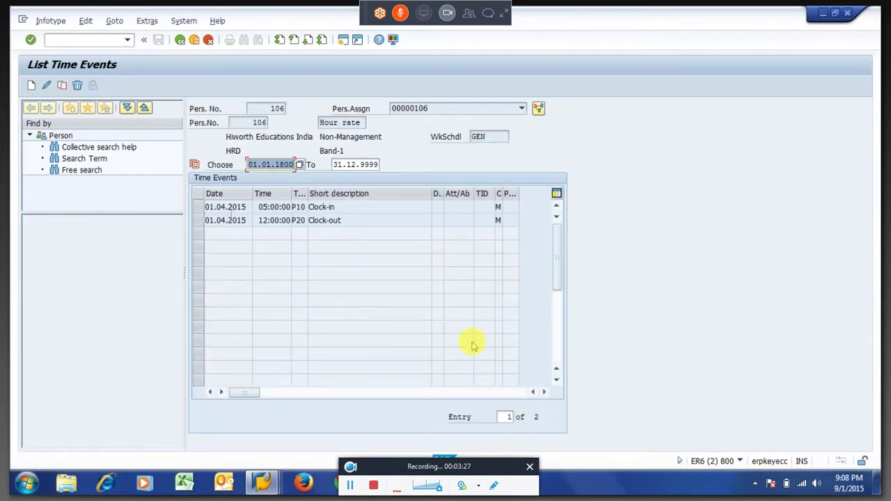
Step: Examine the times and types of the clock-in and clock-out entries for 01.04.2015
{"action": "key", "text": "shift+End"}
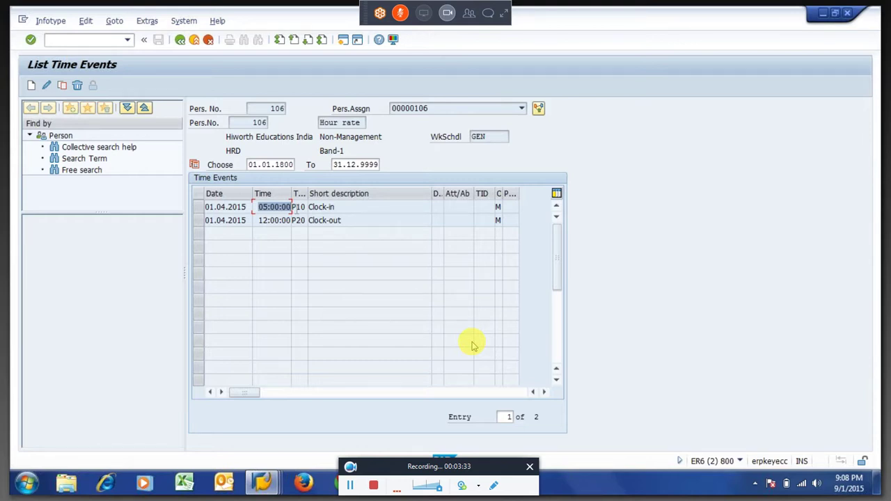
{"action": "key", "text": "End"}
{"action": "key", "text": "Home"}
{"action": "key", "text": "shift+Right"}
{"action": "key", "text": "shift+Right"}
{"action": "key", "text": "shift+Right"}
{"action": "key", "text": "shift+Right"}
{"action": "key", "text": "shift+Right"}
{"action": "key", "text": "shift+Right"}
{"action": "key", "text": "Down"}
{"action": "key", "text": "shift+Right"}
{"action": "key", "text": "shift+Right"}
{"action": "key", "text": "shift+Right"}
{"action": "key", "text": "shift+Right"}
{"action": "key", "text": "shift+Right"}
{"action": "key", "text": "shift+Right"}
{"action": "key", "text": "End"}
{"action": "key", "text": "Left"}
{"action": "key", "text": "Left"}
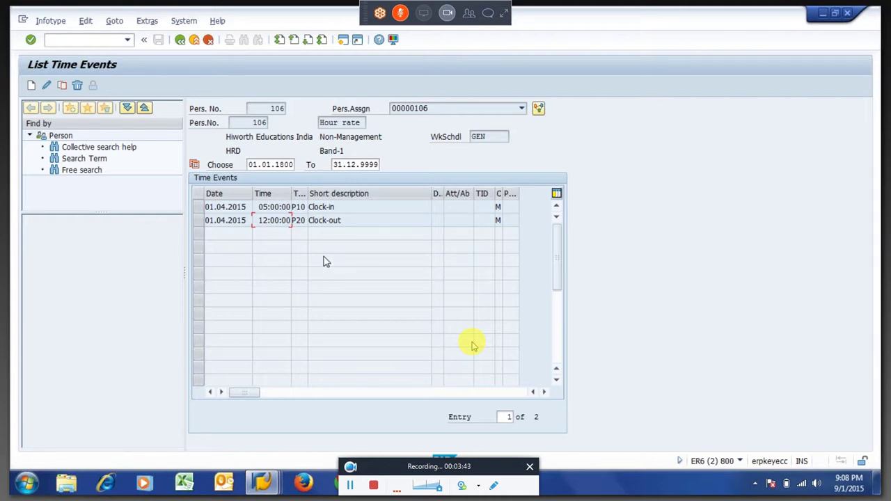
{"action": "key", "text": "Up"}
{"action": "key", "text": "Tab"}
{"action": "key", "text": "Down"}
Step: Return to the time evaluation log and expand the successful employee's 01.04.2015 entry down to the IF branch of Provide time data
{"action": "key", "text": "alt+Tab"}
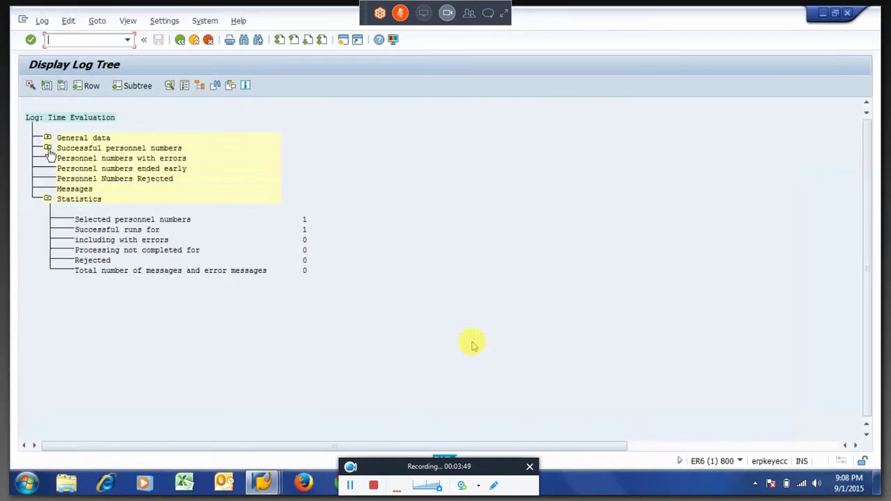
{"action": "left_click", "coordinate": [46, 148]}
{"action": "left_click", "coordinate": [65, 168]}
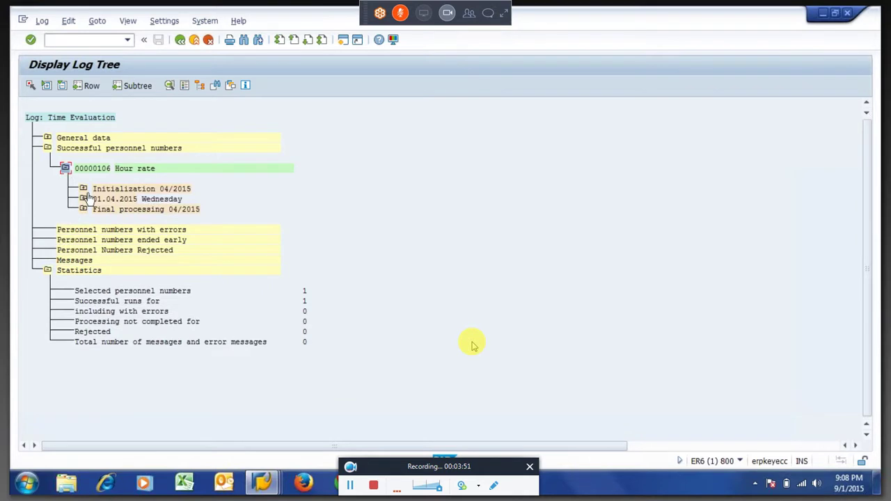
{"action": "left_click", "coordinate": [83, 199]}
{"action": "left_click", "coordinate": [101, 219]}
{"action": "left_click", "coordinate": [119, 239]}
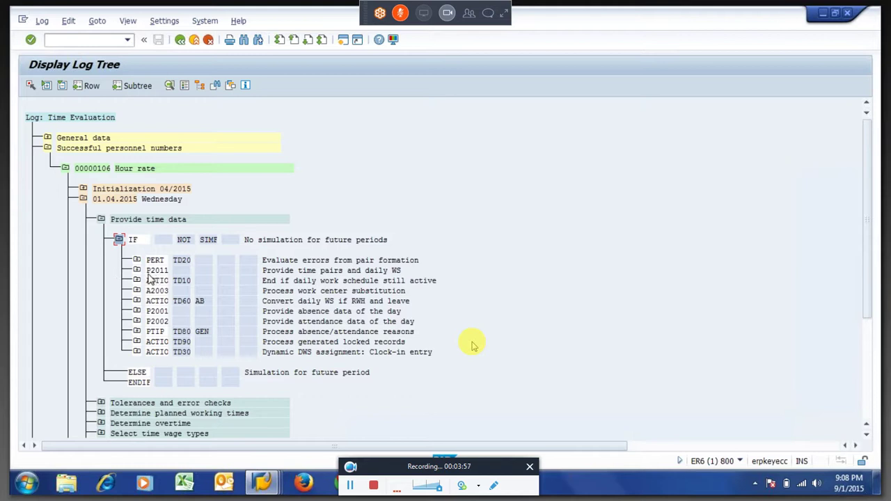
Step: Open table TIP in the output of P2011 and examine the pair's start, end and number of hours
{"action": "left_click", "coordinate": [157, 272]}
{"action": "left_click", "coordinate": [136, 270]}
{"action": "left_click", "coordinate": [154, 301]}
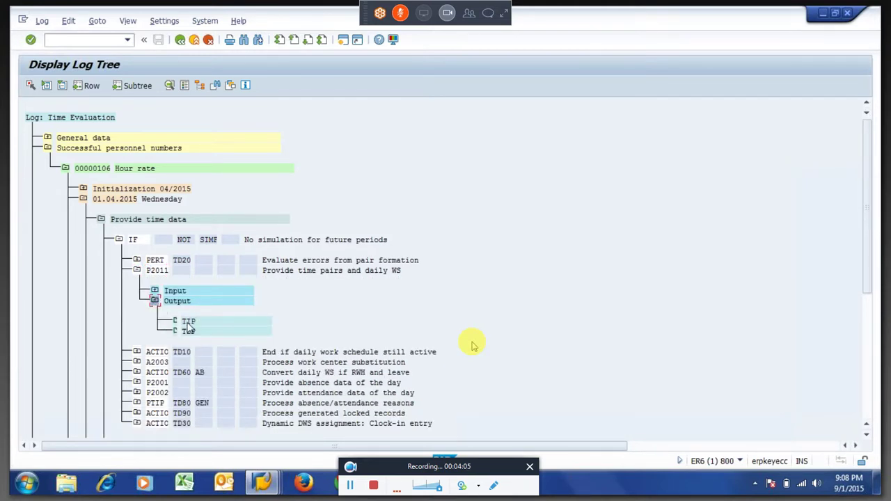
{"action": "double_click", "coordinate": [188, 324]}
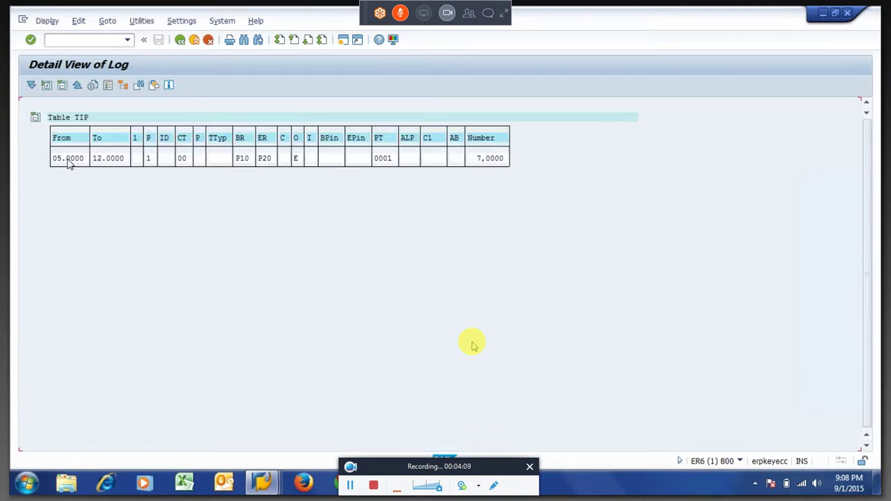
{"action": "left_click", "coordinate": [117, 159]}
{"action": "left_click", "coordinate": [479, 159]}
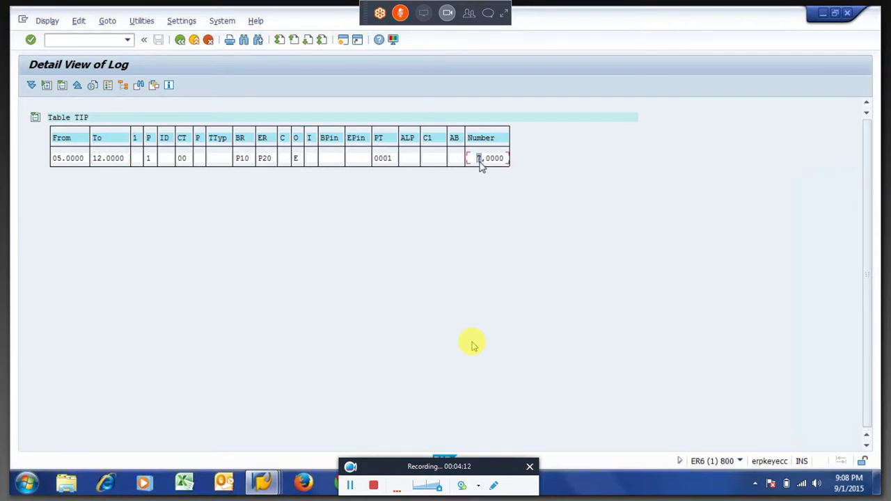
{"action": "left_click", "coordinate": [180, 41]}
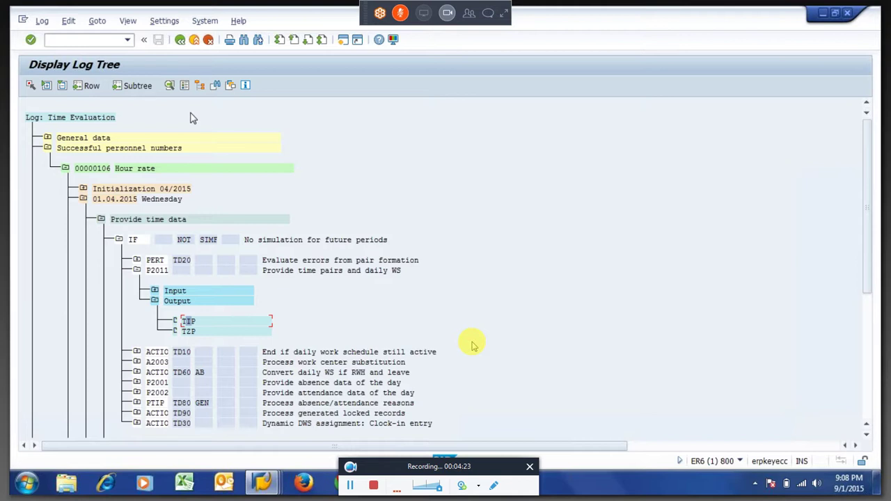
Step: Collapse the P2011 node and expand P2002, Provide attendance data of the day
{"action": "left_click", "coordinate": [138, 273]}
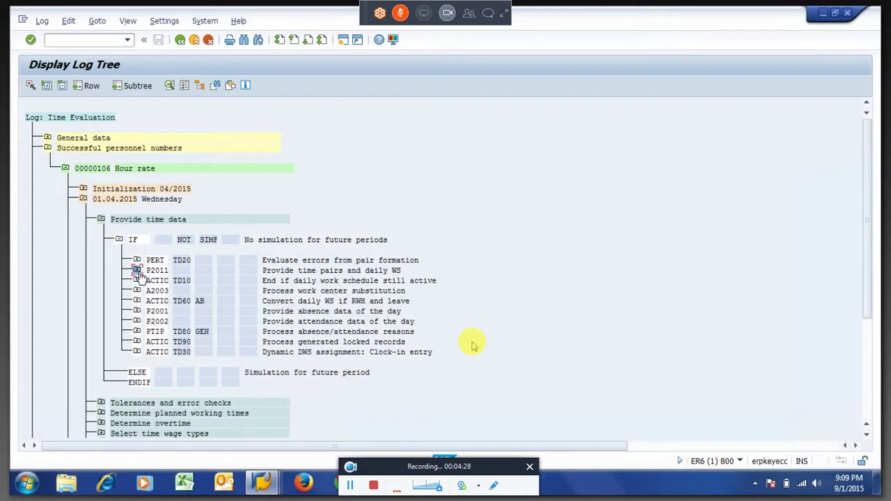
{"action": "left_click", "coordinate": [137, 322]}
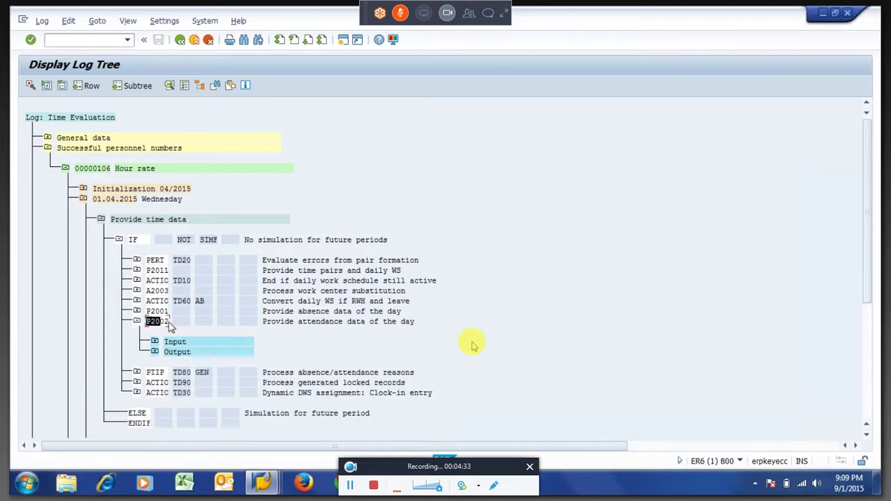
{"action": "double_click", "coordinate": [172, 327]}
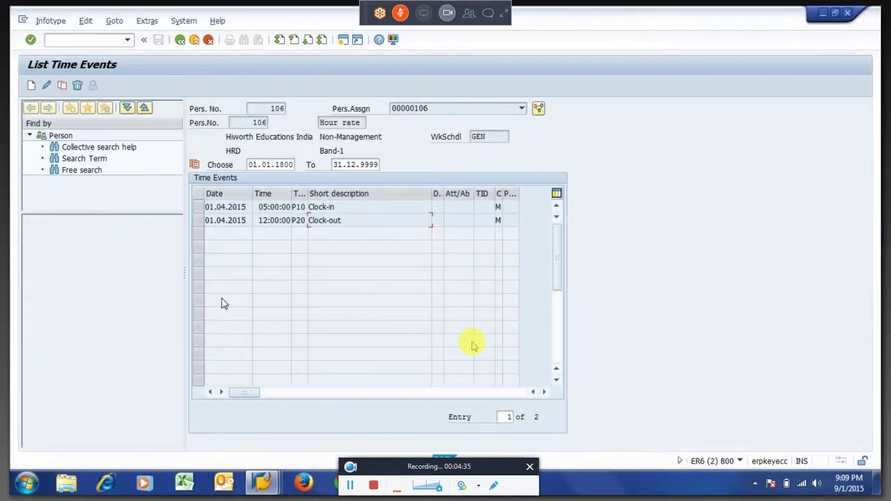
Step: In the PA30 session, list all Attendances (infotype 2002) records of the same employee
{"action": "key", "text": "F3"}
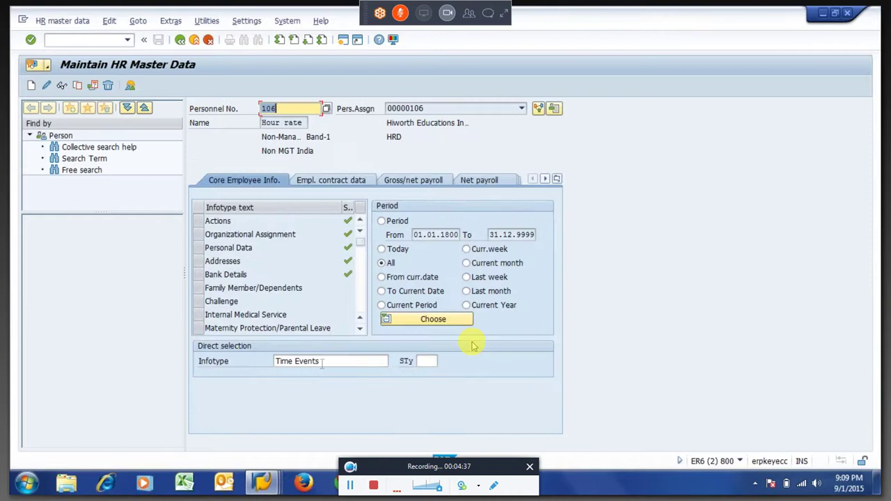
{"action": "key", "text": "Tab"}
{"action": "key", "text": "shift+Tab"}
{"action": "type", "text": "2"}
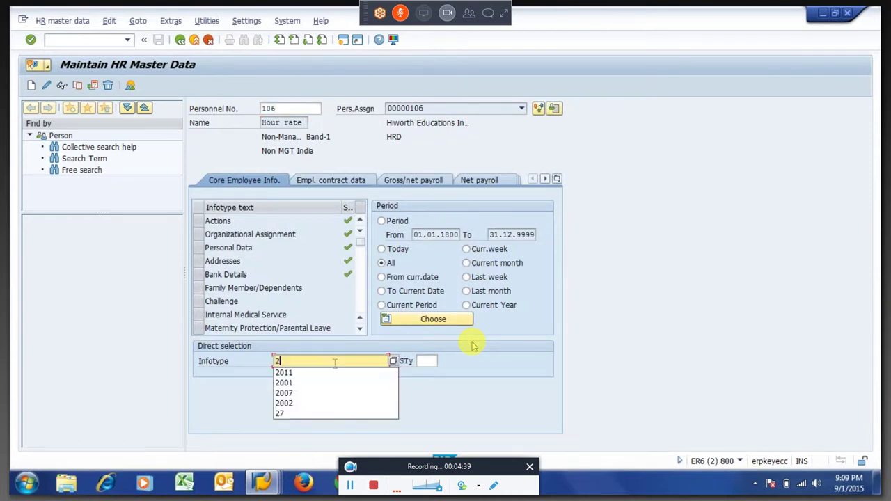
{"action": "type", "text": "002"}
{"action": "key", "text": "Return"}
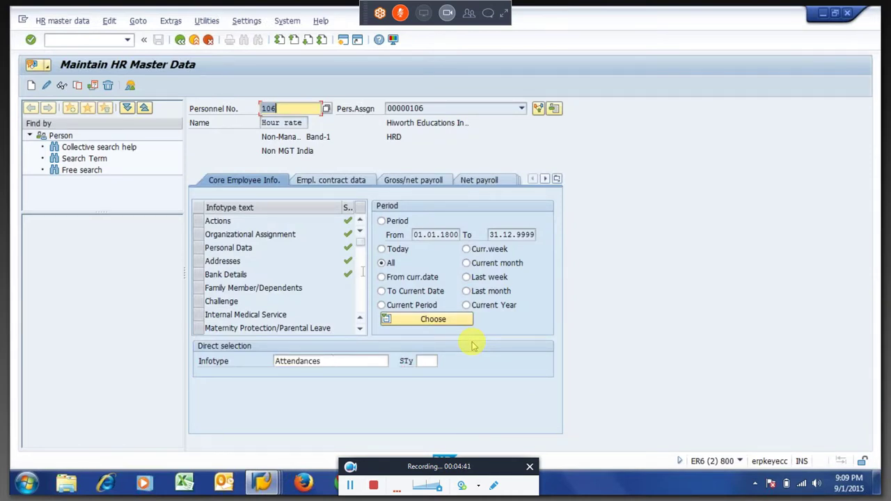
{"action": "left_click", "coordinate": [131, 85]}
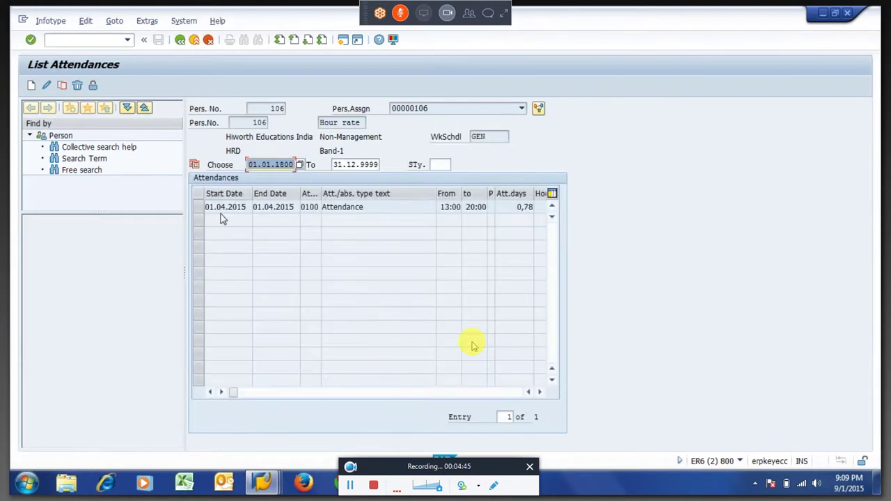
Step: Examine the type and the from and to times of the 01.04.2015 attendance, and return to the time evaluation log
{"action": "left_click", "coordinate": [198, 206]}
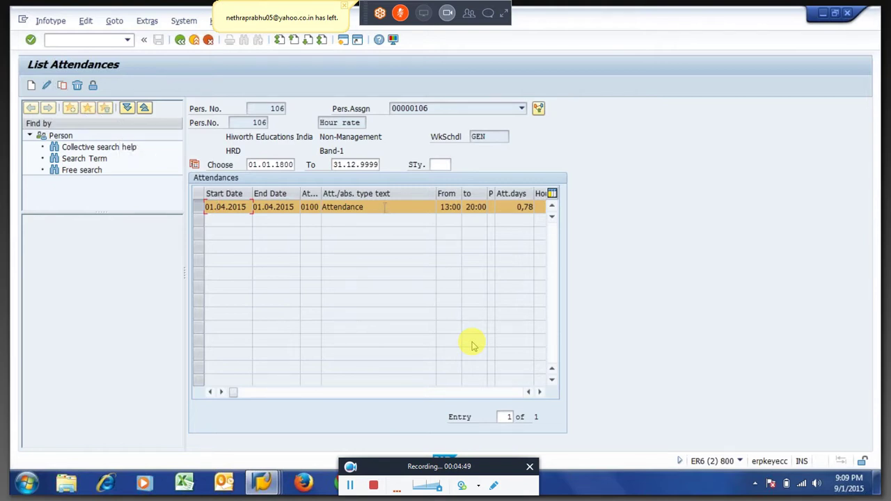
{"action": "left_click", "coordinate": [361, 206]}
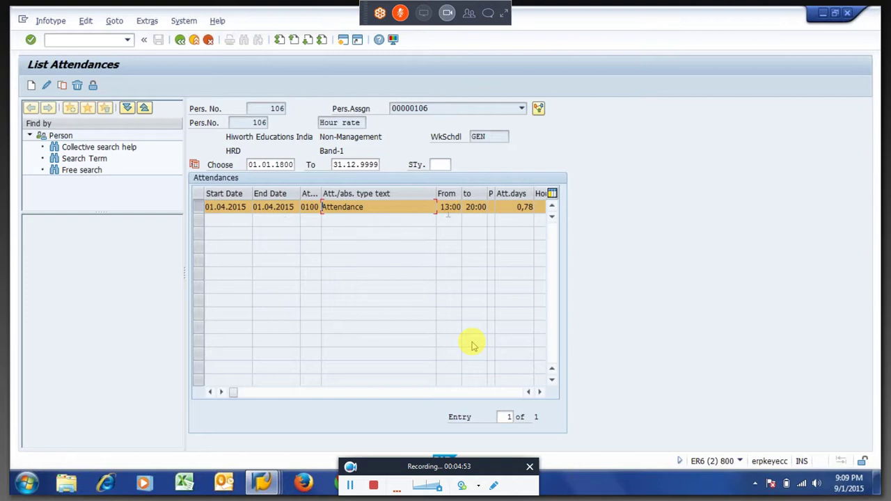
{"action": "key", "text": "Tab"}
{"action": "key", "text": "Tab"}
{"action": "key", "text": "F3"}
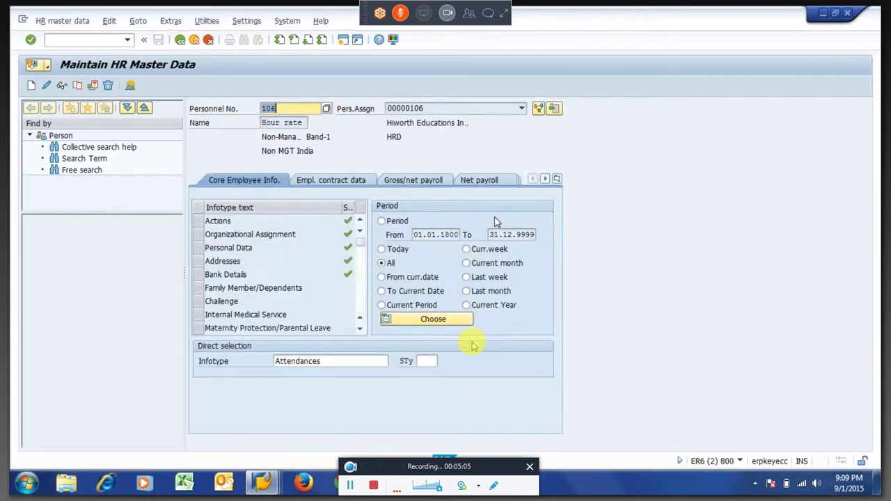
{"action": "key", "text": "F3"}
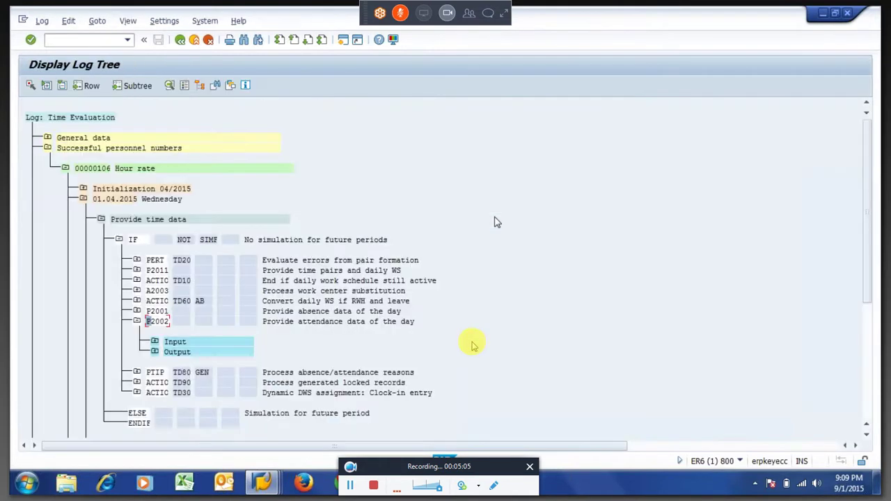
Step: Open table TIP in the output of P2002 and examine the start times of both pairs
{"action": "left_click", "coordinate": [155, 352]}
{"action": "double_click", "coordinate": [187, 373]}
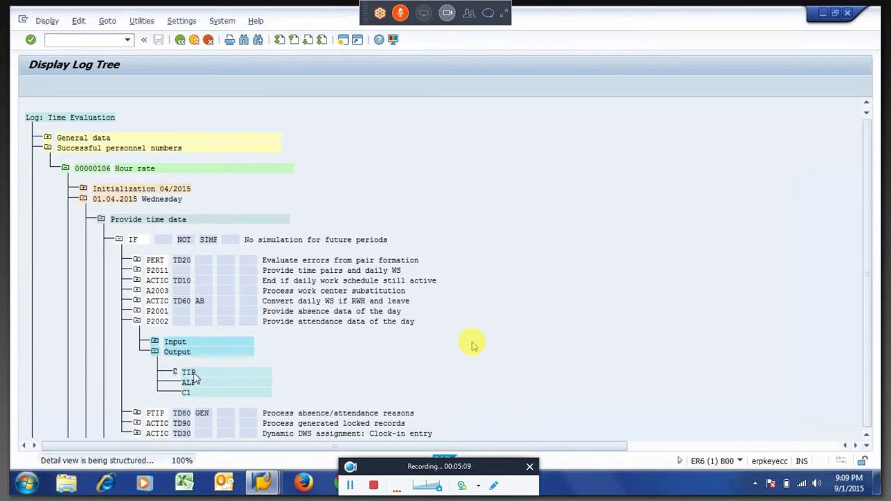
{"action": "left_click_drag", "start_coordinate": [54, 168], "coordinate": [103, 177]}
{"action": "left_click", "coordinate": [55, 169]}
{"action": "left_click", "coordinate": [54, 158]}
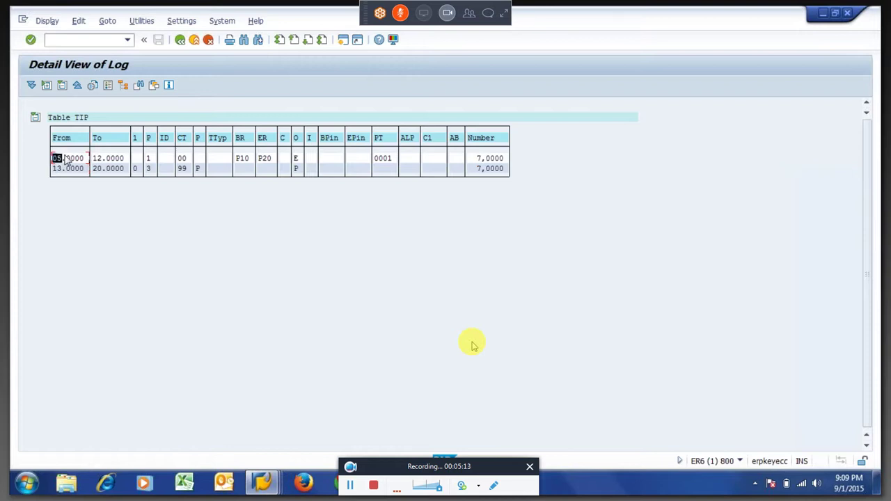
{"action": "left_click", "coordinate": [151, 169]}
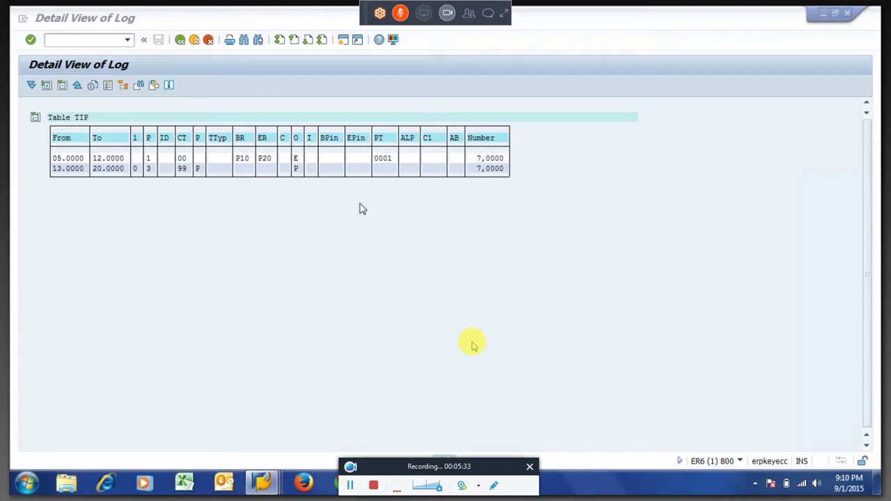
Step: Compare the P column values of both pairs and the first pair's BR and ER entries, and return to the log tree
{"action": "left_click", "coordinate": [148, 160]}
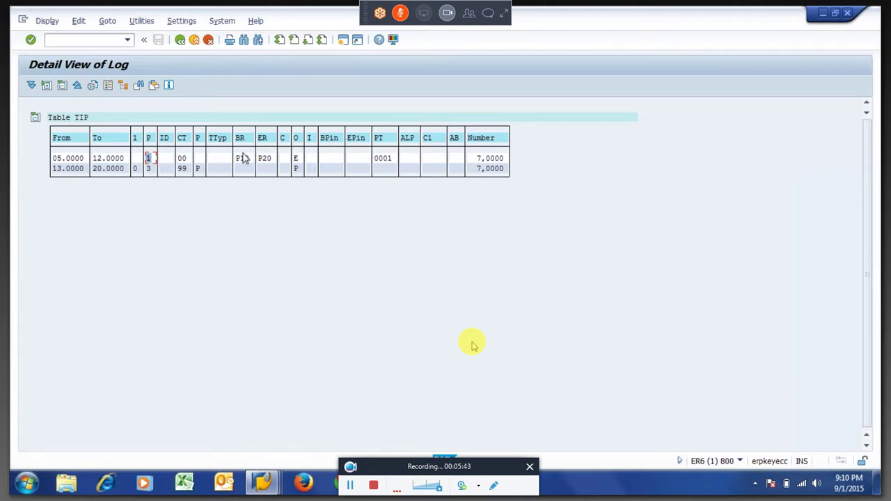
{"action": "left_click_drag", "start_coordinate": [236, 159], "coordinate": [280, 164]}
{"action": "left_click", "coordinate": [151, 160]}
{"action": "left_click", "coordinate": [151, 170]}
{"action": "key", "text": "Up"}
{"action": "left_click", "coordinate": [151, 170]}
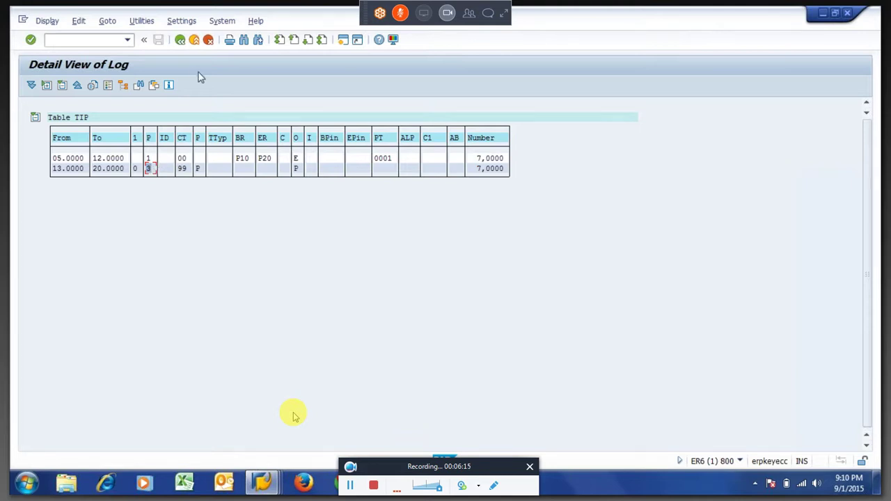
{"action": "left_click", "coordinate": [179, 41]}
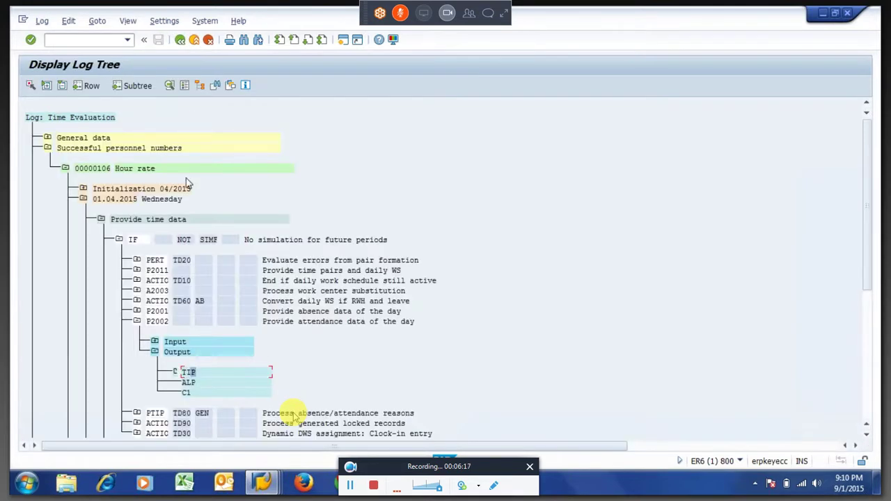
Step: Collapse P2002 and open the input TIP table of DPTOL under Tolerances and error checks
{"action": "left_click", "coordinate": [171, 323]}
{"action": "left_click", "coordinate": [137, 322]}
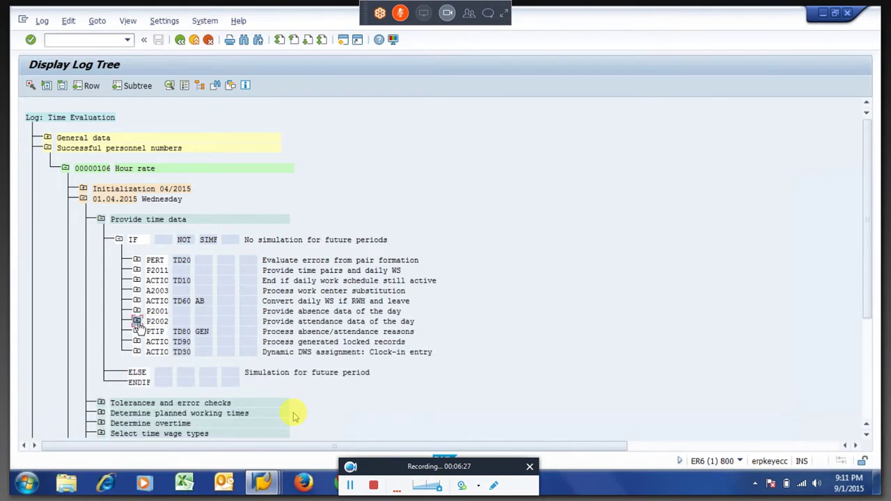
{"action": "left_click", "coordinate": [101, 403]}
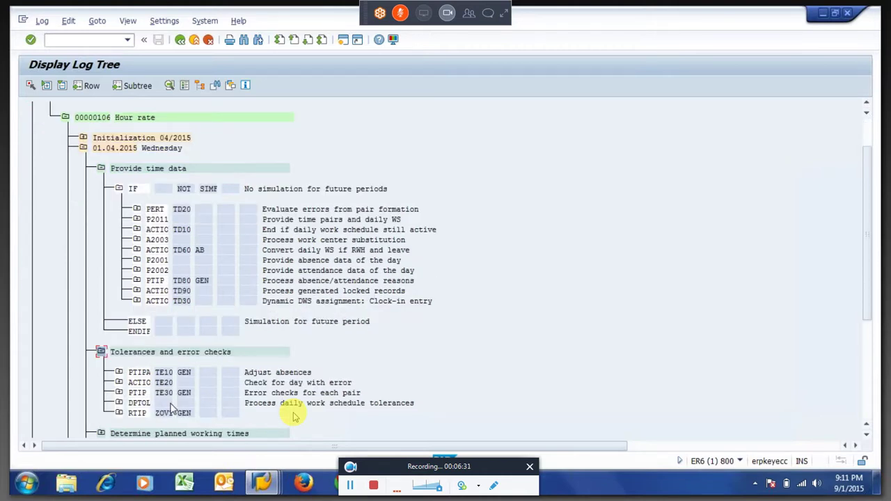
{"action": "left_click", "coordinate": [118, 403]}
{"action": "left_click", "coordinate": [136, 385]}
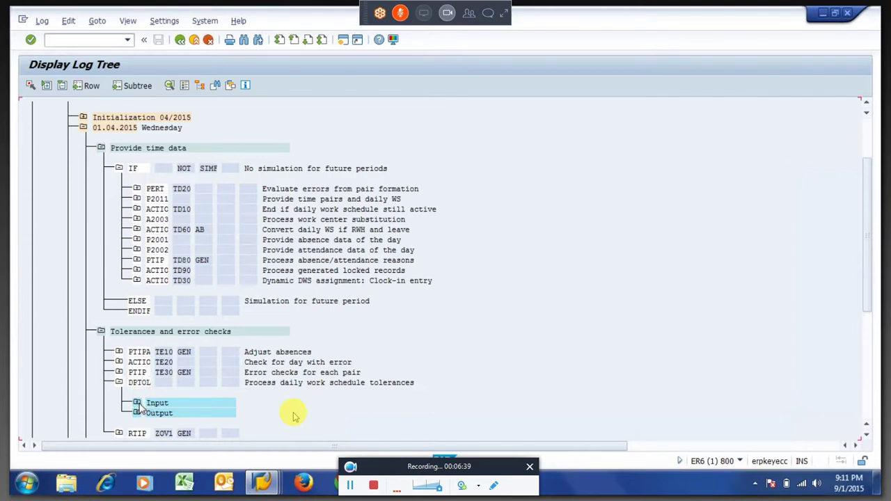
{"action": "left_click", "coordinate": [137, 404]}
{"action": "double_click", "coordinate": [174, 416]}
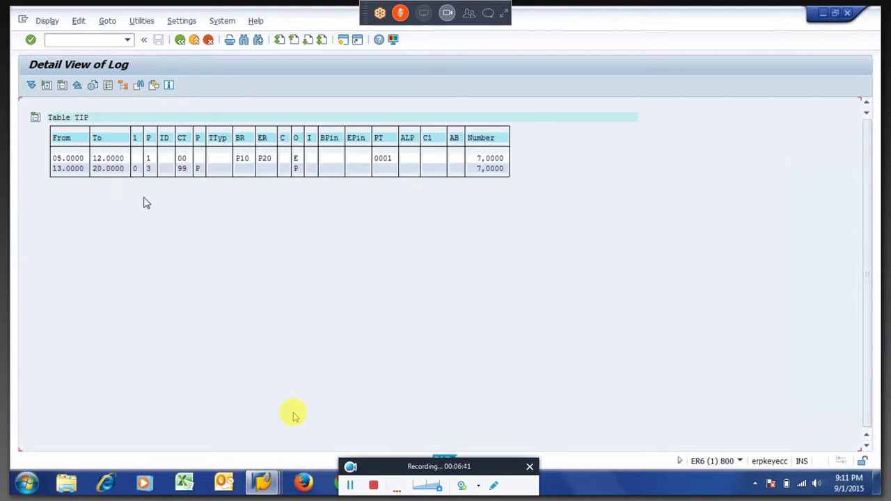
Step: Examine the From, To and Number values of both pairs in the DPTOL input, and return to the log tree
{"action": "left_click_drag", "start_coordinate": [54, 155], "coordinate": [124, 164]}
{"action": "left_click_drag", "start_coordinate": [476, 160], "coordinate": [479, 166]}
{"action": "left_click", "coordinate": [70, 168]}
{"action": "left_click", "coordinate": [111, 170]}
{"action": "left_click", "coordinate": [478, 170]}
{"action": "left_click", "coordinate": [182, 44]}
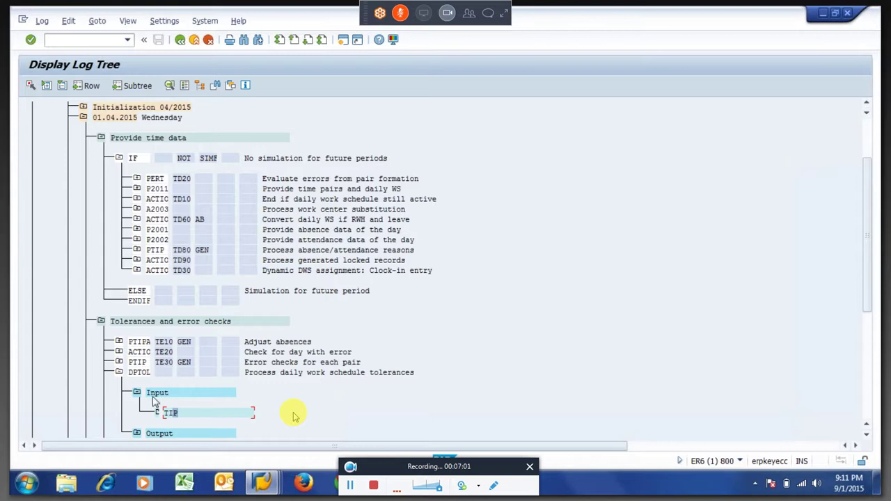
Step: Open the output TIP table of DPTOL and examine the first pair's adjusted start time and hours, and return to the log tree
{"action": "left_click", "coordinate": [137, 434]}
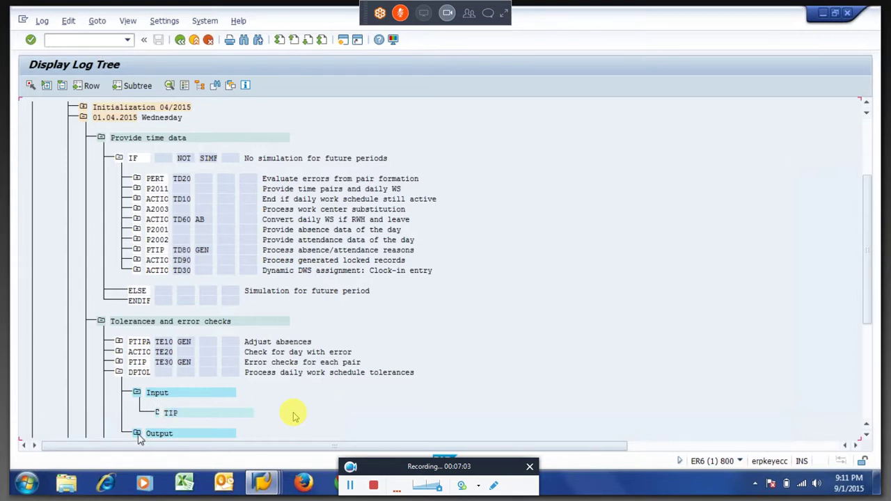
{"action": "scroll", "coordinate": [139, 437], "scroll_direction": "down", "scroll_amount": 2}
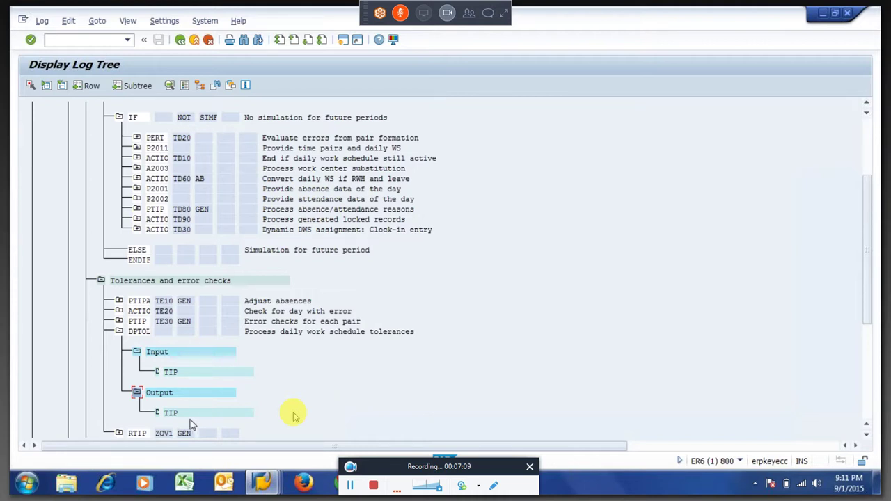
{"action": "double_click", "coordinate": [171, 415]}
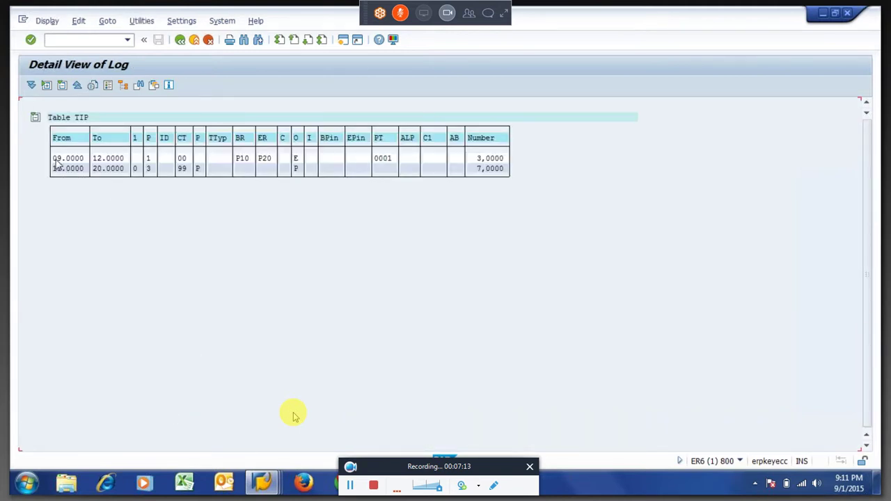
{"action": "left_click_drag", "start_coordinate": [52, 158], "coordinate": [92, 162]}
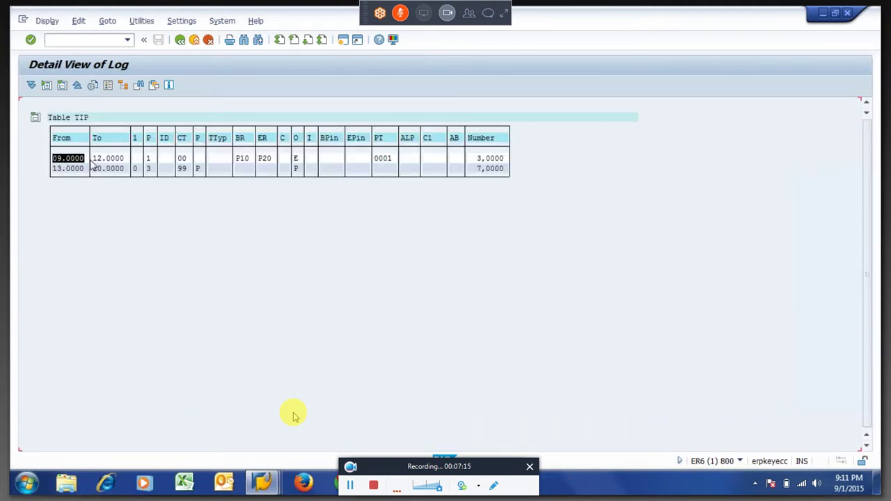
{"action": "left_click", "coordinate": [53, 158]}
{"action": "left_click", "coordinate": [473, 158]}
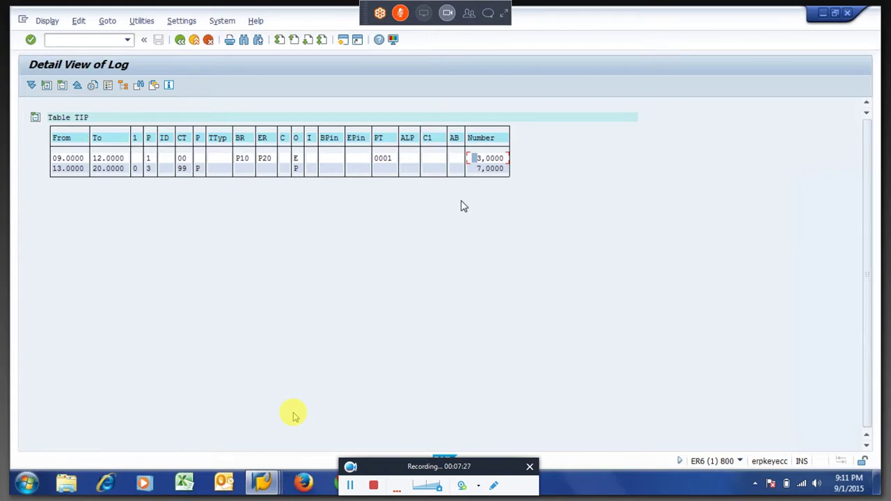
{"action": "left_click", "coordinate": [74, 158]}
{"action": "left_click", "coordinate": [181, 44]}
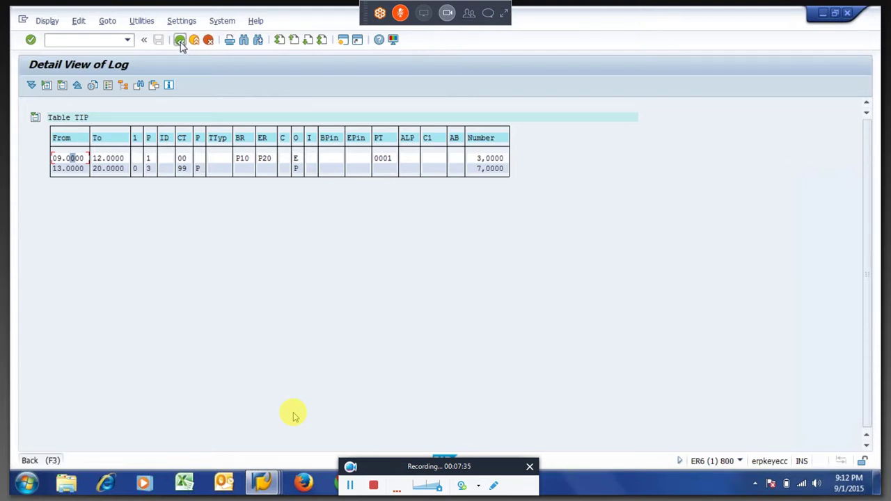
Step: Expand the RTIP ZOV1 GEN node together with its Input and Processing branches
{"action": "left_click", "coordinate": [489, 14]}
{"action": "left_click", "coordinate": [160, 435]}
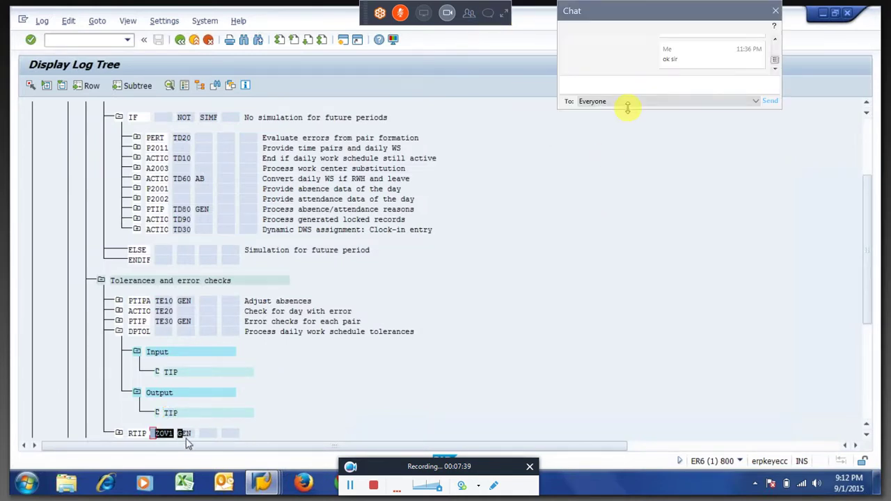
{"action": "left_click", "coordinate": [487, 15]}
{"action": "left_click", "coordinate": [119, 434]}
{"action": "left_click", "coordinate": [136, 403]}
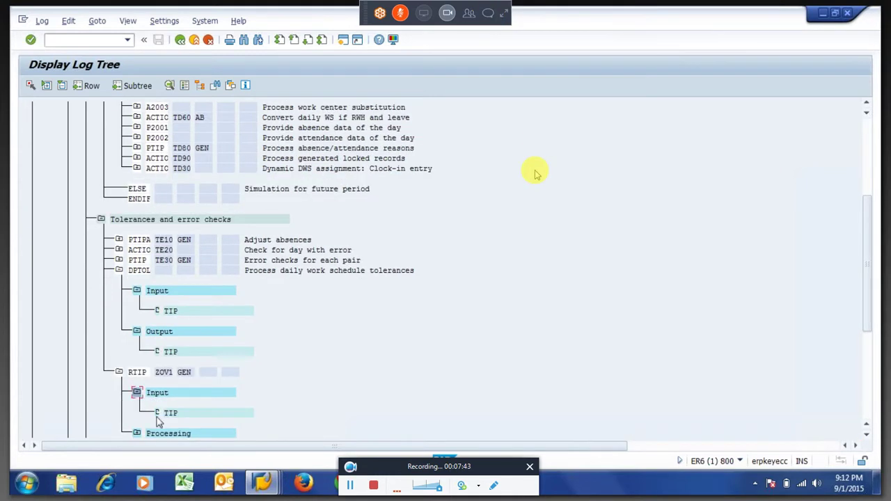
{"action": "left_click", "coordinate": [137, 434]}
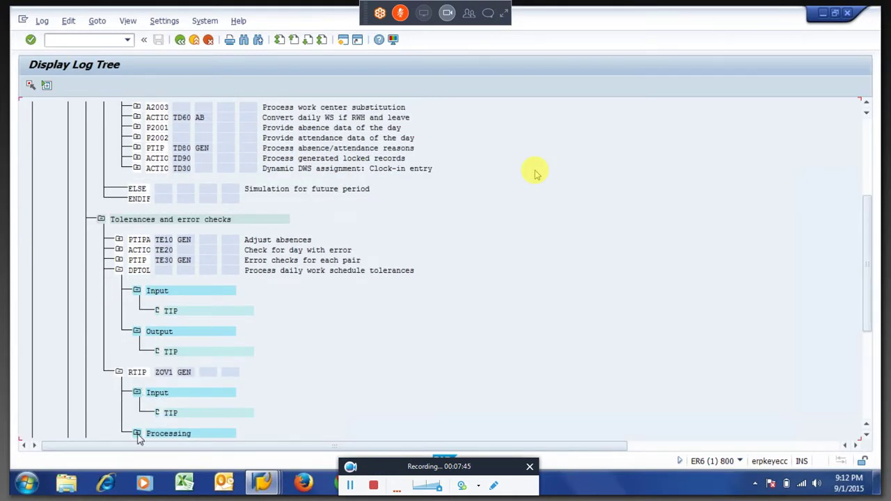
Step: Open the Call rule ZOV1 processing detail and examine the pair's Number value and the OUTTPPTYPE, HRS=PNUM and HRS?S operations
{"action": "left_click", "coordinate": [166, 332]}
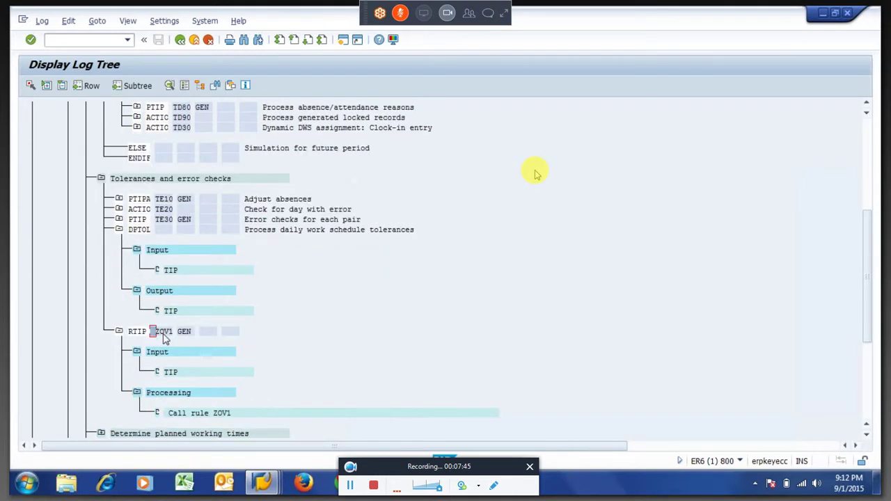
{"action": "left_click", "coordinate": [212, 415]}
{"action": "double_click", "coordinate": [212, 415]}
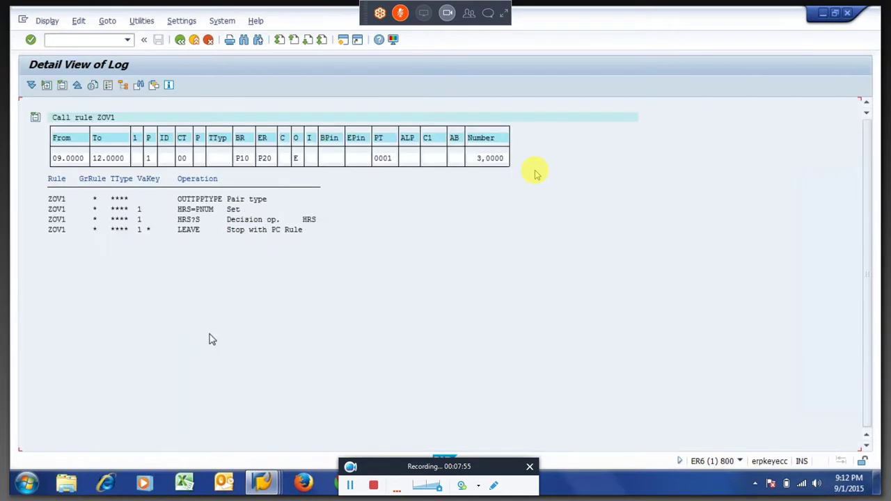
{"action": "left_click", "coordinate": [175, 209]}
{"action": "left_click_drag", "start_coordinate": [178, 199], "coordinate": [222, 207]}
{"action": "left_click", "coordinate": [138, 210]}
{"action": "left_click_drag", "start_coordinate": [197, 221], "coordinate": [207, 229]}
{"action": "left_click", "coordinate": [490, 161]}
{"action": "left_click", "coordinate": [47, 200]}
Step: Switch to the Maintain HR Master Data session, go to transaction PE02 and open rule ZOV1's source text for changing
{"action": "mouse_move", "coordinate": [261, 487]}
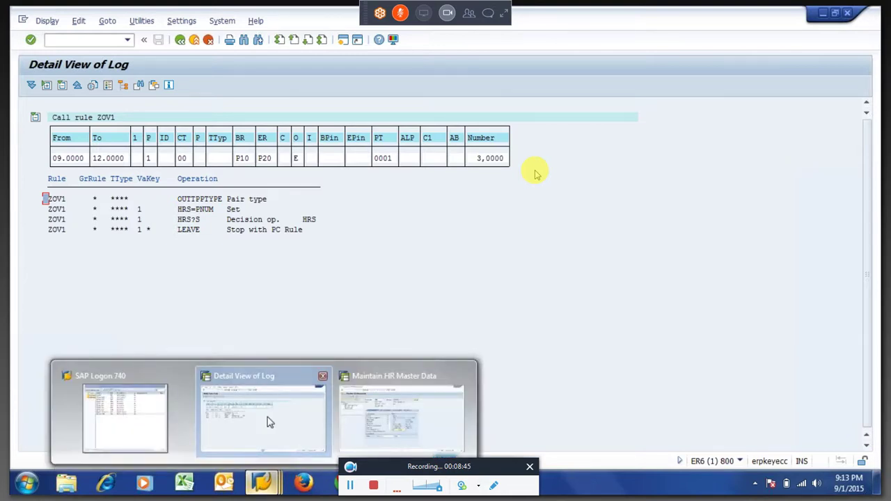
{"action": "left_click", "coordinate": [349, 422]}
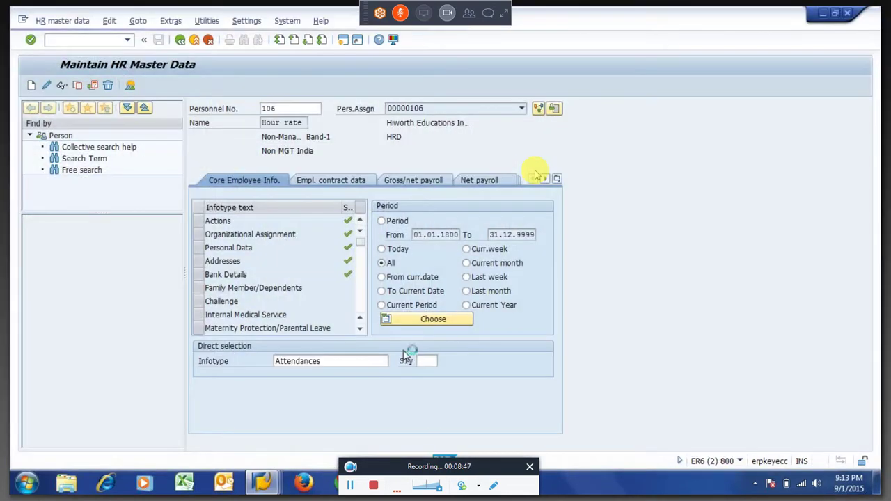
{"action": "key", "text": "F3"}
{"action": "type", "text": "pe02"}
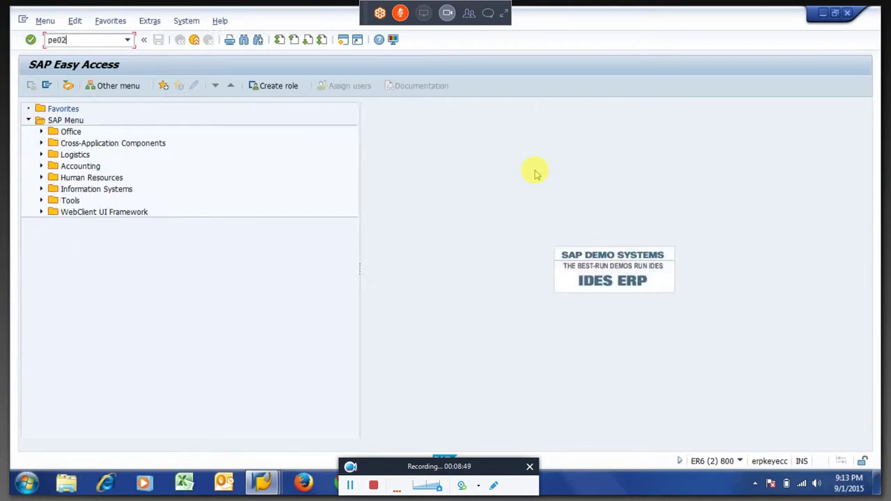
{"action": "key", "text": "Return"}
{"action": "type", "text": "ZOV1"}
{"action": "key", "text": "Return"}
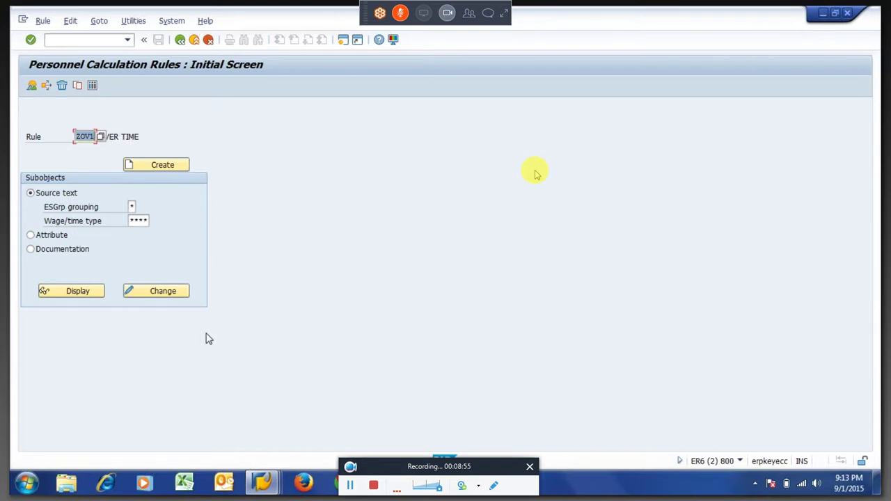
{"action": "left_click", "coordinate": [158, 291]}
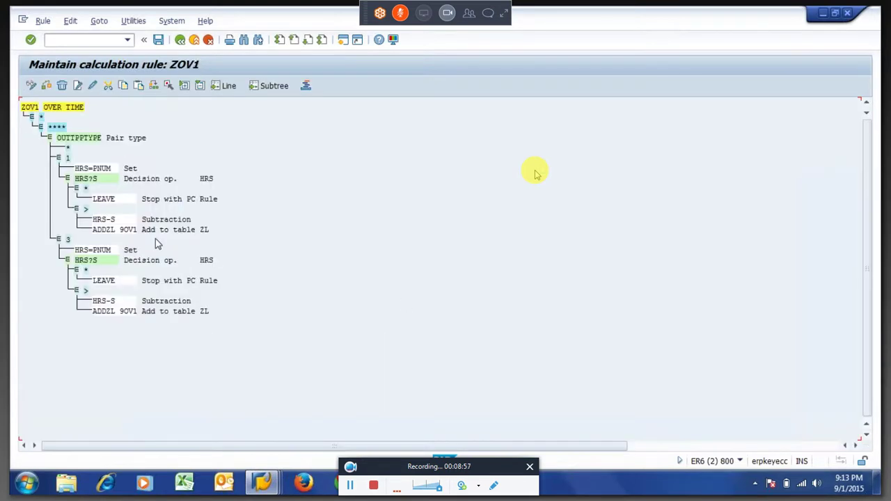
Step: Examine pair type branches 1 and 3 in rule ZOV1 and the HRS=PNUM and HRS?S operations under branch 1
{"action": "left_click", "coordinate": [68, 158]}
{"action": "left_click", "coordinate": [67, 239]}
{"action": "left_click", "coordinate": [102, 169]}
{"action": "left_click", "coordinate": [94, 182]}
{"action": "left_click", "coordinate": [85, 169]}
{"action": "left_click", "coordinate": [86, 179]}
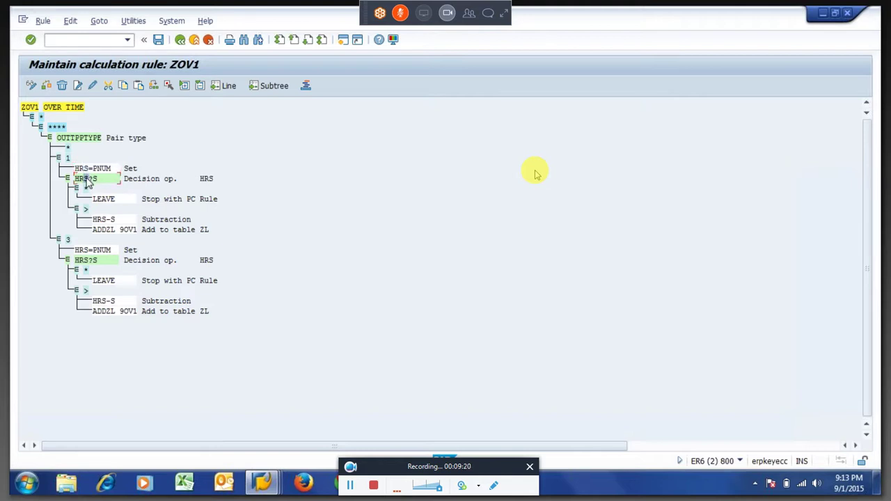
Step: Compare branch 3 with branch 1, examine HRS=PNUM and HRS?S under branch 3, and return to the rules initial screen
{"action": "left_click", "coordinate": [68, 240]}
{"action": "left_click", "coordinate": [67, 159]}
{"action": "left_click", "coordinate": [68, 239]}
{"action": "left_click", "coordinate": [102, 255]}
{"action": "left_click", "coordinate": [94, 260]}
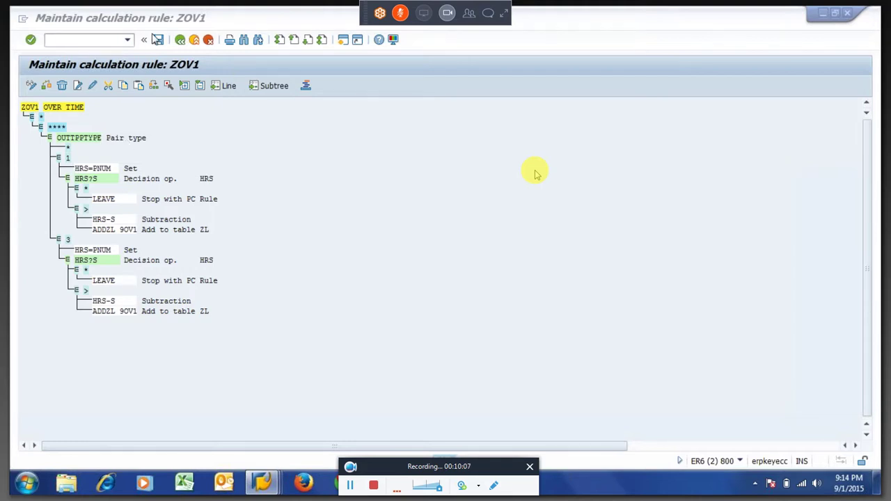
{"action": "left_click", "coordinate": [179, 39]}
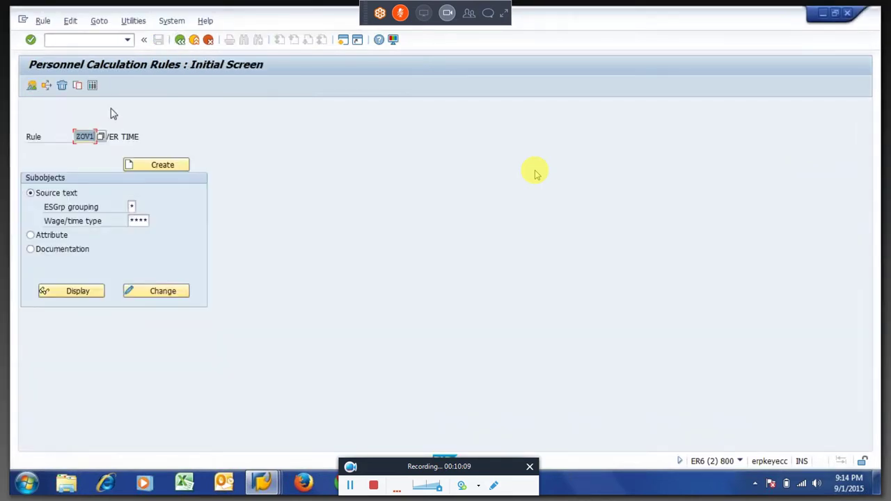
Step: Try to copy rule ZOV1 to a new rule ZOV2
{"action": "left_click", "coordinate": [77, 85]}
{"action": "key", "text": "shift+F5"}
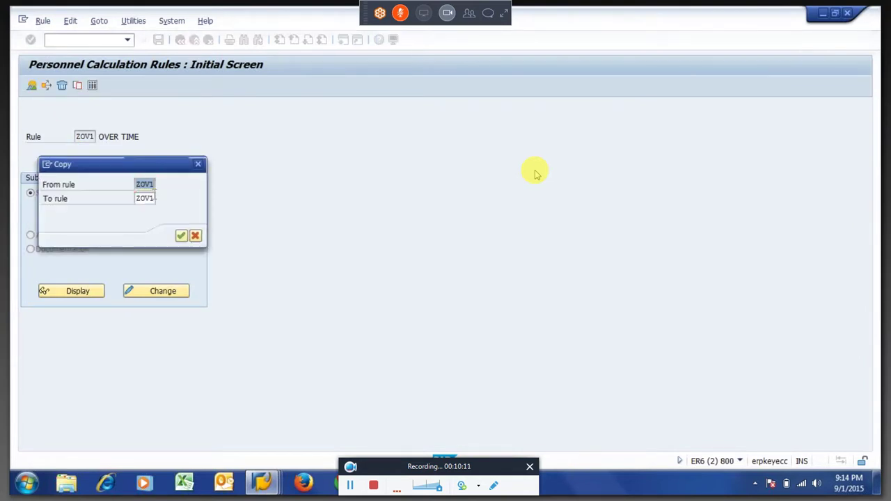
{"action": "key", "text": "BackSpace"}
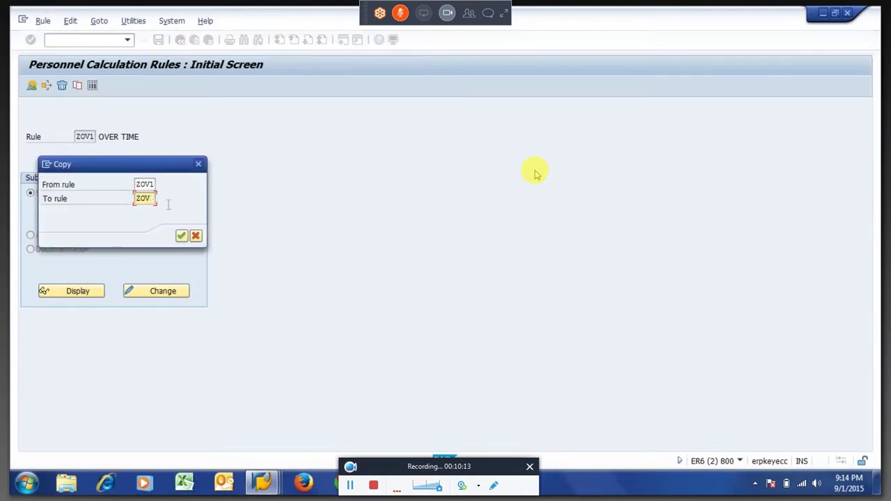
{"action": "type", "text": "2"}
{"action": "key", "text": "Return"}
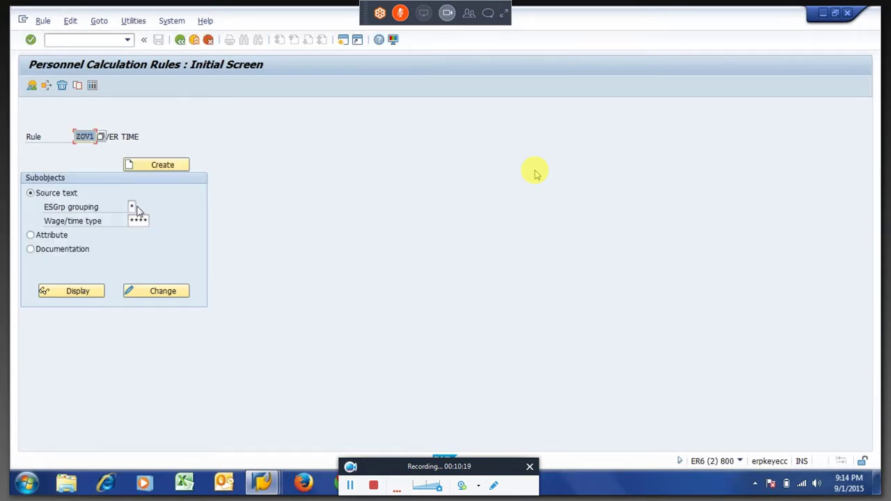
Step: Copy rule ZOV1 to ZOV2 and record it in customizing request ER6K900029
{"action": "left_click", "coordinate": [77, 85]}
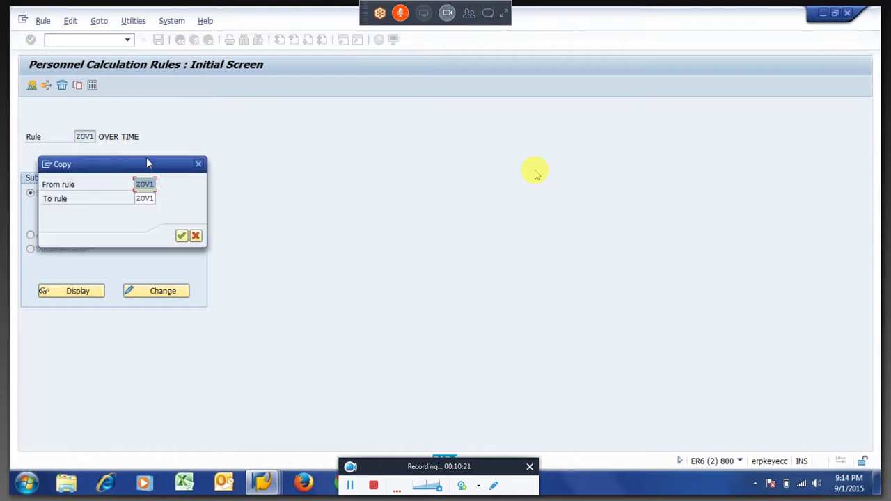
{"action": "left_click", "coordinate": [153, 200]}
{"action": "key", "text": "BackSpace"}
{"action": "type", "text": "2"}
{"action": "key", "text": "Return"}
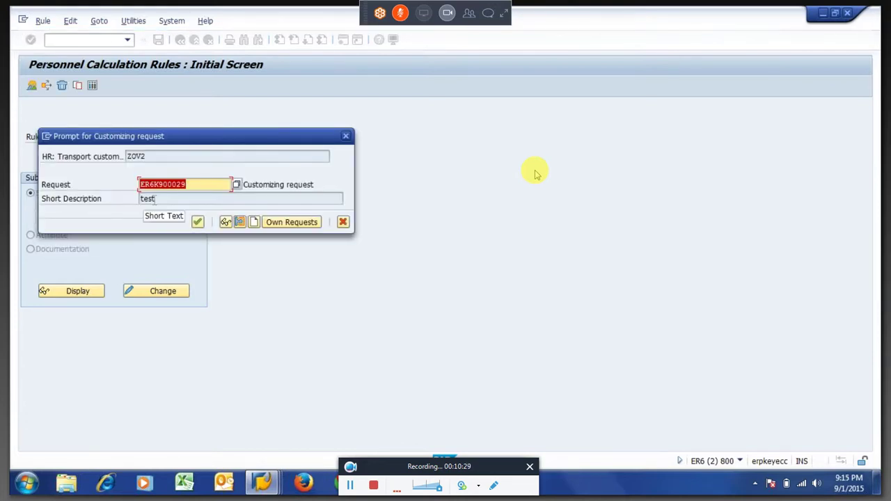
{"action": "key", "text": "Return"}
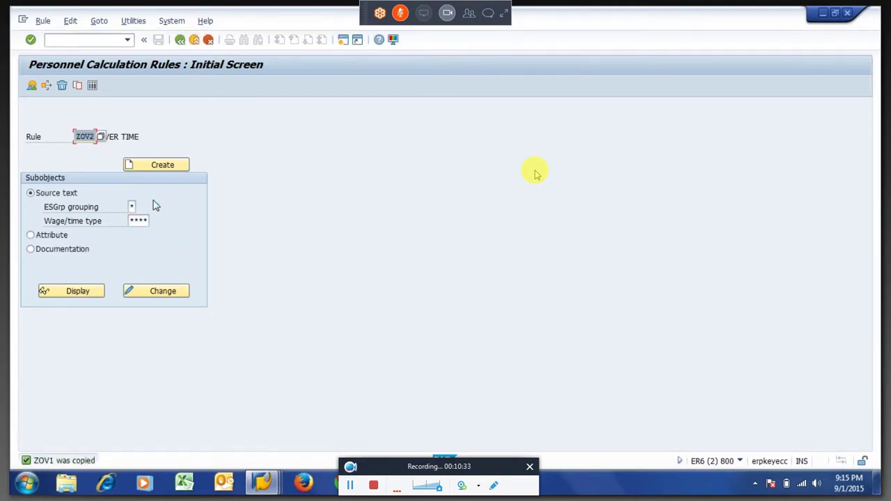
Step: Open rule ZOV2's source text for changing and delete the OUTTPPTYPE node with its whole subtree
{"action": "left_click", "coordinate": [157, 292]}
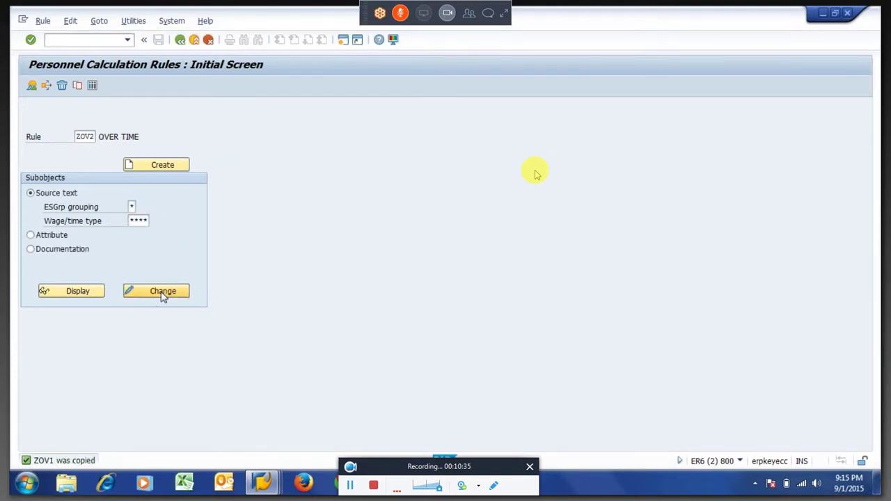
{"action": "left_click", "coordinate": [73, 138]}
{"action": "left_click_drag", "start_coordinate": [21, 108], "coordinate": [40, 112]}
{"action": "key", "text": "ctrl+c"}
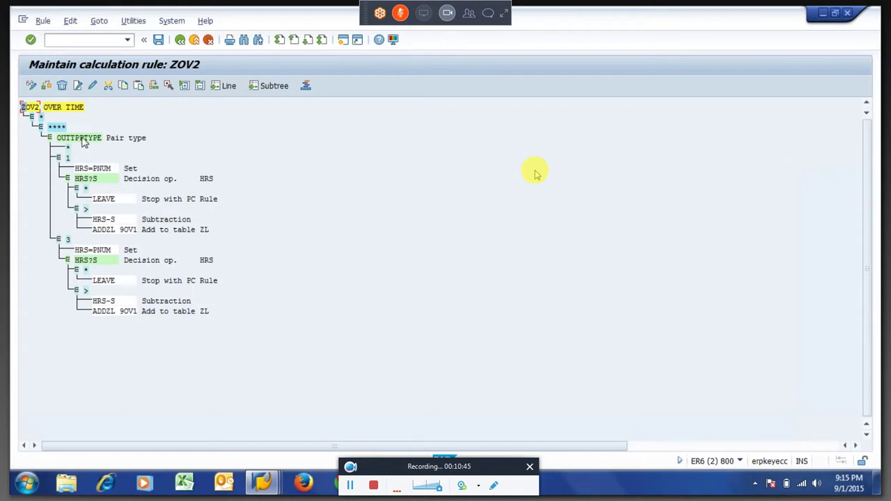
{"action": "left_click", "coordinate": [90, 168]}
{"action": "left_click", "coordinate": [76, 139]}
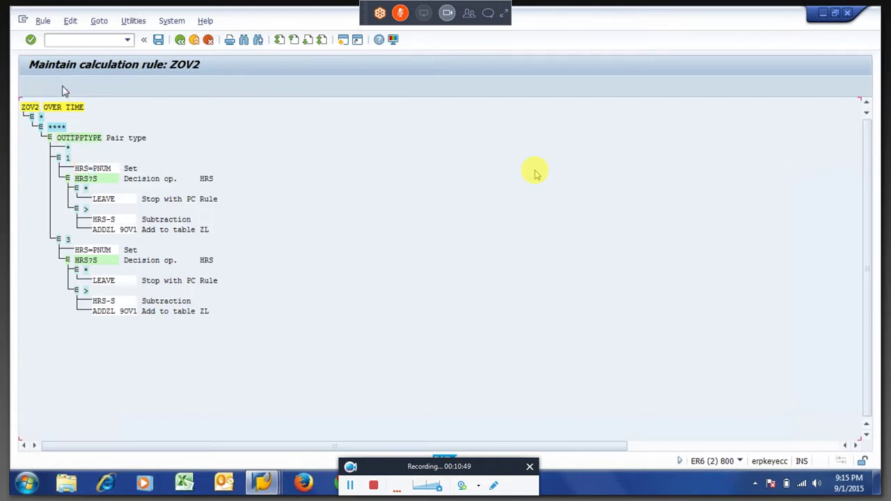
{"action": "left_click", "coordinate": [62, 85]}
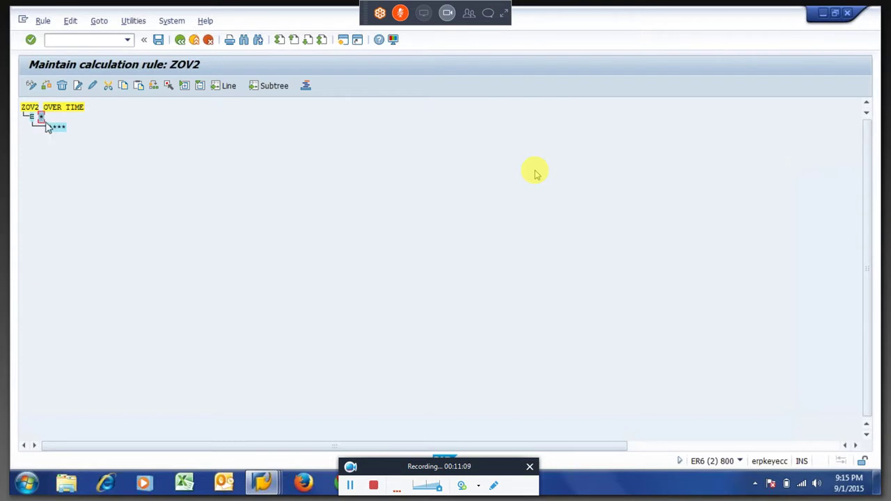
Step: Insert operation OUTTP at sub-level under the **** time type node, accepting the proposed customizing request
{"action": "left_click", "coordinate": [52, 128]}
{"action": "left_click", "coordinate": [78, 86]}
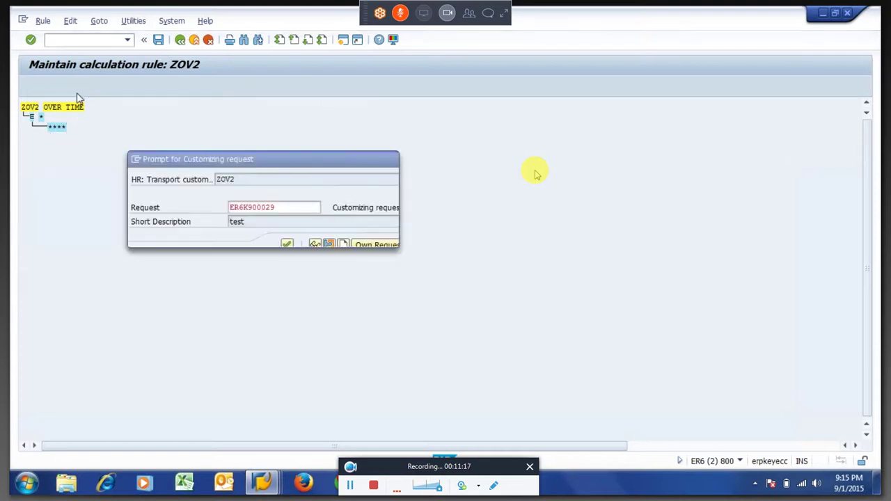
{"action": "key", "text": "Return"}
{"action": "left_click", "coordinate": [323, 209]}
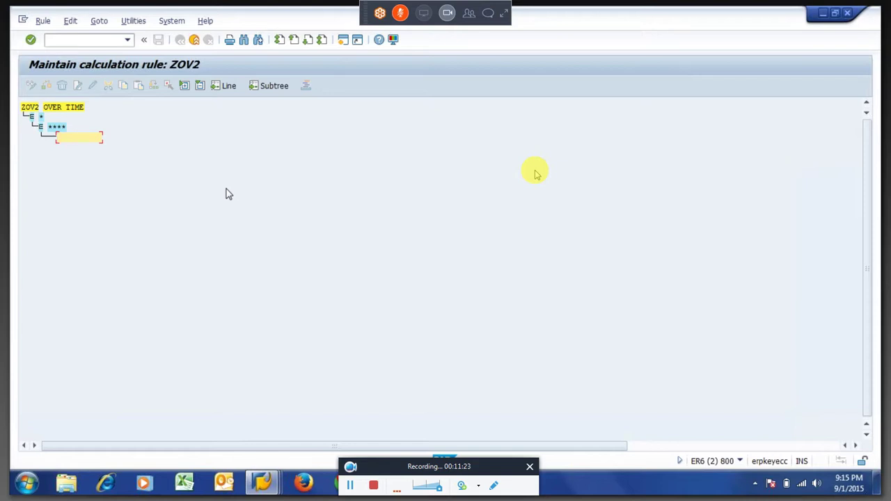
{"action": "type", "text": "outt"}
{"action": "key", "text": "Return"}
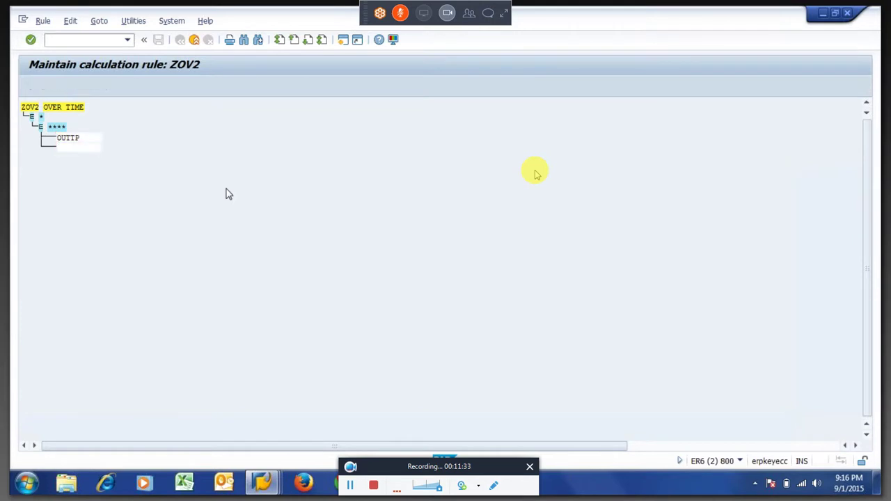
Step: Open the OUTTP operation documentation, examine its task, syntax and time pair field specifications such as PTYPE, and return to the rule
{"action": "double_click", "coordinate": [69, 140]}
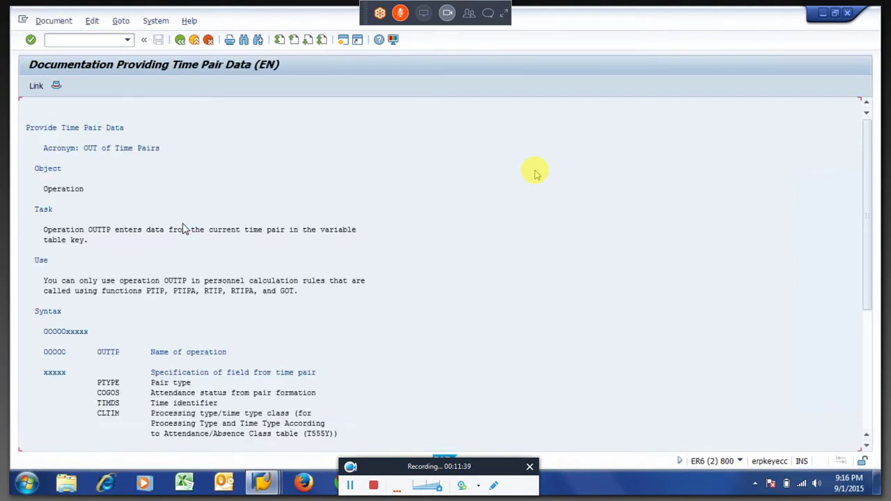
{"action": "left_click_drag", "start_coordinate": [85, 232], "coordinate": [115, 240]}
{"action": "left_click", "coordinate": [115, 240]}
{"action": "left_click_drag", "start_coordinate": [44, 333], "coordinate": [95, 337]}
{"action": "left_click_drag", "start_coordinate": [43, 374], "coordinate": [127, 417]}
{"action": "key", "text": "ctrl+c"}
{"action": "scroll", "coordinate": [123, 416], "scroll_direction": "down", "scroll_amount": 10}
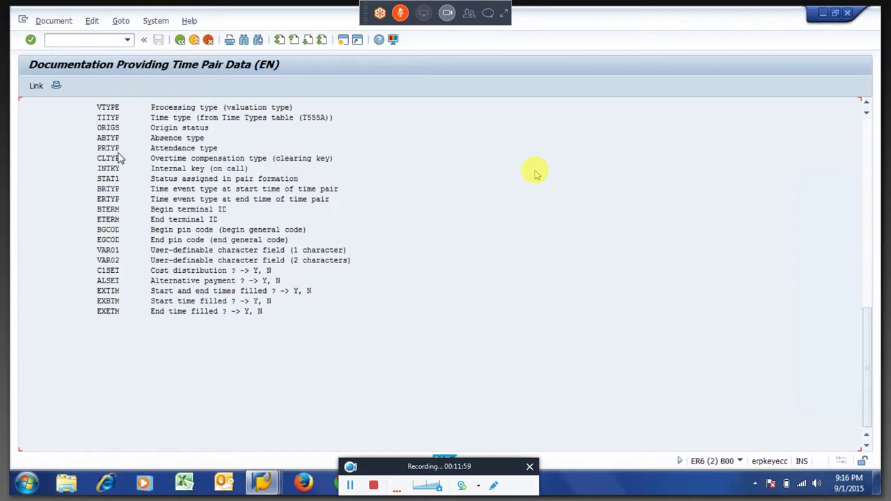
{"action": "scroll", "coordinate": [118, 158], "scroll_direction": "up", "scroll_amount": 10}
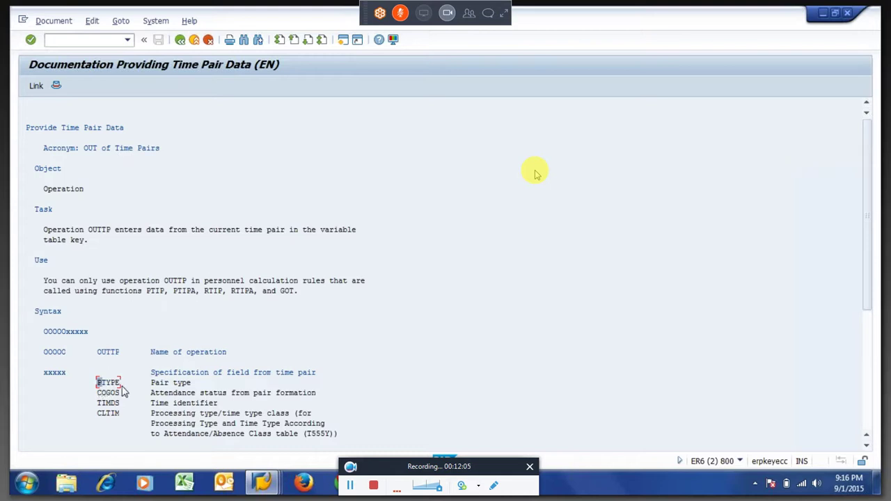
{"action": "key", "text": "F3"}
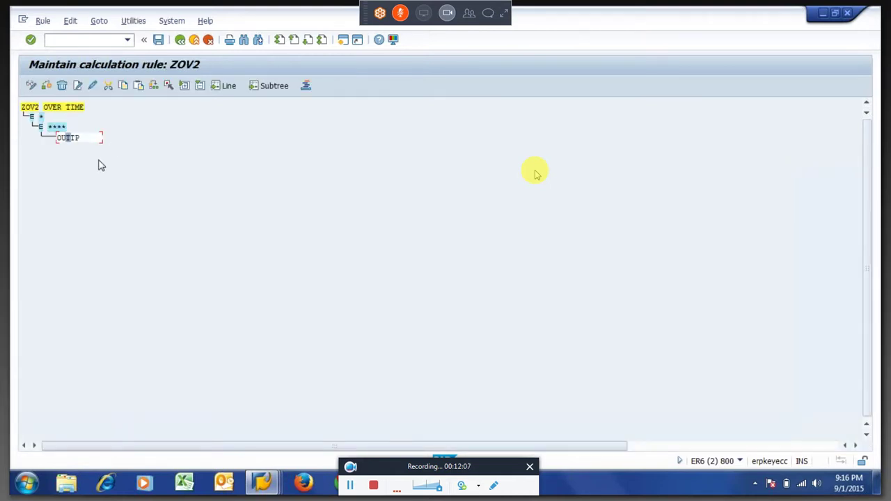
Step: Change the OUTTP operation to OUTTPPTYPE so that it queries the pair type
{"action": "left_click", "coordinate": [93, 85]}
{"action": "type", "text": "TYPE"}
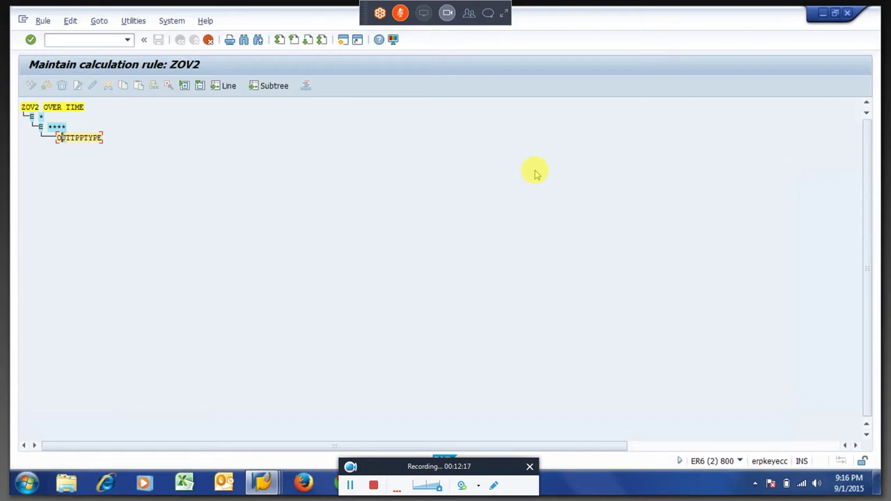
{"action": "key", "text": "Return"}
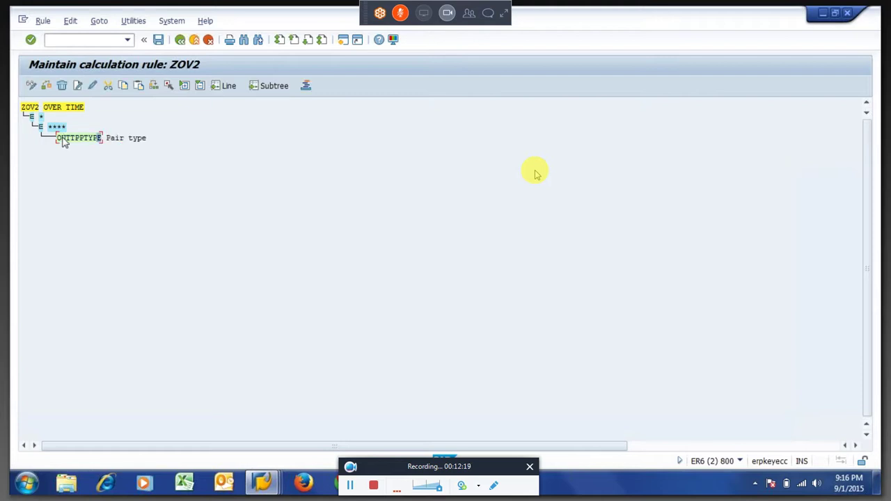
Step: Insert the variable keys *, 1 and 3 under the OUTTPPTYPE operation
{"action": "left_click", "coordinate": [77, 87]}
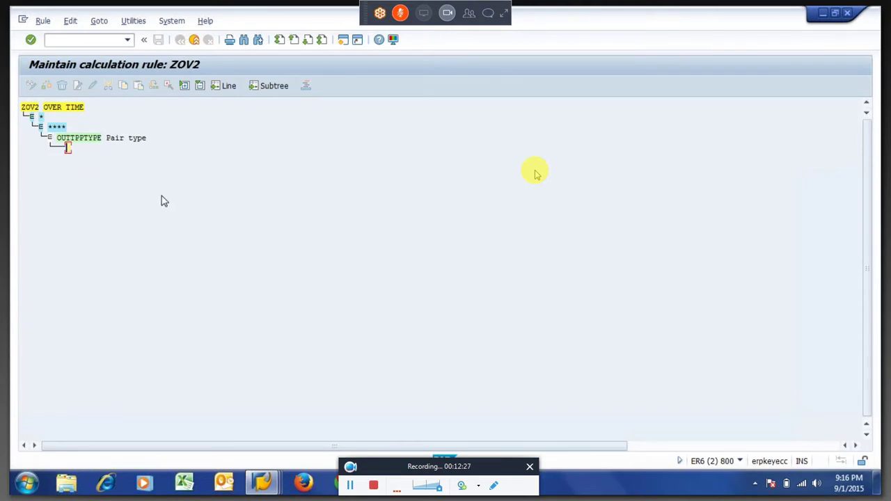
{"action": "type", "text": "*"}
{"action": "key", "text": "Return"}
{"action": "type", "text": "1"}
{"action": "key", "text": "Return"}
{"action": "type", "text": "3"}
{"action": "key", "text": "Return"}
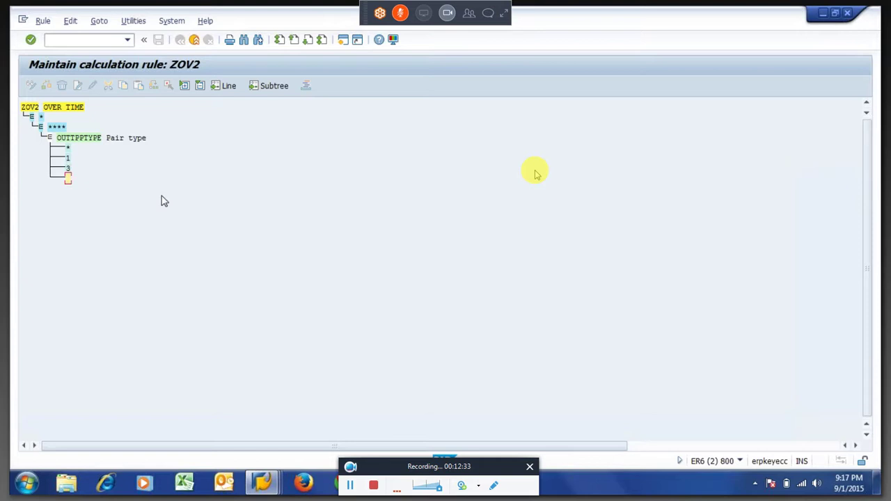
{"action": "key", "text": "Return"}
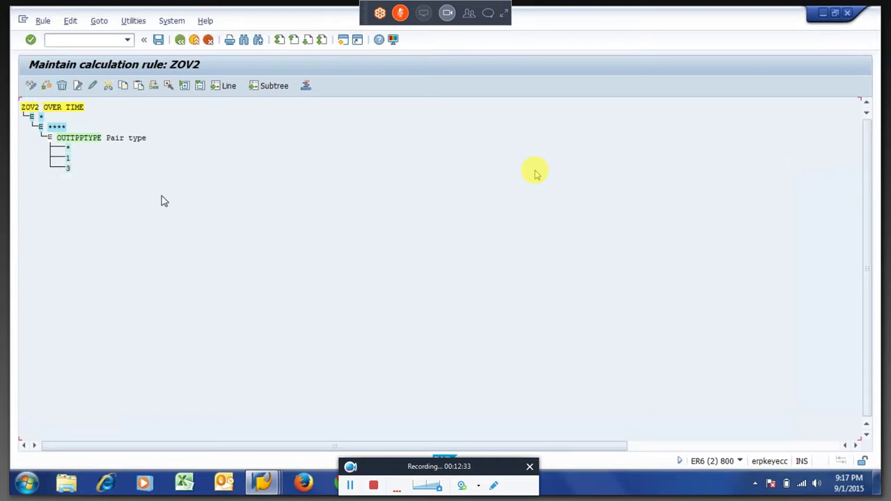
Step: Insert the LEAVE operation at sub-level under the * key of OUTTPPTYPE
{"action": "left_click", "coordinate": [68, 168]}
{"action": "left_click", "coordinate": [78, 89]}
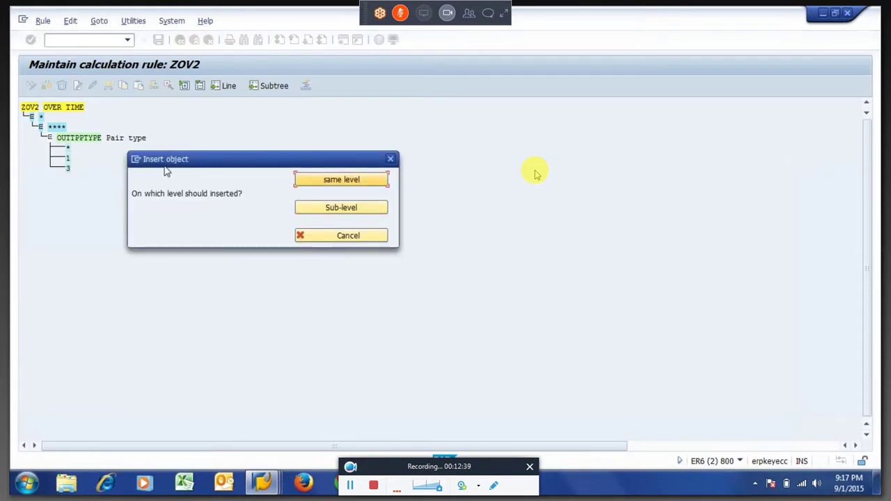
{"action": "left_click", "coordinate": [325, 210]}
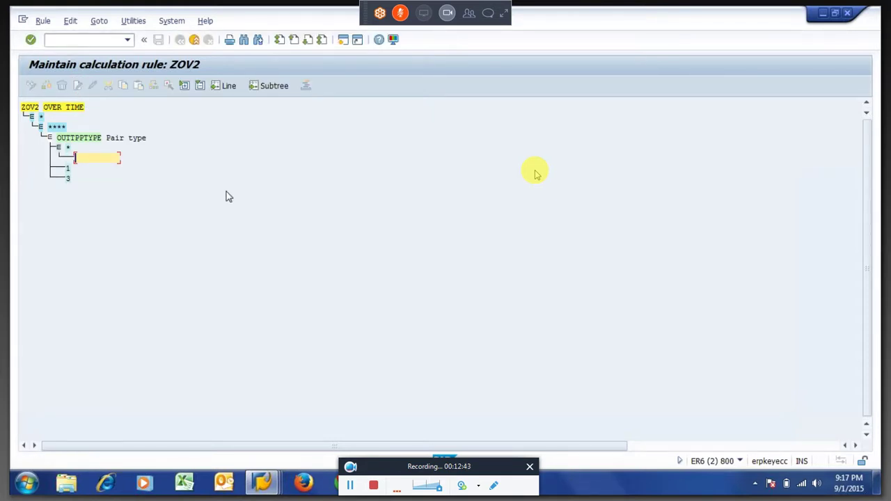
{"action": "type", "text": "leave"}
{"action": "key", "text": "Return"}
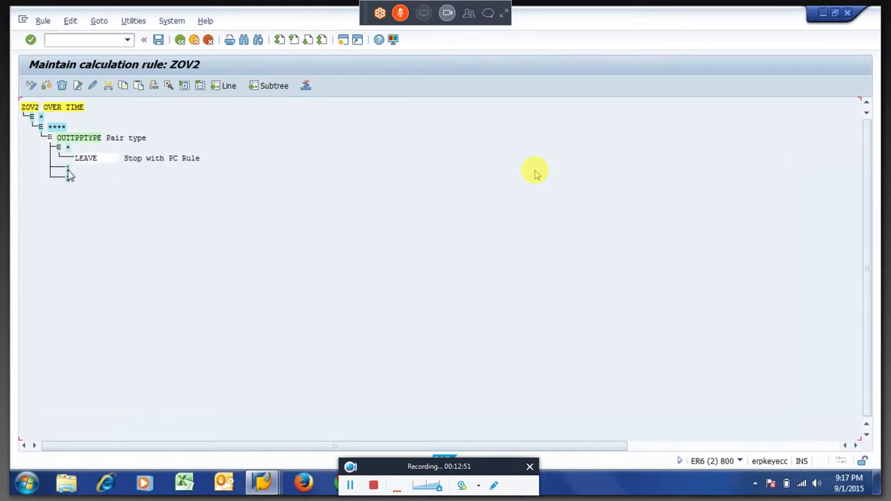
Step: Insert the HRS=PNUM operation at sub-level under variable key 1 of OUTTPPTYPE
{"action": "left_click", "coordinate": [78, 86]}
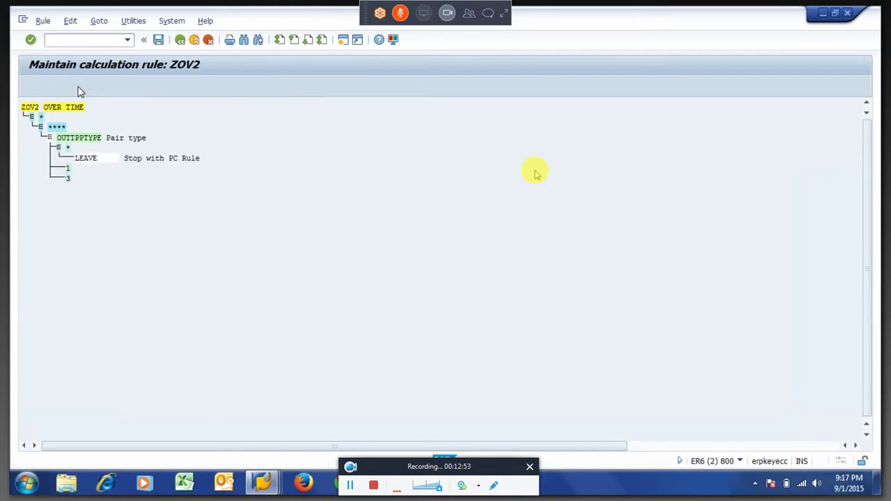
{"action": "left_click", "coordinate": [318, 209]}
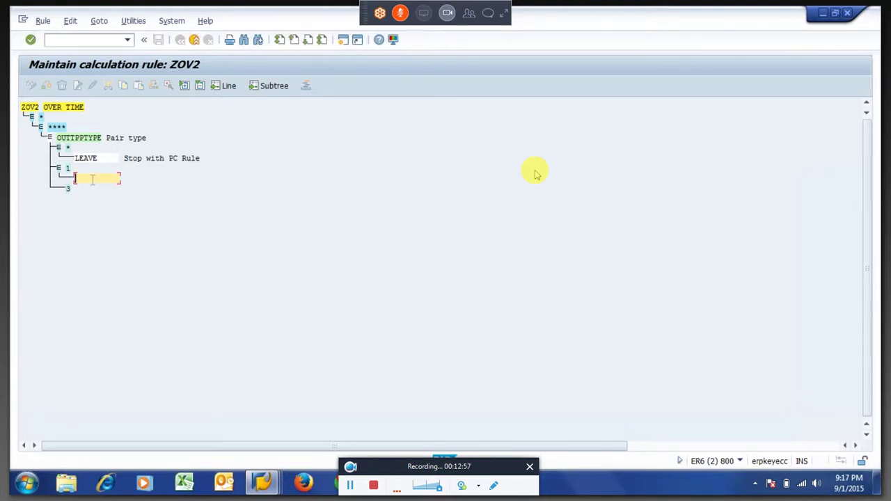
{"action": "type", "text": "hrs=pnum"}
{"action": "key", "text": "Return"}
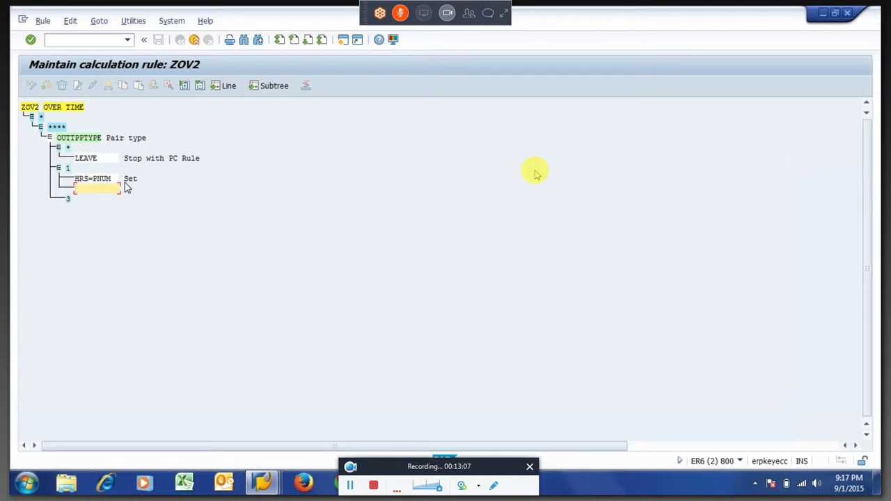
{"action": "left_click", "coordinate": [127, 179]}
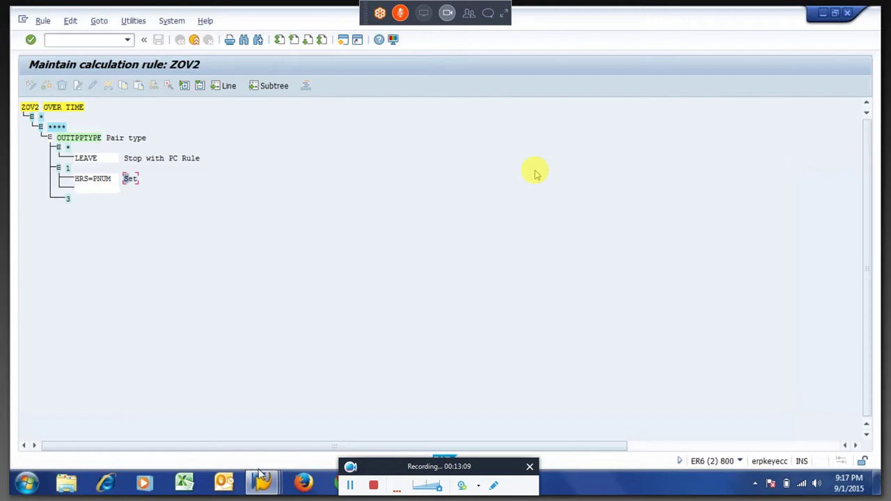
Step: Examine the time pair's from and to times, pair type and number in the ZOV1 log detail view, and return to rule ZOV2
{"action": "mouse_move", "coordinate": [263, 479]}
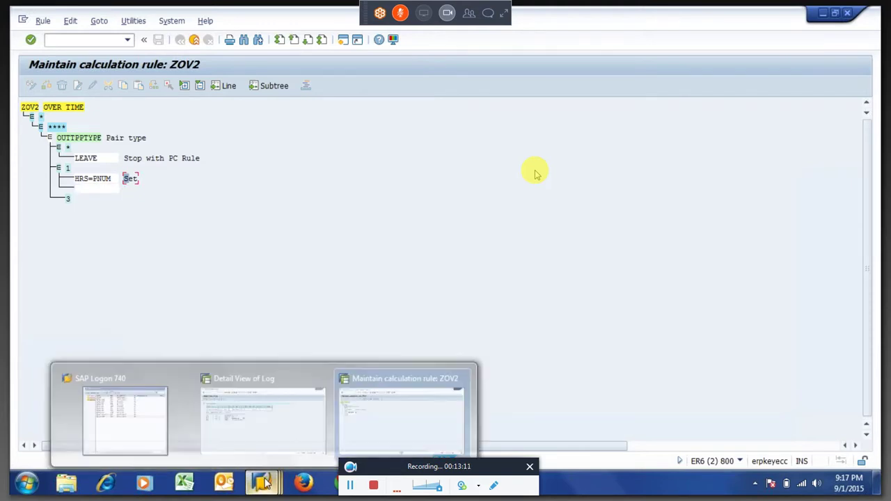
{"action": "left_click", "coordinate": [256, 429]}
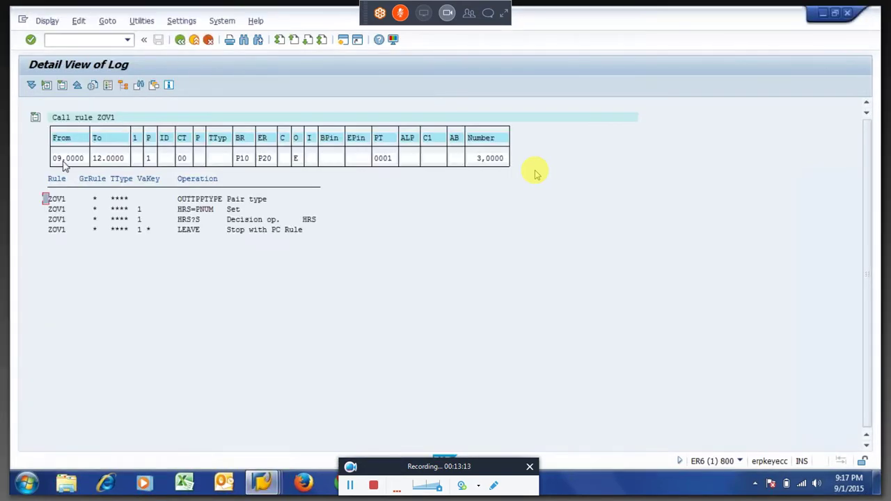
{"action": "left_click", "coordinate": [108, 162]}
{"action": "left_click", "coordinate": [148, 160]}
{"action": "left_click", "coordinate": [137, 209]}
{"action": "left_click_drag", "start_coordinate": [477, 158], "coordinate": [509, 165]}
{"action": "key", "text": "F3"}
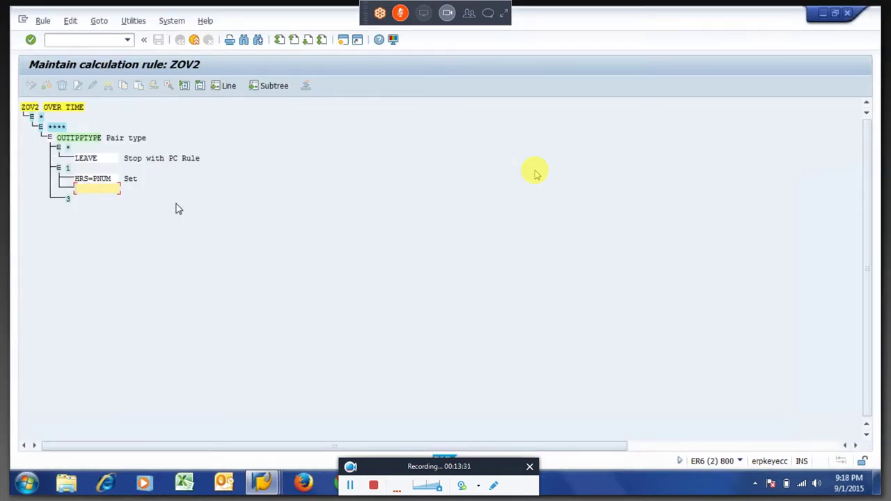
Step: Insert the ADDDBZOV1 operation after HRS=PNUM under variable key 1
{"action": "type", "text": "ADDDBZOV1"}
{"action": "key", "text": "Return"}
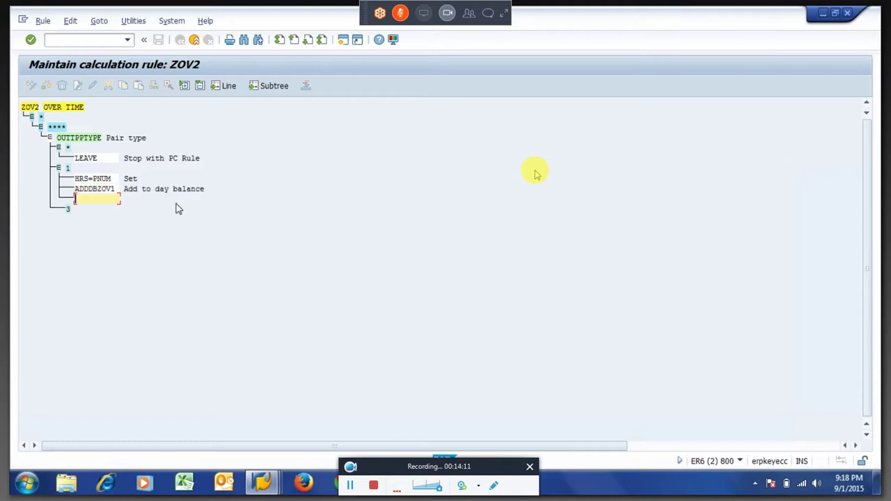
{"action": "key", "text": "Return"}
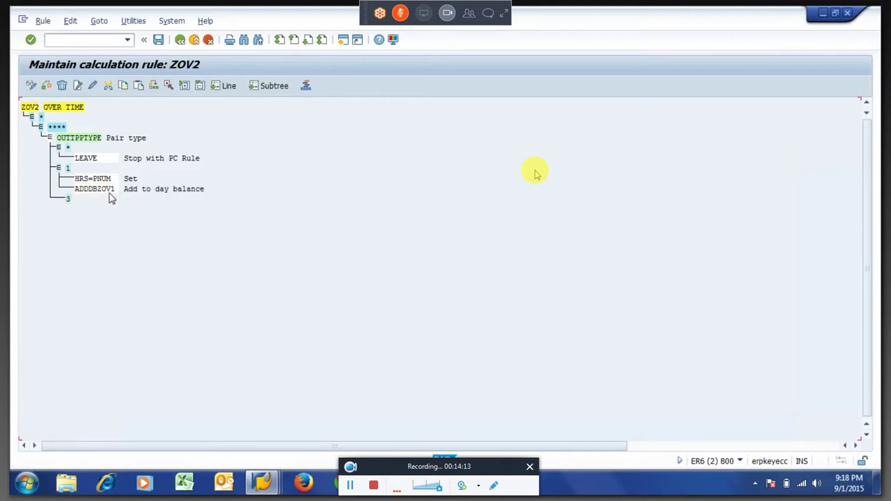
{"action": "left_click", "coordinate": [79, 179]}
{"action": "left_click_drag", "start_coordinate": [82, 179], "coordinate": [116, 185]}
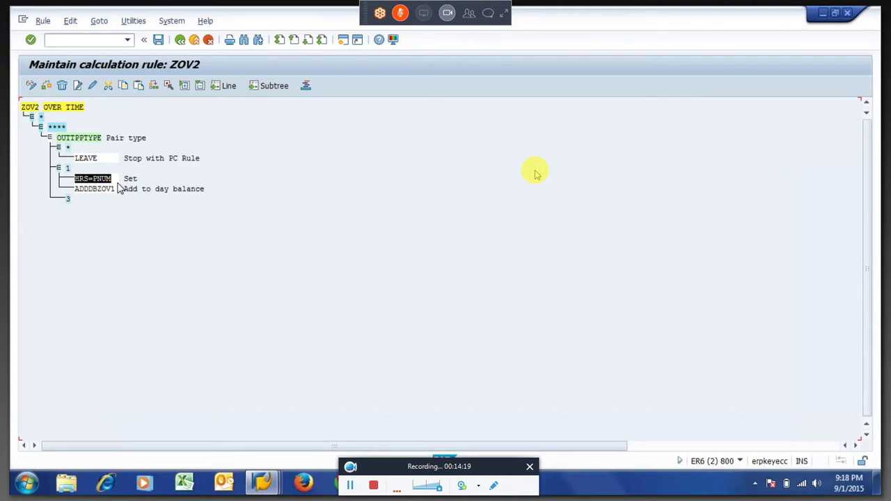
{"action": "left_click", "coordinate": [100, 191]}
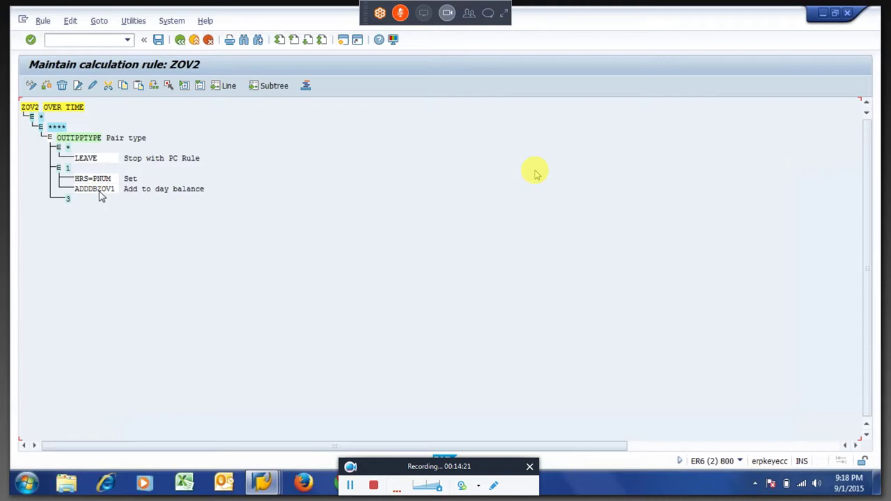
{"action": "left_click_drag", "start_coordinate": [103, 194], "coordinate": [219, 195]}
{"action": "left_click", "coordinate": [76, 198]}
{"action": "left_click", "coordinate": [220, 197]}
Step: Save rule ZOV2 despite the check error, and run the rule check to locate the faulty operation
{"action": "key", "text": "ctrl+s"}
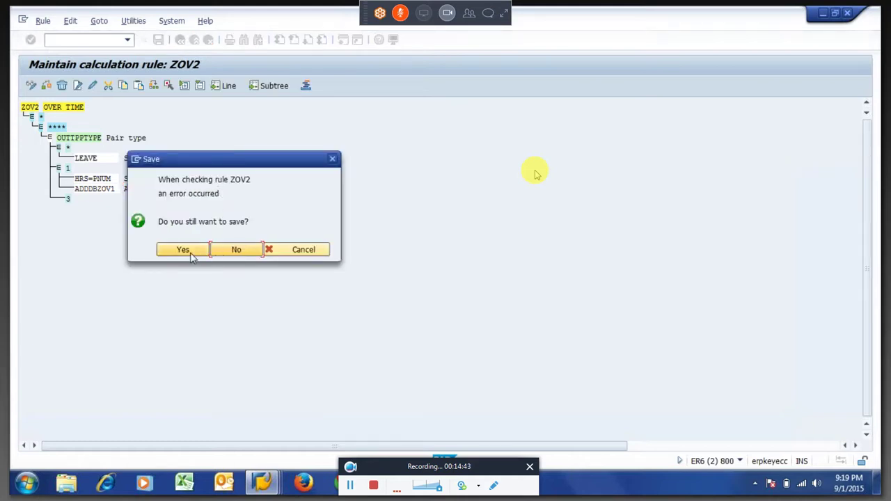
{"action": "left_click", "coordinate": [194, 256]}
{"action": "key", "text": "Return"}
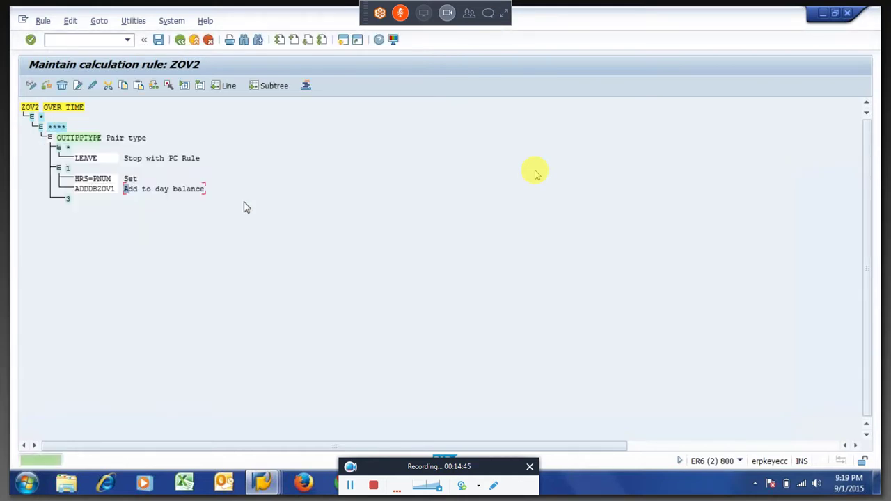
{"action": "left_click", "coordinate": [48, 85]}
{"action": "mouse_move", "coordinate": [280, 487]}
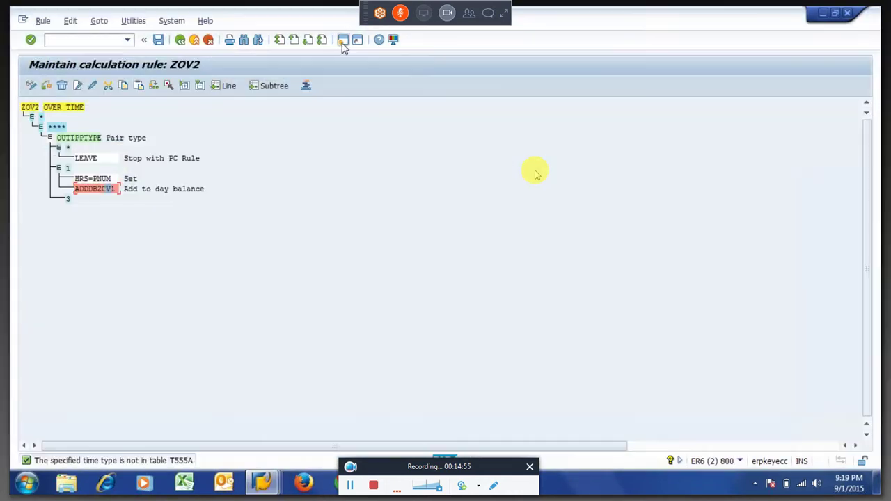
Step: Open table view V_T555A for maintenance in a new session and start a new entry for PS grouping 01
{"action": "left_click", "coordinate": [342, 43]}
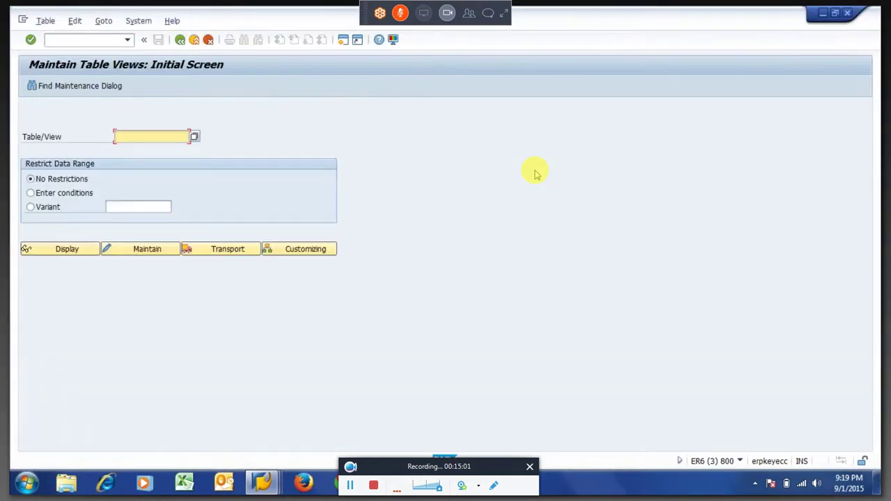
{"action": "key", "text": "Down"}
{"action": "key", "text": "Down"}
{"action": "key", "text": "Return"}
{"action": "key", "text": "Return"}
{"action": "left_click", "coordinate": [146, 257]}
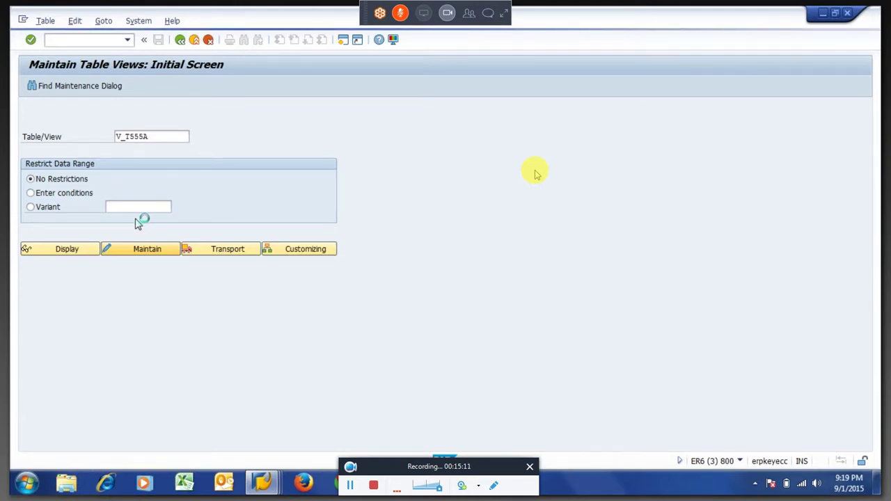
{"action": "left_click", "coordinate": [165, 85]}
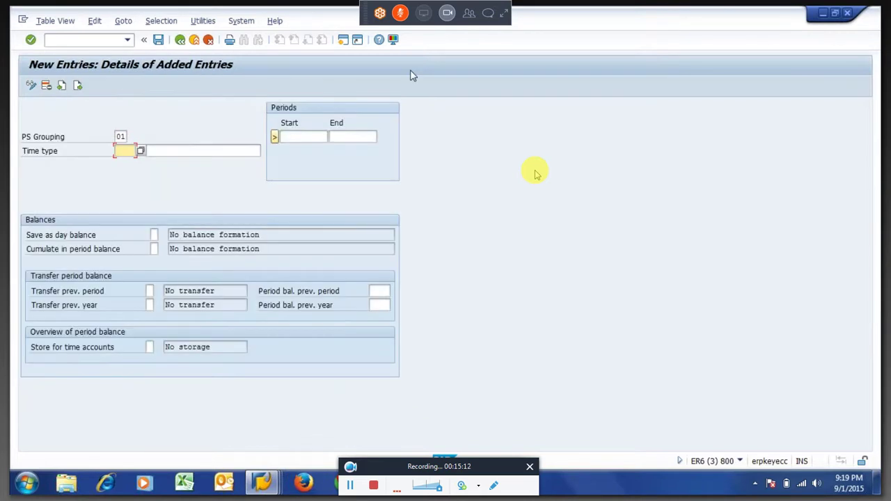
Step: Enter time type ZOV1 with the description "Save Worked hrs" in the new entry
{"action": "type", "text": "Add"}
{"action": "key", "text": "BackSpace"}
{"action": "key", "text": "BackSpace"}
{"action": "key", "text": "BackSpace"}
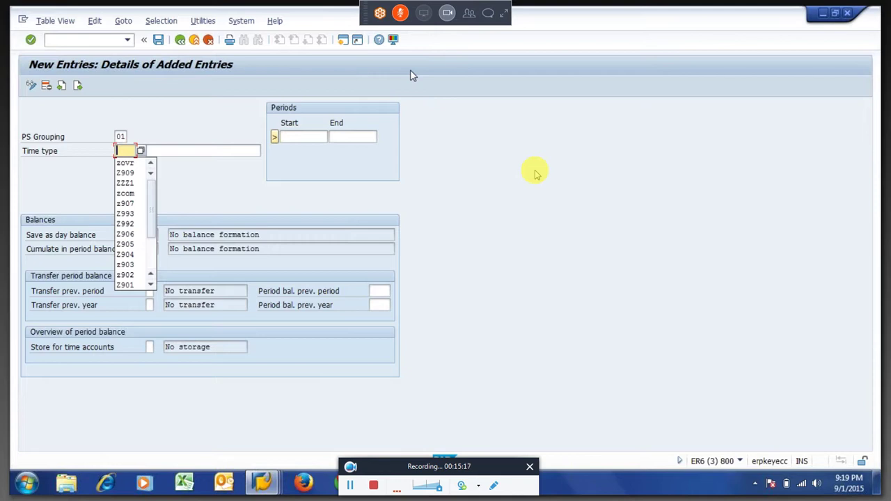
{"action": "type", "text": "zov1"}
{"action": "key", "text": "Tab"}
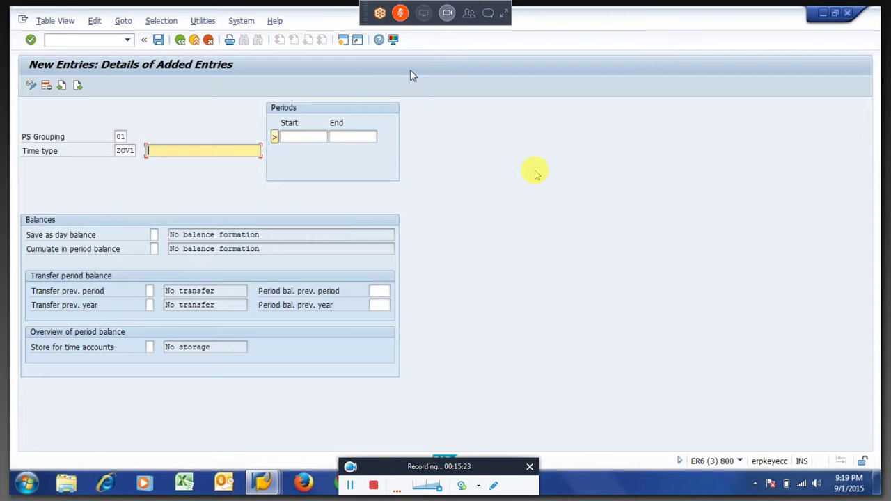
{"action": "type", "text": "Save Worked hrs"}
Step: Set the time type's validity from 01.01.2010 to 31.12.9999 and its day balance option to 1, Balance formation
{"action": "left_click", "coordinate": [306, 138]}
{"action": "key", "text": "Down"}
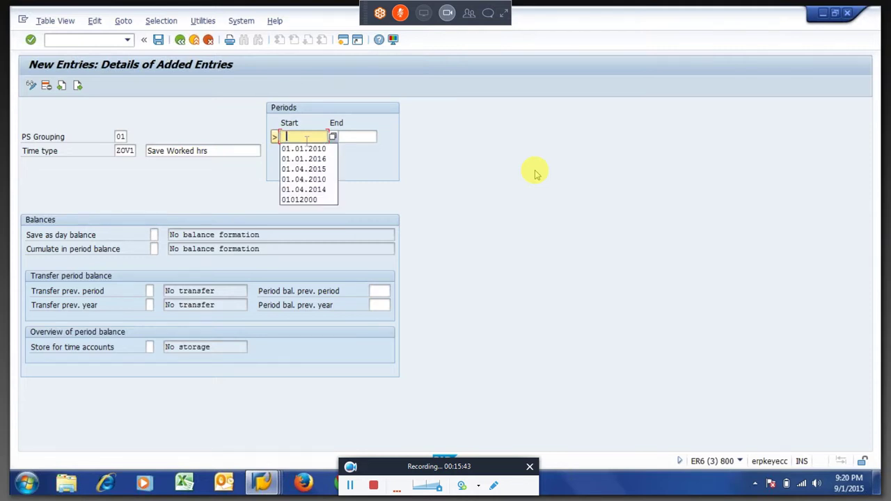
{"action": "key", "text": "Return"}
{"action": "key", "text": "Tab"}
{"action": "key", "text": "Down"}
{"action": "key", "text": "Return"}
{"action": "key", "text": "Tab"}
{"action": "key", "text": "Tab"}
{"action": "type", "text": "1"}
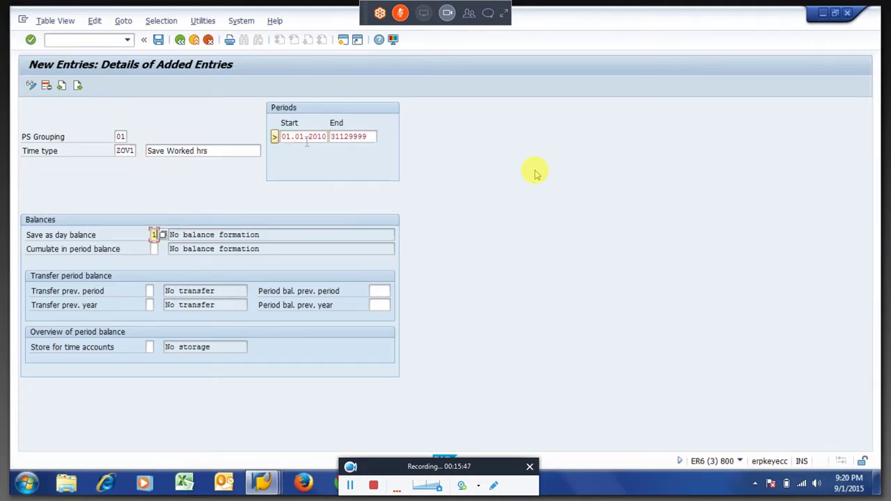
{"action": "key", "text": "Return"}
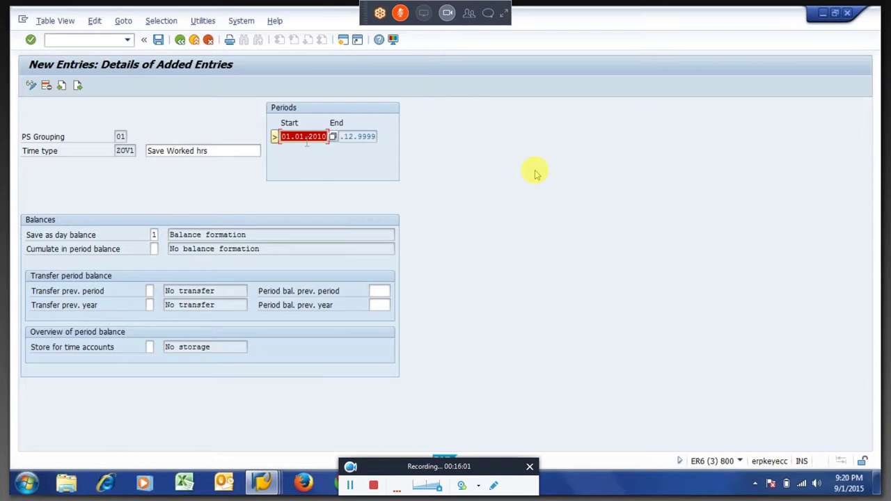
Step: Leave the period balance without balance formation and save time type ZOV1 in the "test" customizing request
{"action": "left_click", "coordinate": [154, 249]}
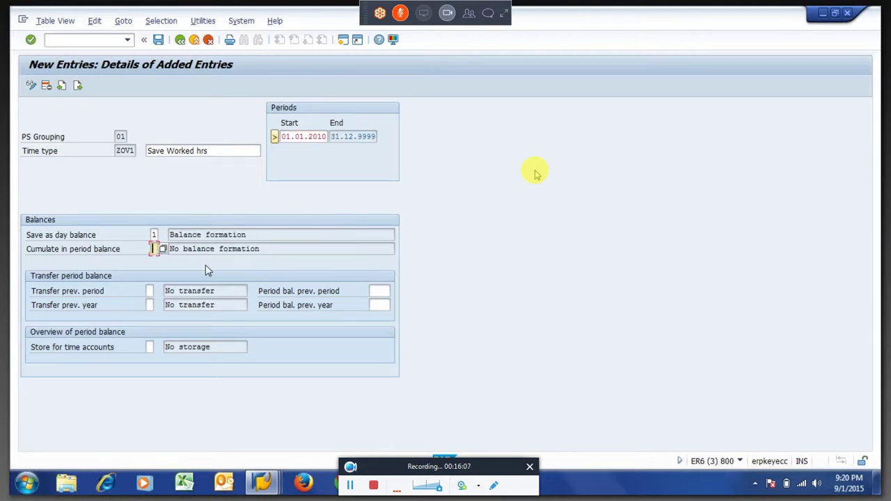
{"action": "key", "text": "alt+Tab"}
{"action": "key", "text": "alt+Tab"}
{"action": "left_click", "coordinate": [319, 254]}
{"action": "key", "text": "ctrl+s"}
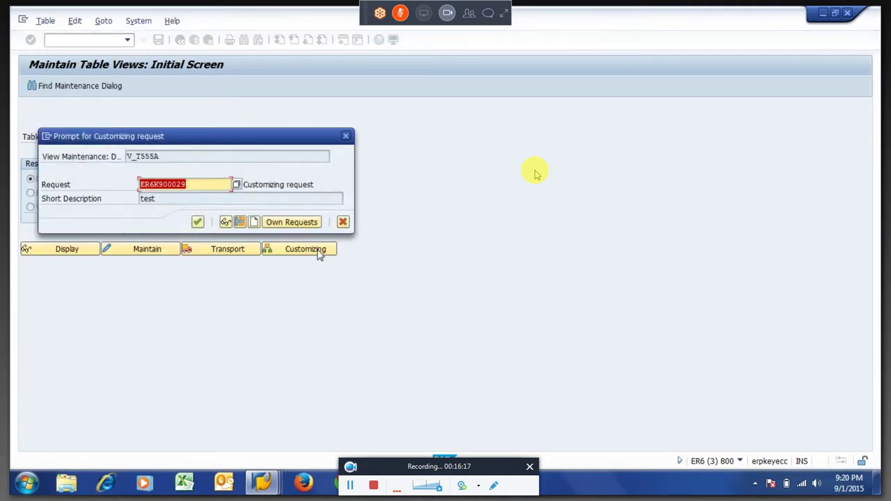
{"action": "key", "text": "Return"}
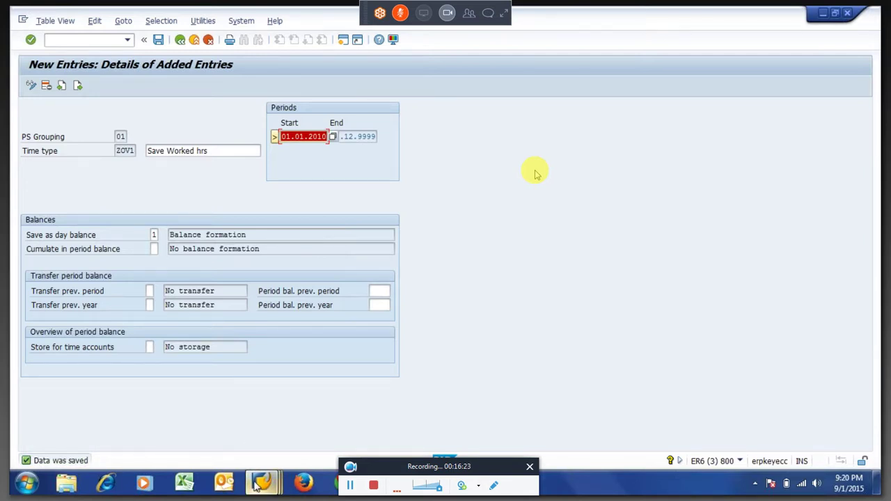
Step: Return to rule ZOV2 and insert the operations HRS=PNUM and ADDDBZOV1 under variable key 3
{"action": "mouse_move", "coordinate": [262, 485]}
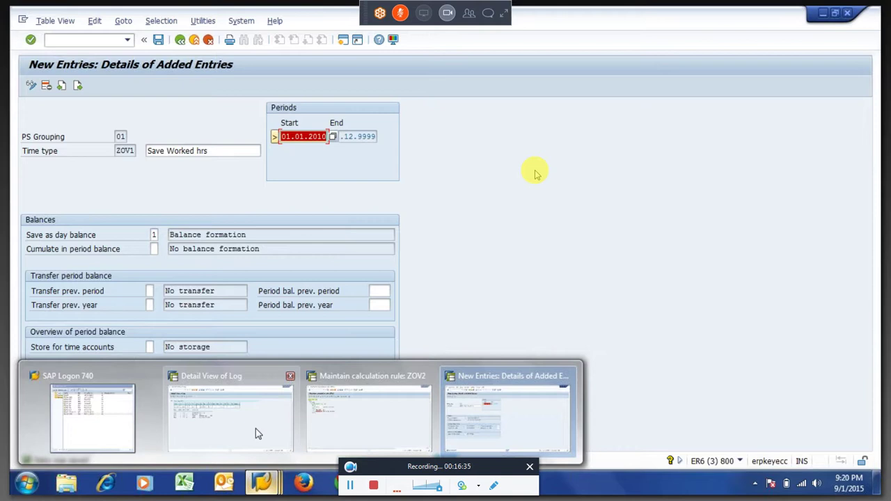
{"action": "mouse_move", "coordinate": [254, 434]}
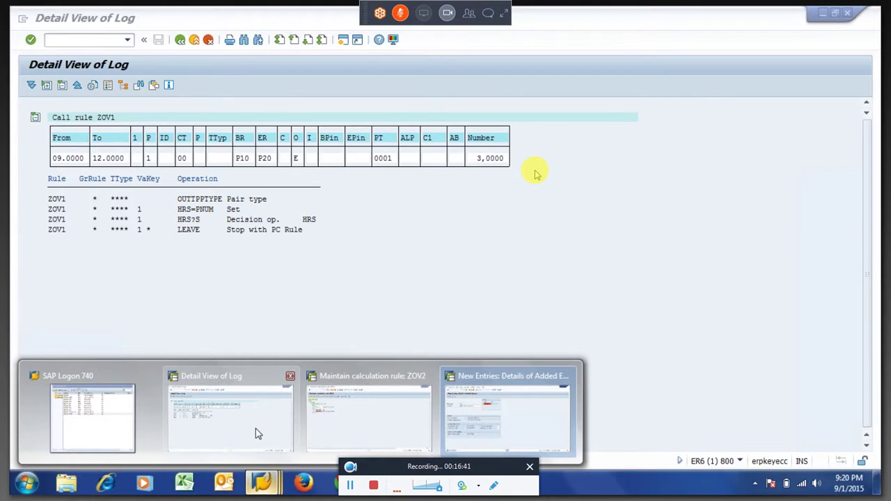
{"action": "mouse_move", "coordinate": [346, 427]}
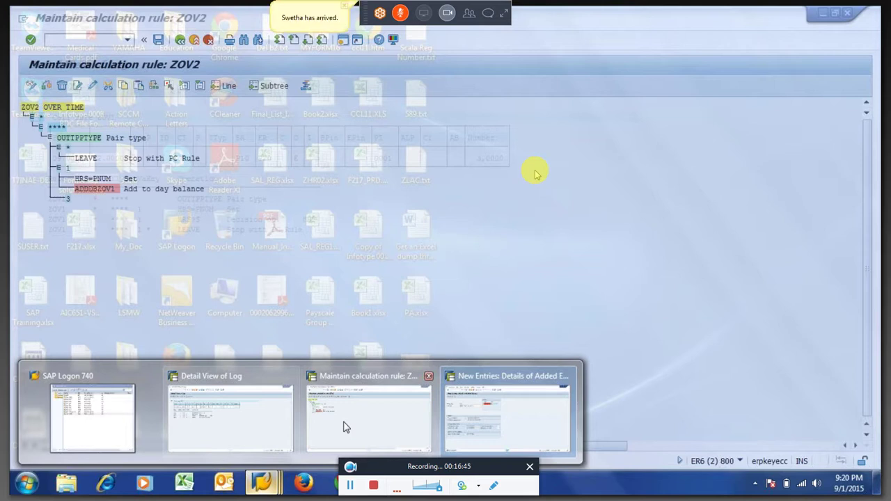
{"action": "left_click", "coordinate": [347, 426]}
{"action": "left_click", "coordinate": [103, 189]}
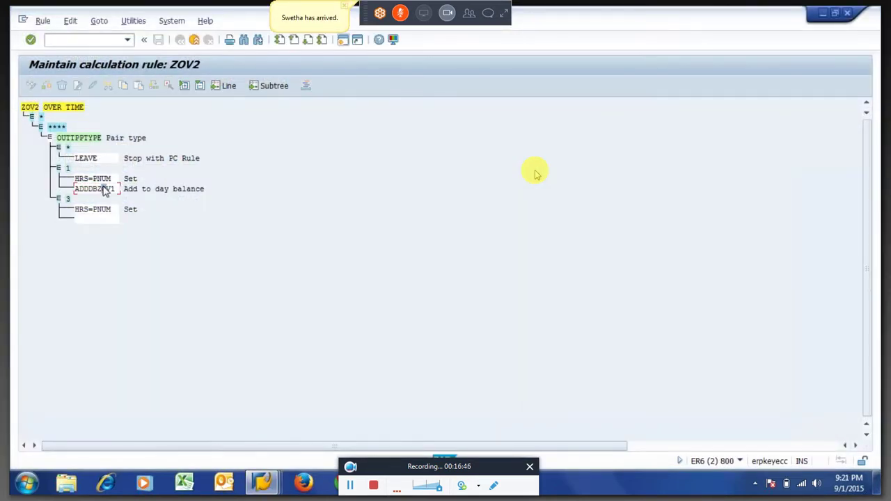
{"action": "type", "text": "ADDDBZOV1"}
{"action": "key", "text": "Return"}
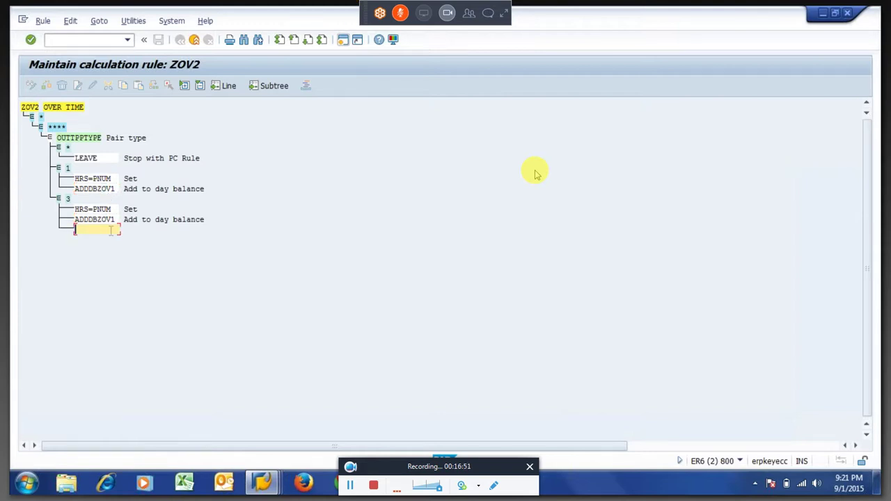
{"action": "left_click", "coordinate": [112, 235]}
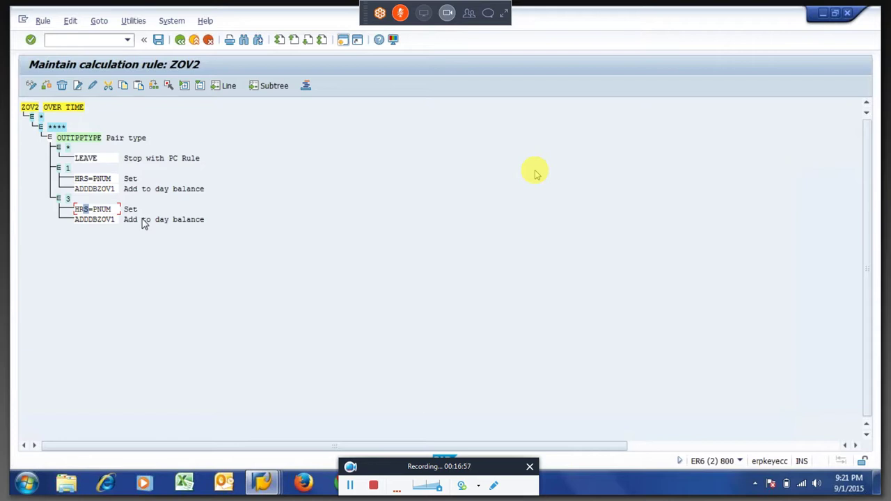
Step: Save rule ZOV2 in the "test" customizing request and return to the initial screen of the personnel calculation rules
{"action": "left_click", "coordinate": [99, 190]}
{"action": "left_click_drag", "start_coordinate": [100, 190], "coordinate": [117, 195]}
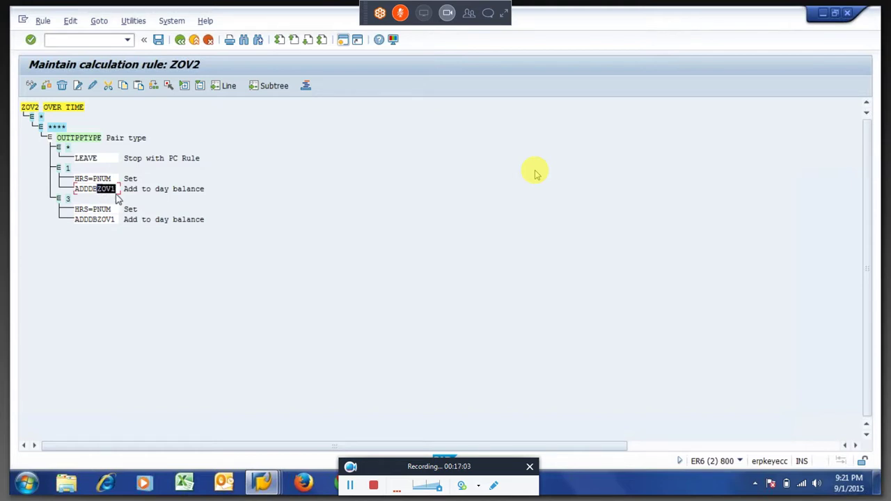
{"action": "left_click", "coordinate": [117, 196]}
{"action": "key", "text": "ctrl+s"}
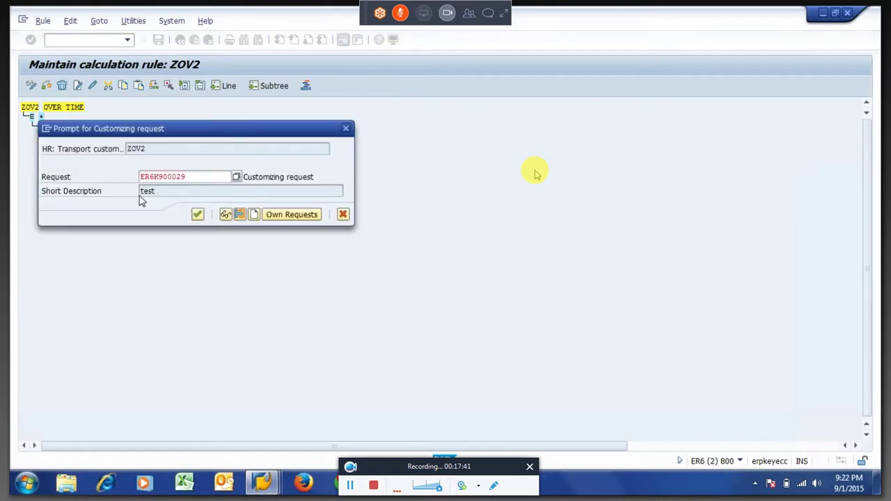
{"action": "key", "text": "Return"}
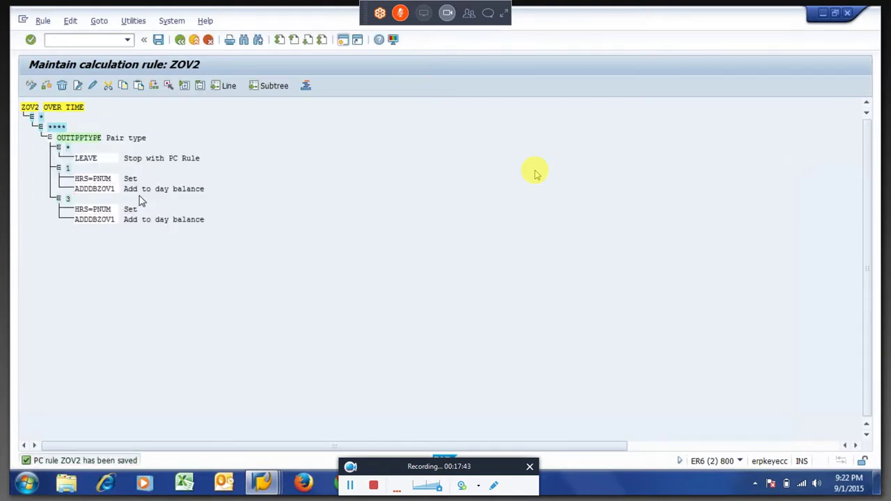
{"action": "key", "text": "F3"}
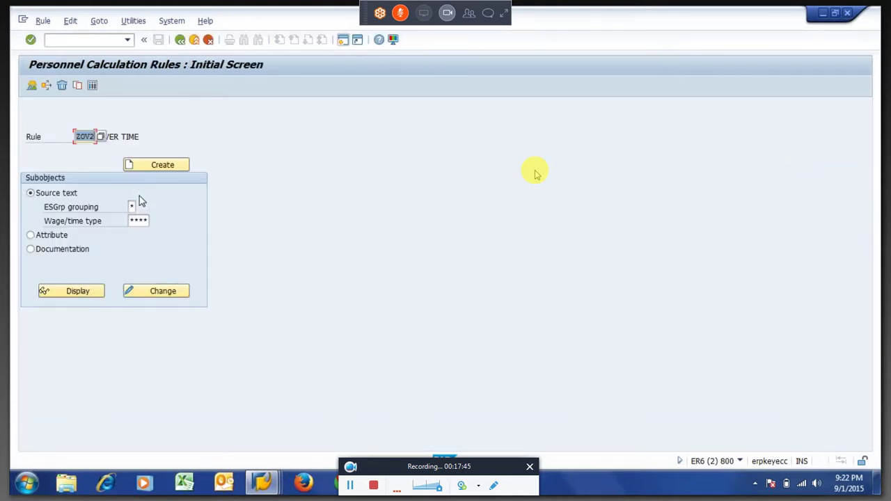
Step: Leave the calculation rules and start transaction PE01 for the personnel calculation schemas
{"action": "key", "text": "Delete"}
{"action": "key", "text": "F3"}
{"action": "type", "text": "pe0"}
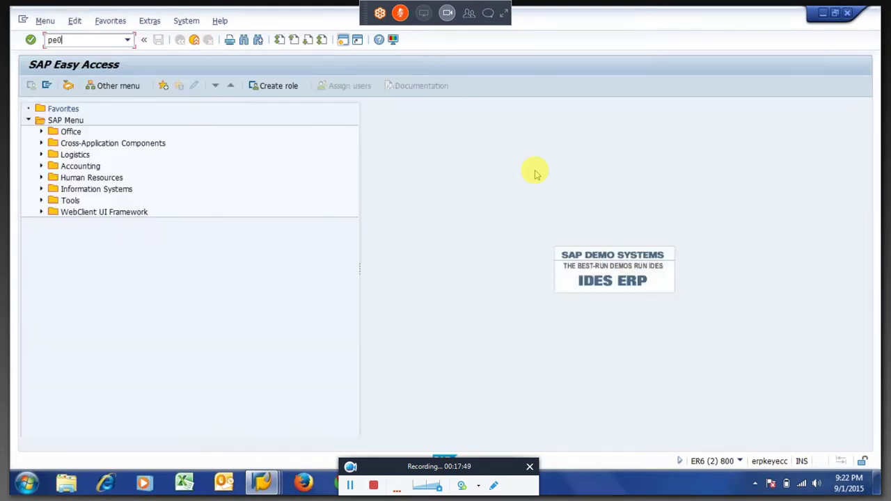
{"action": "type", "text": "1"}
{"action": "key", "text": "Return"}
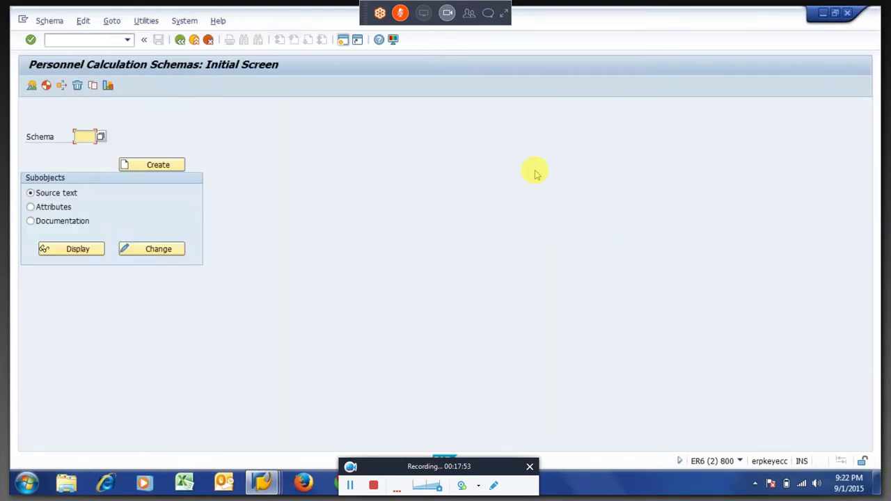
Step: Choose schema ZM60 and open its source text for changing
{"action": "type", "text": "Z"}
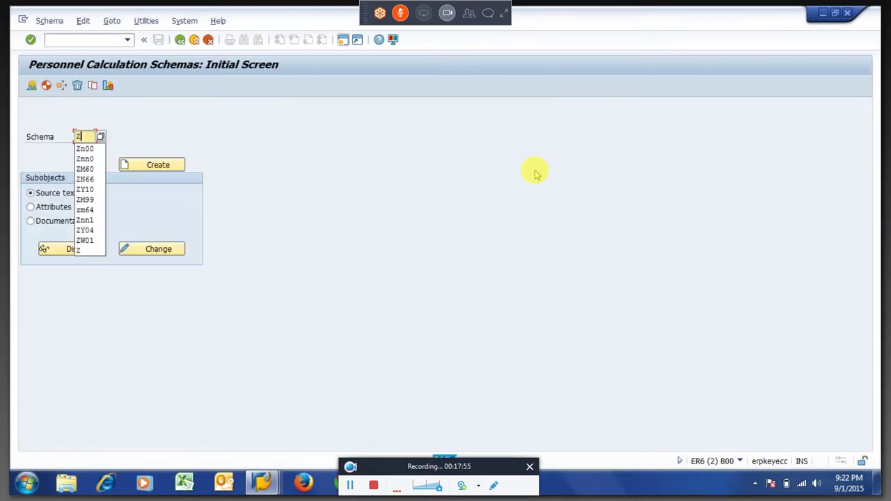
{"action": "key", "text": "Down"}
{"action": "key", "text": "Down"}
{"action": "key", "text": "Down"}
{"action": "key", "text": "Return"}
{"action": "key", "text": "Return"}
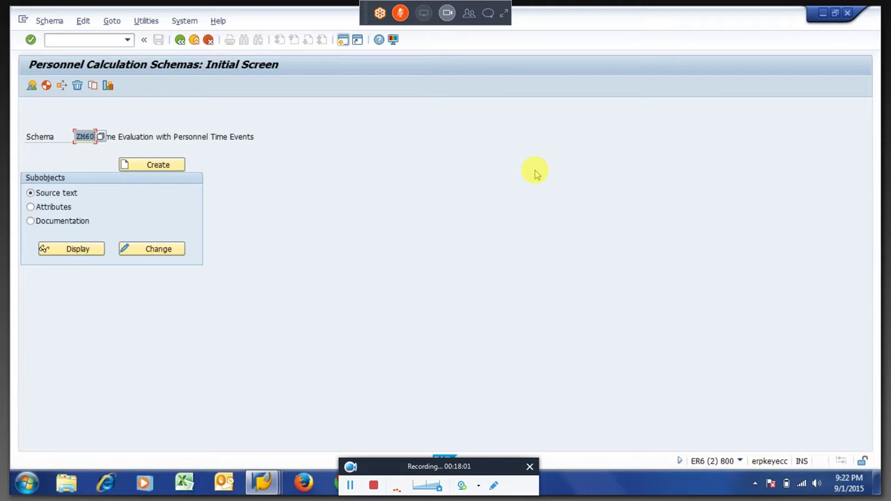
{"action": "left_click", "coordinate": [158, 249]}
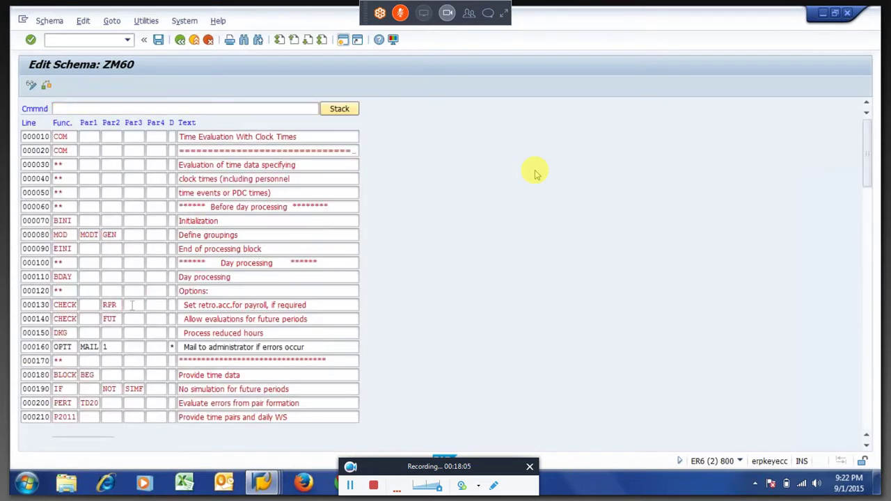
Step: Deactivate the RTIP ZOV1 GEN line in the tolerances and error checks block by marking it with an asterisk
{"action": "scroll", "coordinate": [132, 305], "scroll_direction": "down", "scroll_amount": 1}
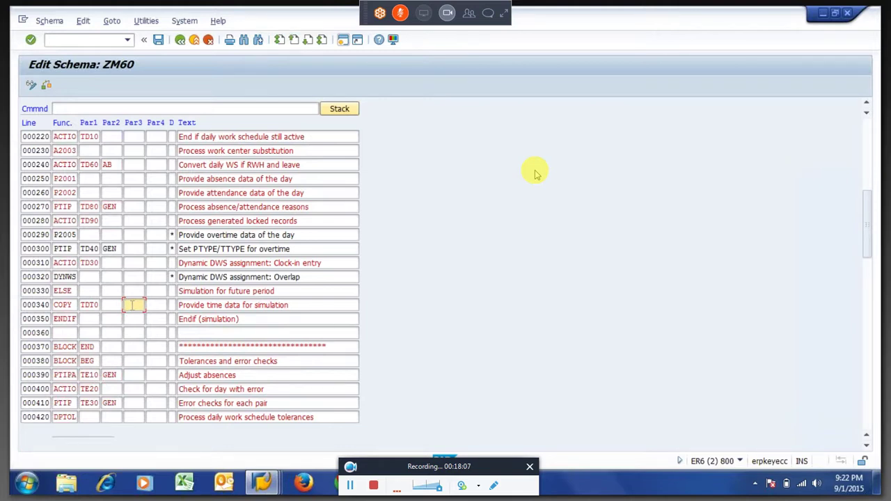
{"action": "left_click", "coordinate": [129, 304]}
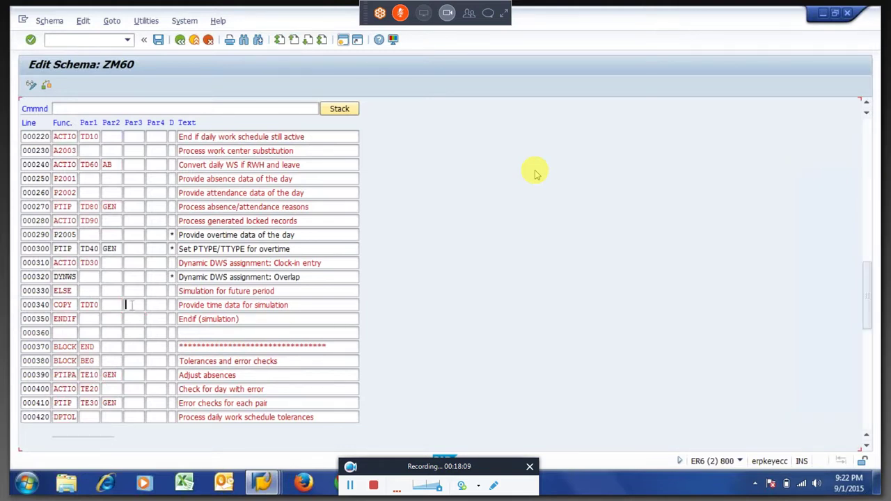
{"action": "left_click", "coordinate": [127, 305]}
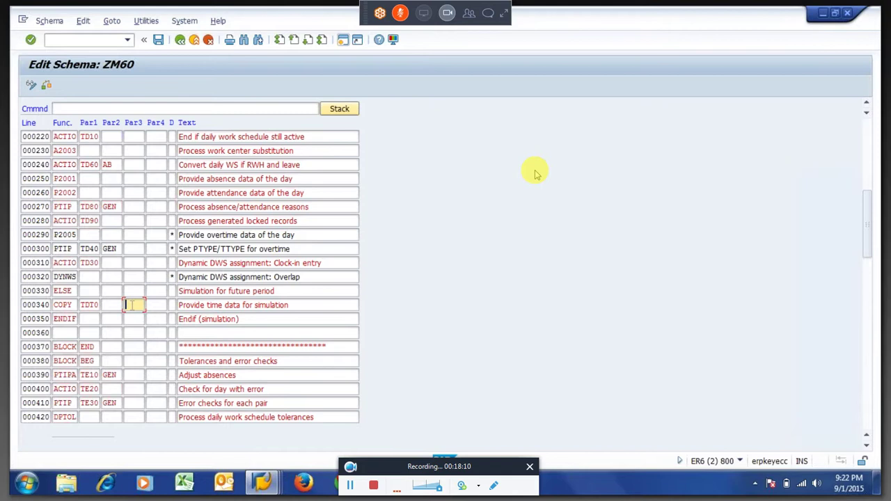
{"action": "scroll", "coordinate": [132, 310], "scroll_direction": "down", "scroll_amount": 1}
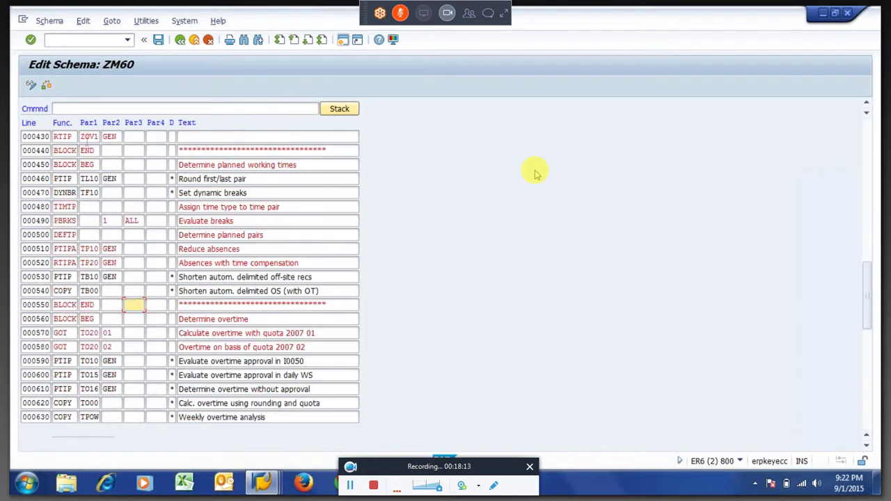
{"action": "key", "text": "Tab"}
{"action": "key", "text": "Tab"}
{"action": "key", "text": "Tab"}
{"action": "key", "text": "Tab"}
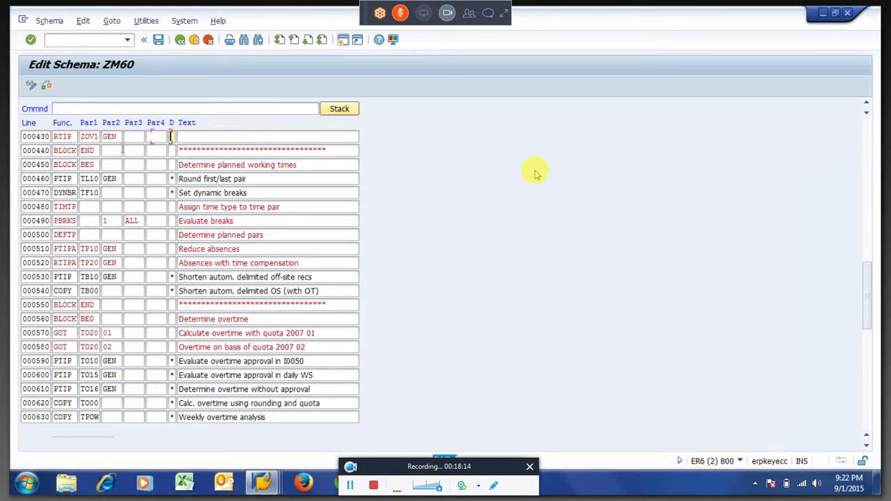
{"action": "type", "text": "*"}
Step: Repeat the deactivated RTIP ZOV1 line directly below it and set the copy's first parameter to ZOV2
{"action": "key", "text": "shift+Tab"}
{"action": "key", "text": "shift+Tab"}
{"action": "key", "text": "shift+Tab"}
{"action": "key", "text": "shift+Tab"}
{"action": "key", "text": "shift+Tab"}
{"action": "key", "text": "shift+Tab"}
{"action": "type", "text": "R"}
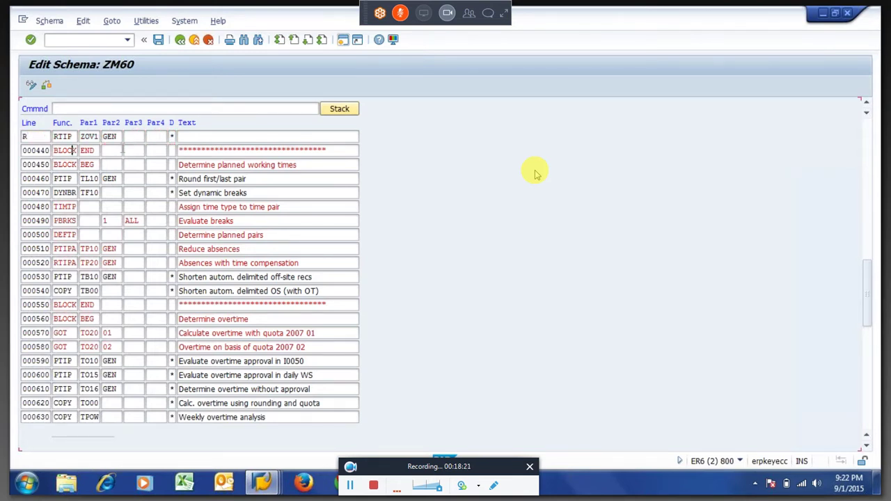
{"action": "key", "text": "Return"}
{"action": "key", "text": "Tab"}
{"action": "type", "text": "ZOV2"}
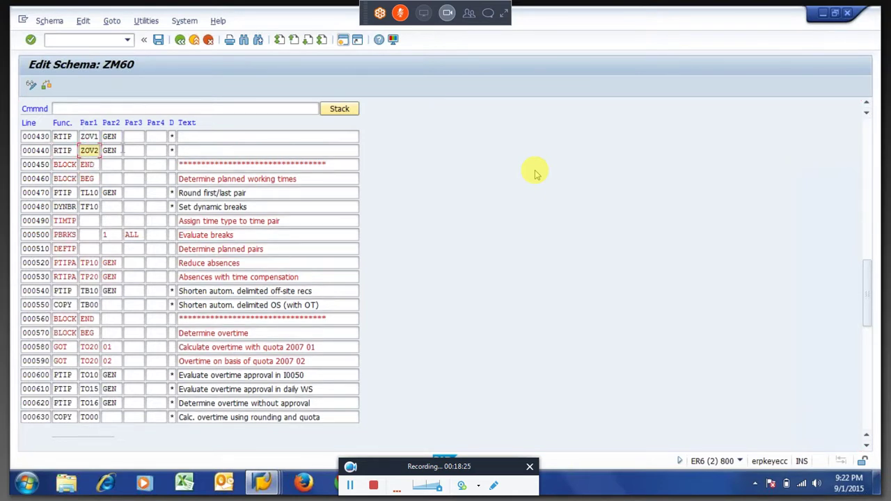
Step: Save schema ZM60 with the added ZOV2 line and accept the customizing request
{"action": "key", "text": "shift+Home"}
{"action": "key", "text": "Return"}
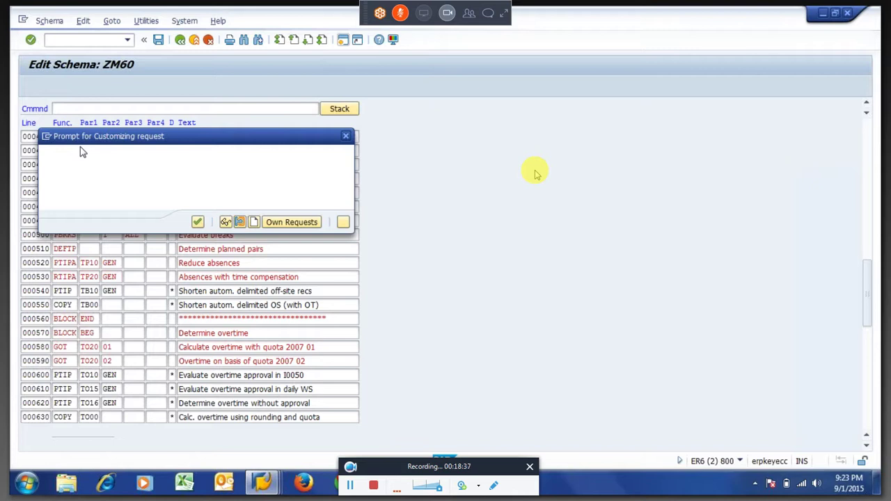
{"action": "key", "text": "Return"}
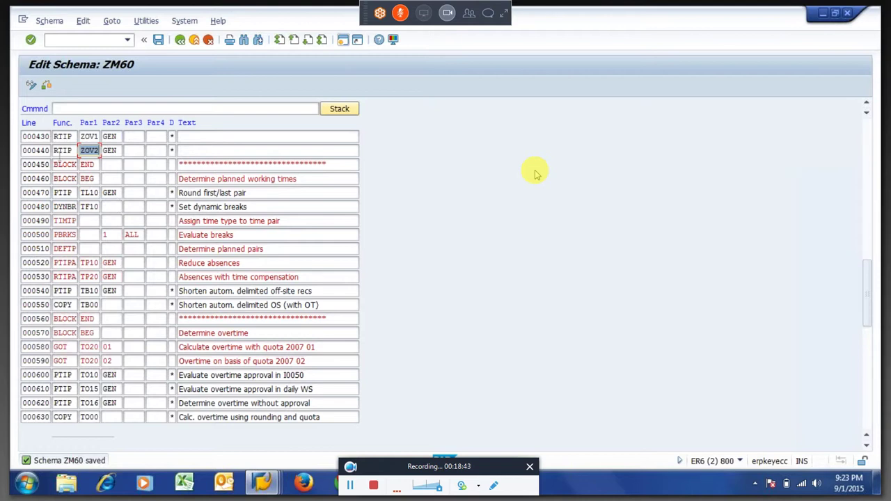
{"action": "key", "text": "shift+Tab"}
{"action": "key", "text": "Home"}
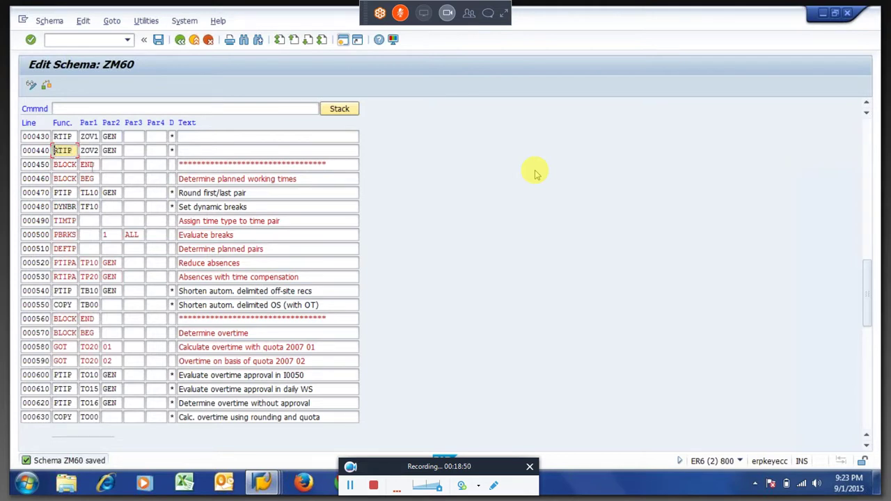
Step: Switch to the time evaluation log and examine the TIP input table of RTIP ZOV1, returning to the log tree
{"action": "key", "text": "alt+Tab"}
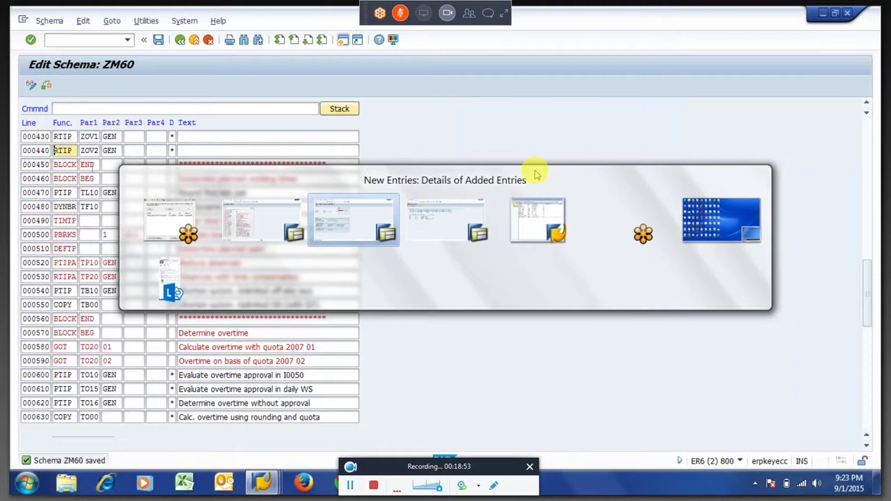
{"action": "key", "text": "Tab"}
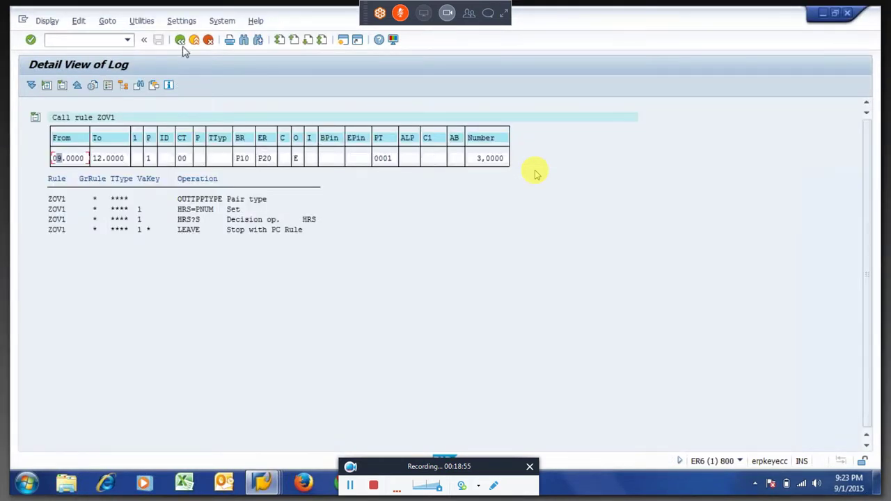
{"action": "left_click", "coordinate": [473, 157]}
{"action": "left_click", "coordinate": [180, 41]}
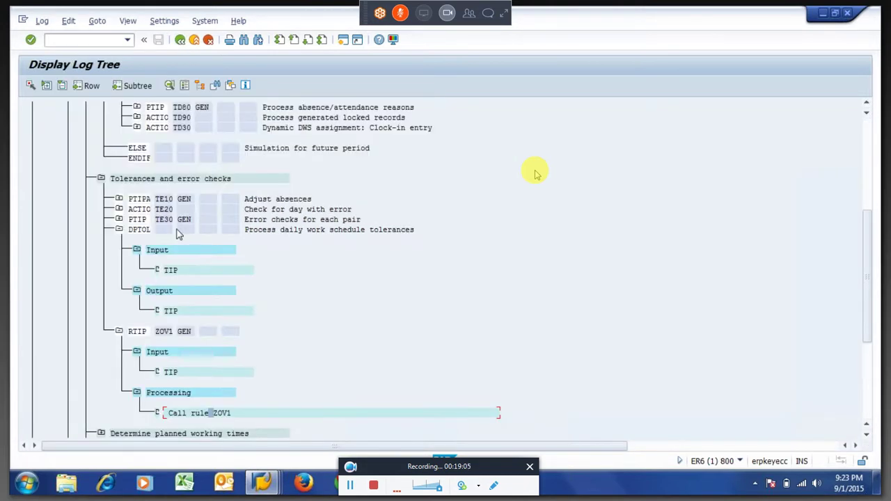
{"action": "left_click", "coordinate": [150, 334]}
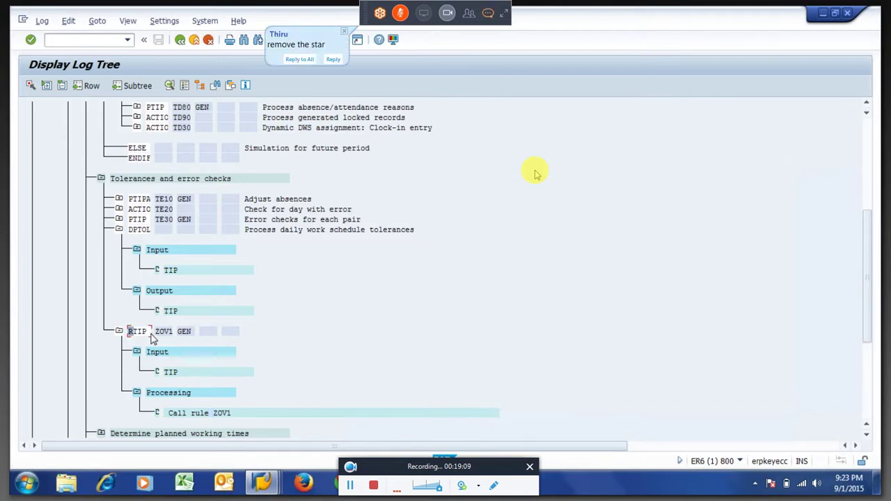
{"action": "double_click", "coordinate": [171, 372]}
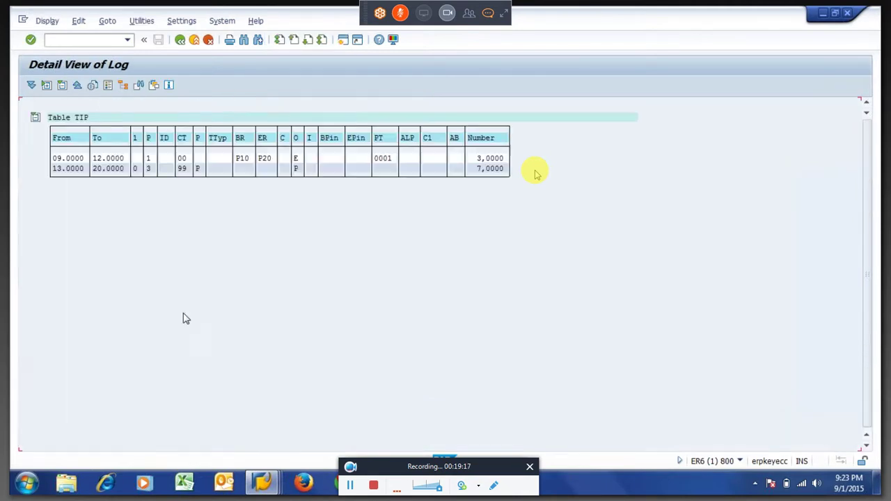
{"action": "left_click", "coordinate": [180, 40]}
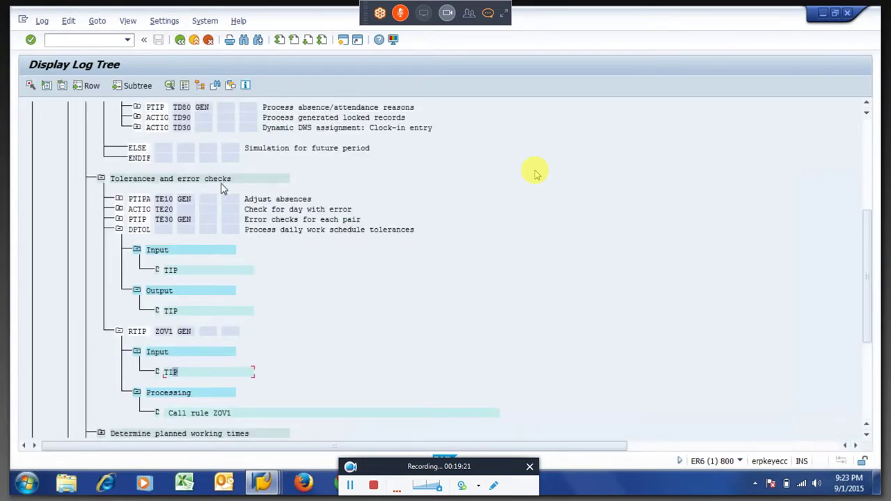
Step: Return to schema ZM60 and activate the RTIP ZOV2 line by removing its asterisk
{"action": "key", "text": "F3"}
{"action": "key", "text": "Tab"}
{"action": "key", "text": "Tab"}
{"action": "key", "text": "Tab"}
{"action": "key", "text": "Tab"}
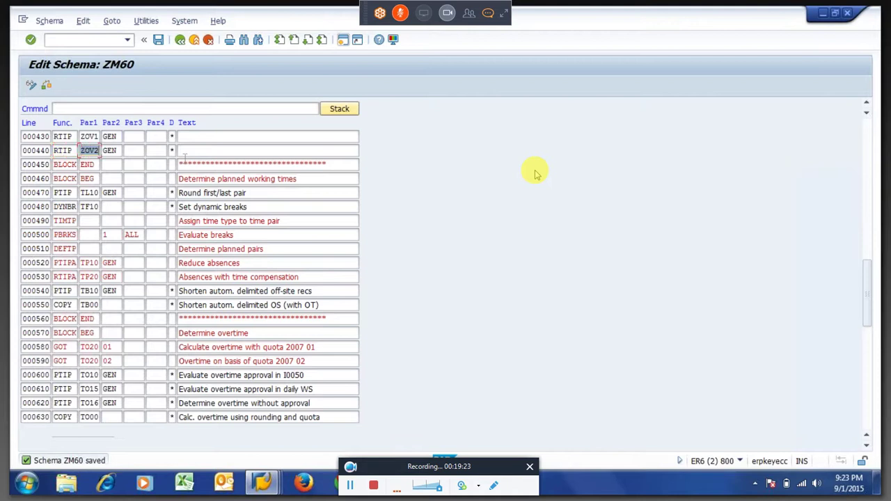
{"action": "key", "text": "Tab"}
{"action": "key", "text": "Delete"}
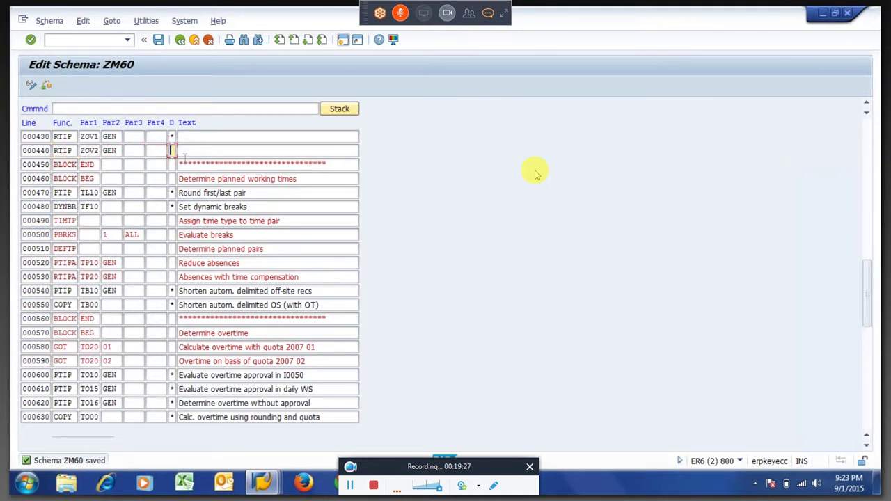
{"action": "key", "text": "Return"}
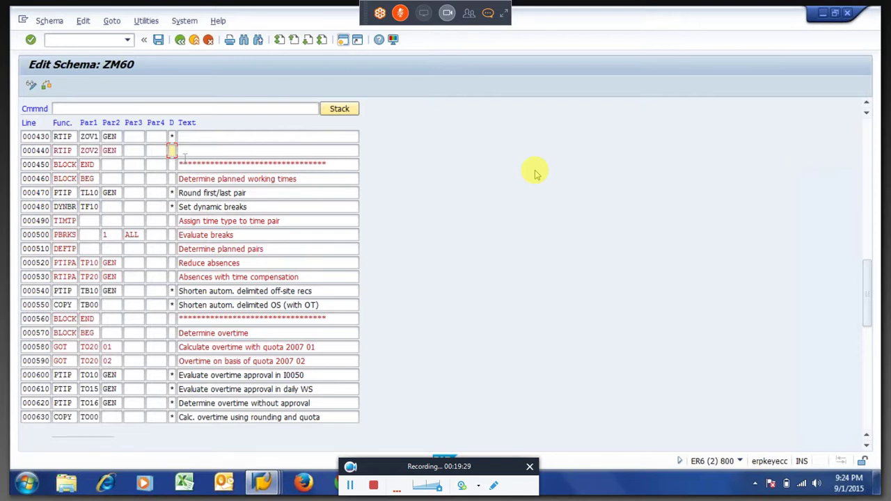
Step: Save schema ZM60 in the customizing request with the ZOV1 line deactivated and the ZOV2 line active
{"action": "key", "text": "shift+Tab"}
{"action": "key", "text": "shift+Tab"}
{"action": "key", "text": "shift+Tab"}
{"action": "key", "text": "shift+Tab"}
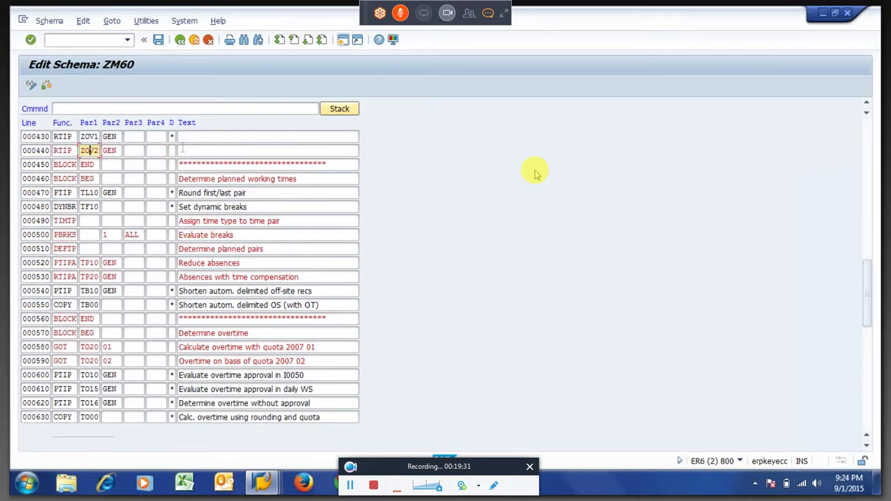
{"action": "key", "text": "shift+Tab"}
{"action": "key", "text": "shift+Tab"}
{"action": "key", "text": "shift+Tab"}
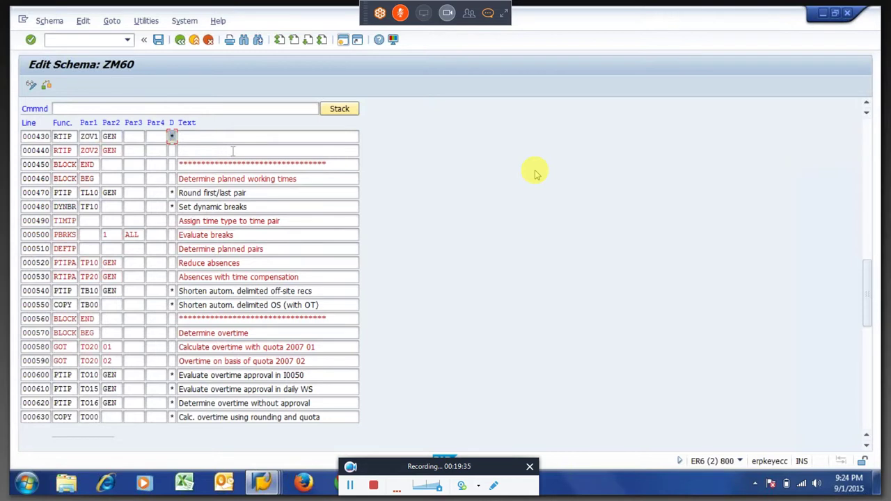
{"action": "key", "text": "ctrl+s"}
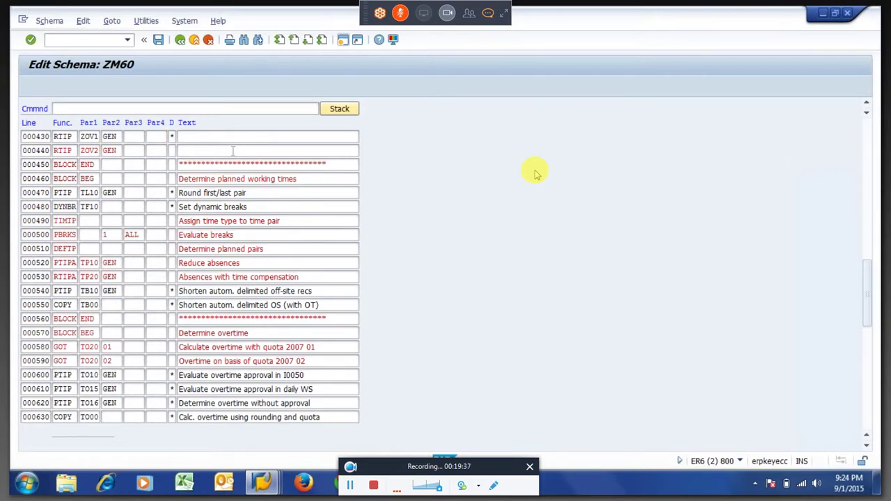
{"action": "key", "text": "Return"}
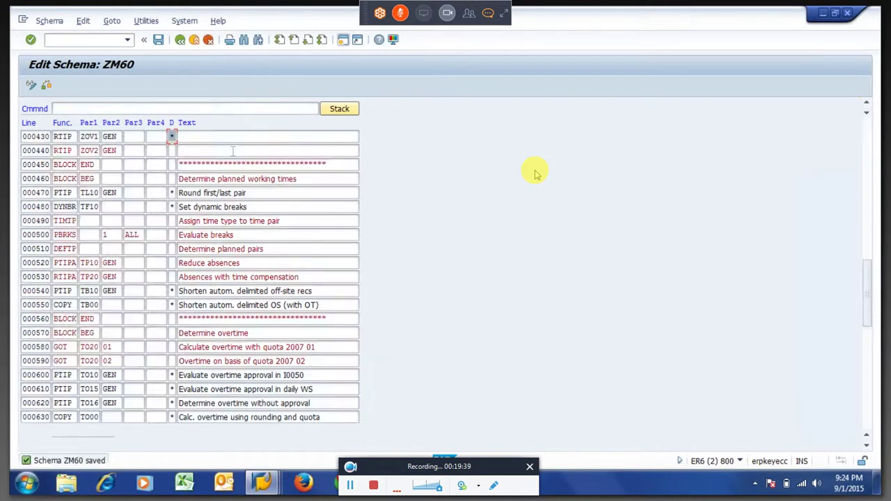
{"action": "left_click", "coordinate": [90, 151]}
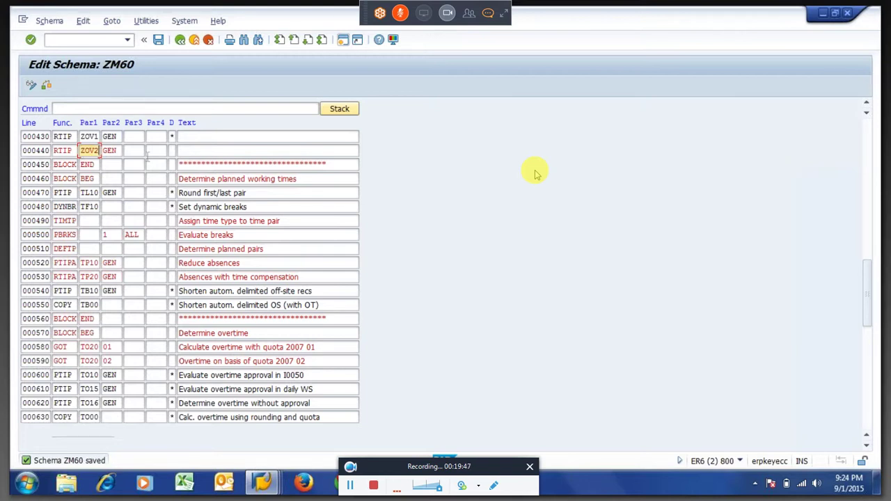
Step: Switch to the session with the Time Types overview and leave it for the SAP Easy Access screen
{"action": "key", "text": "alt+Tab"}
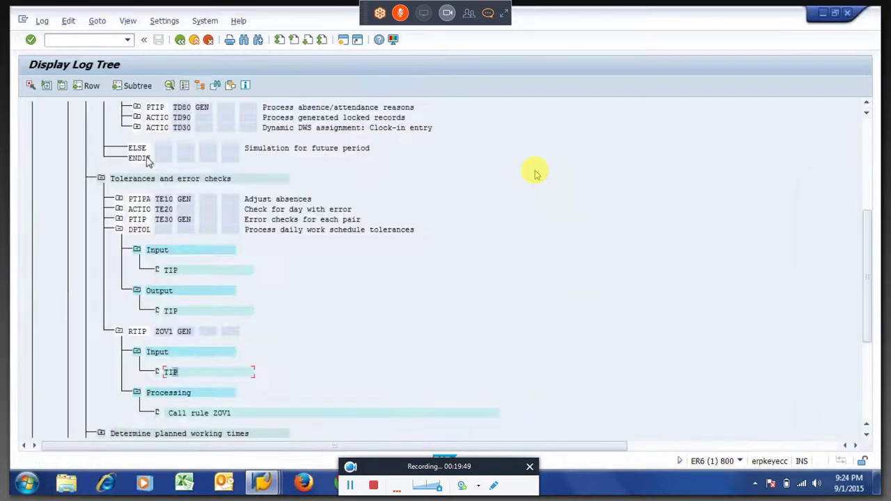
{"action": "key", "text": "alt+Tab"}
{"action": "key", "text": "alt+Tab"}
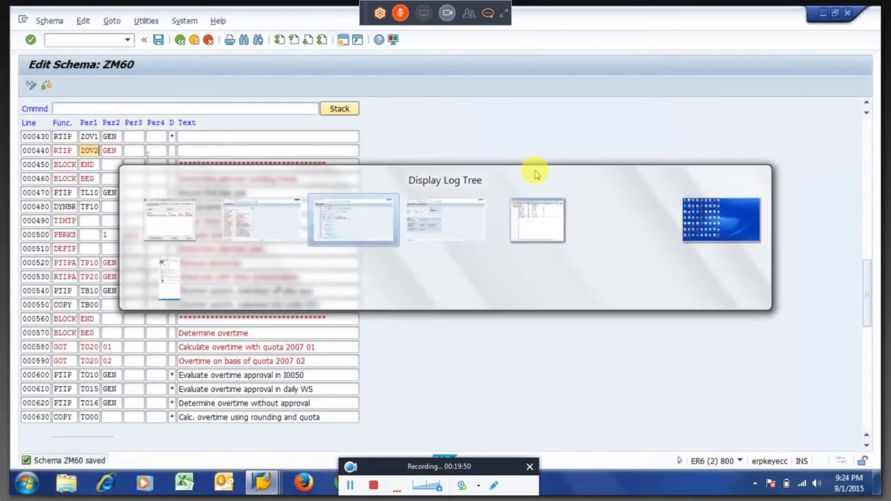
{"action": "key", "text": "Tab"}
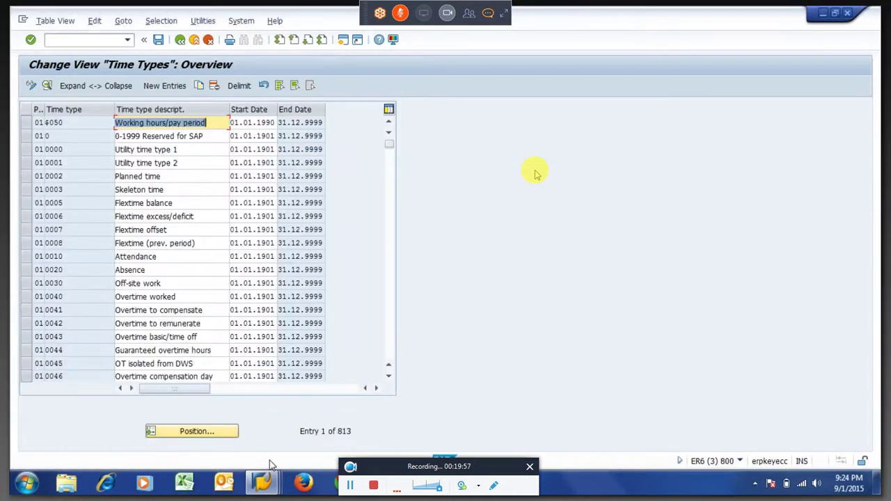
{"action": "mouse_move", "coordinate": [264, 488]}
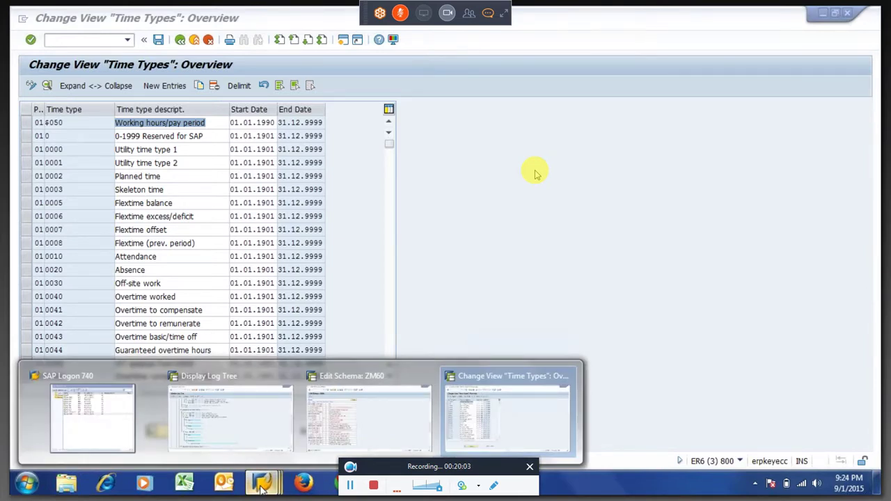
{"action": "left_click", "coordinate": [262, 488]}
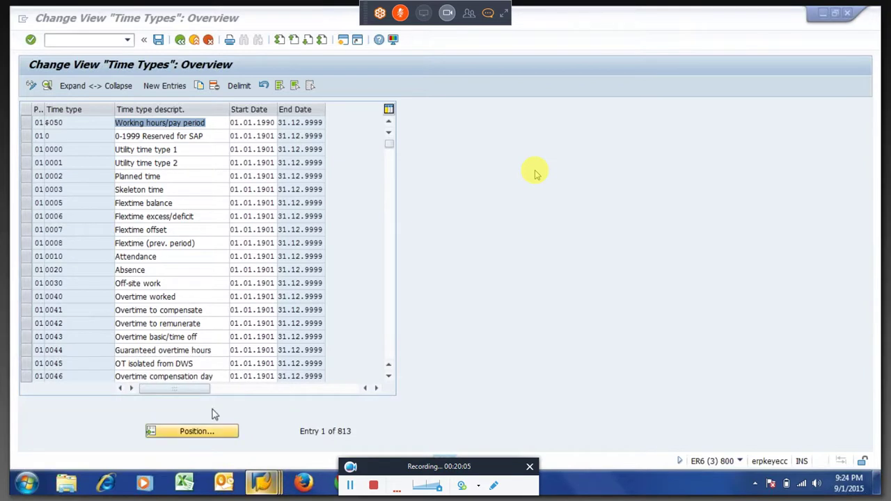
{"action": "left_click", "coordinate": [185, 40]}
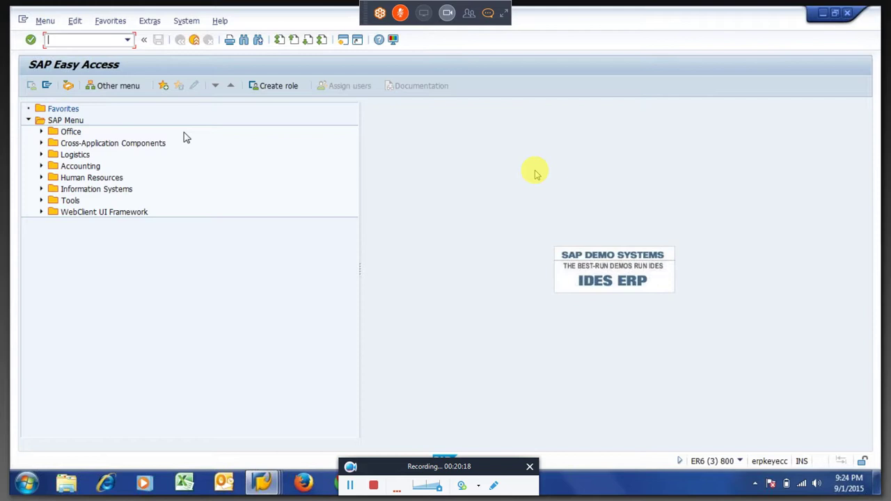
Step: Open calculation rule ZOV2 for maintenance through transaction PE02
{"action": "type", "text": "pe02"}
{"action": "key", "text": "Return"}
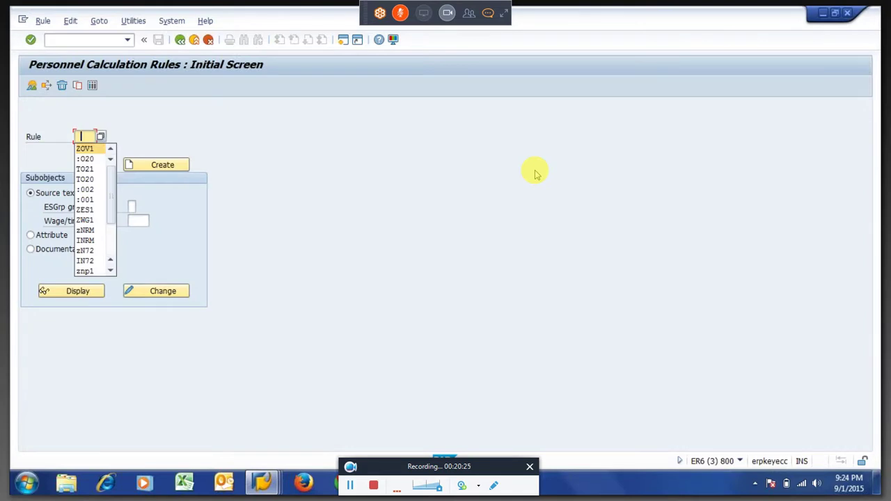
{"action": "type", "text": "ZOV2"}
{"action": "key", "text": "F6"}
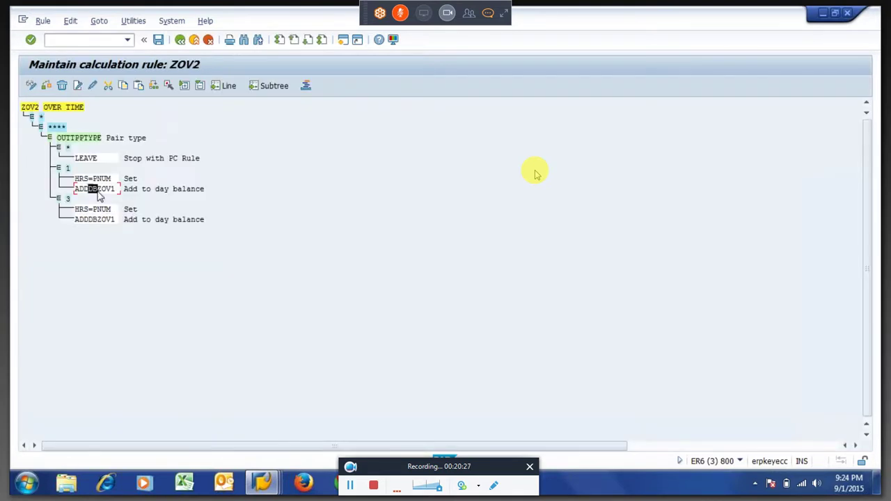
Step: Switch to the time evaluation session, rerun it with schema ZM60, and expand the employee's log down to 01.04.2015
{"action": "mouse_move", "coordinate": [226, 420]}
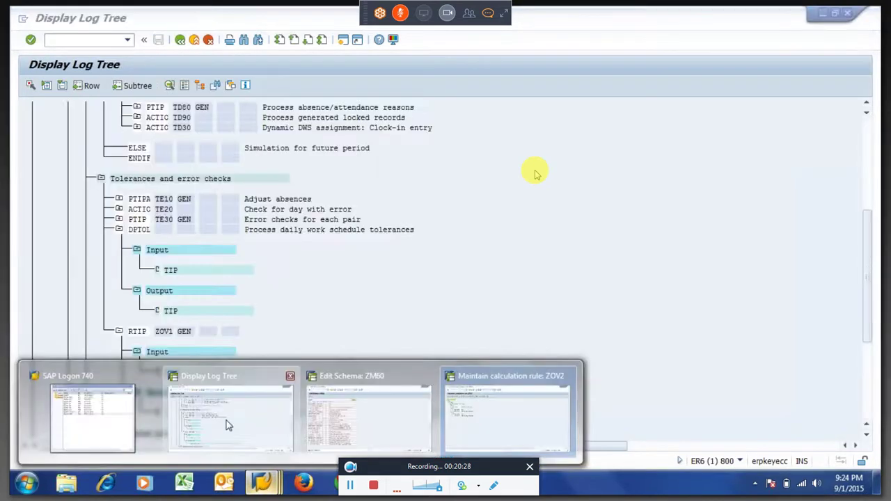
{"action": "left_click", "coordinate": [226, 420]}
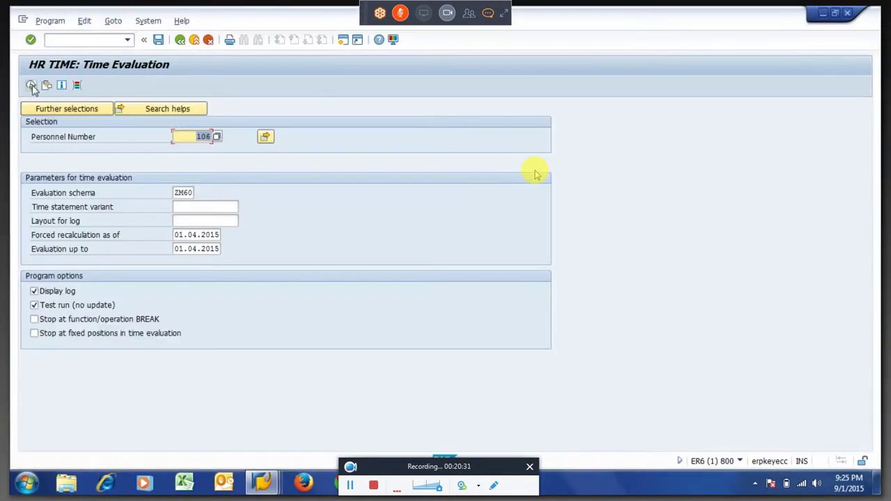
{"action": "left_click", "coordinate": [30, 85]}
{"action": "left_click", "coordinate": [47, 149]}
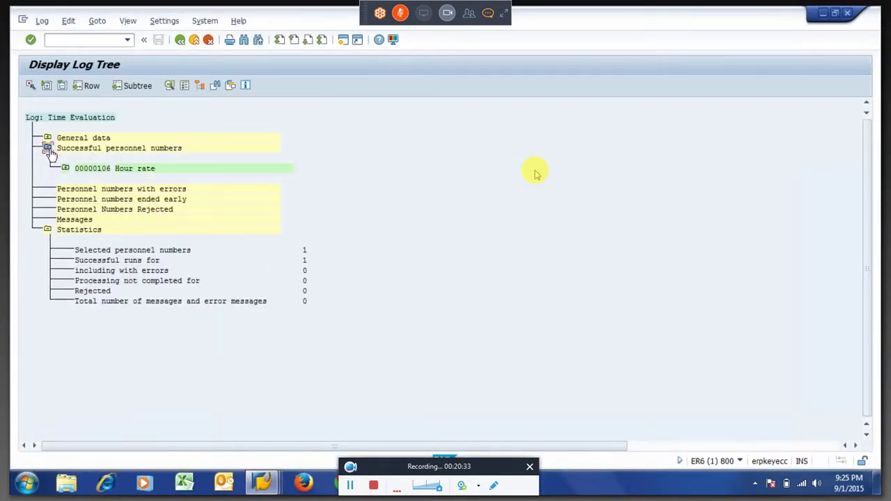
{"action": "left_click", "coordinate": [66, 169]}
{"action": "left_click", "coordinate": [83, 199]}
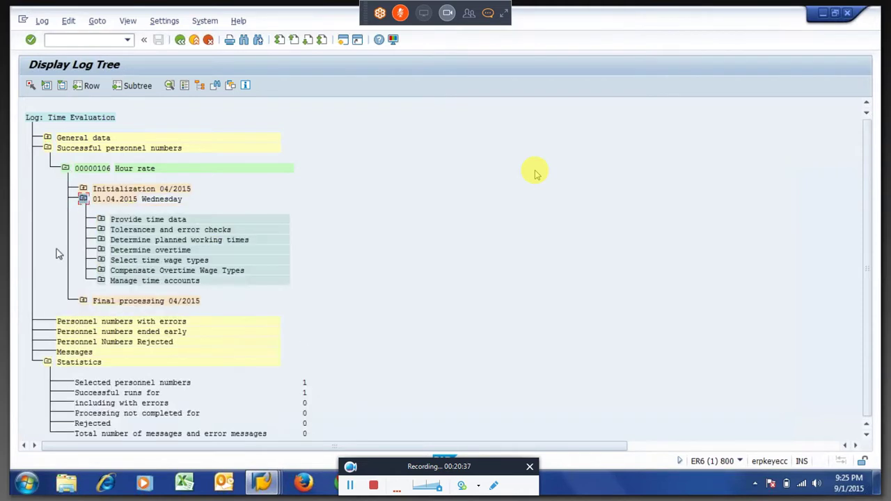
Step: Examine the second ZOV2 rule call under RTIP ZOV2 processing in Tolerances and error checks, returning to the log tree
{"action": "left_click", "coordinate": [102, 251]}
{"action": "left_click", "coordinate": [102, 241]}
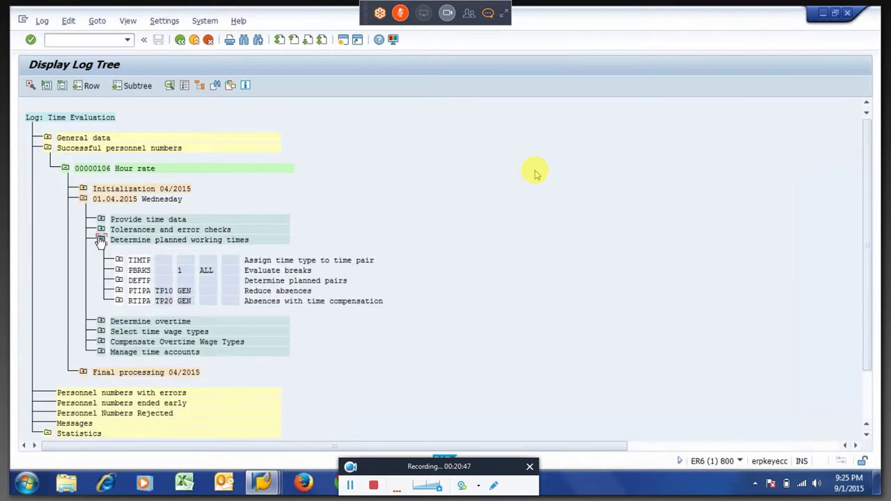
{"action": "left_click", "coordinate": [101, 240]}
{"action": "left_click", "coordinate": [101, 229]}
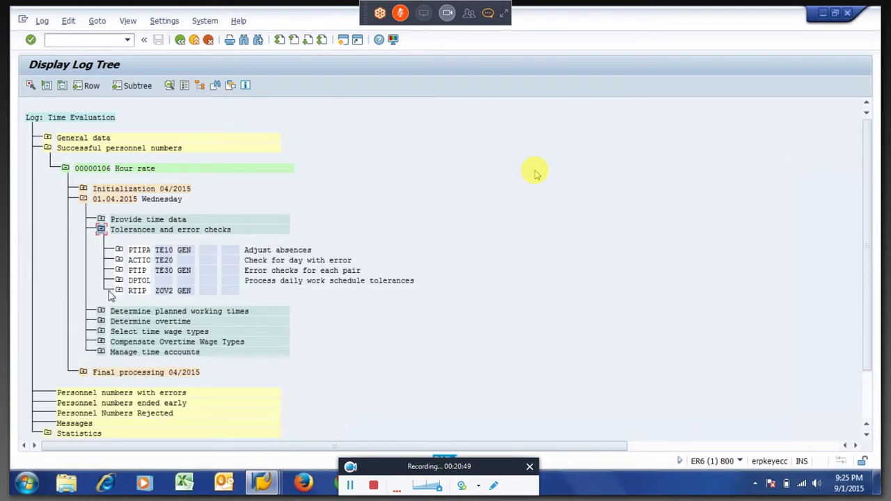
{"action": "left_click", "coordinate": [143, 283]}
{"action": "left_click", "coordinate": [119, 291]}
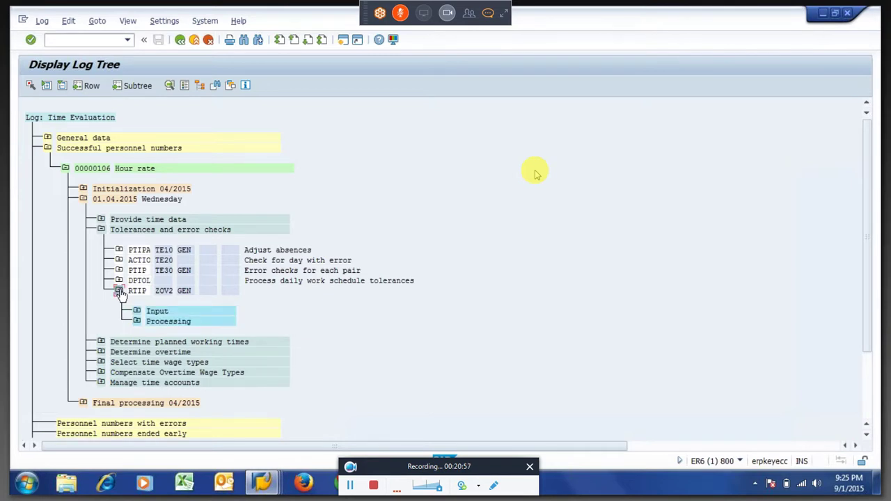
{"action": "left_click", "coordinate": [136, 320]}
{"action": "double_click", "coordinate": [199, 352]}
{"action": "left_click", "coordinate": [204, 224]}
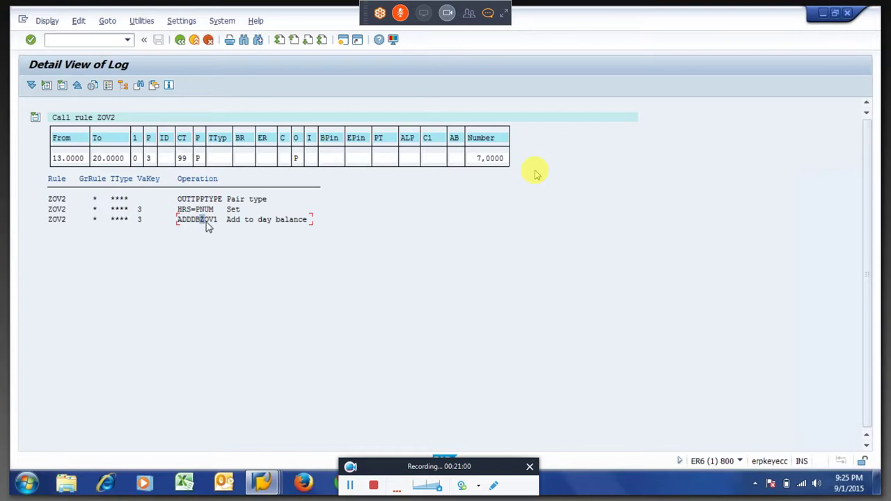
{"action": "left_click", "coordinate": [179, 39]}
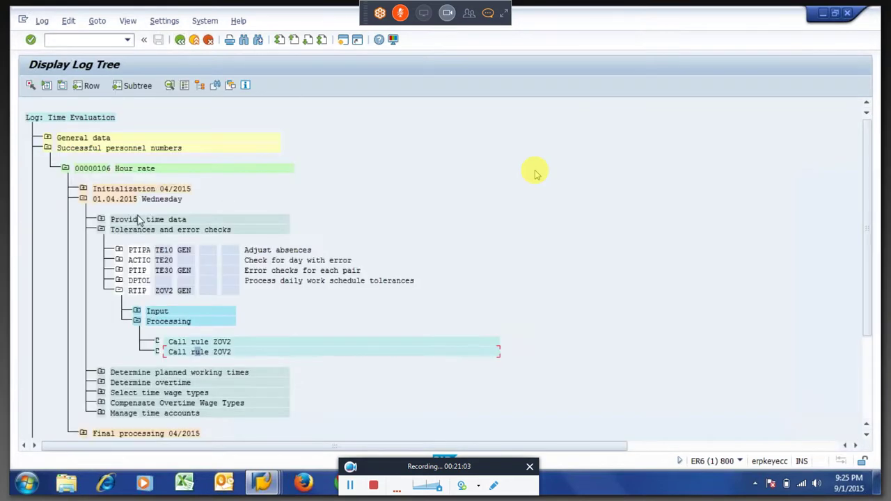
Step: Collapse the RTIP ZOV2 node and expand the Manage time accounts section of the log
{"action": "left_click", "coordinate": [119, 290]}
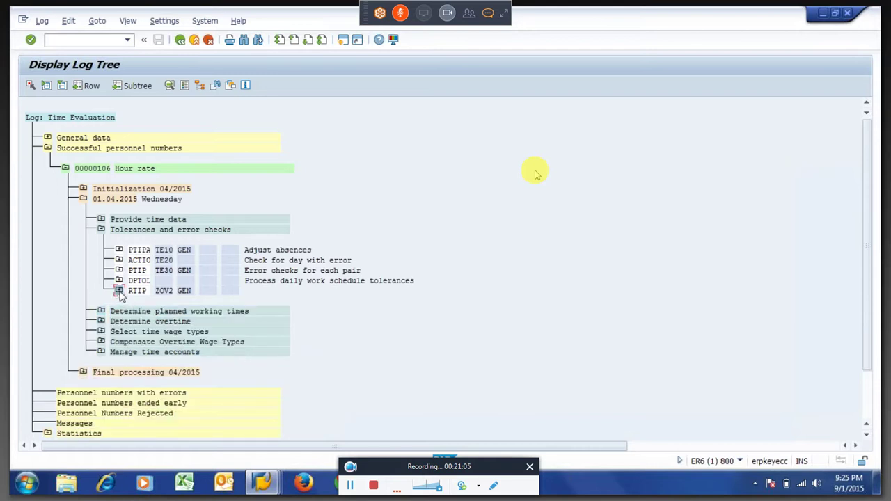
{"action": "left_click", "coordinate": [101, 352]}
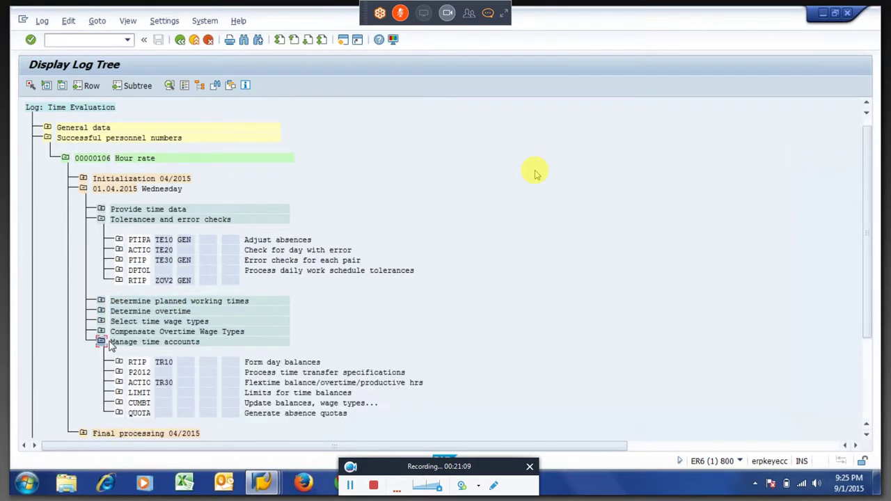
{"action": "left_click_drag", "start_coordinate": [110, 344], "coordinate": [196, 348]}
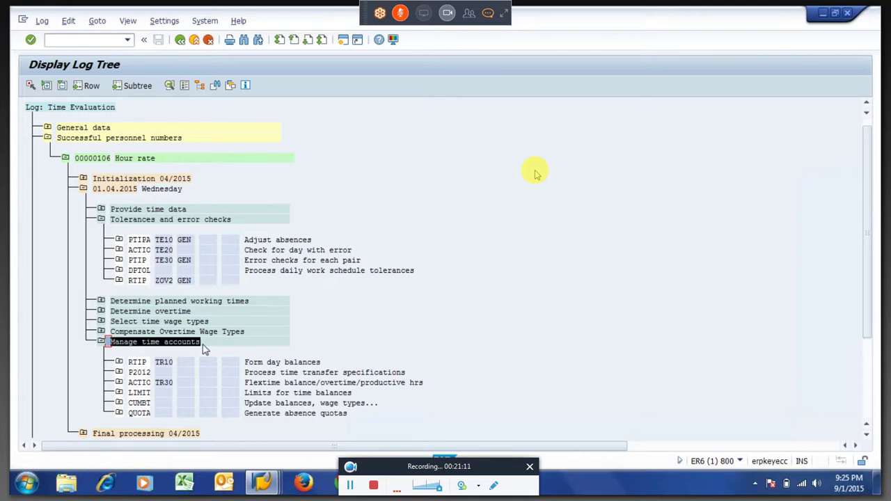
{"action": "left_click", "coordinate": [203, 345]}
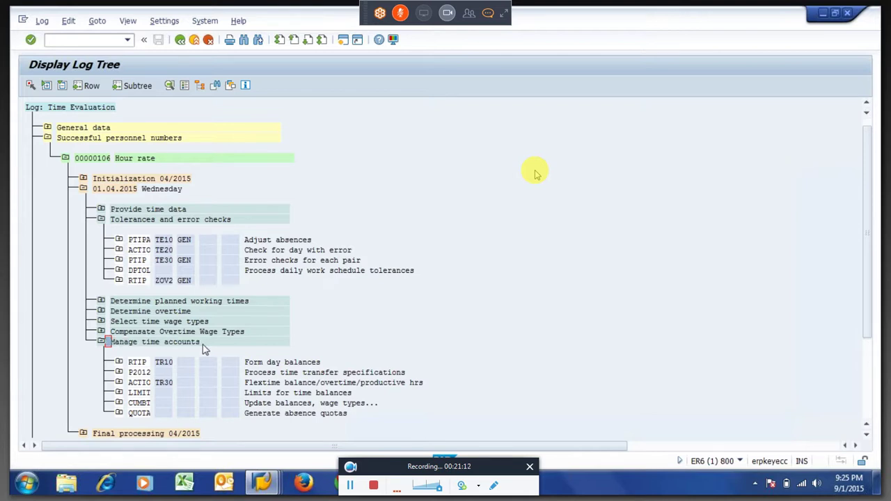
Step: Examine time type ZOV1 in the ZES output table of function CUMBT, returning to the log tree
{"action": "left_click", "coordinate": [119, 403]}
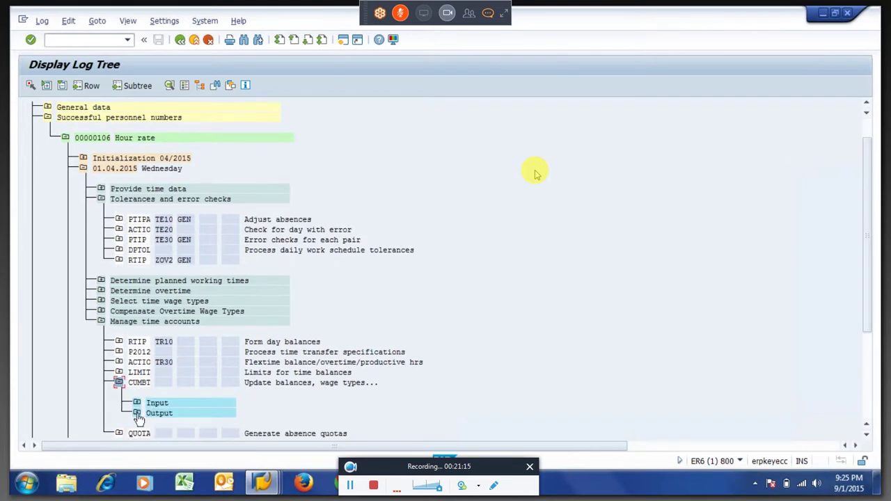
{"action": "left_click", "coordinate": [137, 414]}
{"action": "left_click", "coordinate": [171, 375]}
{"action": "double_click", "coordinate": [172, 373]}
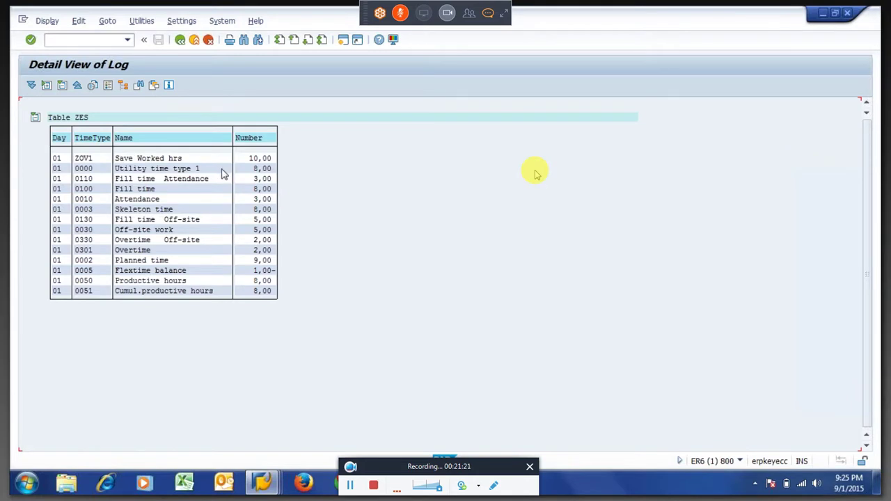
{"action": "left_click_drag", "start_coordinate": [241, 159], "coordinate": [285, 163]}
{"action": "key", "text": "ctrl+c"}
{"action": "left_click", "coordinate": [78, 158]}
{"action": "left_click", "coordinate": [180, 40]}
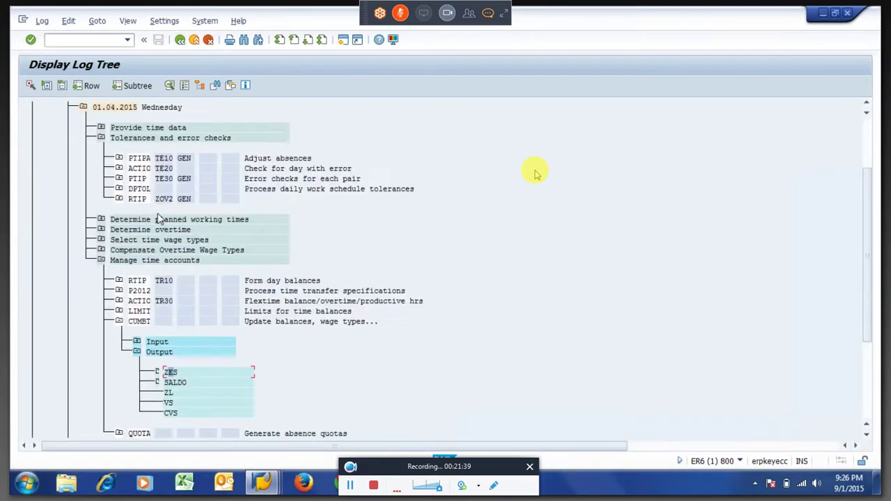
Step: Examine the ZOV1 row in the TES input table of function CUMBT, returning to the log tree
{"action": "left_click", "coordinate": [136, 341]}
{"action": "left_click", "coordinate": [159, 362]}
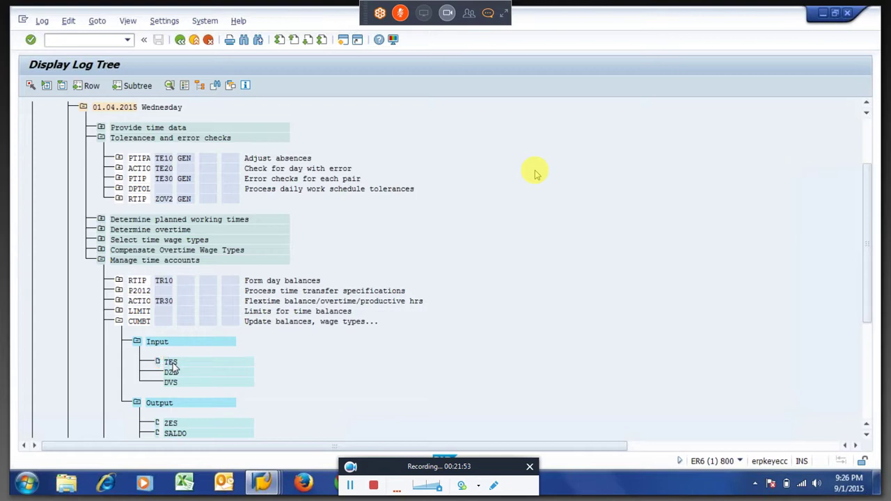
{"action": "double_click", "coordinate": [171, 363]}
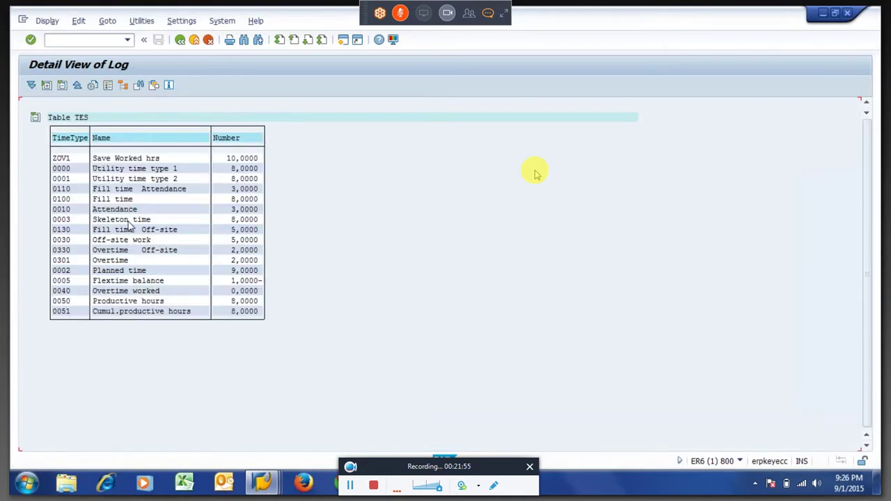
{"action": "left_click_drag", "start_coordinate": [52, 155], "coordinate": [261, 158]}
{"action": "key", "text": "ctrl+c"}
{"action": "left_click", "coordinate": [181, 41]}
{"action": "left_click", "coordinate": [181, 40]}
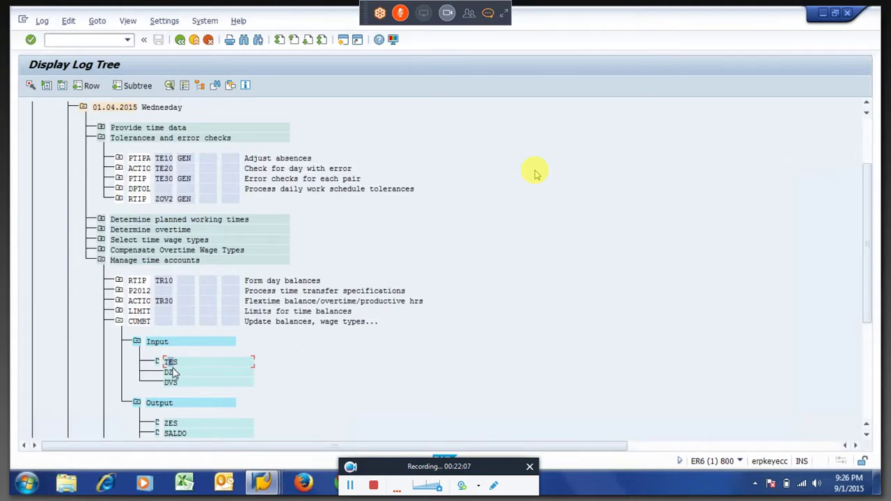
{"action": "left_click", "coordinate": [179, 362]}
Step: Switch to the rule ZOV2 session and review the HRS=PNUM and ADDDBZOV1 operations under pair types 1 and 3
{"action": "mouse_move", "coordinate": [263, 487]}
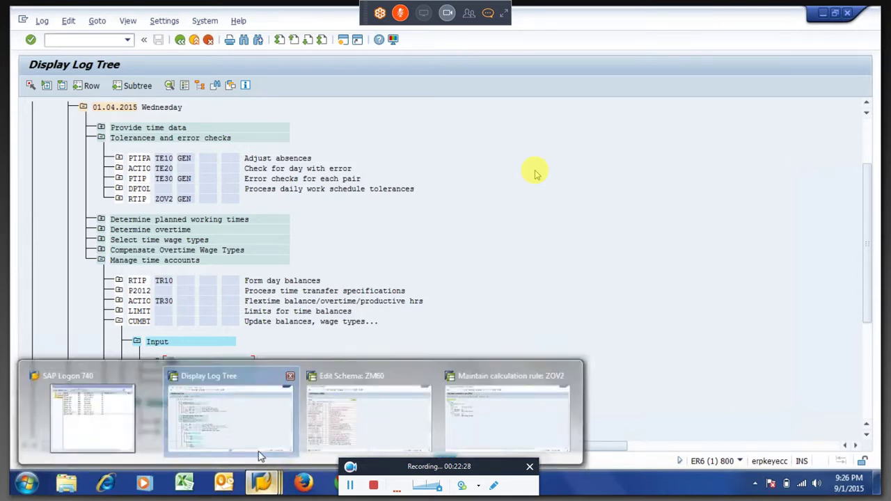
{"action": "left_click", "coordinate": [506, 417]}
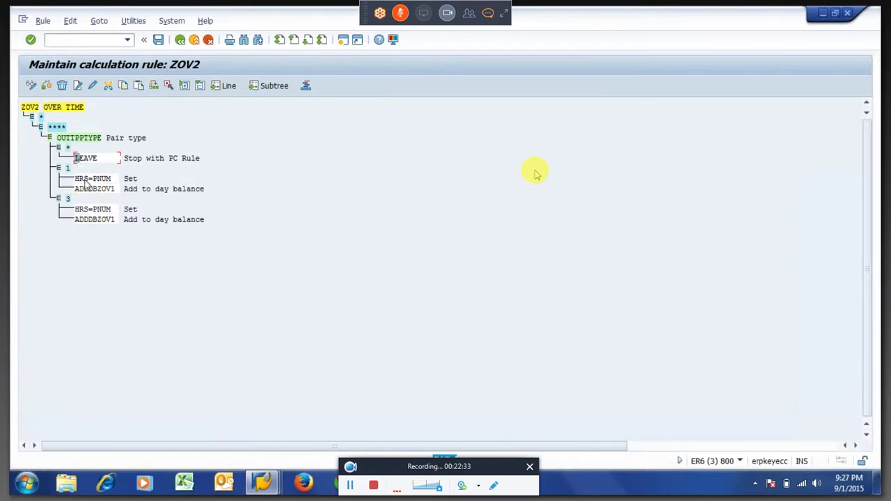
{"action": "left_click_drag", "start_coordinate": [89, 179], "coordinate": [120, 194]}
{"action": "left_click", "coordinate": [119, 184]}
{"action": "left_click", "coordinate": [122, 195]}
{"action": "left_click_drag", "start_coordinate": [98, 193], "coordinate": [121, 197]}
{"action": "left_click", "coordinate": [122, 198]}
{"action": "left_click", "coordinate": [67, 199]}
{"action": "left_click_drag", "start_coordinate": [99, 224], "coordinate": [118, 227]}
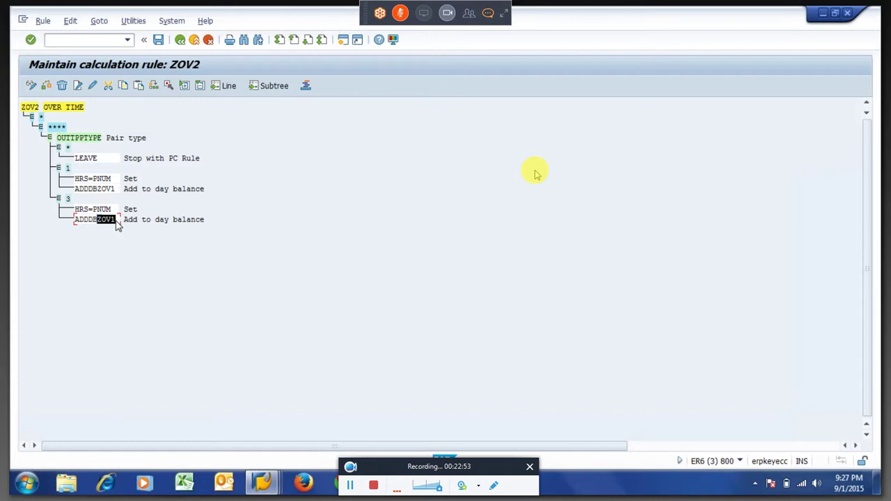
{"action": "key", "text": "Left"}
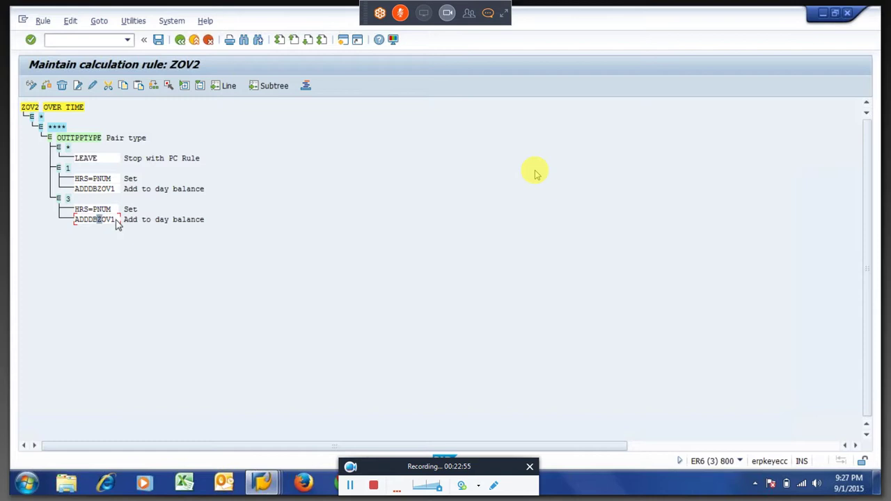
Step: Leave rule ZOV2 and start creating a new personnel calculation rule named ZOV3
{"action": "left_click", "coordinate": [179, 41]}
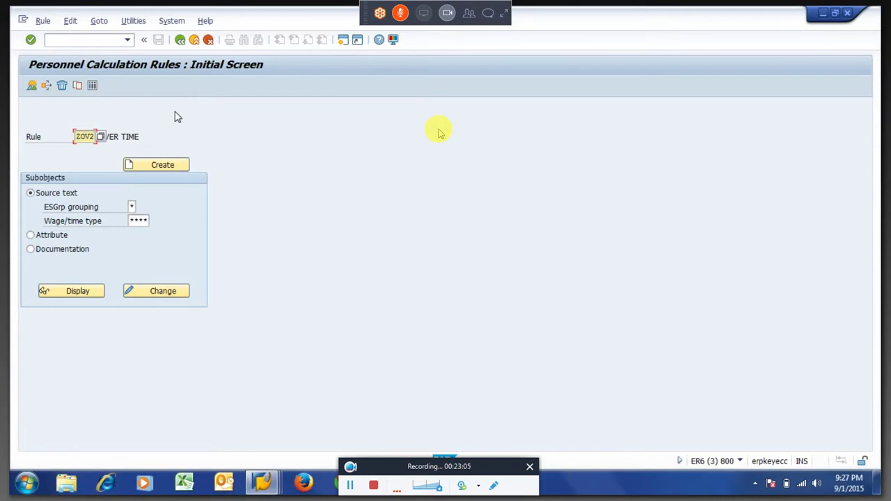
{"action": "key", "text": "BackSpace"}
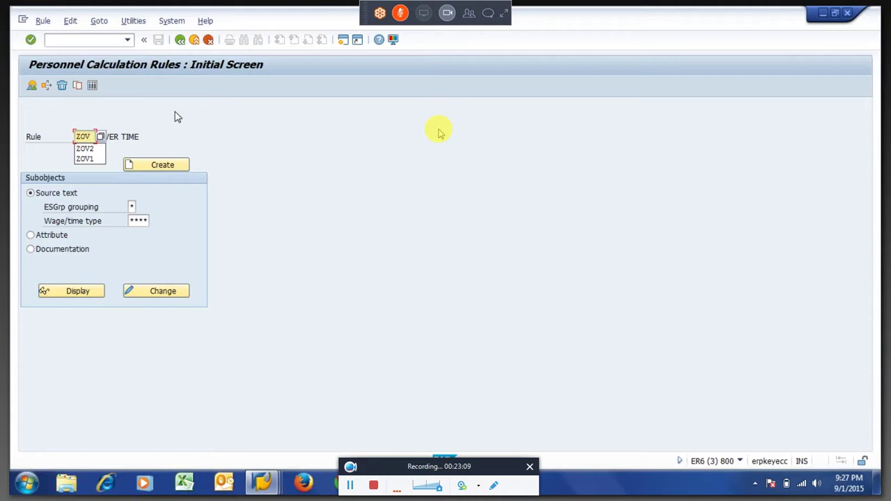
{"action": "type", "text": "3"}
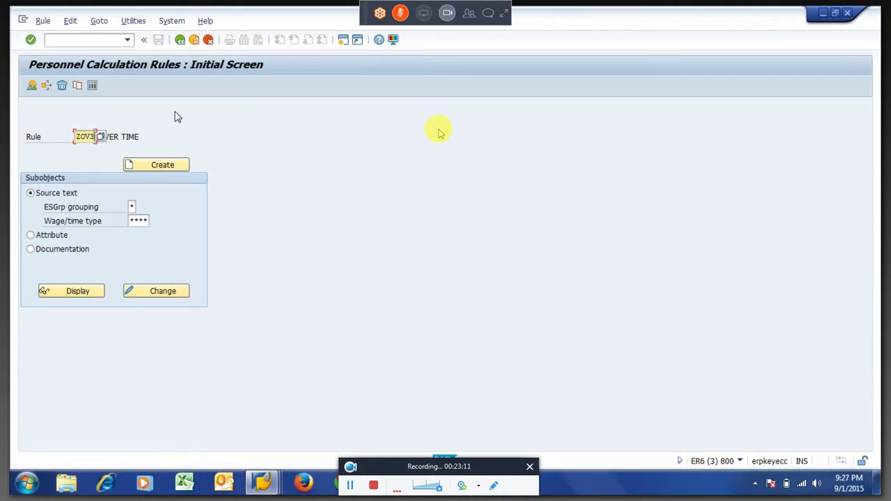
{"action": "key", "text": "Return"}
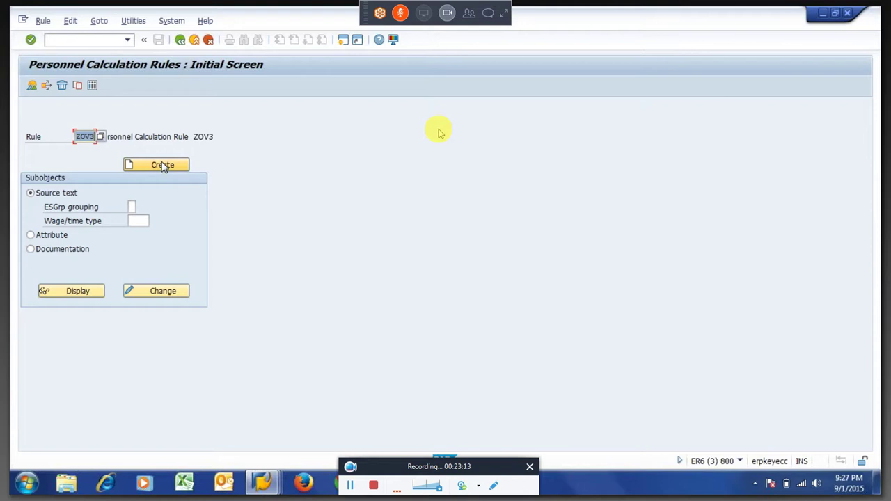
{"action": "left_click", "coordinate": [144, 167]}
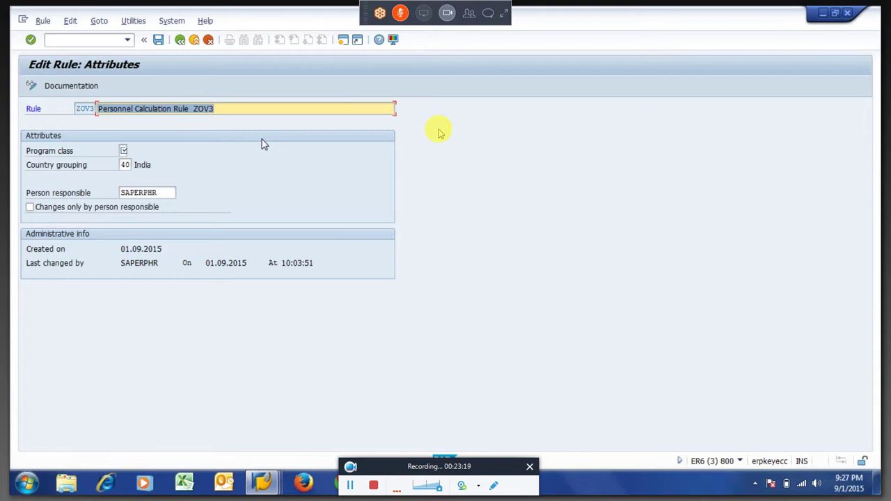
Step: Describe rule ZOV3 as "Over time Hrs Calc" and set program class T and country grouping *
{"action": "type", "text": "Over time Hr"}
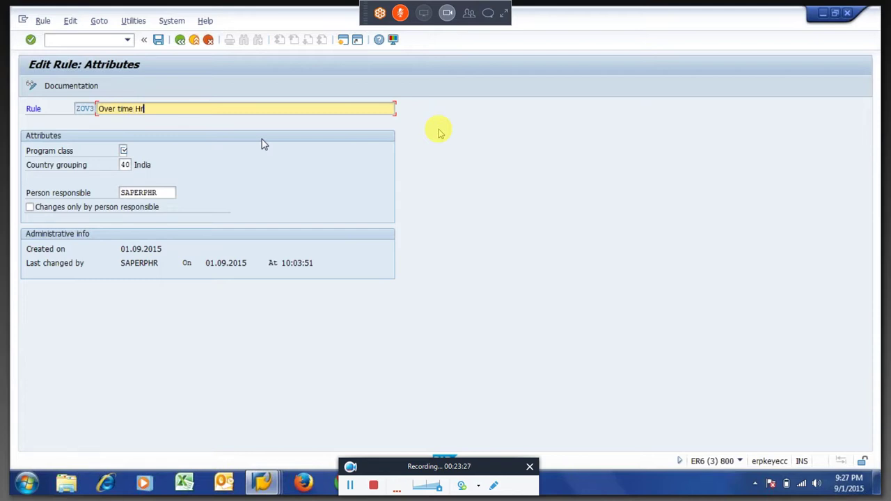
{"action": "type", "text": "s Calc"}
{"action": "key", "text": "Return"}
{"action": "key", "text": "Tab"}
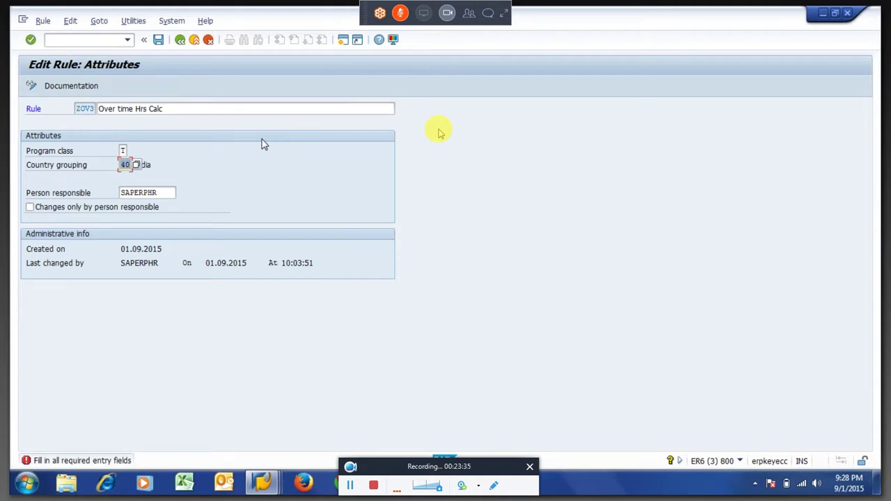
{"action": "type", "text": "*"}
{"action": "key", "text": "Return"}
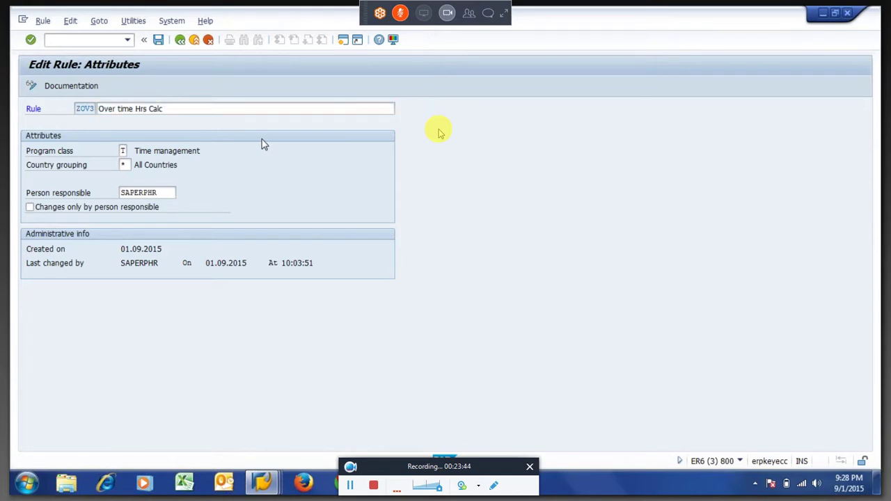
Step: Save the attributes of rule ZOV3 and record the change in the proposed "test" customizing request
{"action": "key", "text": "ctrl+s"}
{"action": "key", "text": "Escape"}
{"action": "key", "text": "F3"}
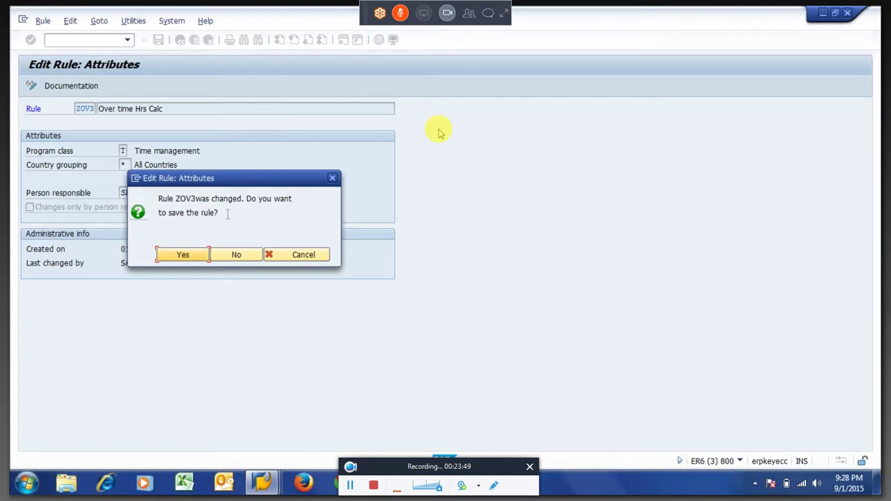
{"action": "left_click", "coordinate": [182, 254]}
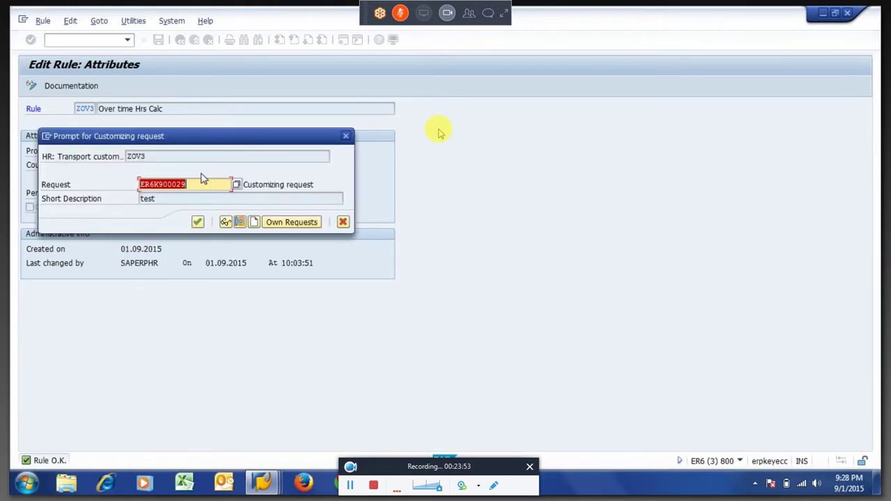
{"action": "left_click", "coordinate": [197, 221]}
Step: Open the source text of rule ZOV3 for change and create grouping * with wage/time type **** one level below it
{"action": "left_click", "coordinate": [164, 292]}
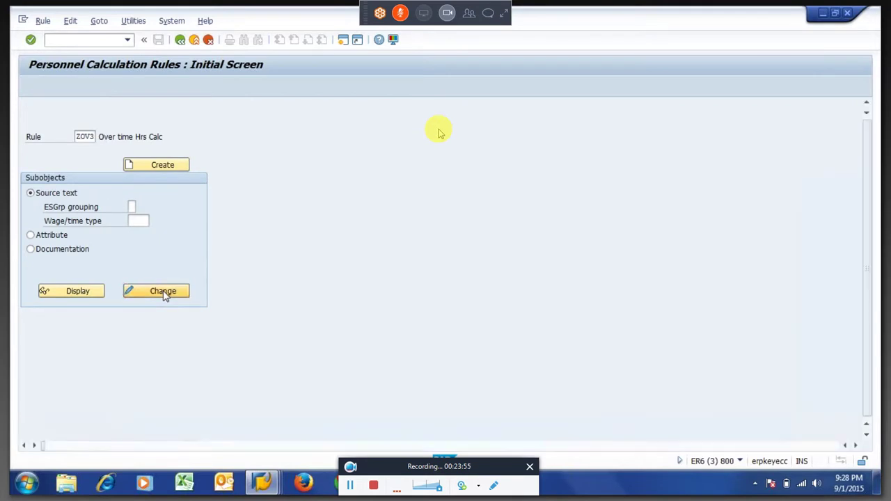
{"action": "left_click", "coordinate": [77, 88]}
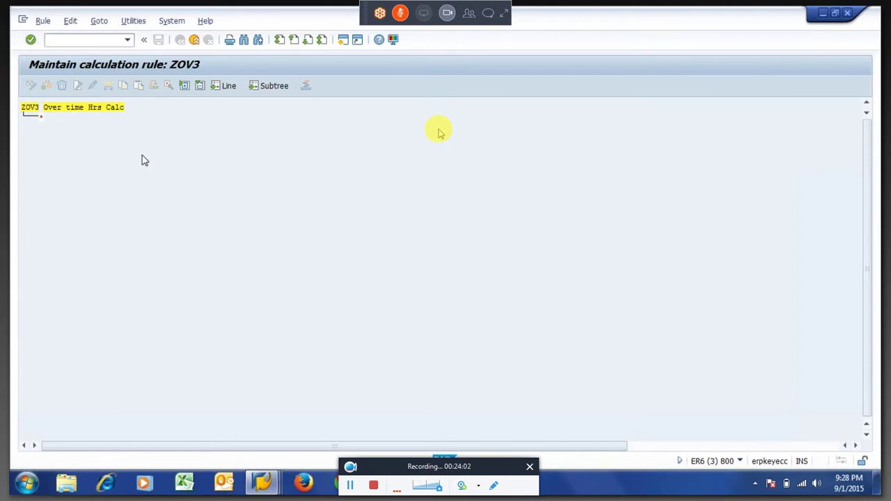
{"action": "left_click", "coordinate": [40, 116]}
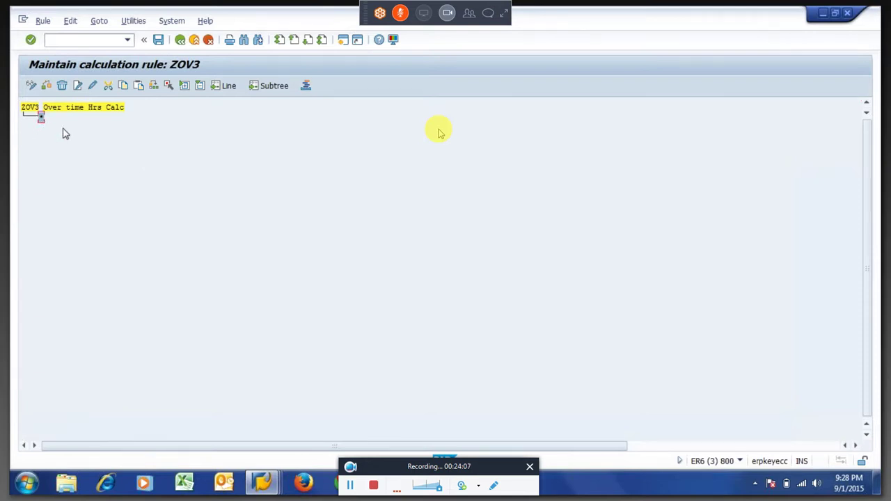
{"action": "left_click", "coordinate": [78, 86]}
{"action": "key", "text": "Tab"}
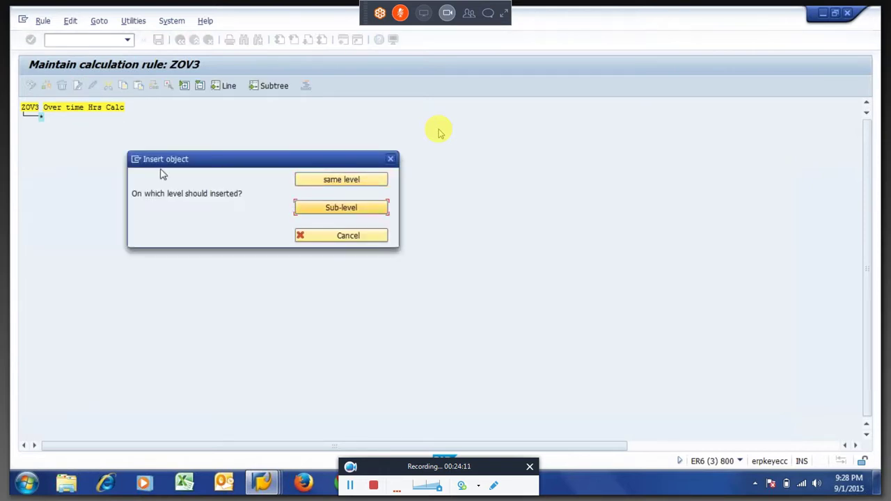
{"action": "key", "text": "Return"}
{"action": "type", "text": "****"}
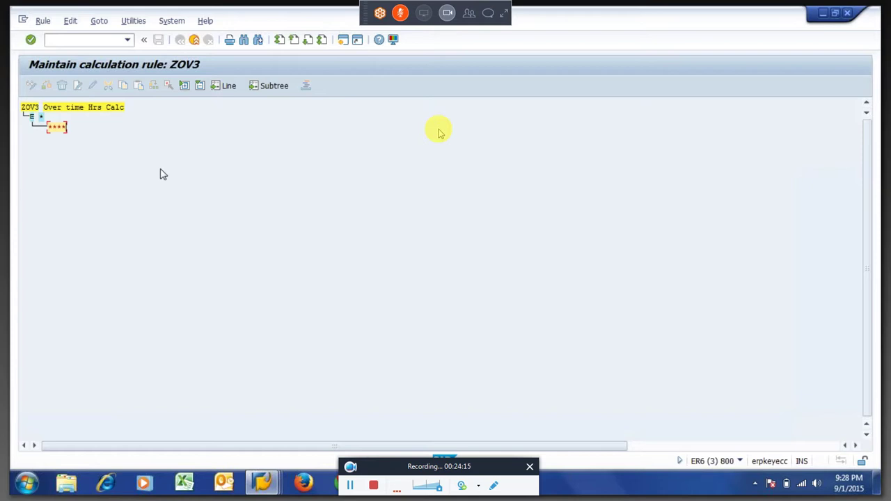
{"action": "key", "text": "Return"}
Step: Insert operation HRS=DZOV2 at the sub-level of the **** node
{"action": "left_click", "coordinate": [55, 127]}
{"action": "left_click", "coordinate": [78, 86]}
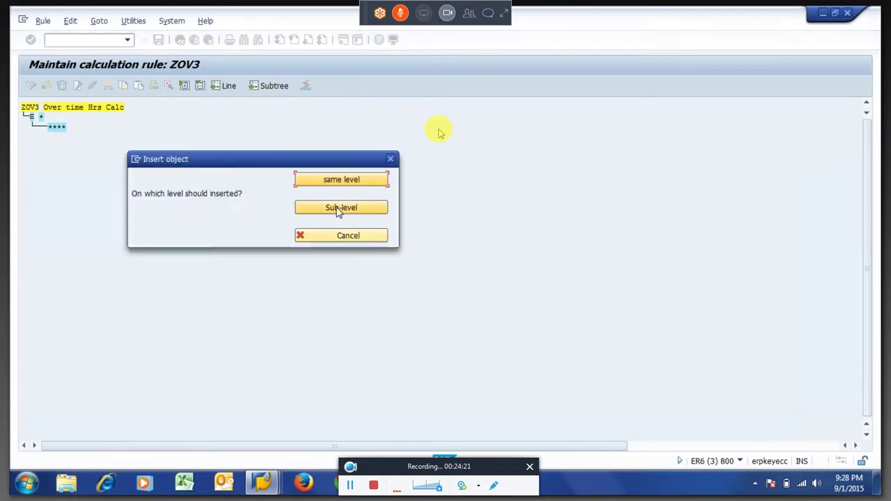
{"action": "left_click", "coordinate": [338, 210]}
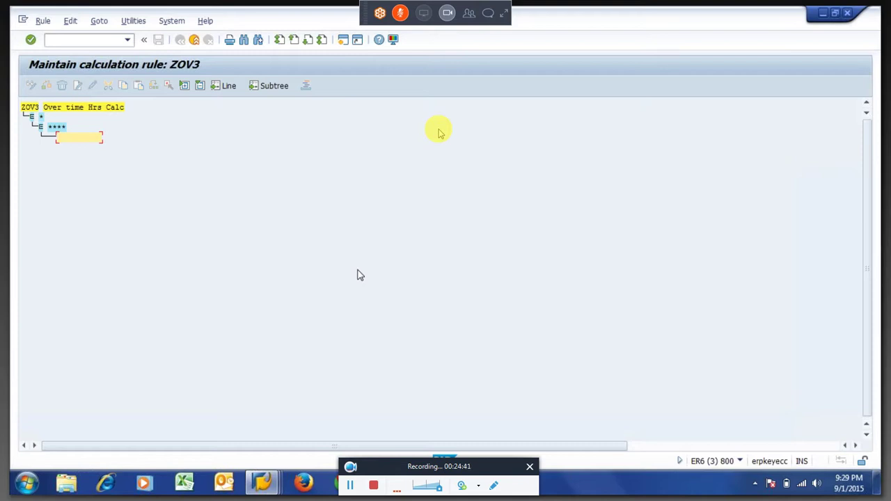
{"action": "type", "text": "hrs="}
{"action": "type", "text": "dzov2"}
{"action": "key", "text": "Return"}
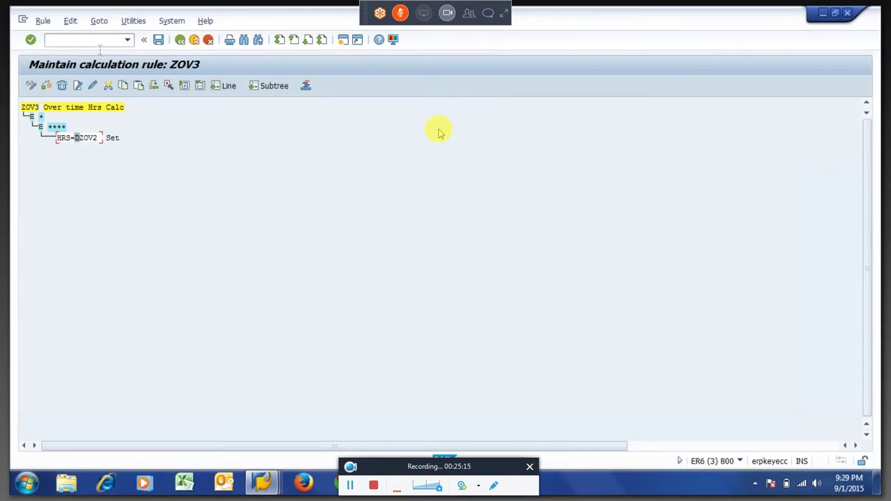
Step: Open the documentation of operation HRS and review the possible operators for its first variable
{"action": "left_click", "coordinate": [99, 22]}
{"action": "left_click", "coordinate": [111, 64]}
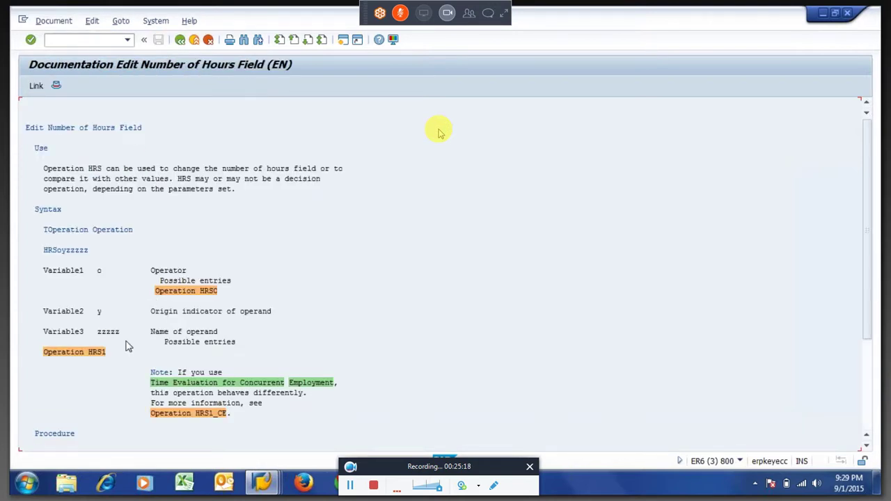
{"action": "left_click", "coordinate": [190, 296]}
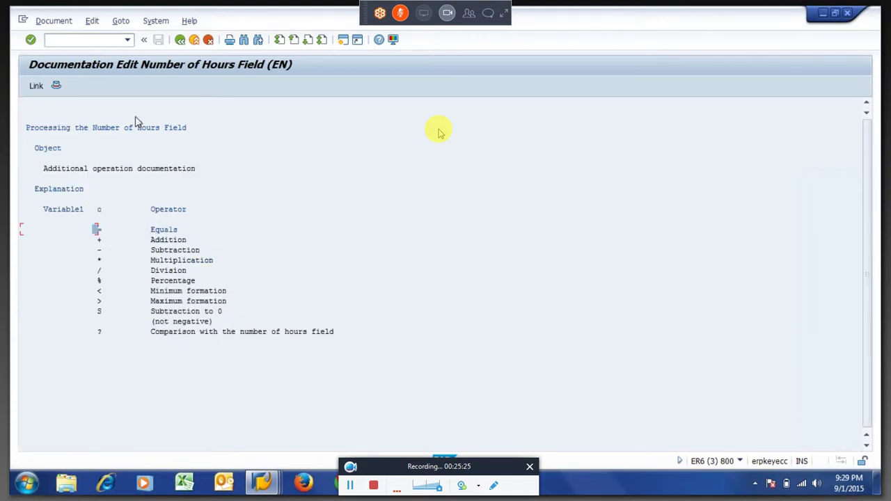
{"action": "left_click", "coordinate": [180, 41]}
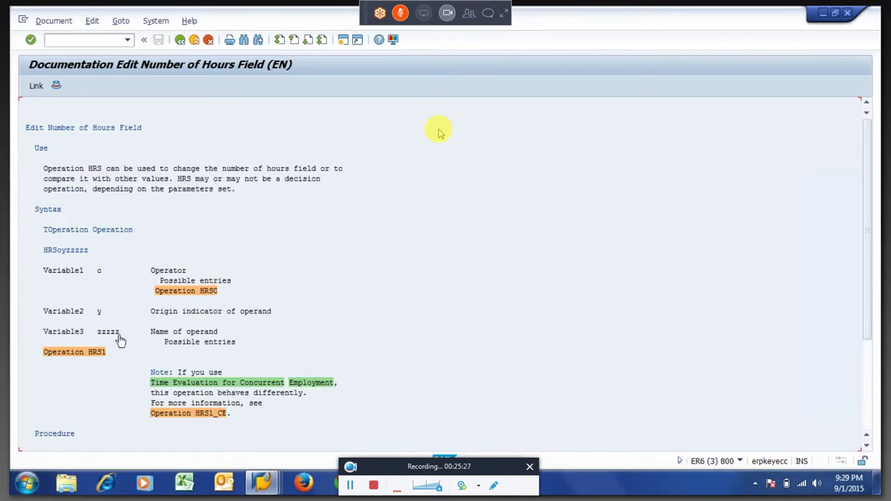
Step: Read the indicator D entry in the HRS operand documentation, closing the antivirus licence alert that covers it
{"action": "left_click", "coordinate": [84, 358]}
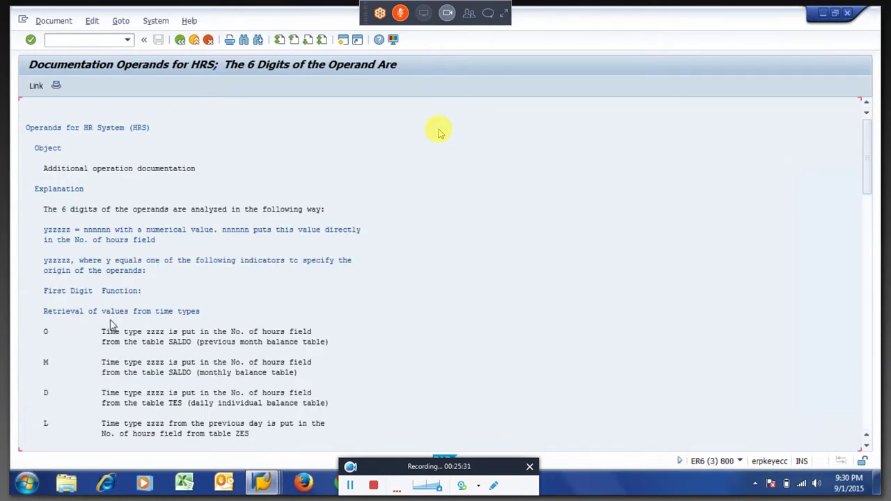
{"action": "left_click", "coordinate": [70, 382]}
{"action": "left_click", "coordinate": [48, 396]}
{"action": "left_click_drag", "start_coordinate": [101, 394], "coordinate": [167, 397]}
{"action": "left_click", "coordinate": [100, 393]}
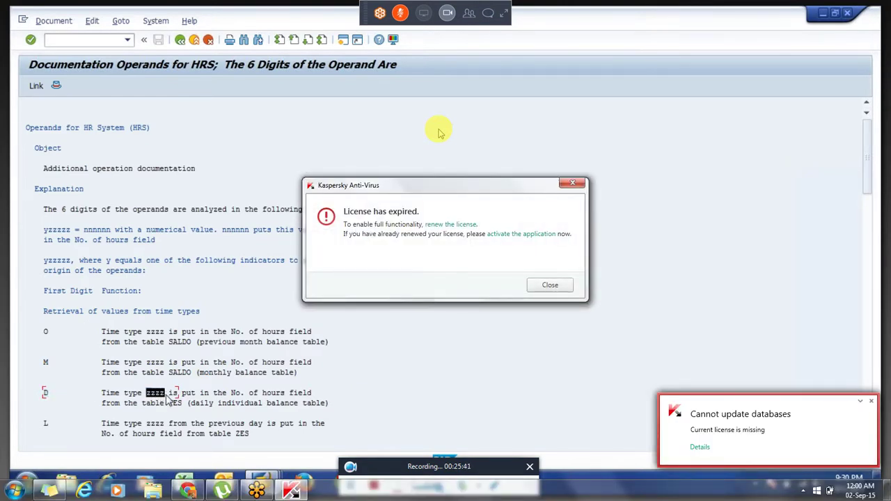
{"action": "left_click", "coordinate": [167, 397]}
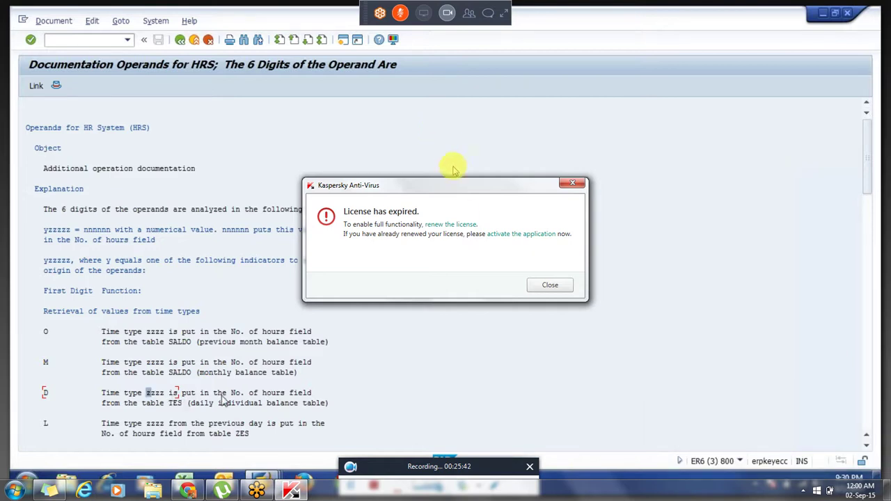
{"action": "left_click", "coordinate": [537, 284]}
{"action": "left_click_drag", "start_coordinate": [173, 403], "coordinate": [186, 409]}
{"action": "left_click", "coordinate": [186, 410]}
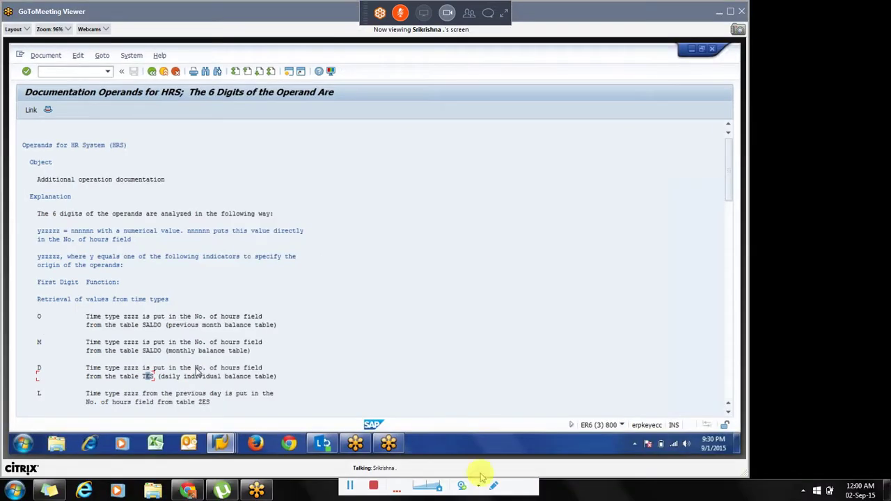
{"action": "left_click_drag", "start_coordinate": [231, 394], "coordinate": [302, 398]}
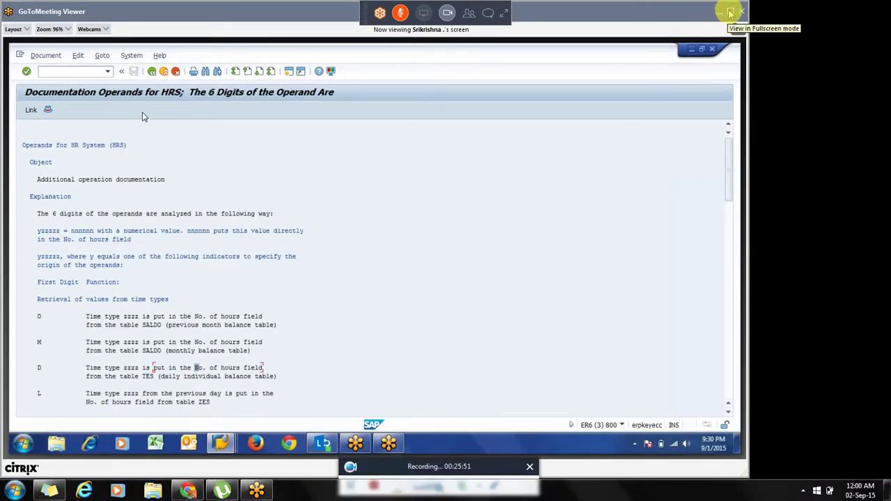
Step: Restore the meeting viewer to full screen and leave the HRS documentation to return to rule ZOV3
{"action": "left_click", "coordinate": [728, 12]}
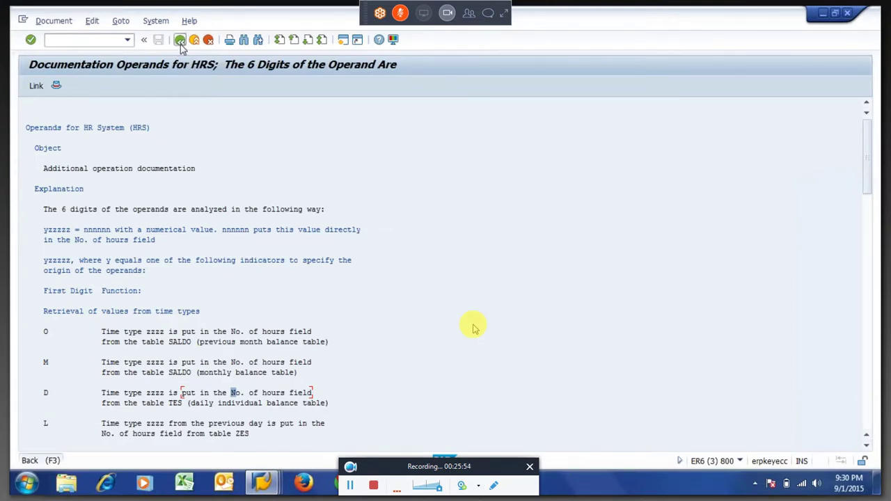
{"action": "left_click", "coordinate": [179, 40]}
{"action": "left_click", "coordinate": [180, 40]}
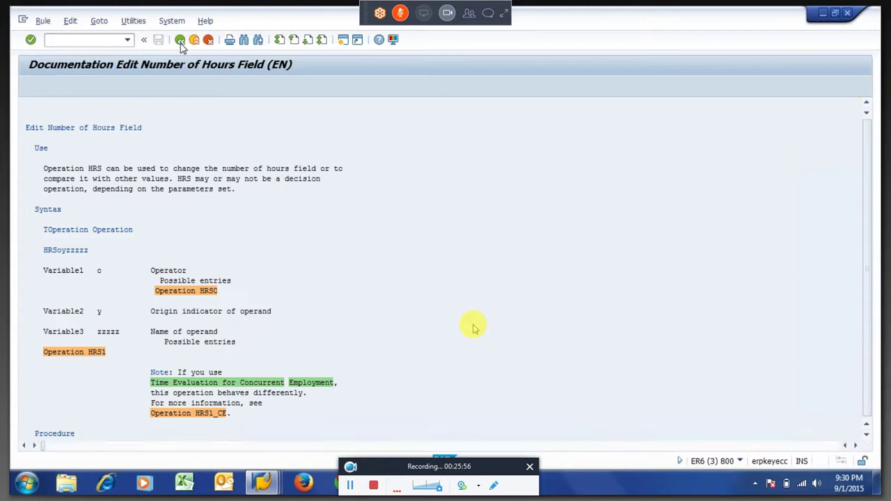
Step: Insert the decision operation HRS?S on the line after HRS=DZOV2
{"action": "left_click_drag", "start_coordinate": [81, 138], "coordinate": [103, 150]}
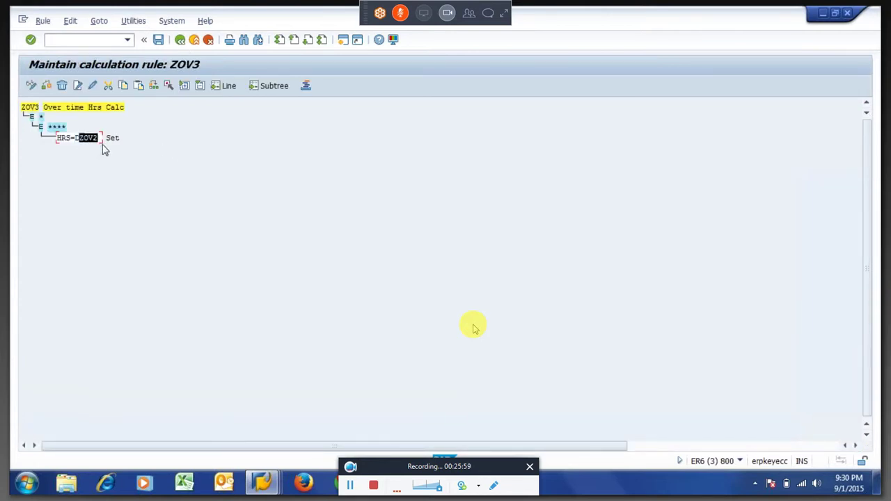
{"action": "key", "text": "ctrl+c"}
{"action": "left_click", "coordinate": [59, 141]}
{"action": "left_click_drag", "start_coordinate": [59, 142], "coordinate": [74, 145]}
{"action": "left_click", "coordinate": [71, 142]}
{"action": "double_click", "coordinate": [70, 142]}
{"action": "left_click", "coordinate": [78, 85]}
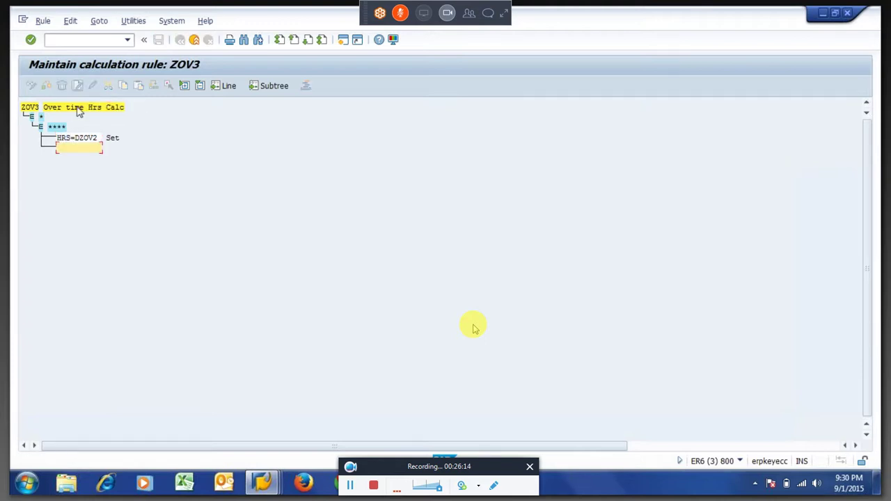
{"action": "type", "text": "HRS?S"}
{"action": "key", "text": "Return"}
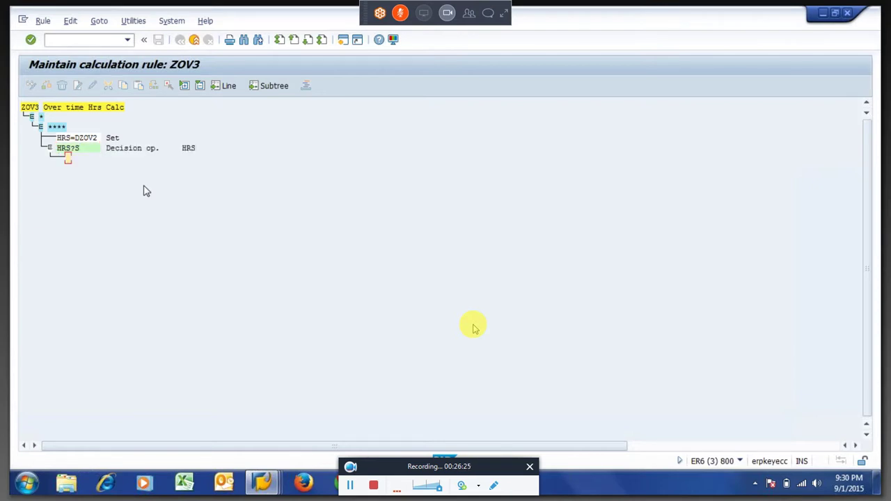
Step: Create the decision branches * and > under operation HRS?S
{"action": "left_click", "coordinate": [79, 149]}
{"action": "left_click", "coordinate": [62, 140]}
{"action": "left_click", "coordinate": [78, 150]}
{"action": "left_click", "coordinate": [70, 159]}
{"action": "type", "text": "*"}
{"action": "key", "text": "Return"}
{"action": "type", "text": ">"}
{"action": "key", "text": "Return"}
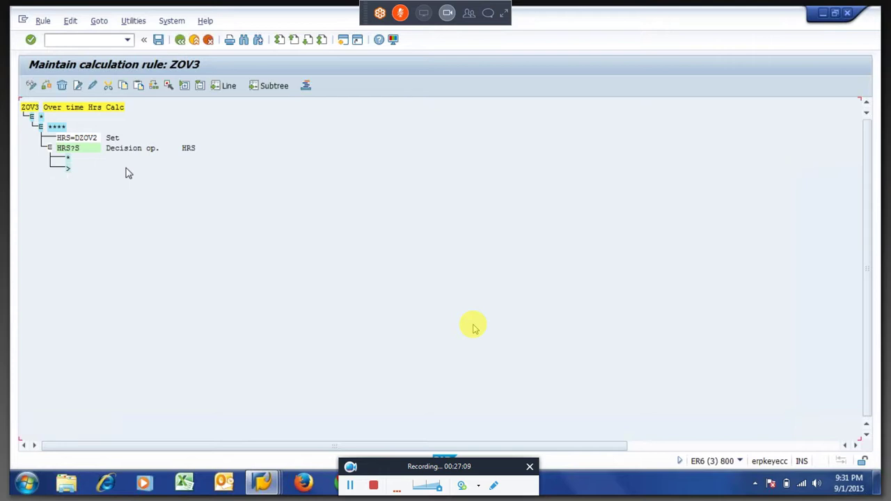
{"action": "left_click", "coordinate": [68, 169]}
{"action": "left_click", "coordinate": [78, 85]}
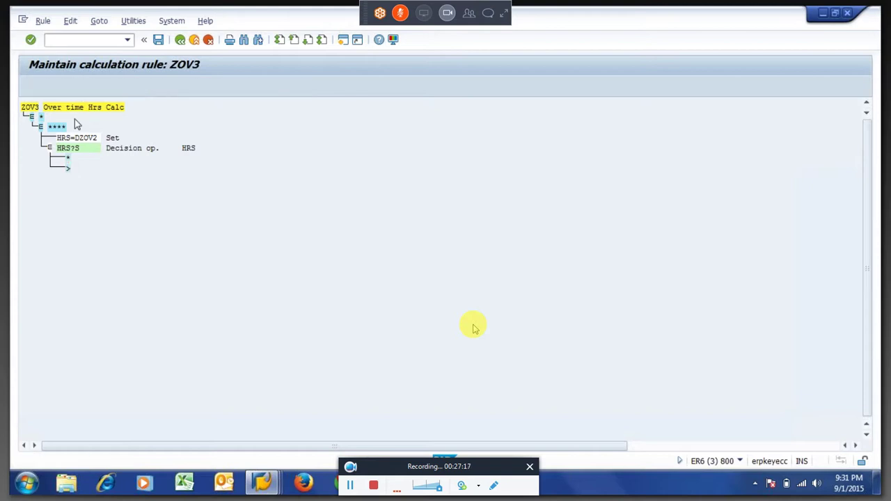
{"action": "left_click", "coordinate": [310, 209]}
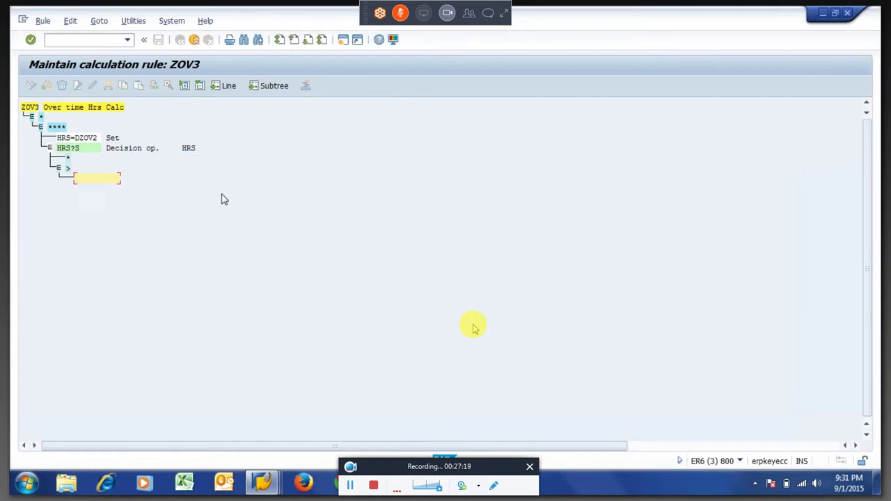
Step: Insert operation LEAVE at the sub-level of the * branch of HRS?S
{"action": "left_click", "coordinate": [69, 159]}
{"action": "left_click", "coordinate": [68, 160]}
{"action": "left_click", "coordinate": [76, 86]}
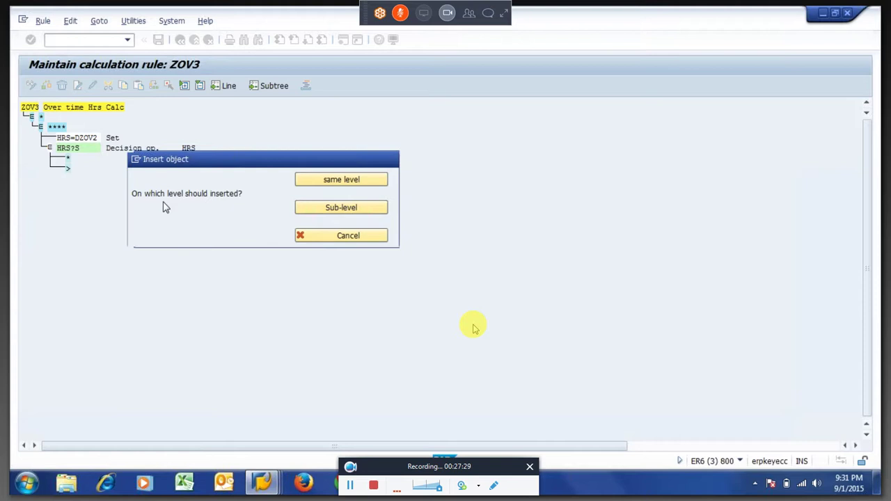
{"action": "key", "text": "Return"}
{"action": "type", "text": "leave"}
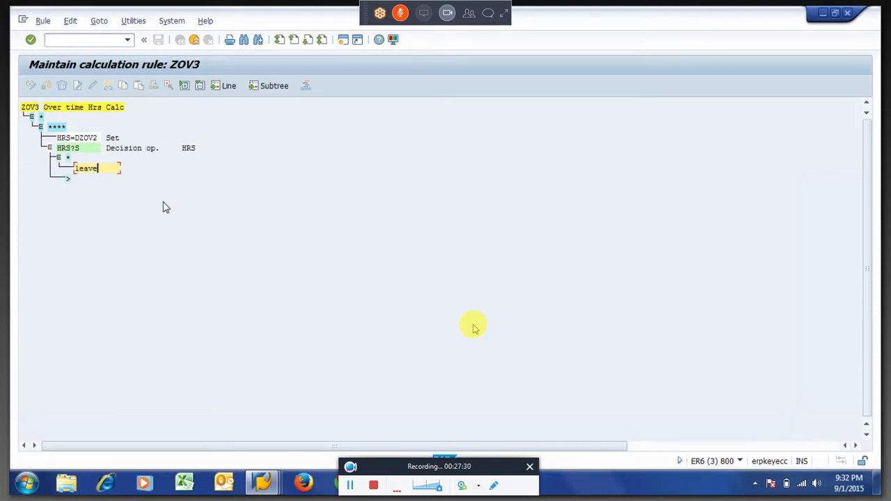
{"action": "key", "text": "Return"}
{"action": "key", "text": "Return"}
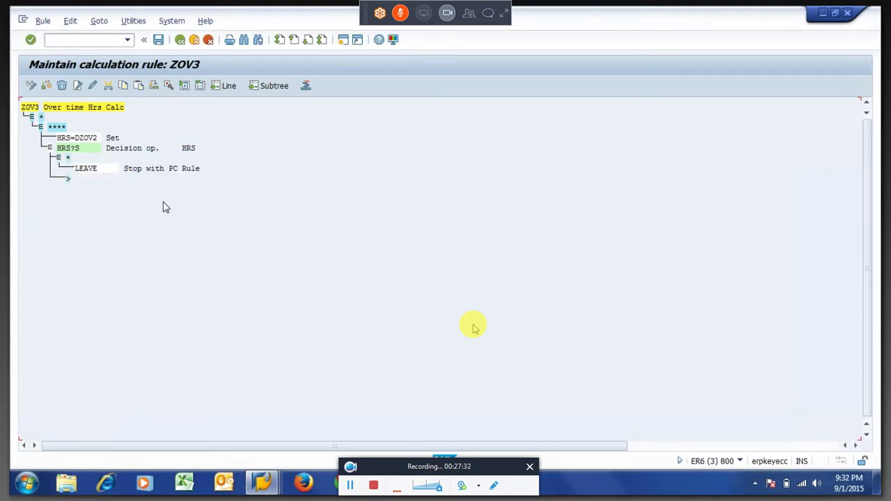
Step: Insert the subtraction operation HRS-S at the sub-level of the > branch of HRS?S
{"action": "left_click", "coordinate": [68, 181]}
{"action": "left_click", "coordinate": [80, 88]}
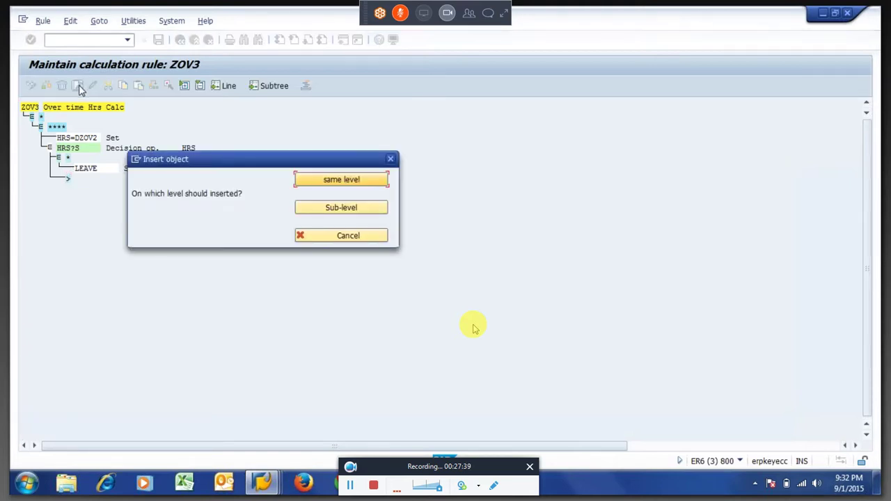
{"action": "left_click", "coordinate": [321, 210]}
{"action": "left_click", "coordinate": [61, 138]}
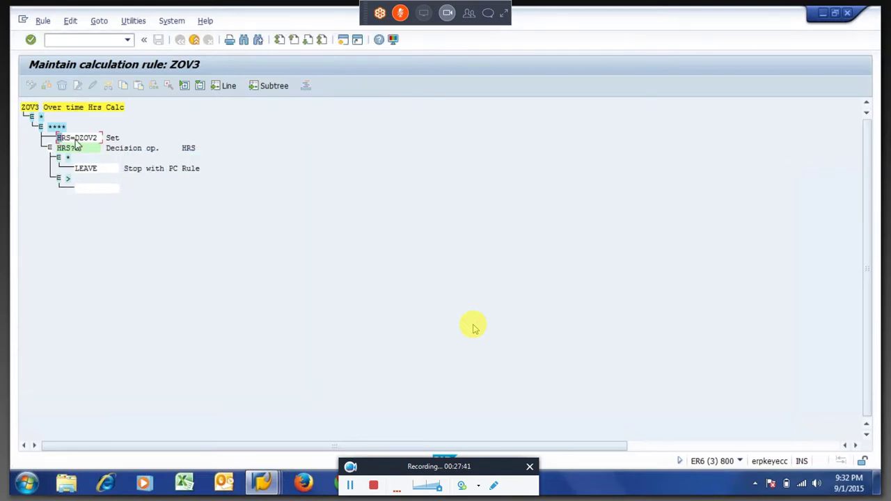
{"action": "left_click", "coordinate": [76, 138]}
{"action": "left_click", "coordinate": [77, 148]}
{"action": "left_click", "coordinate": [83, 188]}
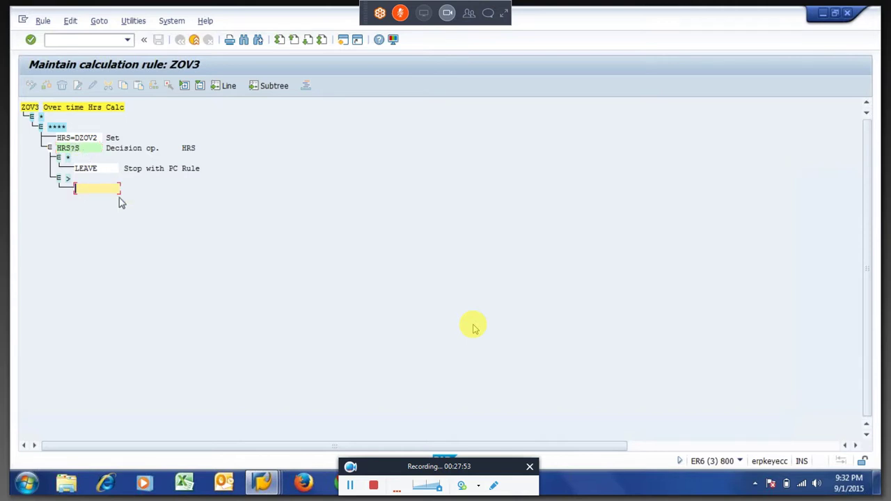
{"action": "type", "text": "hrs-"}
{"action": "type", "text": "S"}
{"action": "key", "text": "Return"}
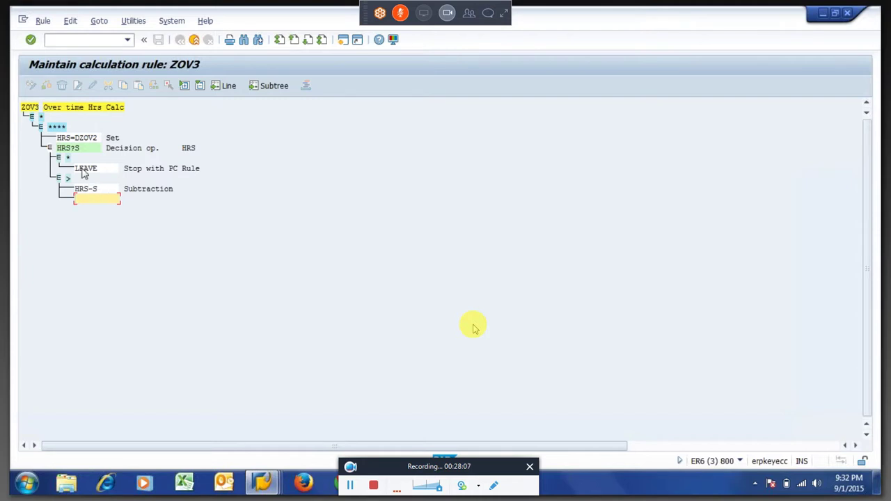
{"action": "left_click", "coordinate": [73, 139]}
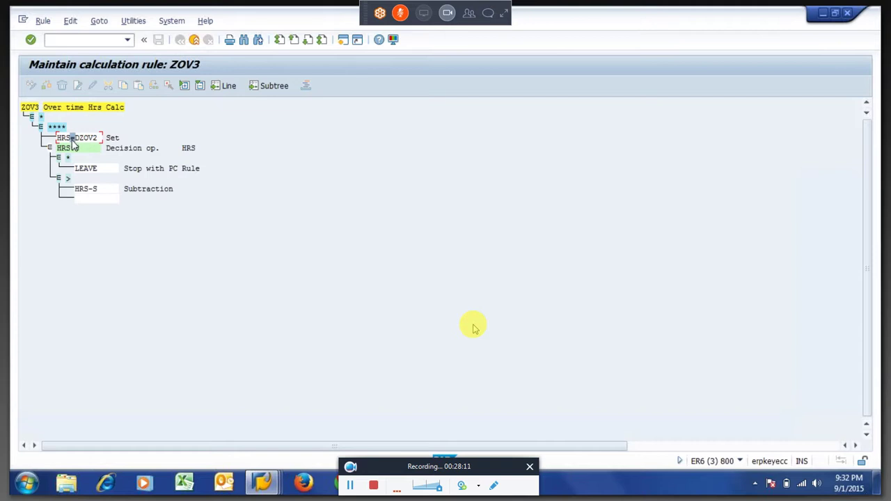
{"action": "left_click", "coordinate": [79, 150]}
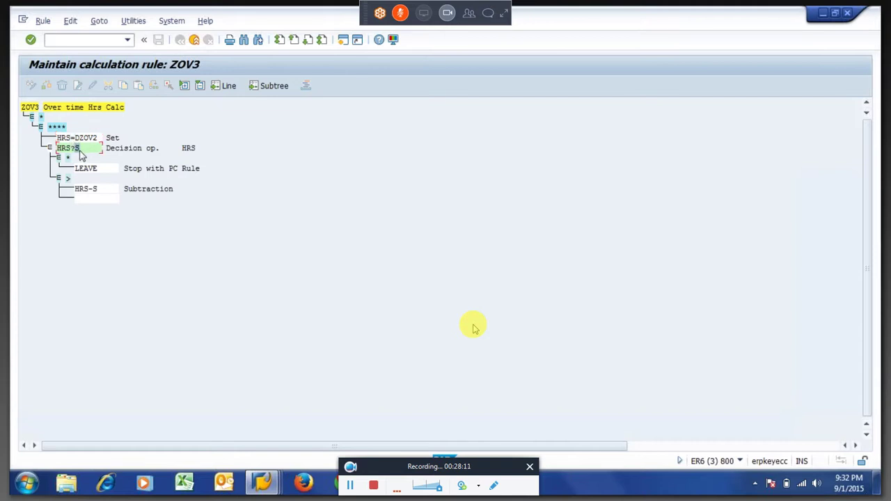
Step: Enter operation ADDZL on the empty line below HRS-S in the > branch of rule ZOV3
{"action": "left_click", "coordinate": [82, 191]}
{"action": "double_click", "coordinate": [95, 193]}
{"action": "left_click", "coordinate": [119, 203]}
{"action": "type", "text": "ADDZL"}
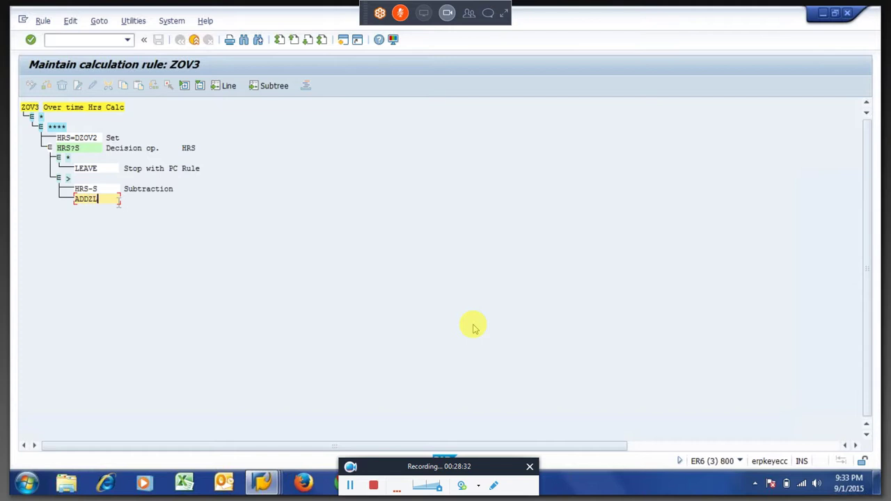
{"action": "key", "text": "shift+Left"}
{"action": "key", "text": "shift+Left"}
{"action": "key", "text": "End"}
Step: Open rule ZOV2 from schema ZM60 and copy the time type from the ADDDB operation of variable key 1
{"action": "left_click", "coordinate": [265, 487]}
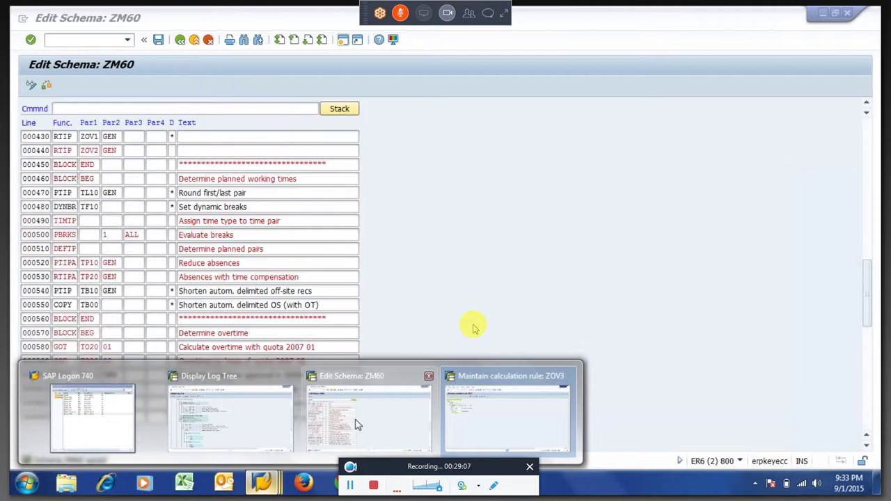
{"action": "left_click", "coordinate": [356, 424]}
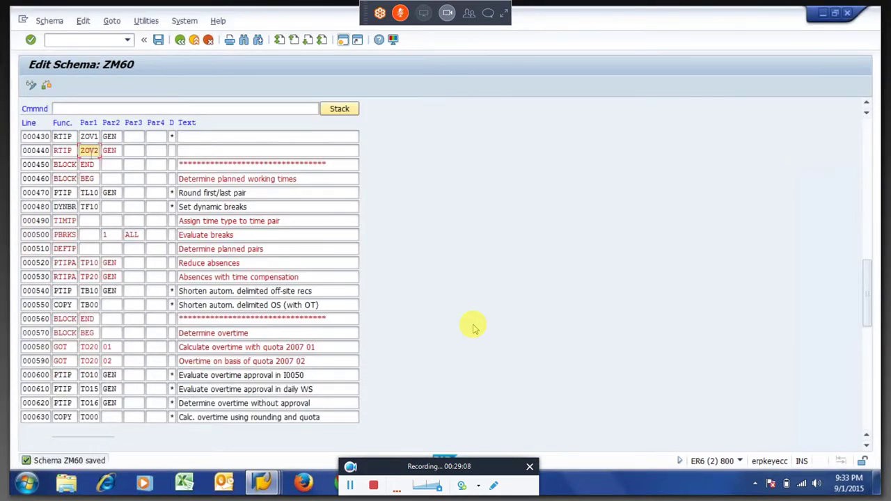
{"action": "key", "text": "F2"}
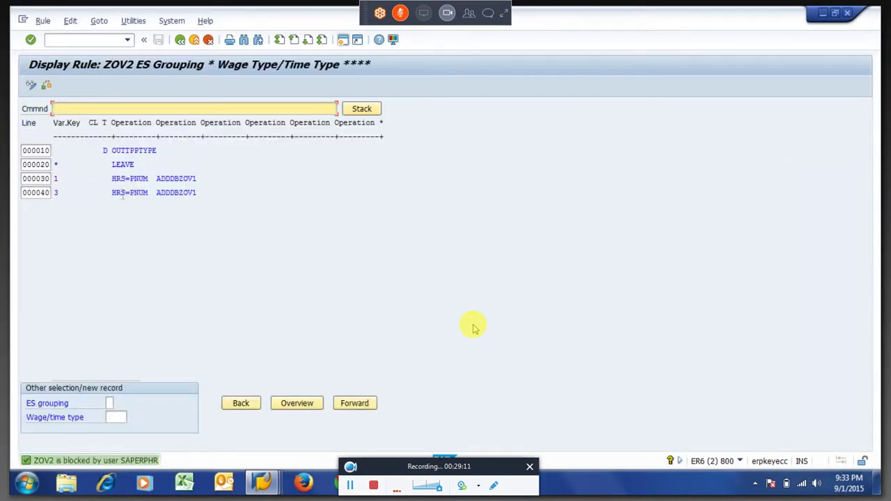
{"action": "key", "text": "shift+Right"}
{"action": "key", "text": "shift+Right"}
{"action": "key", "text": "shift+Right"}
{"action": "key", "text": "shift+Right"}
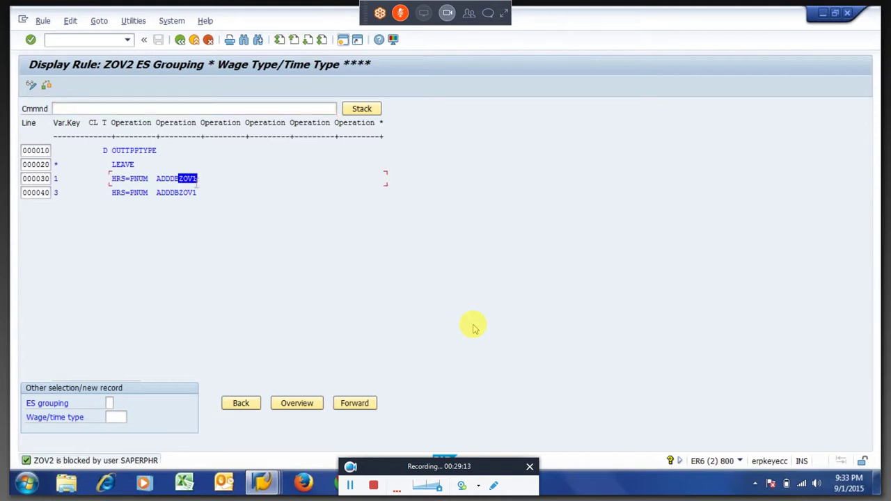
{"action": "key", "text": "ctrl+c"}
{"action": "key", "text": "F3"}
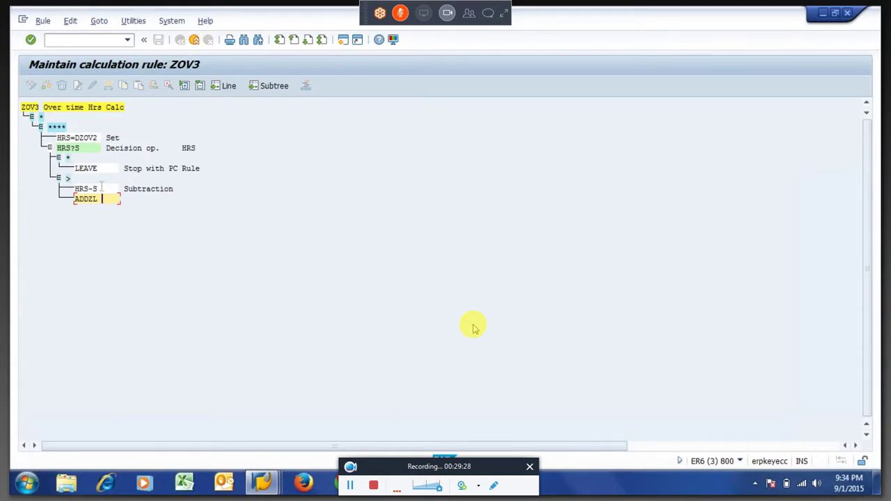
Step: Confirm the ADDZL line in rule ZOV3 and change its Set operation to HRS=DZOV1
{"action": "key", "text": "Return"}
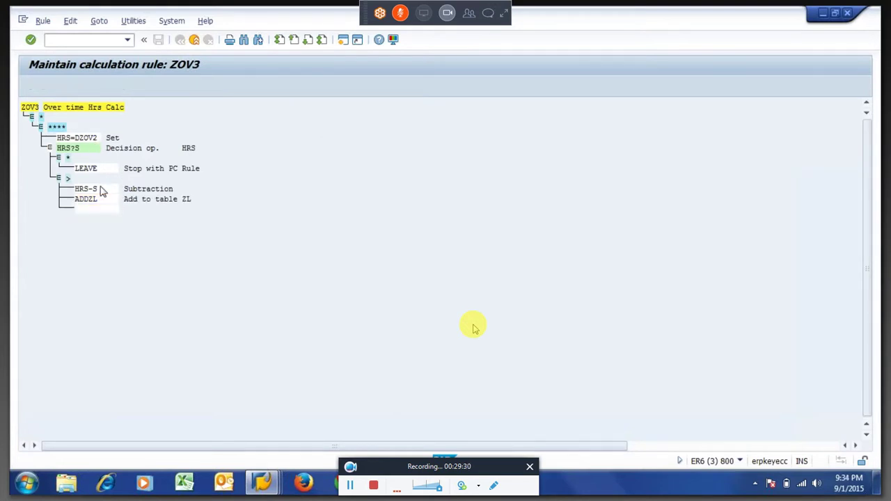
{"action": "left_click", "coordinate": [96, 138]}
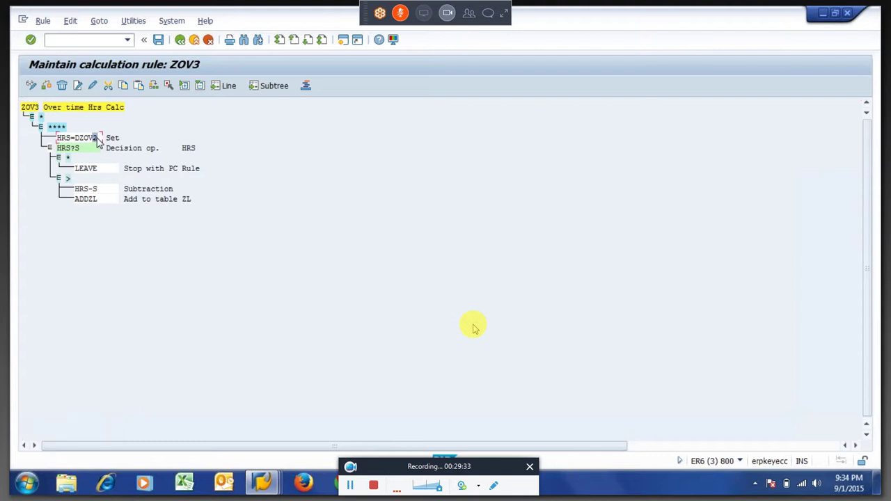
{"action": "left_click", "coordinate": [93, 85]}
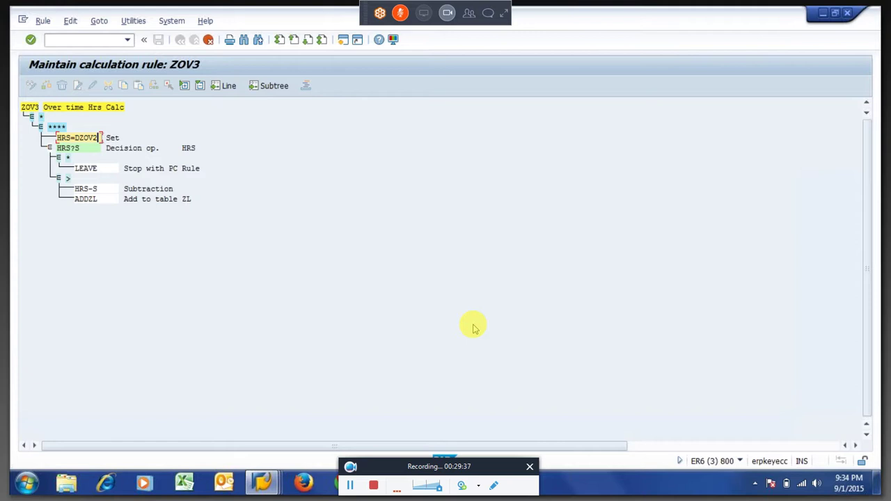
{"action": "key", "text": "BackSpace"}
{"action": "type", "text": "1"}
{"action": "key", "text": "Return"}
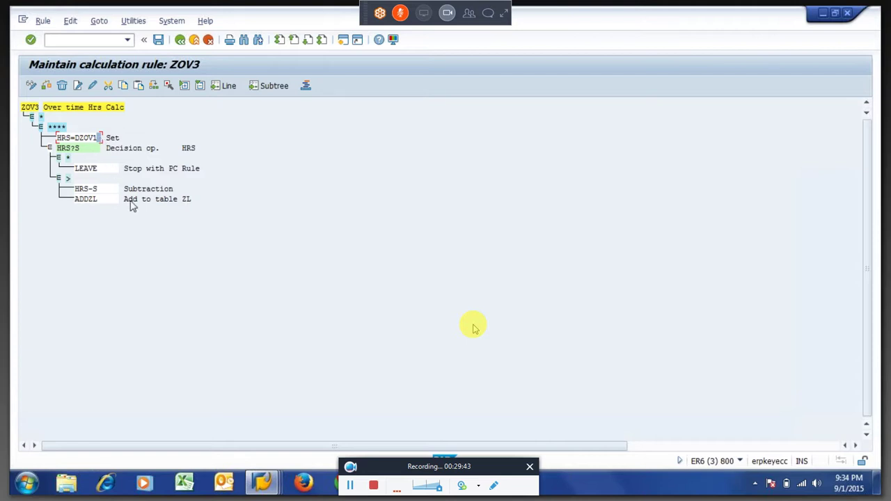
Step: Check the time type in the ADDDB operation of variable key 1 in rule ZOV2, and return to rule ZOV3
{"action": "key", "text": "alt+Tab"}
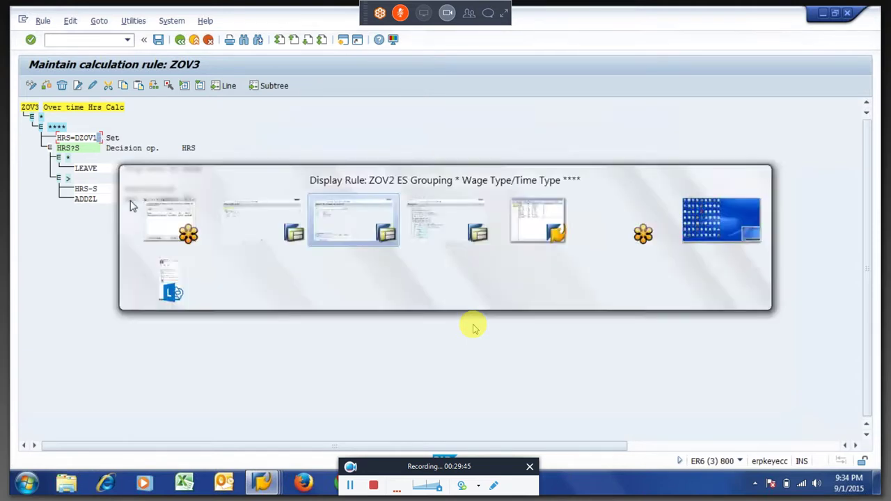
{"action": "left_click_drag", "start_coordinate": [156, 179], "coordinate": [195, 178]}
{"action": "left_click", "coordinate": [197, 178]}
{"action": "left_click", "coordinate": [197, 178]}
{"action": "left_click_drag", "start_coordinate": [180, 179], "coordinate": [197, 179]}
{"action": "left_click", "coordinate": [198, 178]}
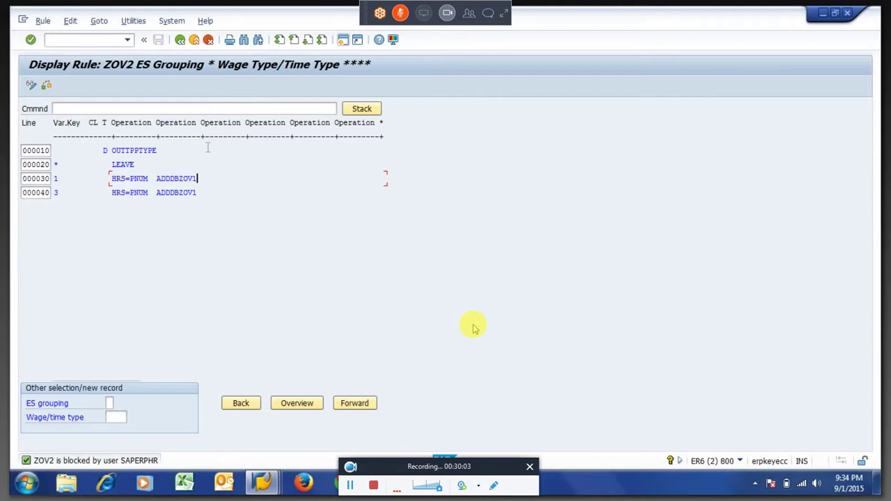
{"action": "key", "text": "alt+Tab"}
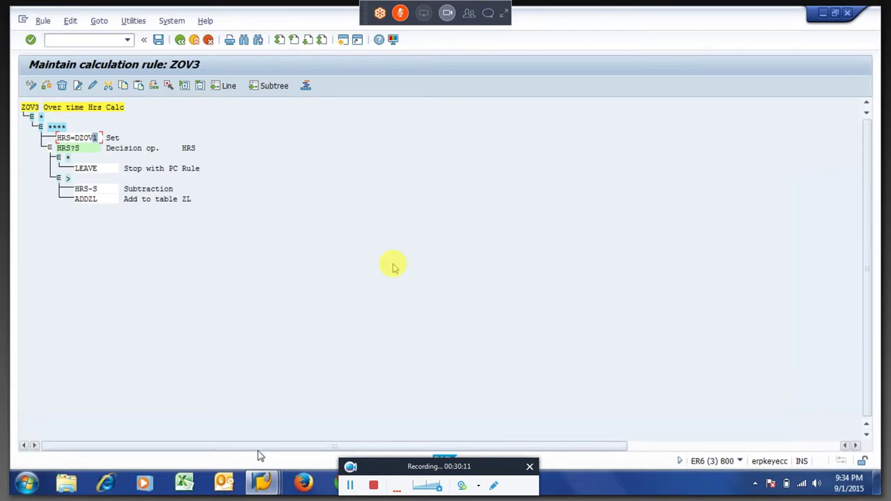
Step: Leave the display of rule ZOV2 and try to open its source text for changing
{"action": "mouse_move", "coordinate": [261, 483]}
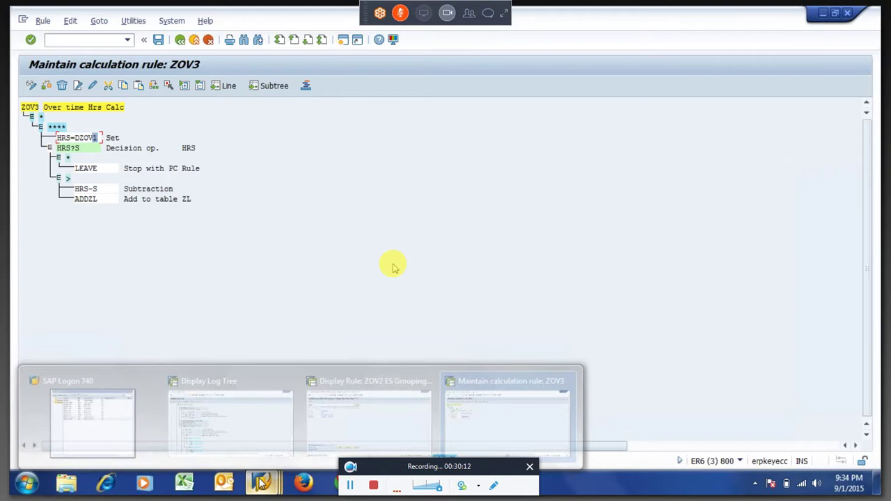
{"action": "left_click", "coordinate": [306, 429]}
{"action": "key", "text": "F3"}
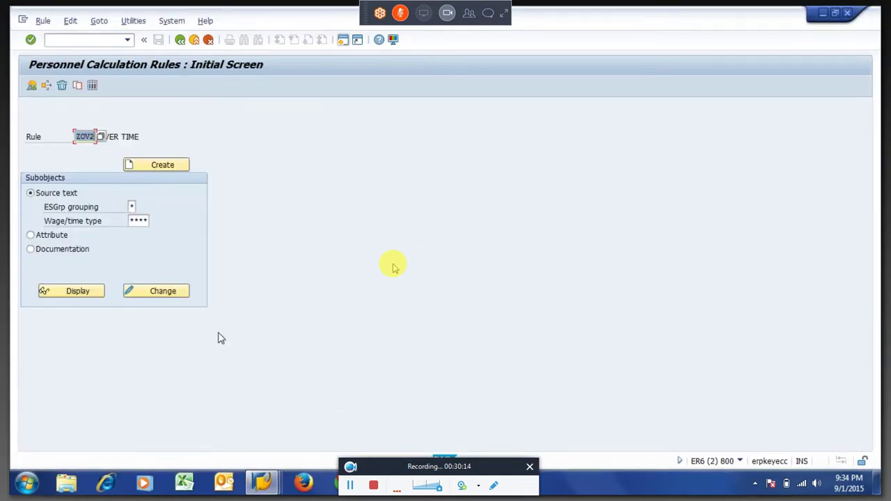
{"action": "left_click", "coordinate": [177, 291]}
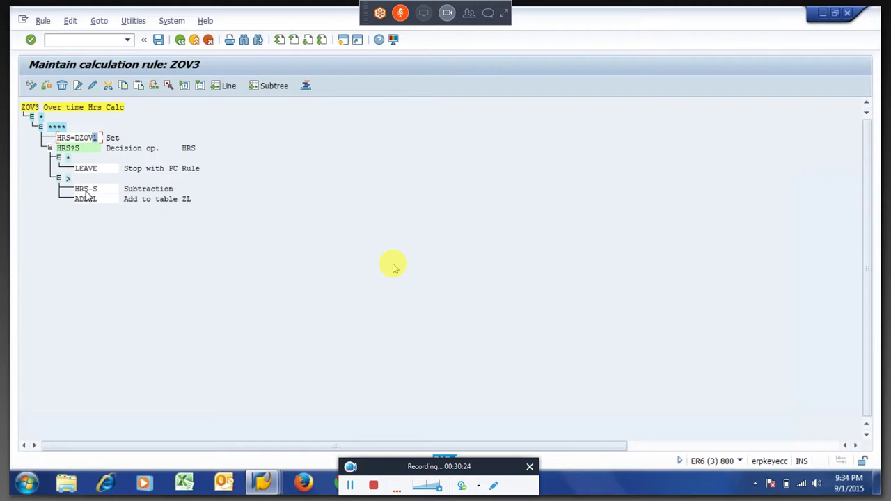
Step: Extend the ADDZL operation in the > branch of rule ZOV3 with wage type 9OV1
{"action": "left_click", "coordinate": [86, 138]}
{"action": "left_click", "coordinate": [86, 168]}
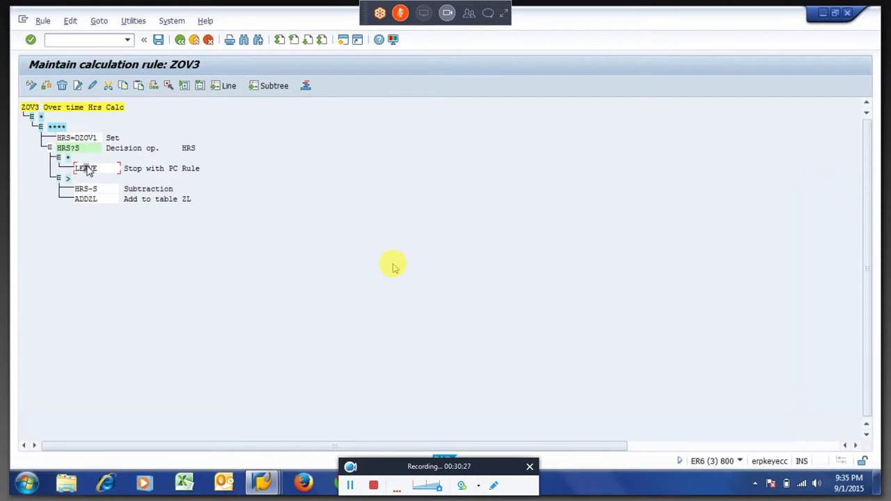
{"action": "left_click", "coordinate": [102, 201]}
{"action": "left_click", "coordinate": [92, 84]}
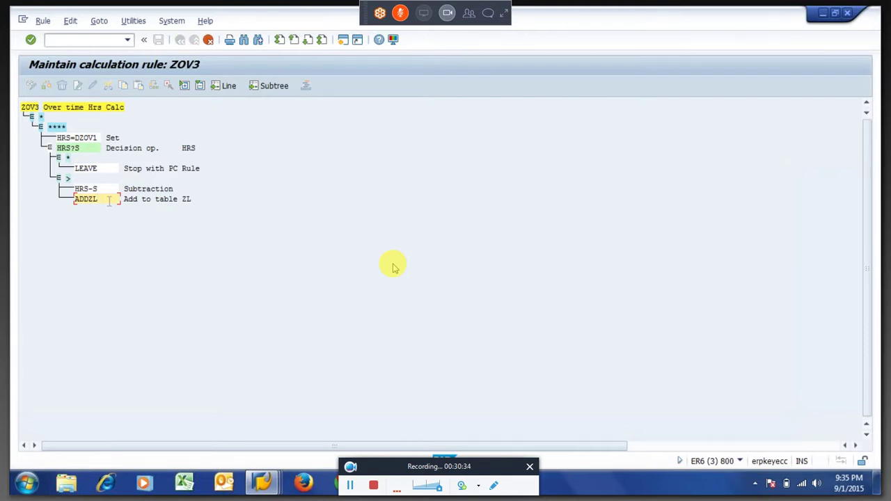
{"action": "type", "text": "1"}
{"action": "key", "text": "BackSpace"}
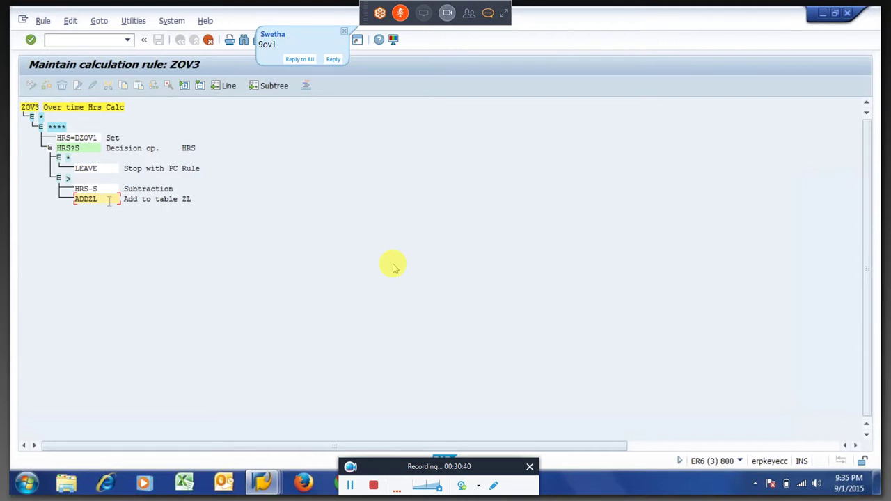
{"action": "type", "text": "9ov1"}
{"action": "key", "text": "Return"}
Step: Save calculation rule ZOV3
{"action": "key", "text": "ctrl+s"}
{"action": "key", "text": "Return"}
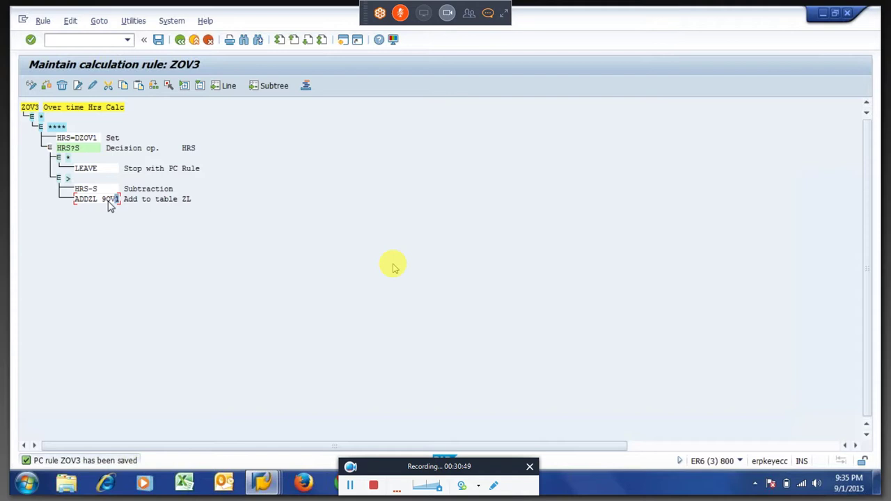
{"action": "left_click", "coordinate": [68, 179]}
{"action": "key", "text": "ctrl+s"}
{"action": "key", "text": "Return"}
{"action": "left_click", "coordinate": [23, 110]}
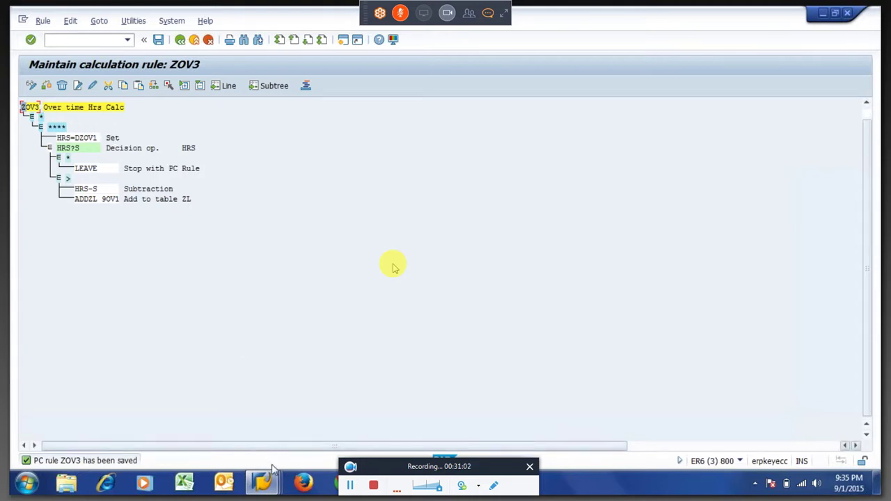
Step: Run transaction PE01 in the session showing the calculation rules initial screen and open schema ZM60 for changing
{"action": "mouse_move", "coordinate": [267, 486]}
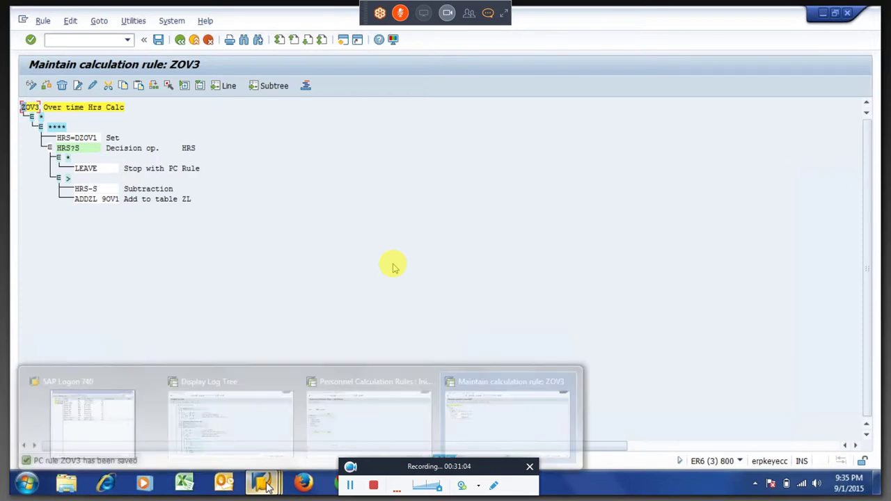
{"action": "mouse_move", "coordinate": [256, 459]}
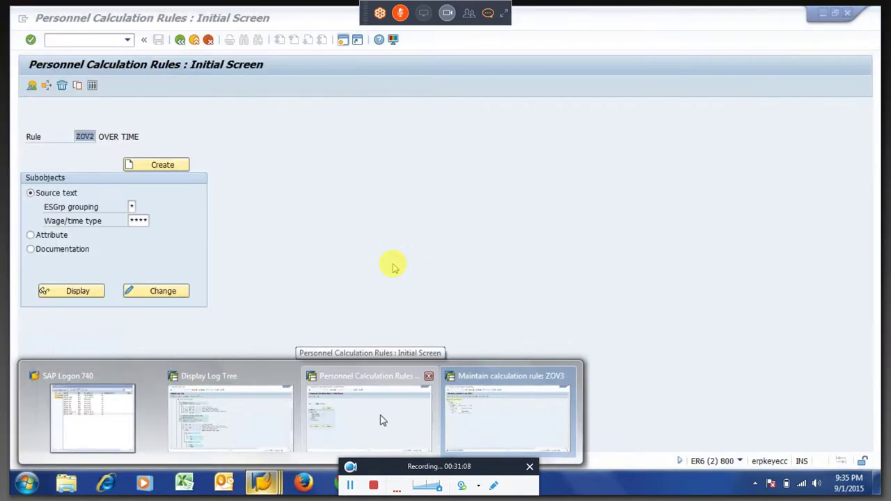
{"action": "left_click", "coordinate": [382, 420]}
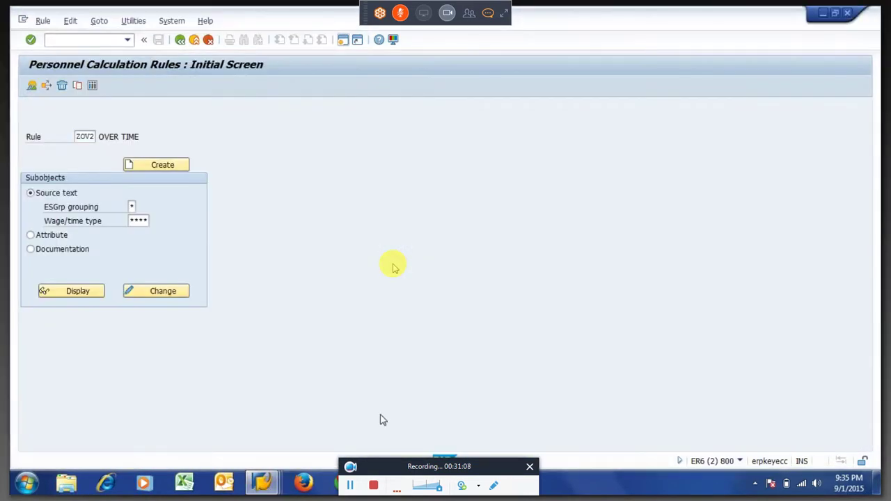
{"action": "key", "text": "F3"}
{"action": "type", "text": "p"}
{"action": "type", "text": "e02"}
{"action": "key", "text": "BackSpace"}
{"action": "type", "text": "1"}
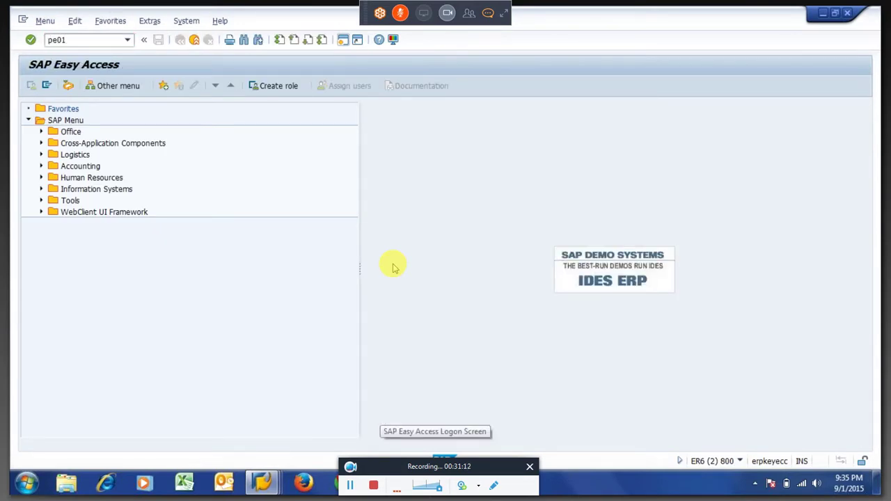
{"action": "key", "text": "Return"}
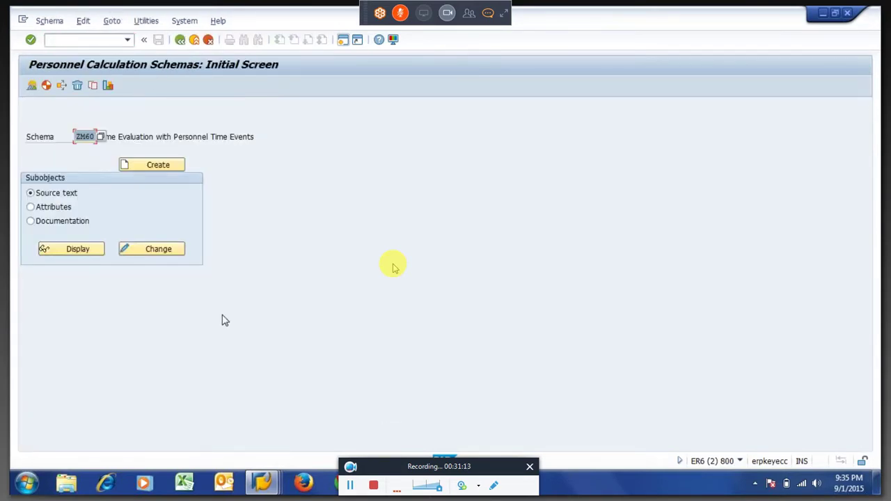
{"action": "left_click", "coordinate": [153, 251]}
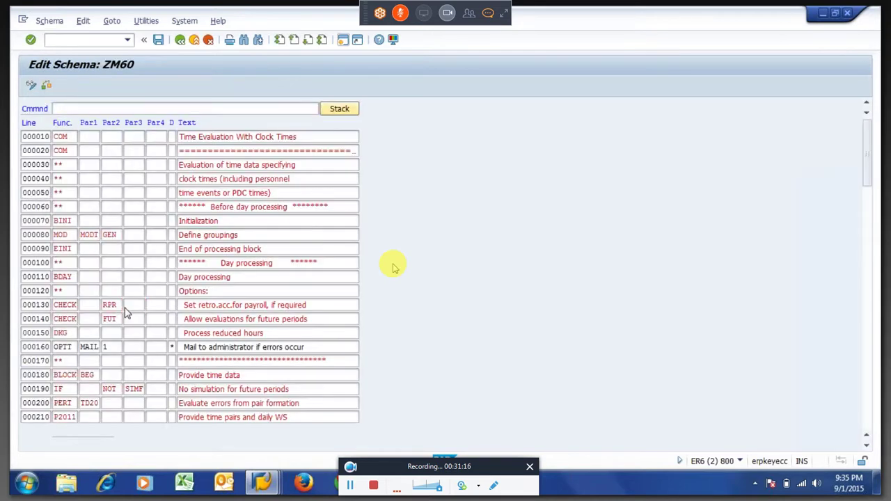
Step: Insert an empty line after the RTIP ZOV2 GEN line in schema ZM60
{"action": "scroll", "coordinate": [393, 267], "scroll_direction": "down", "scroll_amount": 1}
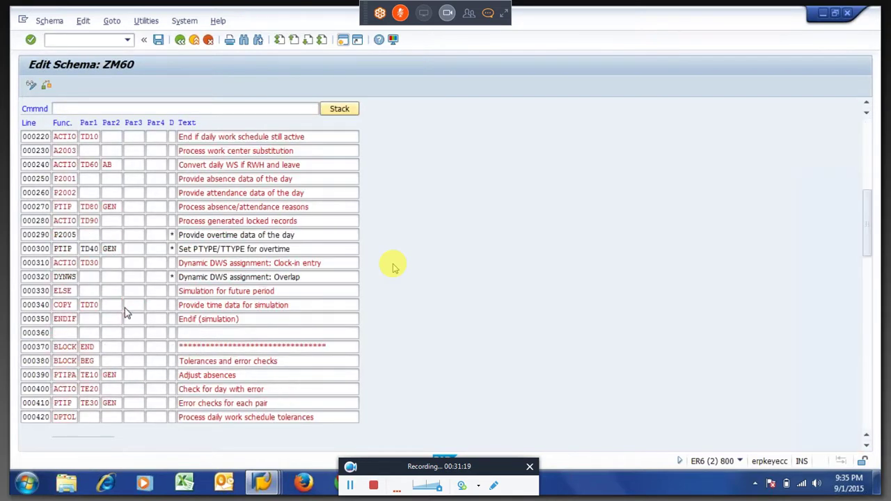
{"action": "scroll", "coordinate": [393, 267], "scroll_direction": "down", "scroll_amount": 1}
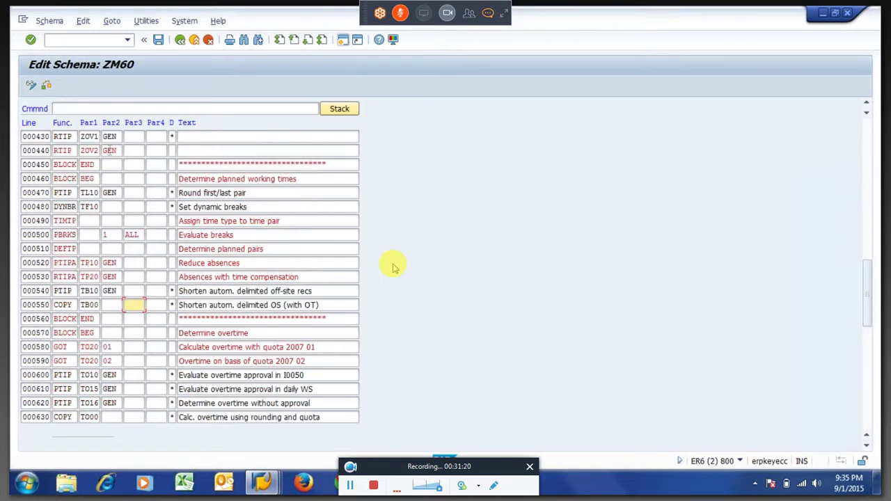
{"action": "key", "text": "shift+Tab"}
{"action": "key", "text": "shift+Tab"}
{"action": "key", "text": "shift+Tab"}
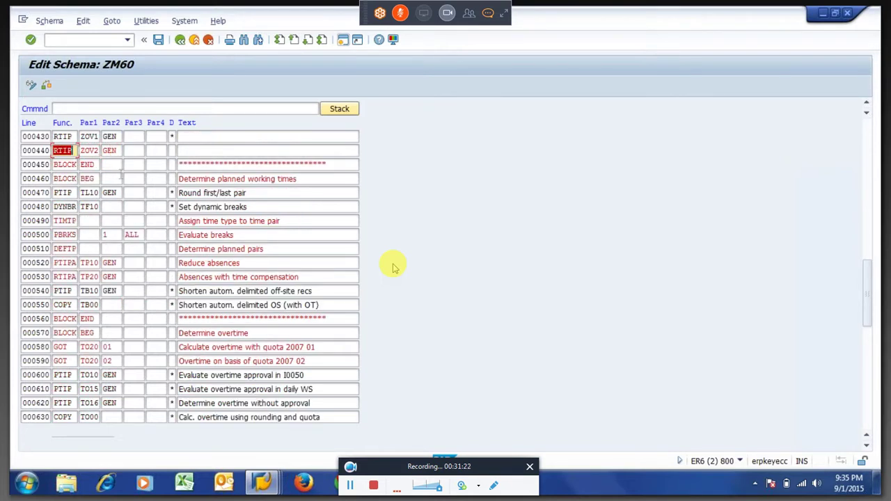
{"action": "type", "text": "i"}
{"action": "key", "text": "Return"}
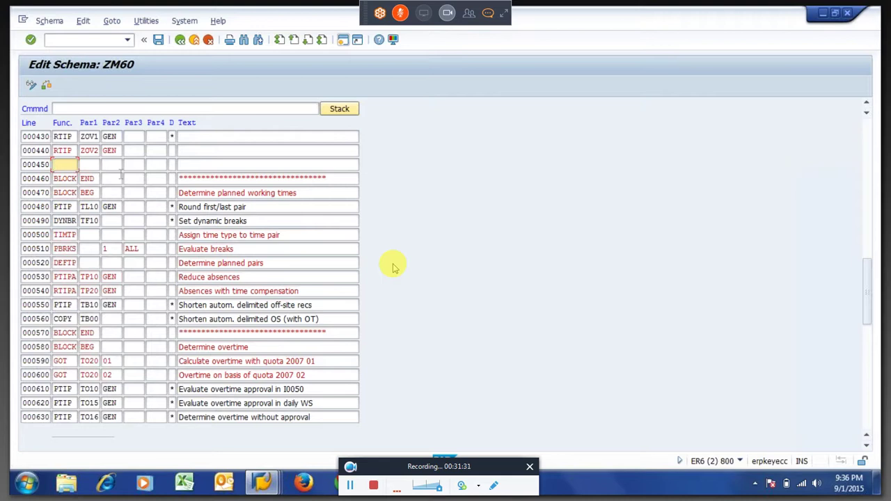
Step: Review the wage/time type node and Set operation in rule ZOV3, and return to schema ZM60
{"action": "key", "text": "alt+Tab"}
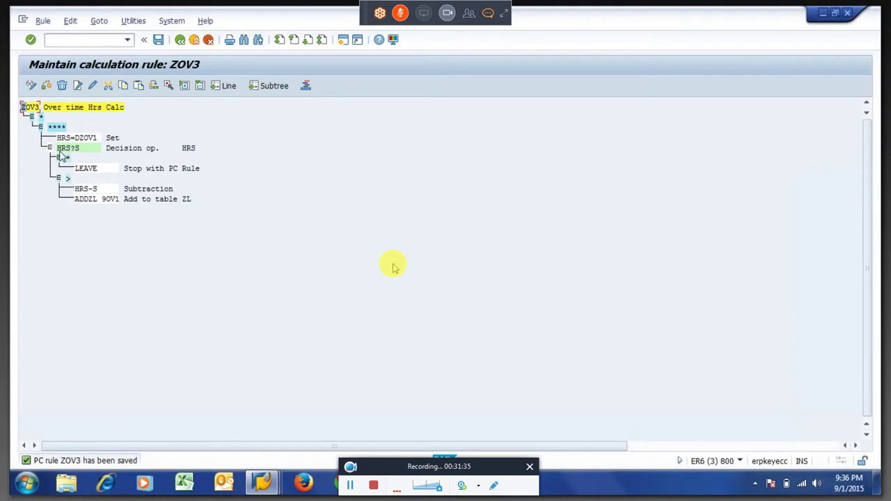
{"action": "left_click", "coordinate": [57, 128]}
{"action": "left_click", "coordinate": [85, 139]}
{"action": "key", "text": "F3"}
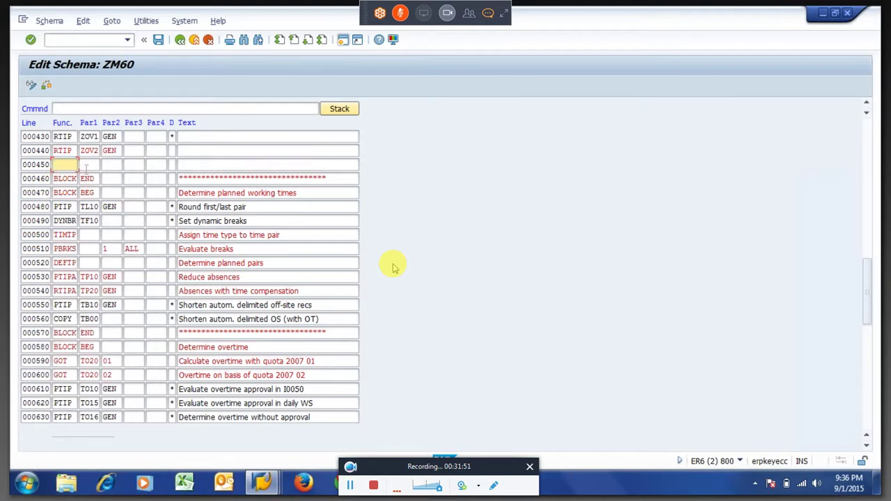
Step: Enter function ACTIO with calculation rule ZOV3 as its first parameter in the blank schema line 000450
{"action": "type", "text": "A"}
{"action": "key", "text": "Down"}
{"action": "key", "text": "Tab"}
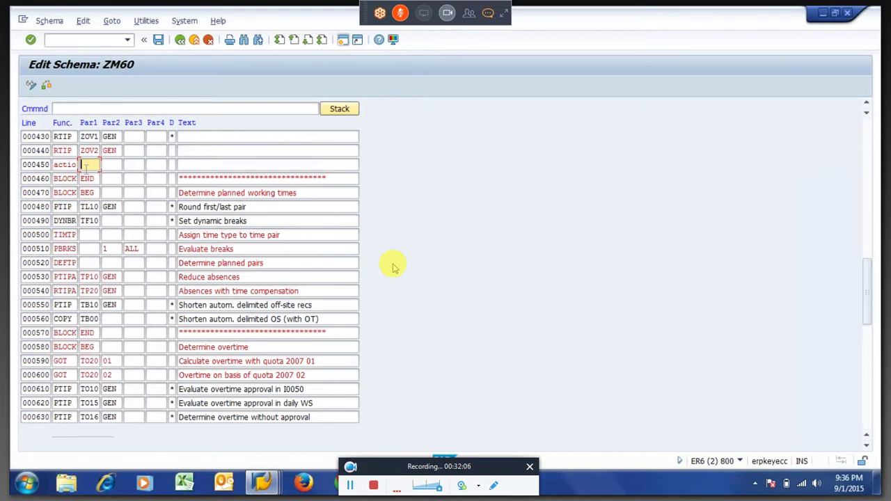
{"action": "type", "text": "ZOV"}
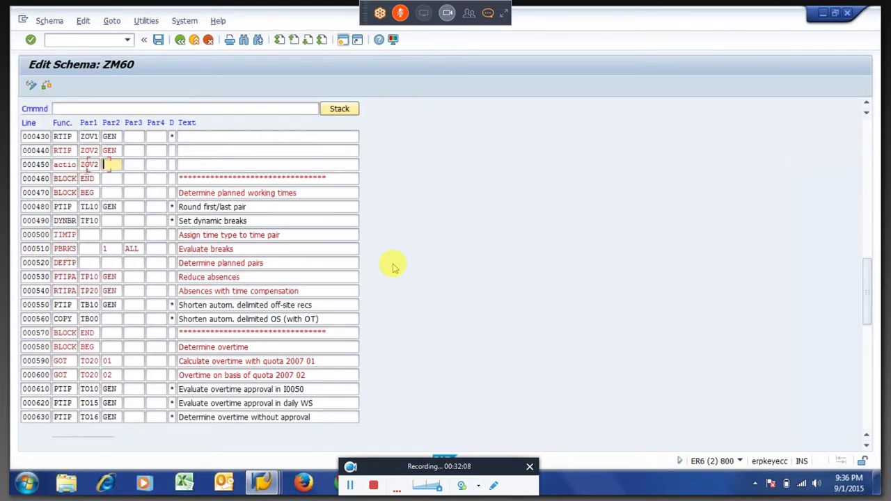
{"action": "type", "text": "3"}
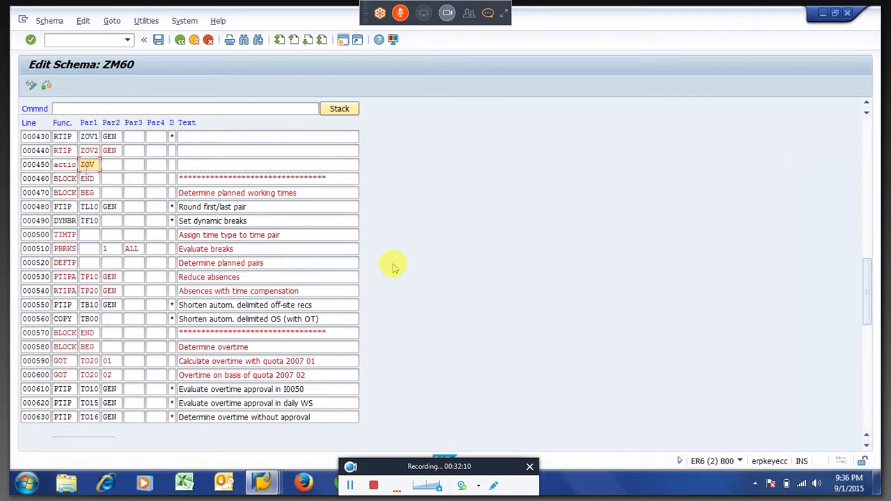
{"action": "key", "text": "Return"}
{"action": "key", "text": "shift+Tab"}
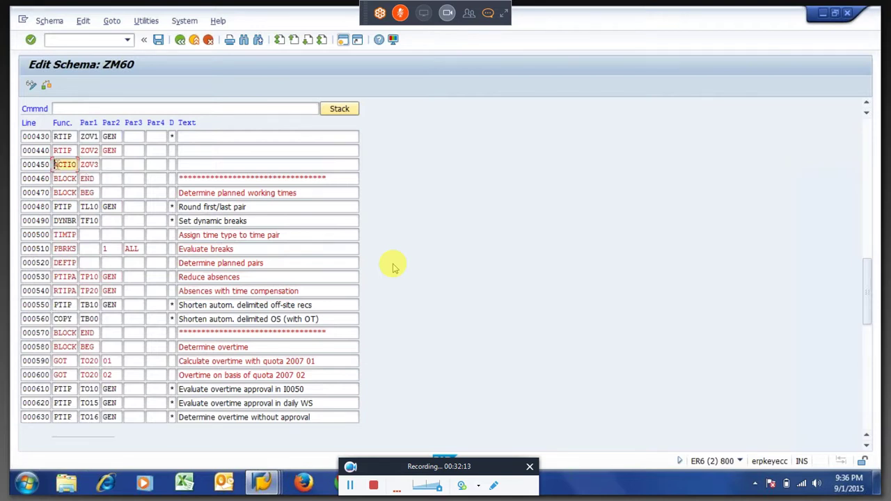
Step: Save schema ZM60 with the proposed customizing request
{"action": "key", "text": "Tab"}
{"action": "key", "text": "Tab"}
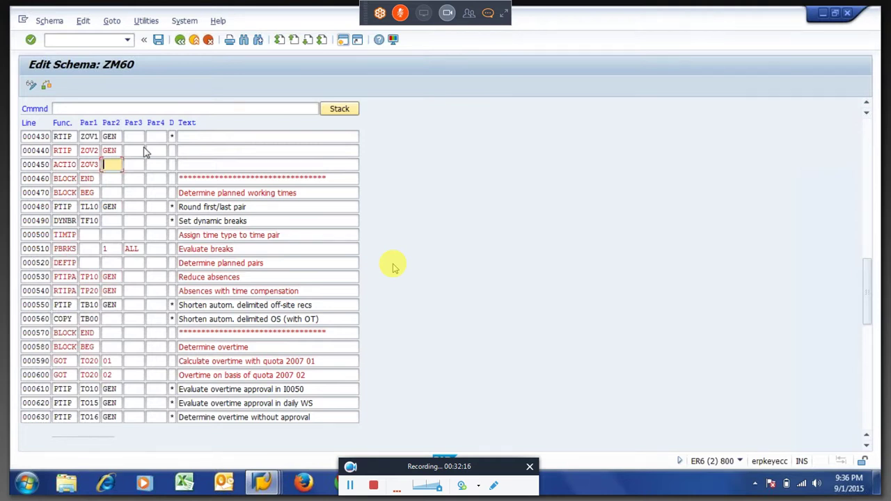
{"action": "key", "text": "Return"}
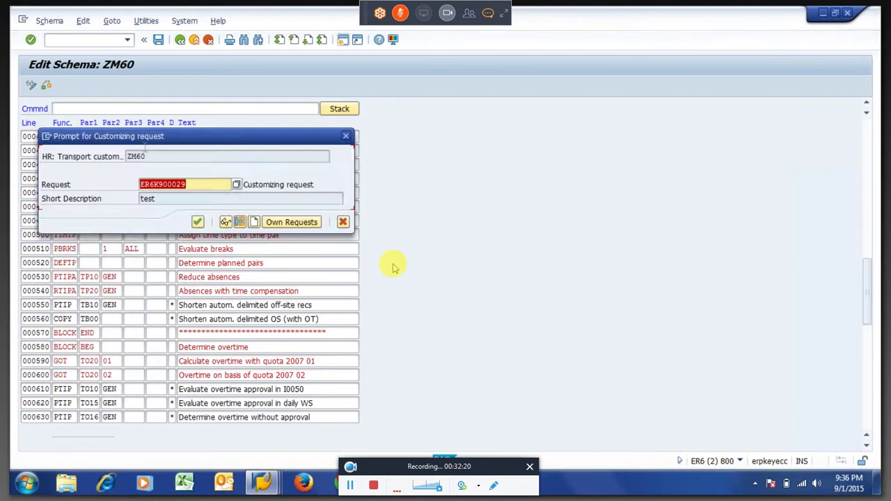
{"action": "key", "text": "Return"}
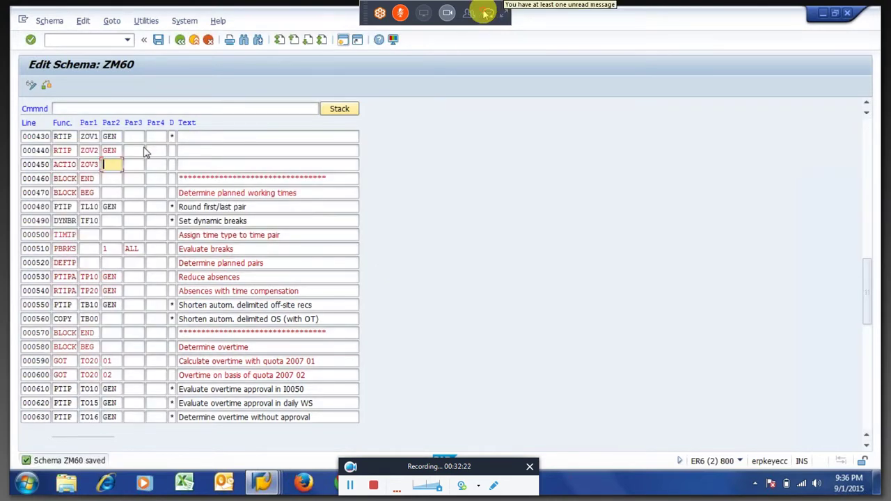
Step: Check the latest message in the meeting chat and return to the schema ZM60 editing window
{"action": "left_click", "coordinate": [485, 14]}
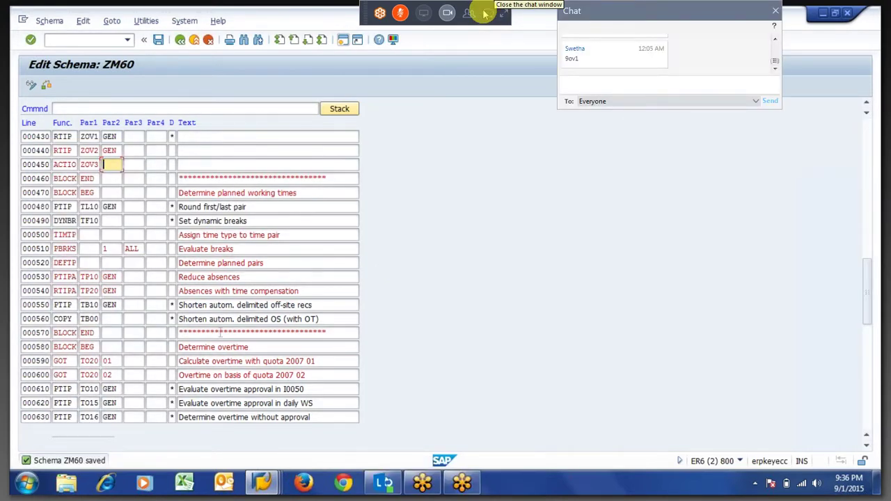
{"action": "left_click", "coordinate": [260, 485]}
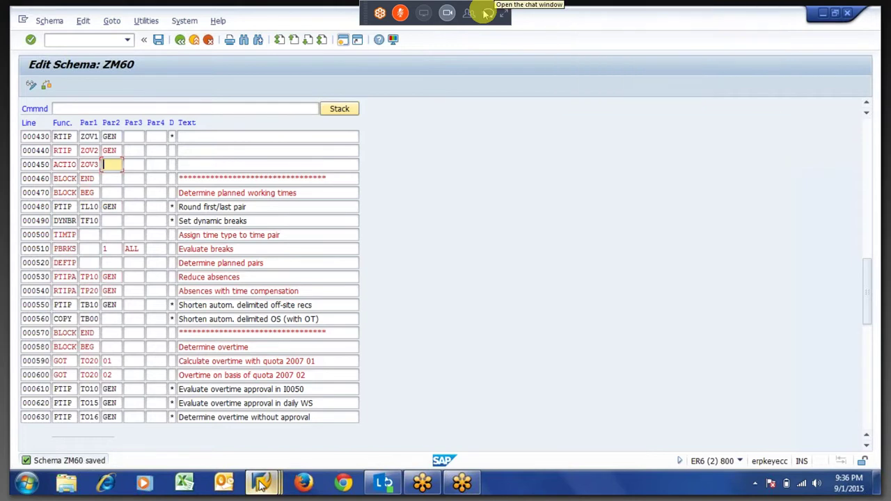
{"action": "mouse_move", "coordinate": [257, 428]}
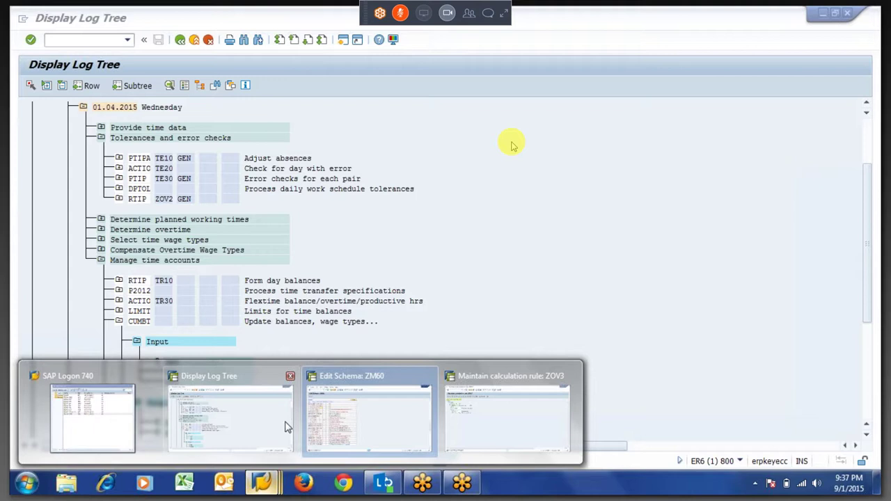
{"action": "left_click", "coordinate": [340, 422]}
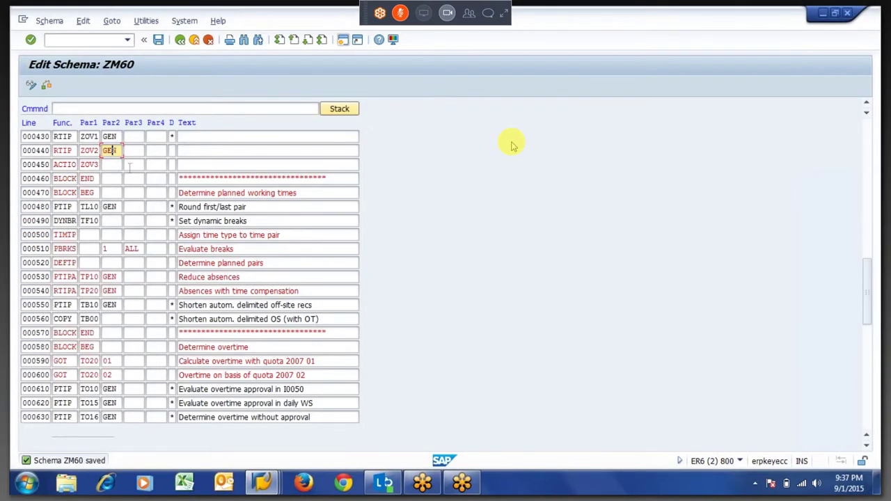
Step: Insert a blank line directly below the RTIP ZOV2 GEN line 000440 in the schema
{"action": "key", "text": "Left"}
{"action": "key", "text": "Left"}
{"action": "key", "text": "Left"}
{"action": "key", "text": "Left"}
{"action": "key", "text": "Left"}
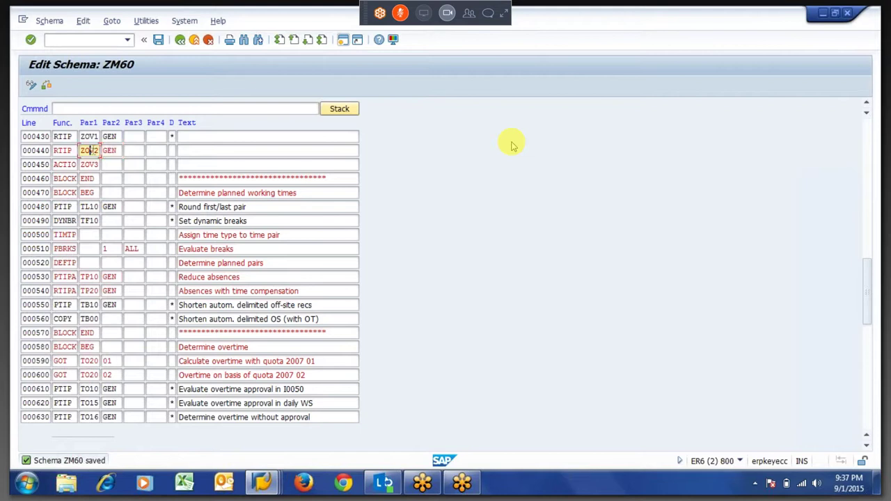
{"action": "key", "text": "shift+Tab"}
{"action": "key", "text": "shift+Tab"}
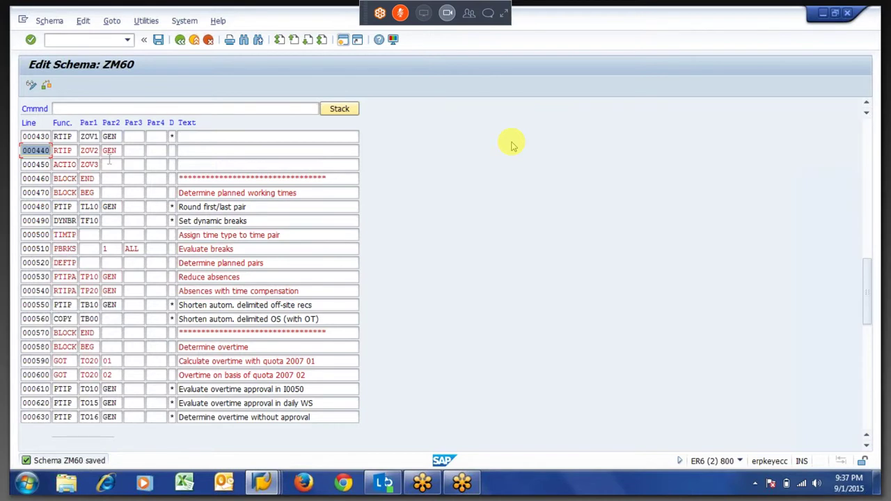
{"action": "type", "text": "i"}
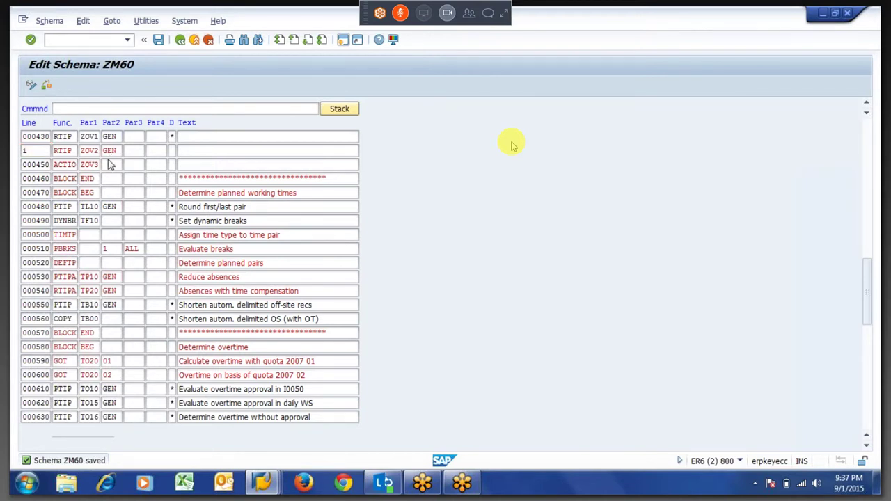
{"action": "key", "text": "Return"}
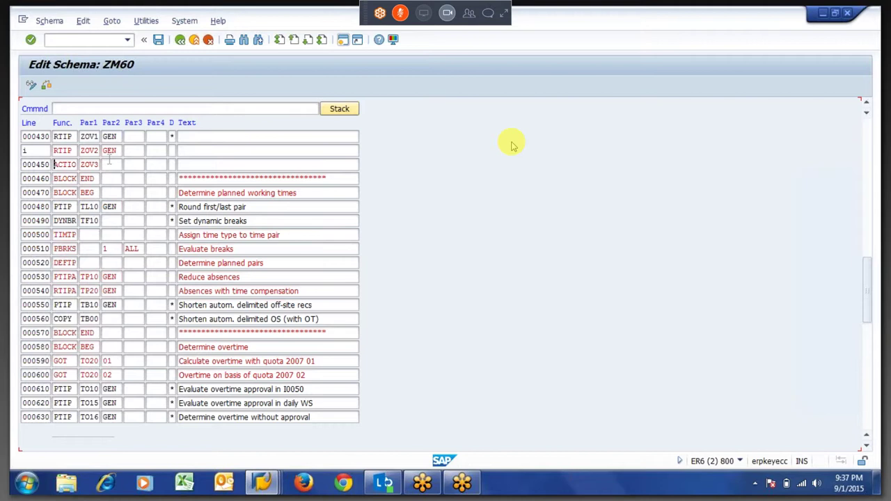
{"action": "key", "text": "Return"}
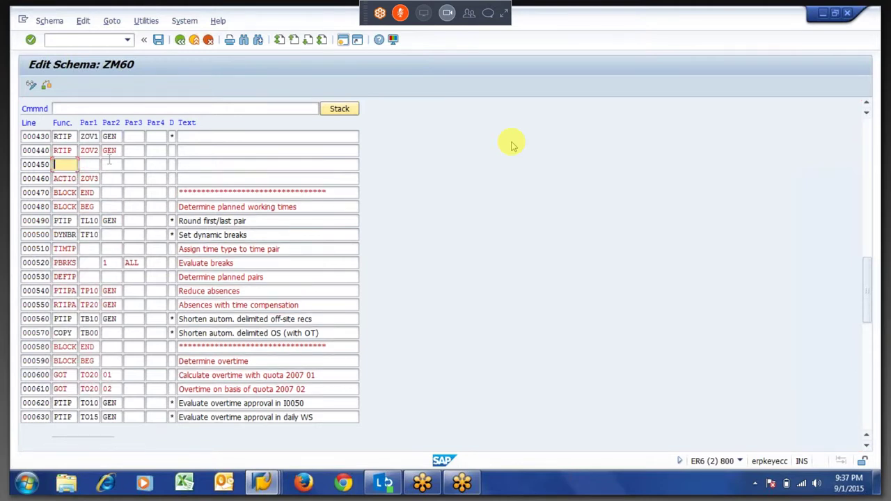
Step: Enter function PRINT with TES as its second parameter in the blank line above ACTIO ZOV3
{"action": "type", "text": "PR"}
{"action": "key", "text": "Down"}
{"action": "key", "text": "Return"}
{"action": "key", "text": "Tab"}
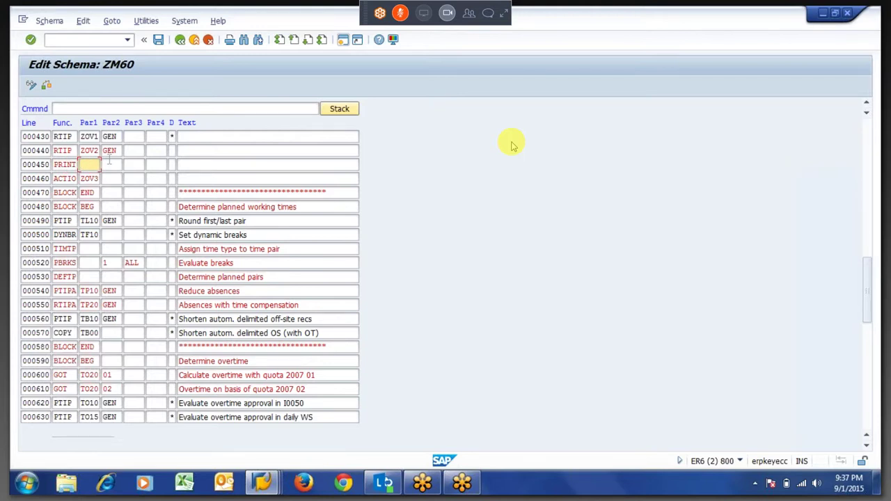
{"action": "key", "text": "Tab"}
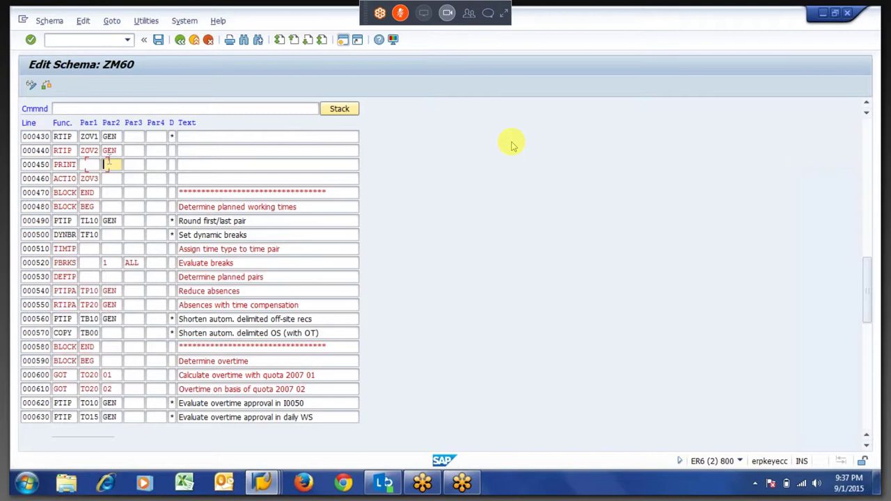
{"action": "type", "text": "TES"}
Step: Save the changed schema ZM60, accepting the proposed customizing request
{"action": "key", "text": "Up"}
{"action": "key", "text": "Left"}
{"action": "key", "text": "Left"}
{"action": "key", "text": "Left"}
{"action": "key", "text": "Left"}
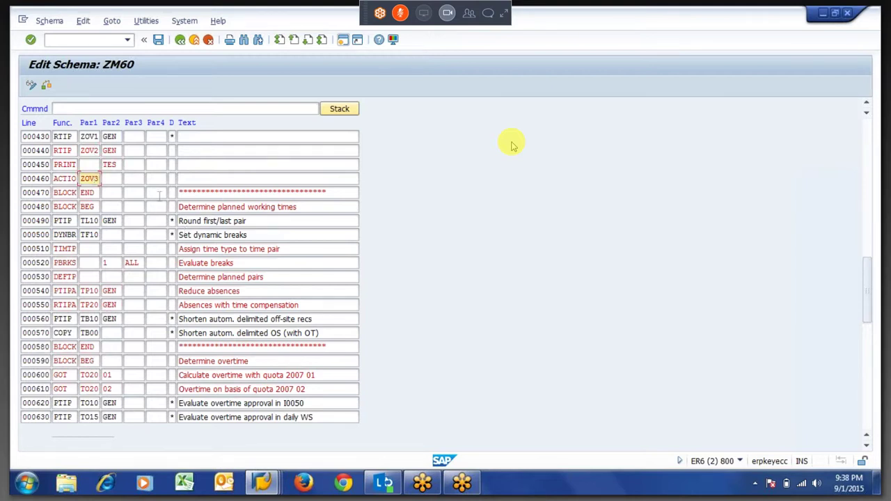
{"action": "key", "text": "ctrl+s"}
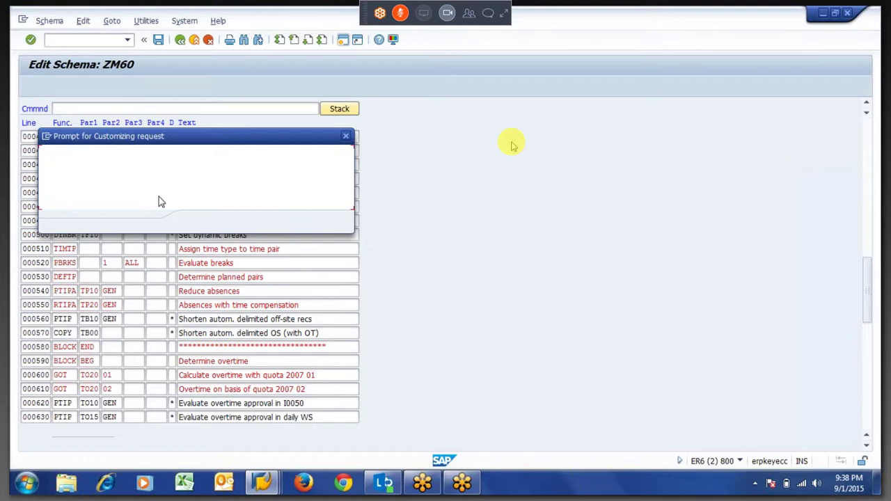
{"action": "key", "text": "Return"}
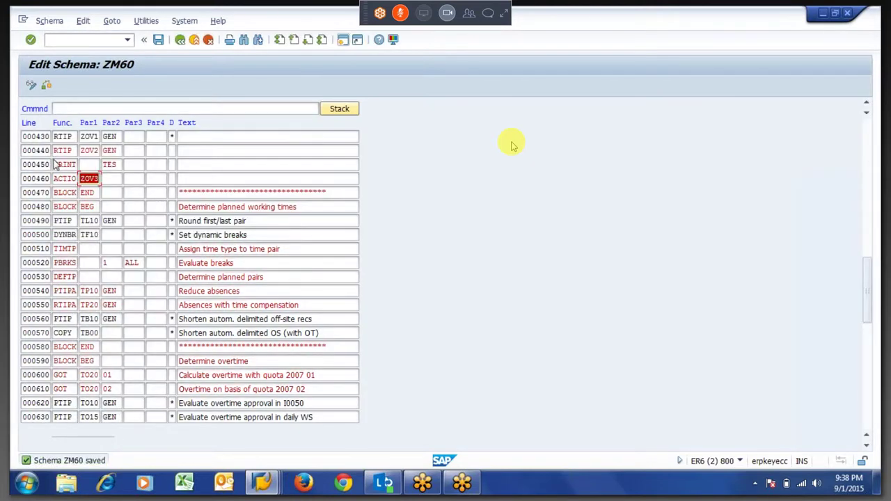
Step: Read the documentation of the PRINT function, examining which tables can be printed, and return to the schema
{"action": "left_click", "coordinate": [64, 164]}
{"action": "left_click", "coordinate": [74, 170]}
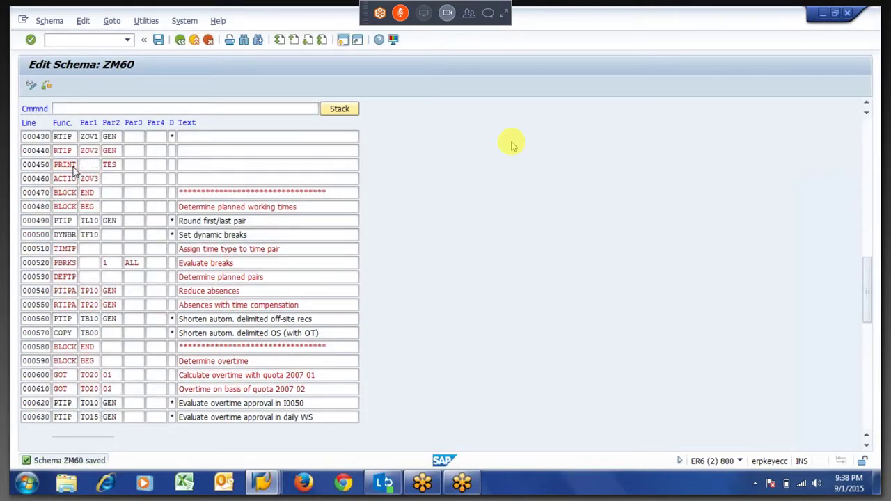
{"action": "key", "text": "F1"}
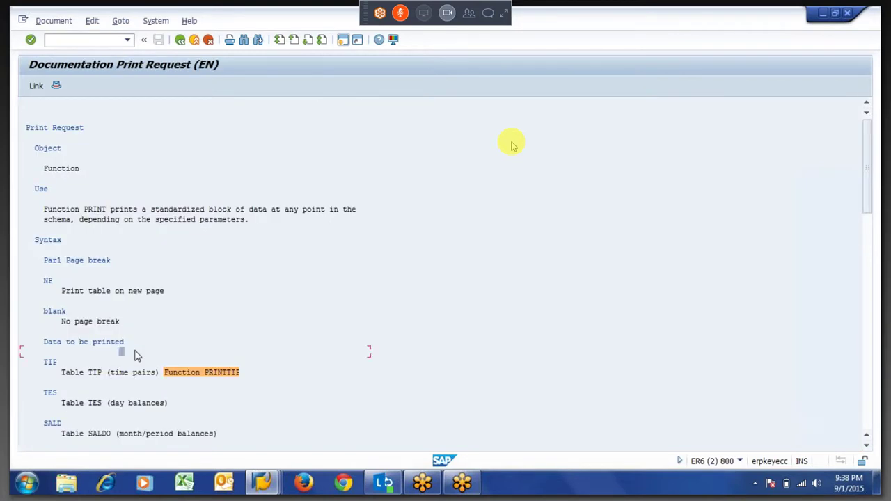
{"action": "left_click", "coordinate": [52, 424]}
{"action": "key", "text": "Down"}
{"action": "key", "text": "Down"}
{"action": "key", "text": "Down"}
{"action": "key", "text": "Down"}
{"action": "key", "text": "Down"}
{"action": "key", "text": "Down"}
{"action": "key", "text": "Down"}
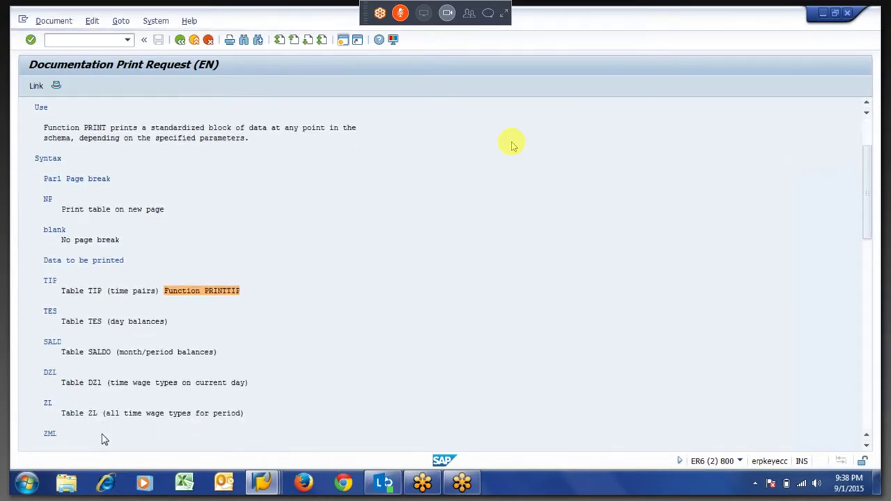
{"action": "key", "text": "Down"}
{"action": "key", "text": "Down"}
{"action": "key", "text": "Down"}
{"action": "key", "text": "Down"}
{"action": "key", "text": "Down"}
{"action": "key", "text": "Down"}
{"action": "key", "text": "Down"}
{"action": "key", "text": "Down"}
{"action": "key", "text": "Down"}
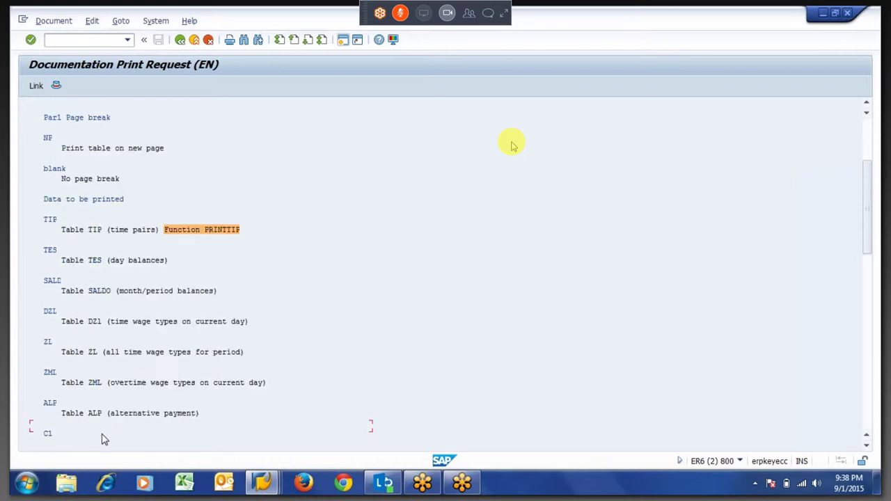
{"action": "key", "text": "Down"}
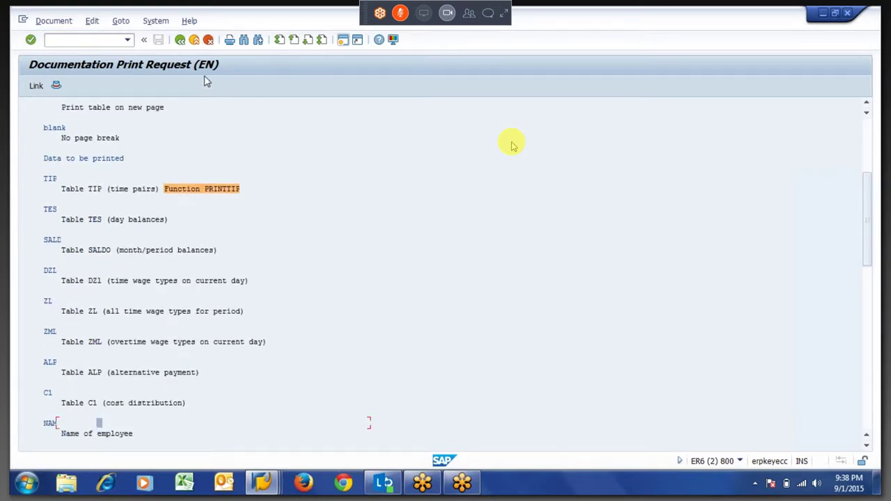
{"action": "left_click", "coordinate": [180, 41]}
{"action": "key", "text": "ctrl+s"}
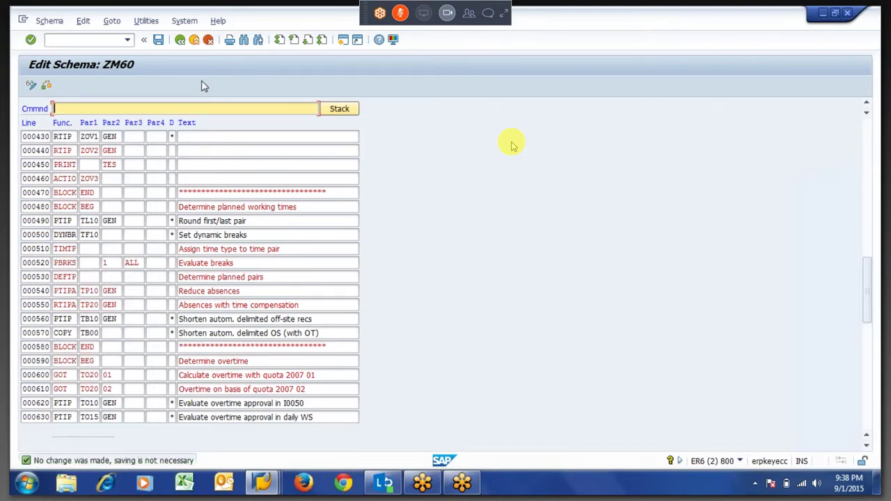
Step: Leave the old evaluation log and rerun time evaluation with schema ZM60 for 01.04.2015 as a test run
{"action": "key", "text": "alt+Tab"}
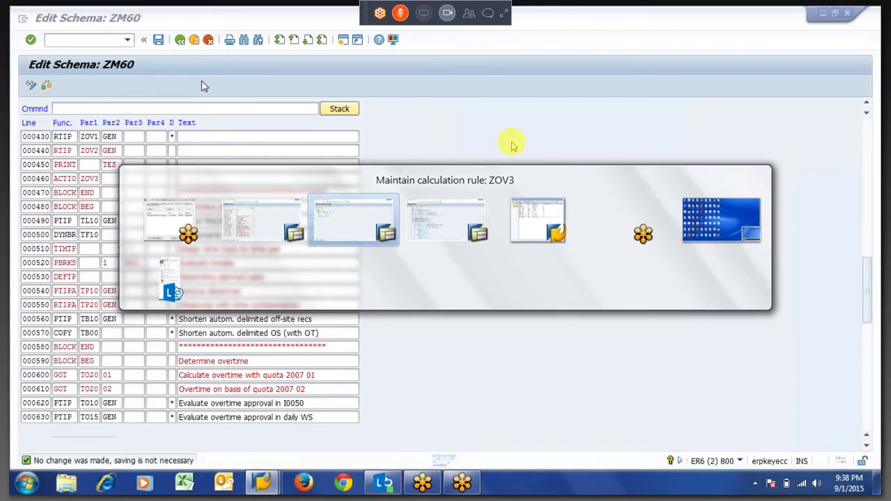
{"action": "key", "text": "alt+Tab"}
{"action": "key", "text": "F3"}
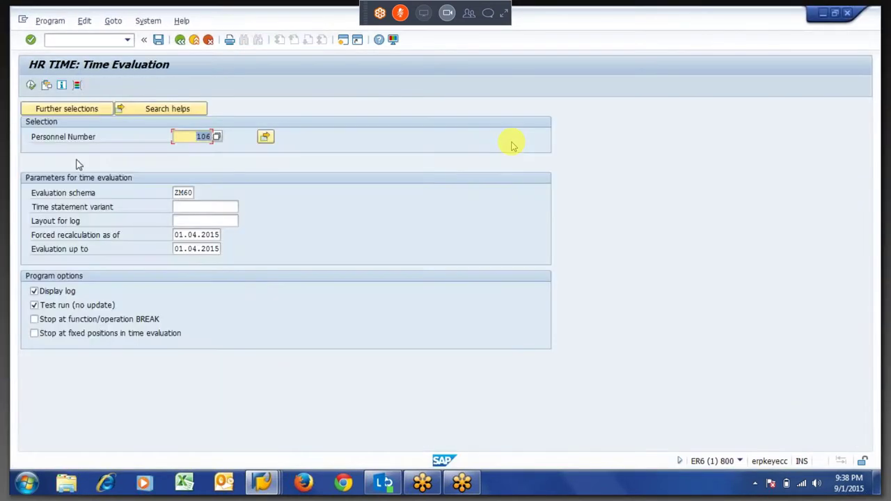
{"action": "left_click", "coordinate": [31, 85]}
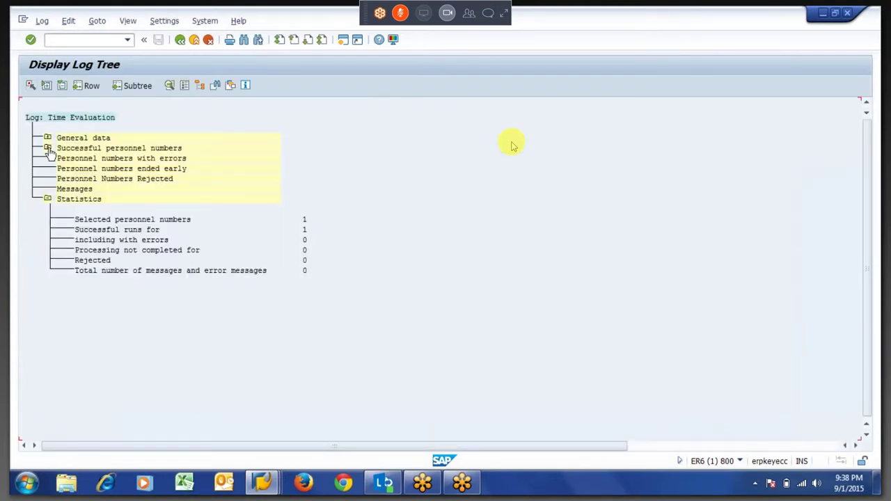
Step: Expand the successful employee's log for 01.04.2015 and examine the functions under Determine planned working times, including PTIPA TP10
{"action": "left_click", "coordinate": [47, 147]}
{"action": "left_click", "coordinate": [65, 168]}
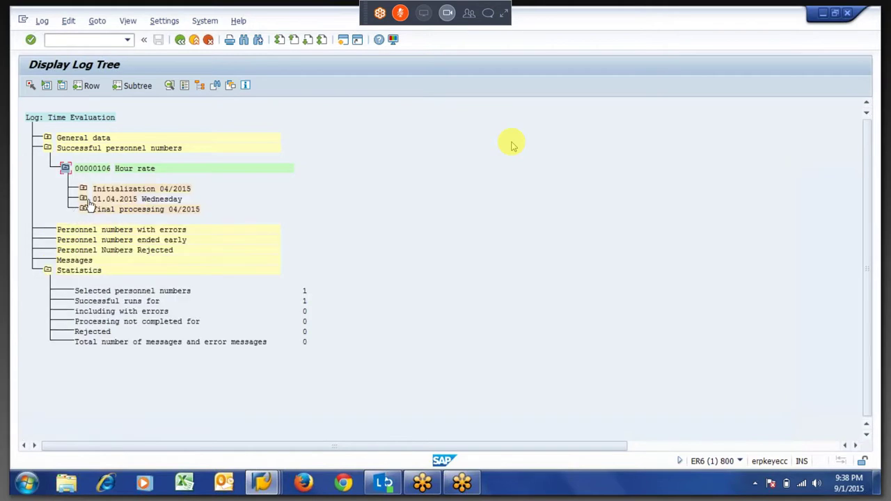
{"action": "left_click", "coordinate": [83, 198]}
{"action": "left_click", "coordinate": [170, 241]}
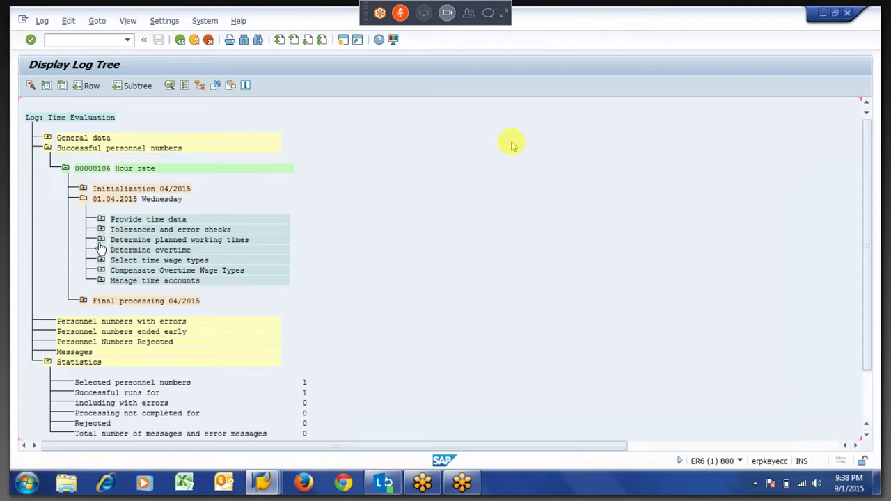
{"action": "left_click", "coordinate": [101, 240]}
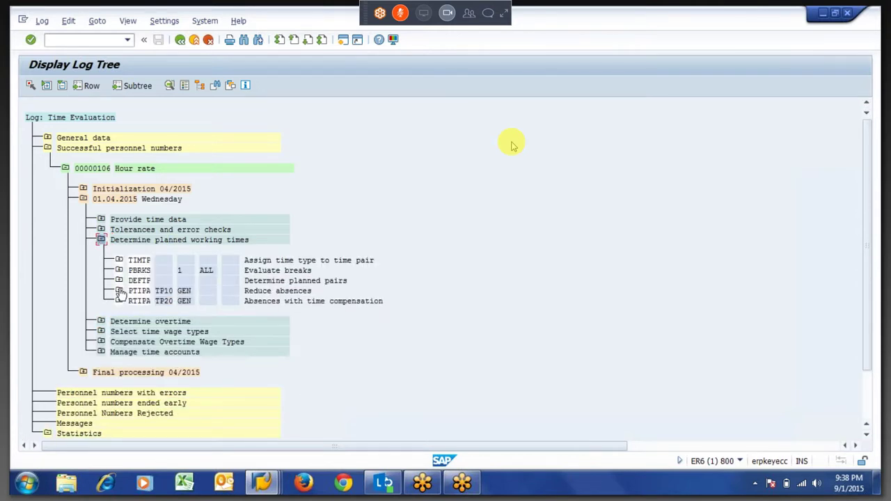
{"action": "left_click", "coordinate": [119, 291]}
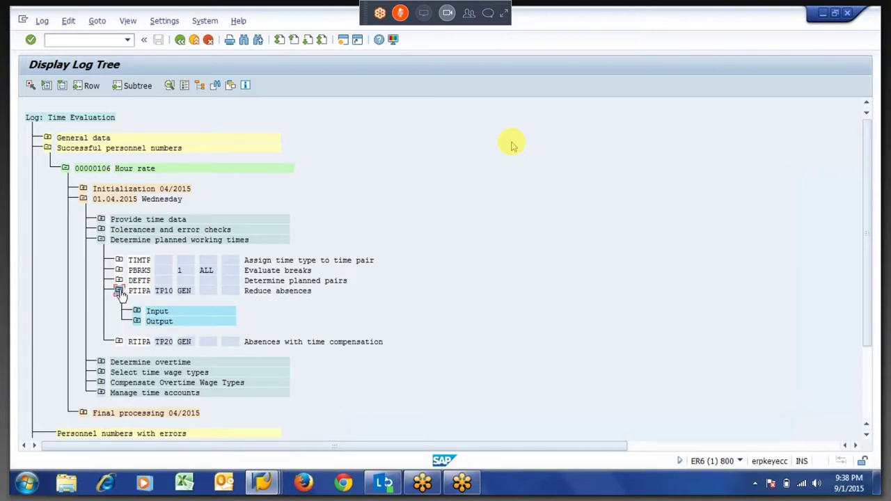
{"action": "left_click", "coordinate": [119, 291]}
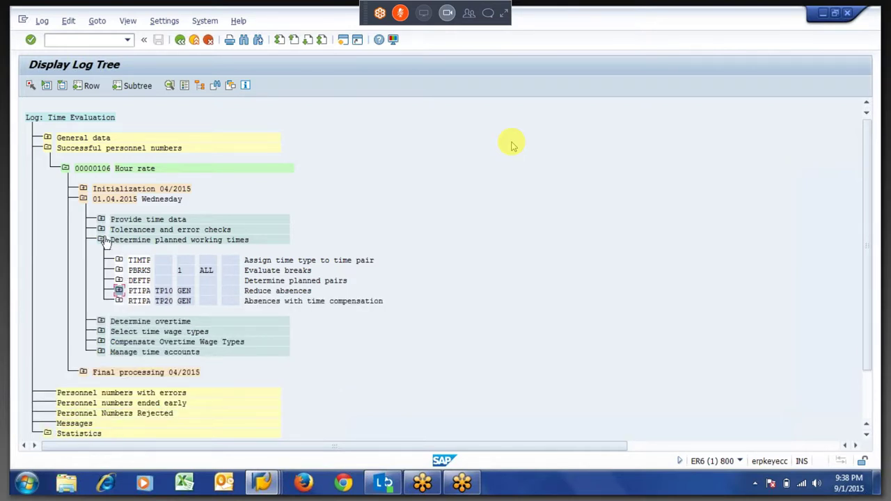
Step: Collapse Determine planned working times, expand RTIP ZOV2 under Tolerances and error checks, and examine the details of both ZOV2 rule calls
{"action": "left_click", "coordinate": [101, 239]}
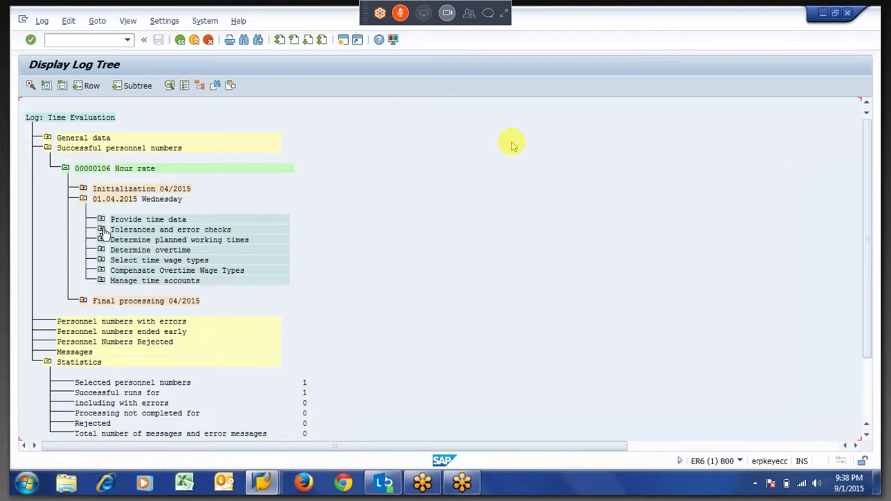
{"action": "left_click", "coordinate": [101, 229]}
{"action": "left_click", "coordinate": [120, 290]}
{"action": "left_click", "coordinate": [138, 321]}
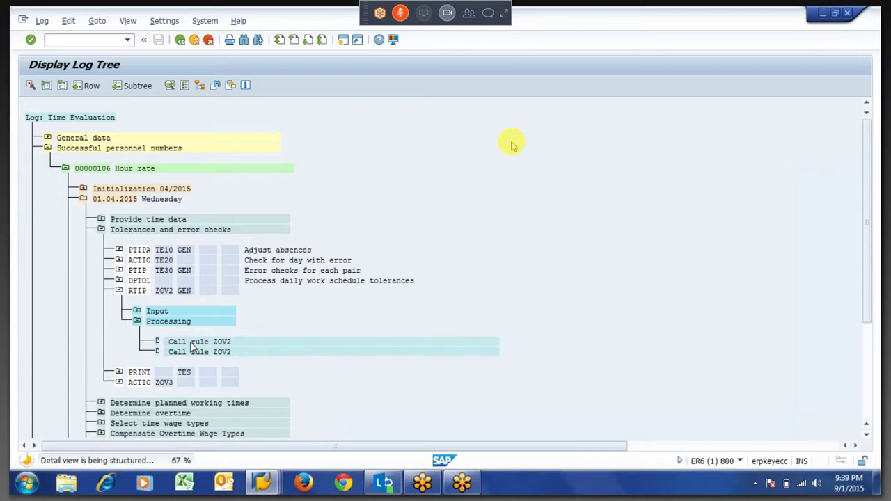
{"action": "key", "text": "F3"}
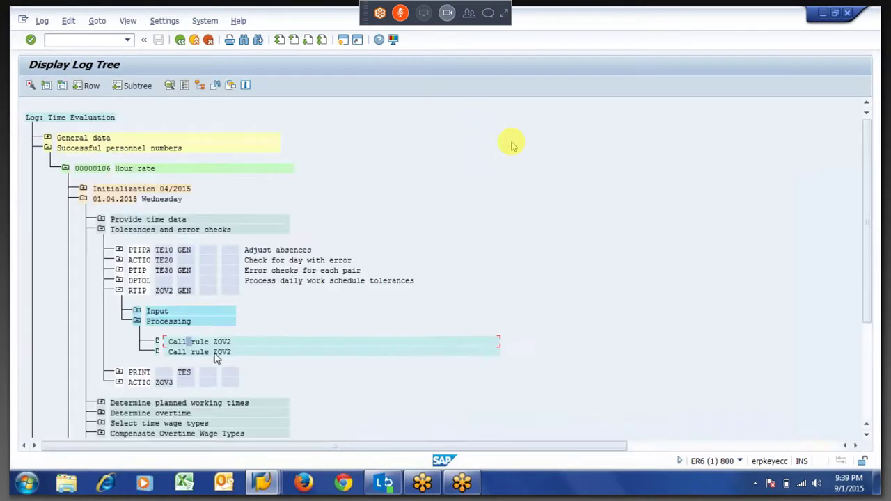
{"action": "double_click", "coordinate": [216, 353]}
{"action": "left_click", "coordinate": [139, 210]}
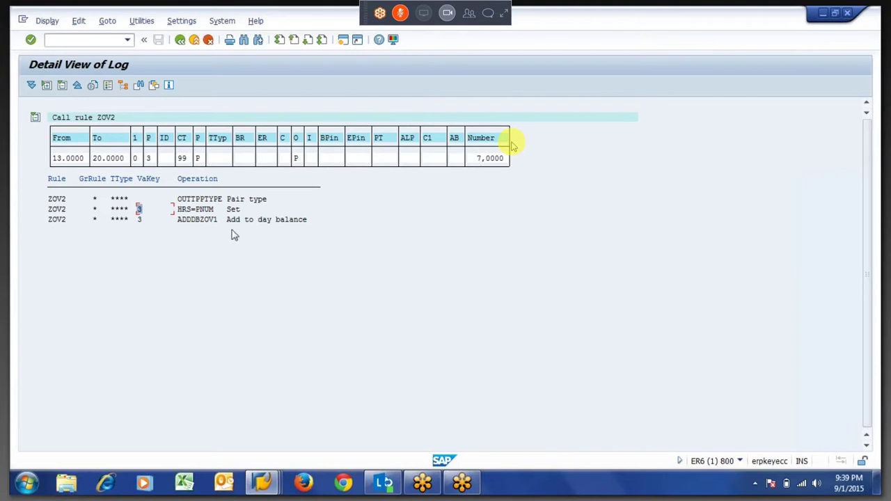
{"action": "left_click_drag", "start_coordinate": [203, 224], "coordinate": [226, 229]}
{"action": "key", "text": "F3"}
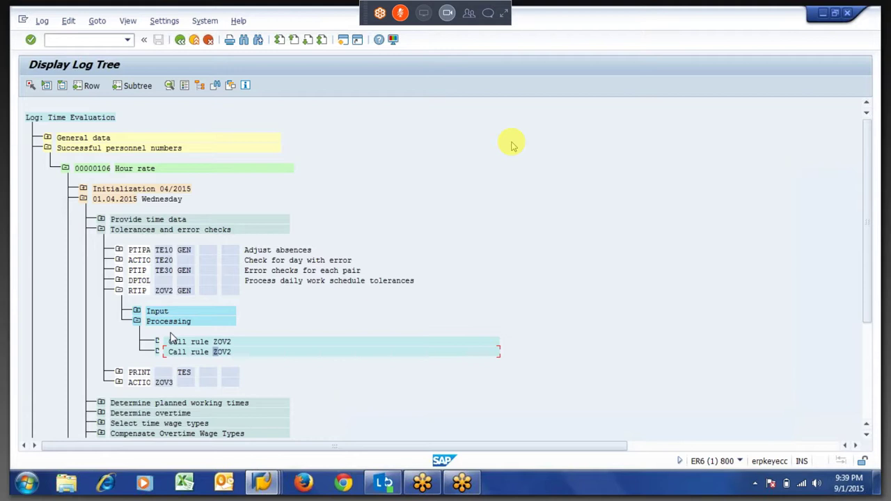
Step: Expand the output of PRINT TES, examine the time type and number in table TES, and return to the log tree
{"action": "left_click", "coordinate": [119, 373]}
{"action": "left_click", "coordinate": [138, 393]}
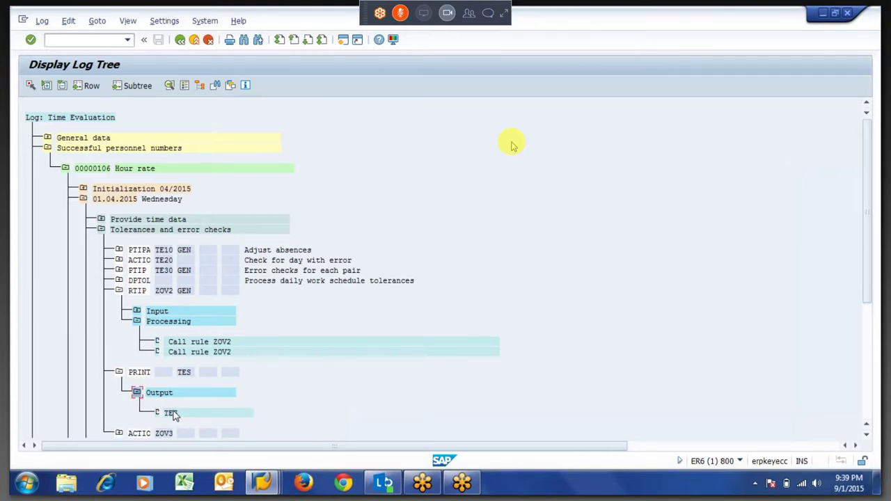
{"action": "key", "text": "Up"}
{"action": "key", "text": "Right"}
{"action": "double_click", "coordinate": [170, 414]}
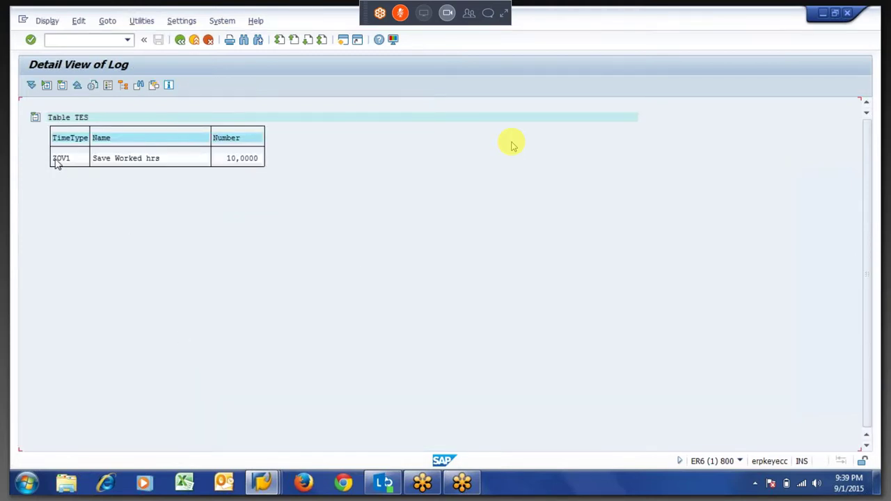
{"action": "left_click_drag", "start_coordinate": [53, 162], "coordinate": [80, 167]}
{"action": "key", "text": "ctrl+c"}
{"action": "left_click_drag", "start_coordinate": [227, 160], "coordinate": [271, 171]}
{"action": "key", "text": "ctrl+c"}
{"action": "left_click", "coordinate": [181, 43]}
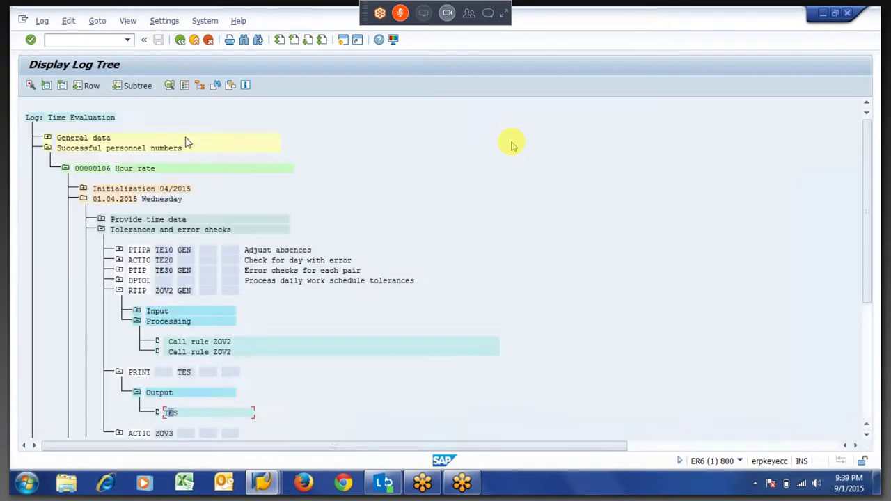
Step: Collapse PRINT TES, open the ZOV3 rule call under ACTIO ZOV3, and examine its set, decision and subtraction operations
{"action": "left_click", "coordinate": [119, 373]}
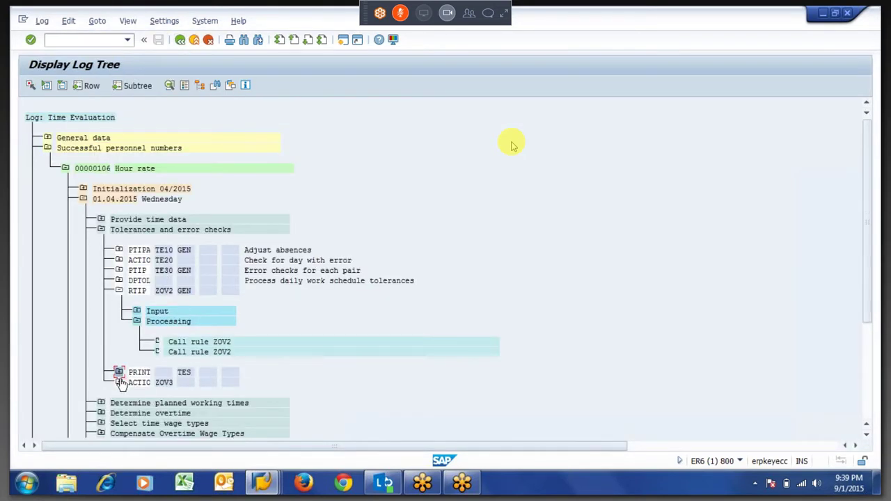
{"action": "left_click", "coordinate": [119, 382]}
{"action": "left_click", "coordinate": [137, 403]}
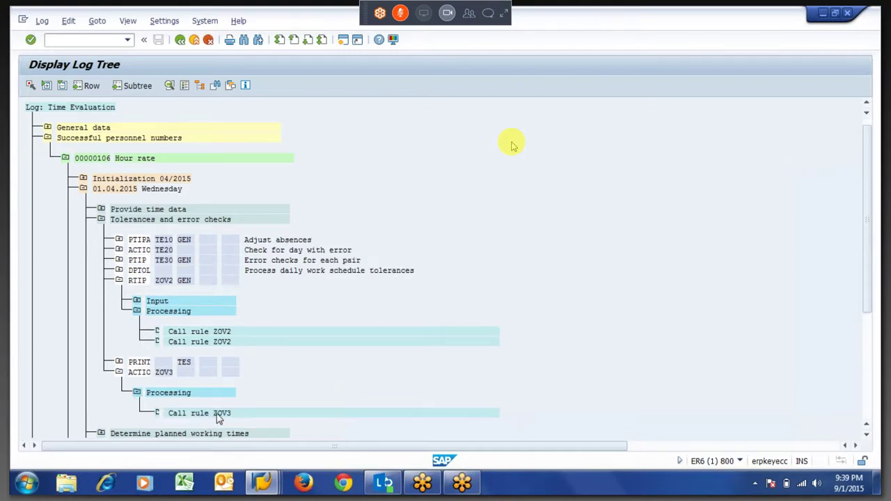
{"action": "double_click", "coordinate": [218, 414]}
{"action": "left_click", "coordinate": [179, 150]}
{"action": "left_click", "coordinate": [201, 150]}
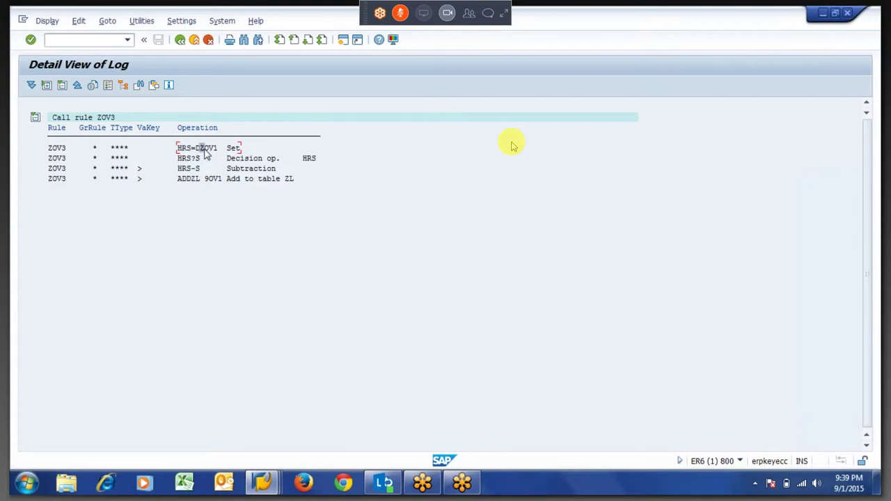
{"action": "left_click_drag", "start_coordinate": [182, 151], "coordinate": [193, 151]}
{"action": "left_click_drag", "start_coordinate": [177, 159], "coordinate": [202, 162]}
{"action": "left_click_drag", "start_coordinate": [138, 168], "coordinate": [201, 174]}
{"action": "left_click", "coordinate": [201, 173]}
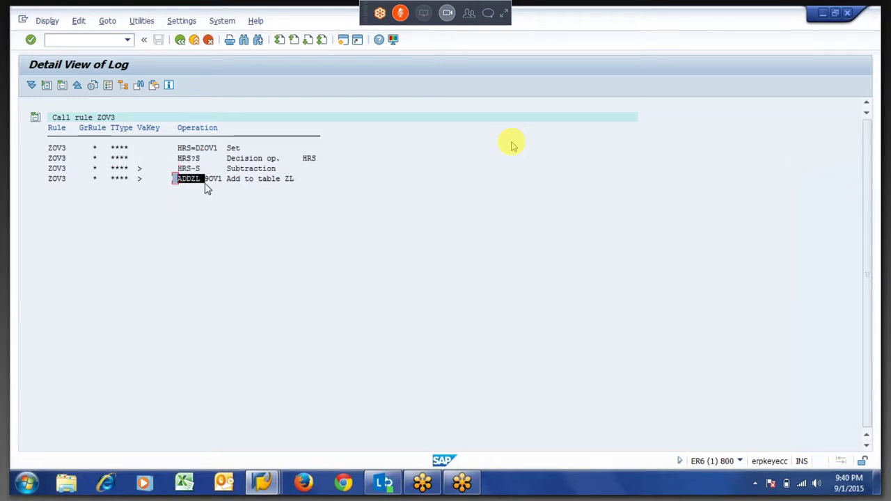
Step: Examine wage type 9OV1 in the rule's ADDZL operation and return to the log tree
{"action": "left_click", "coordinate": [206, 188]}
{"action": "left_click_drag", "start_coordinate": [206, 188], "coordinate": [224, 190]}
{"action": "key", "text": "ctrl+c"}
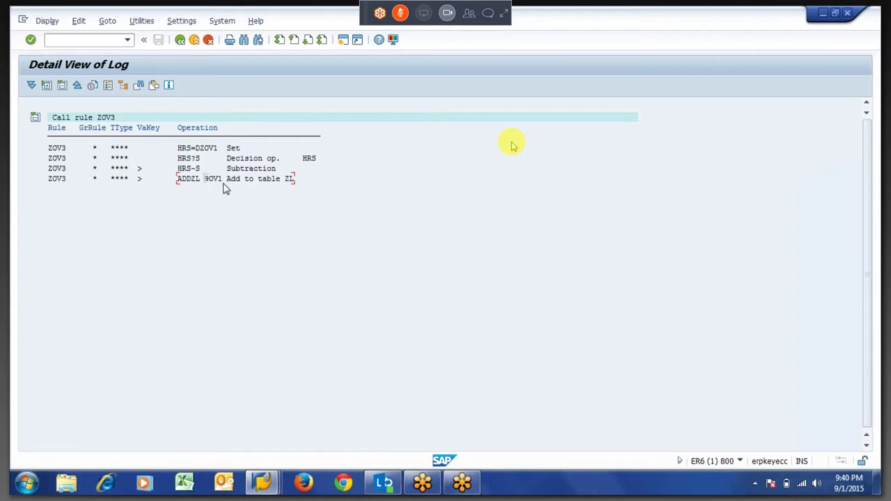
{"action": "left_click_drag", "start_coordinate": [206, 188], "coordinate": [225, 187]}
{"action": "key", "text": "ctrl+c"}
{"action": "left_click", "coordinate": [180, 41]}
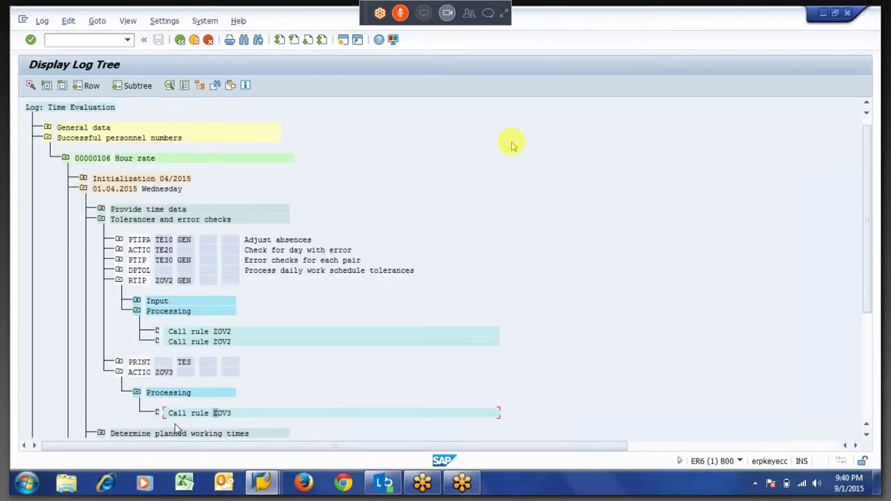
Step: Expand the CUMBT output under Manage time accounts and open table ZL to check the generated wage type
{"action": "double_click", "coordinate": [140, 435]}
{"action": "scroll", "coordinate": [140, 435], "scroll_direction": "down", "scroll_amount": 4}
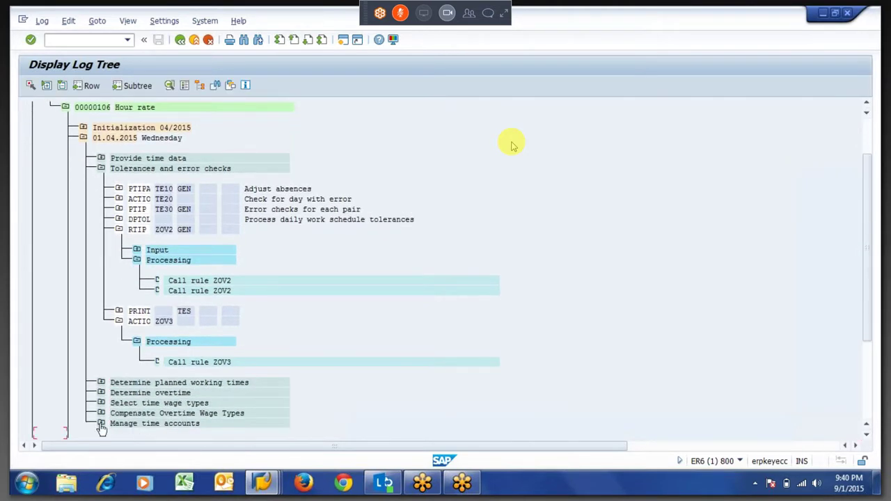
{"action": "left_click", "coordinate": [101, 433]}
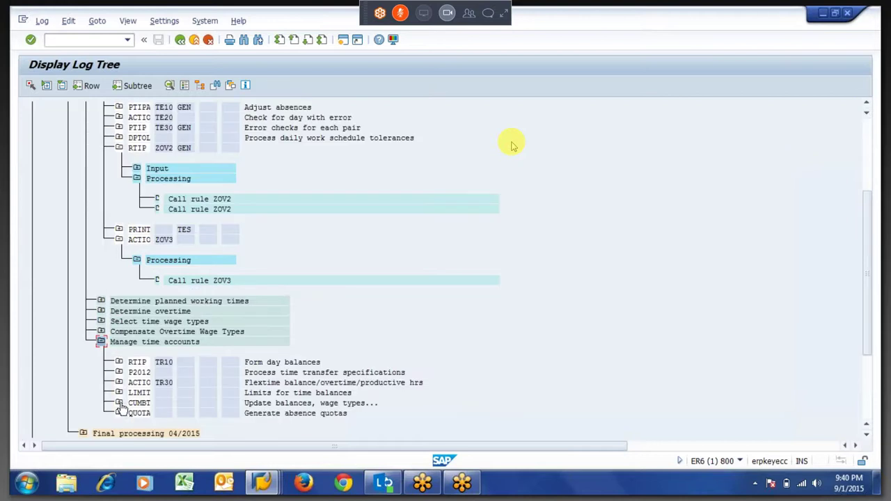
{"action": "left_click_drag", "start_coordinate": [248, 404], "coordinate": [376, 410]}
{"action": "left_click", "coordinate": [503, 14]}
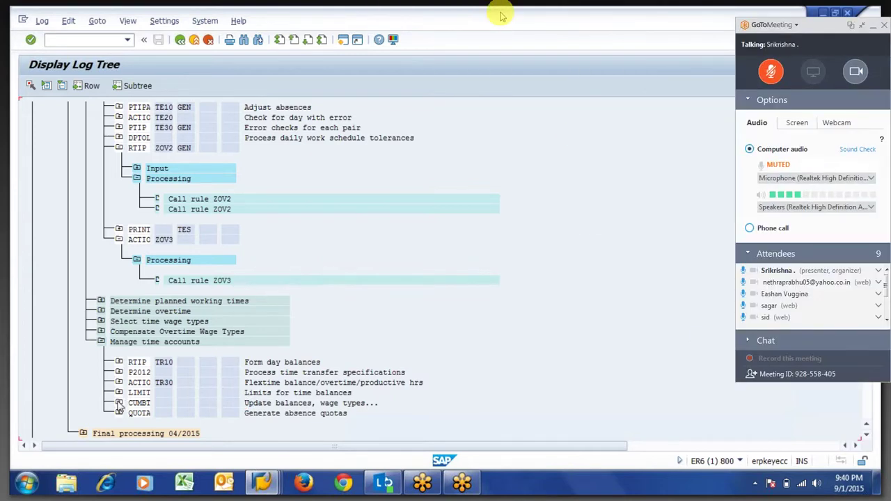
{"action": "left_click", "coordinate": [119, 403]}
{"action": "left_click", "coordinate": [136, 412]}
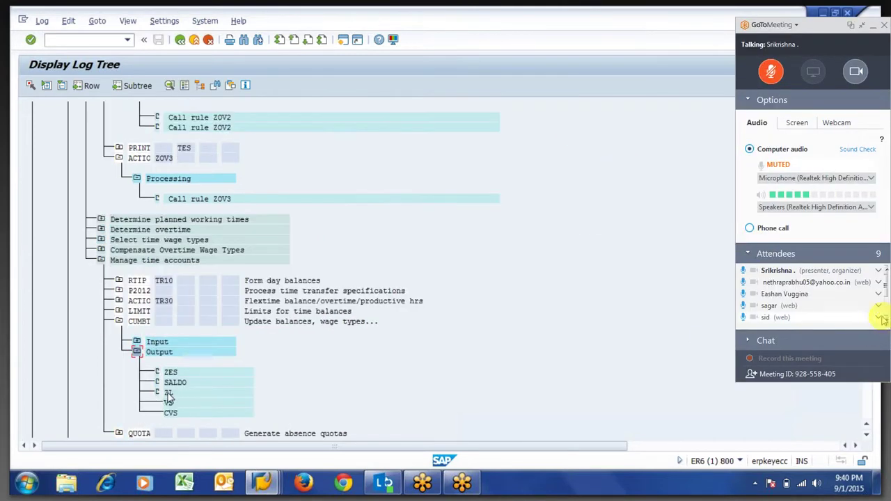
{"action": "double_click", "coordinate": [169, 373]}
{"action": "scroll", "coordinate": [883, 319], "scroll_direction": "down", "scroll_amount": 2}
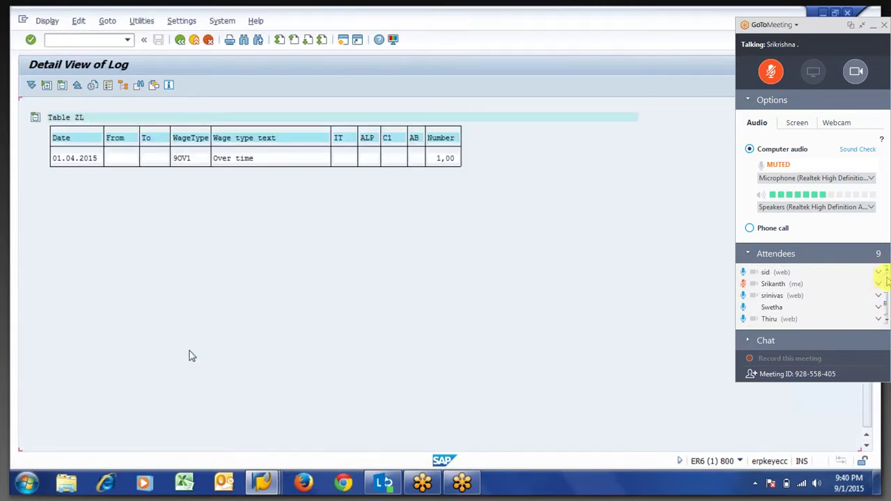
{"action": "scroll", "coordinate": [885, 285], "scroll_direction": "up", "scroll_amount": 4}
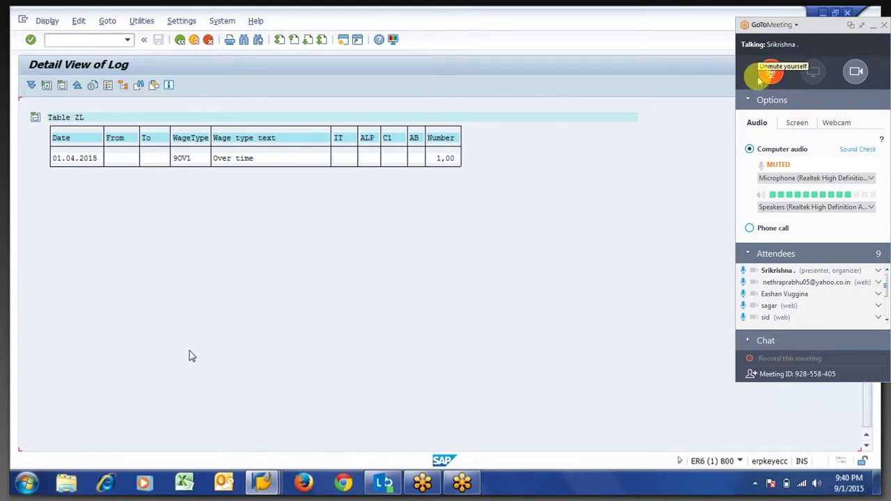
{"action": "left_click", "coordinate": [863, 24]}
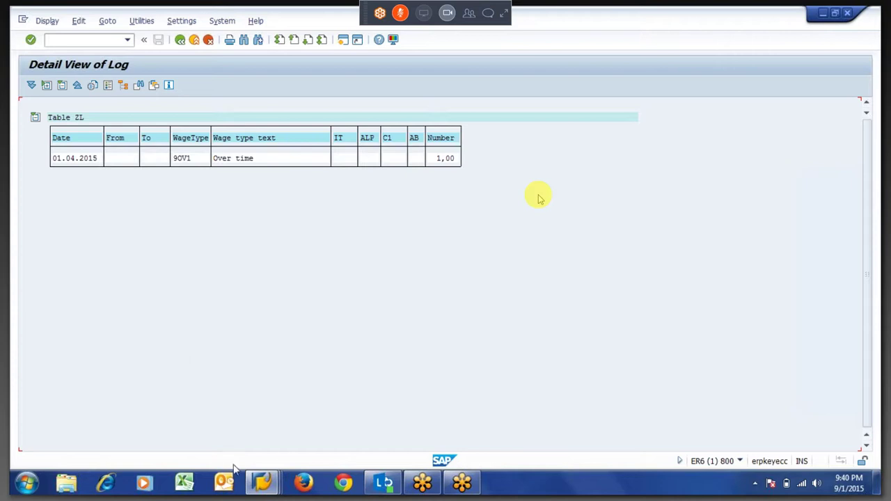
Step: Review calculation rule ZOV3 in its session, and locate the PBRKS function line in the session editing schema ZM60
{"action": "mouse_move", "coordinate": [262, 489]}
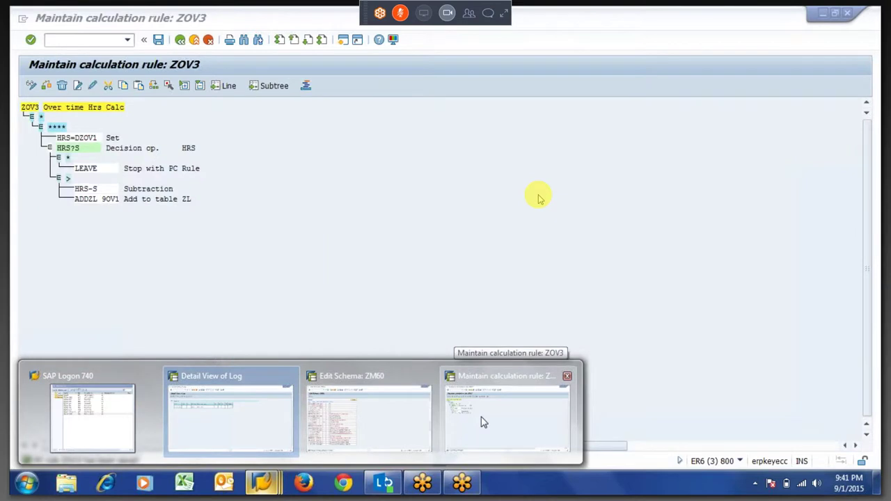
{"action": "left_click", "coordinate": [481, 420]}
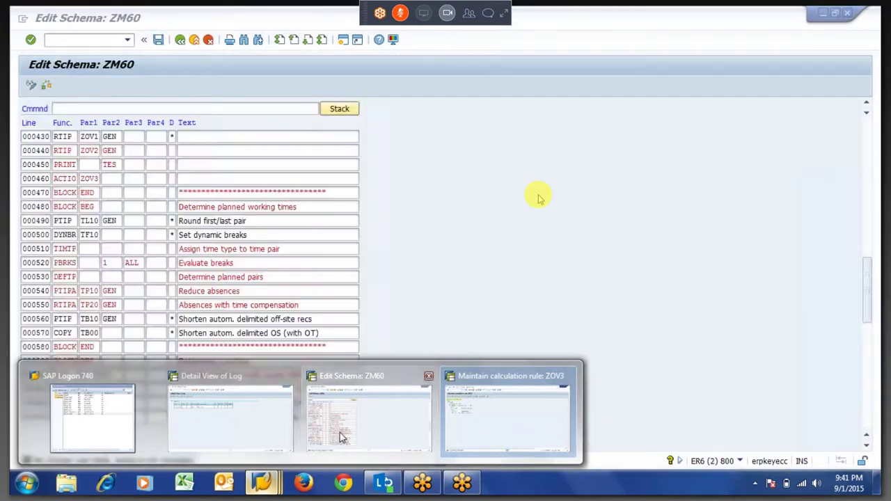
{"action": "left_click", "coordinate": [340, 432]}
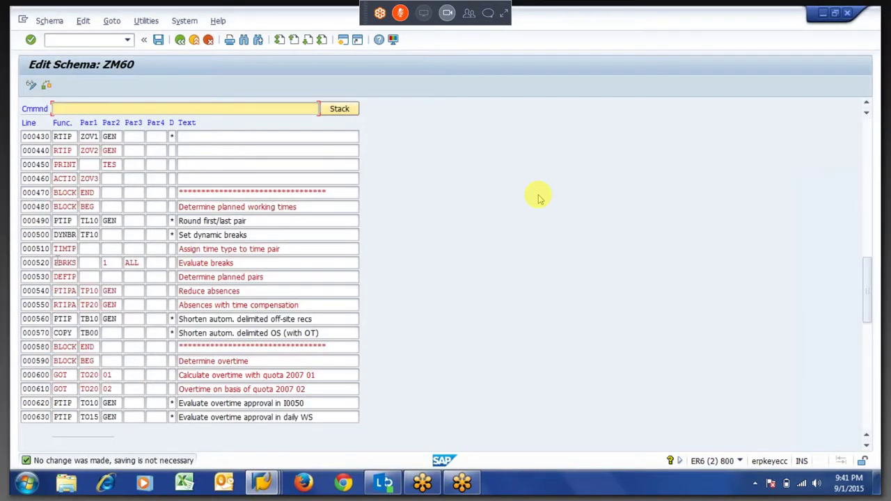
{"action": "type", "text": "P"}
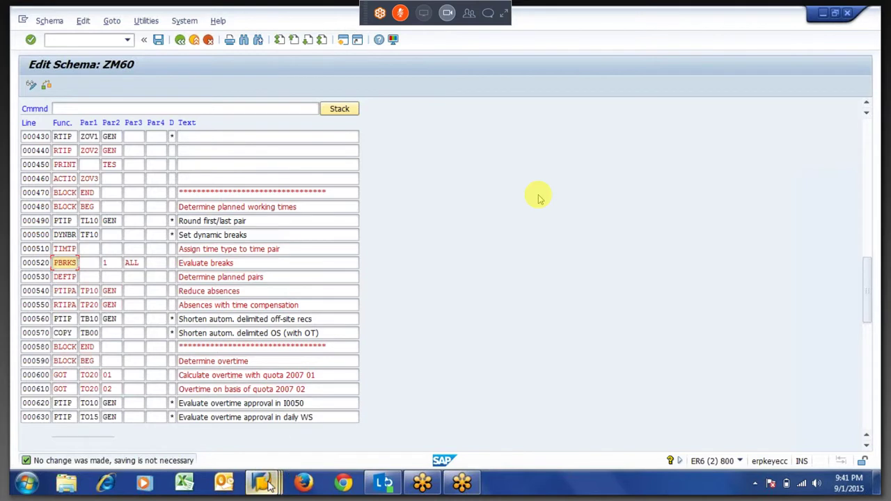
Step: Leave calculation rule ZOV3 in its session and open the SAP Reference IMG through transaction SPRO
{"action": "mouse_move", "coordinate": [268, 485]}
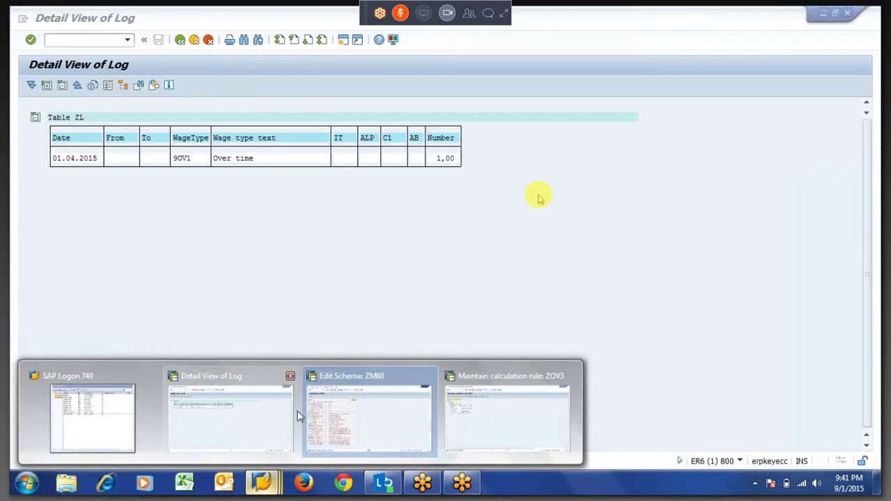
{"action": "left_click", "coordinate": [491, 427]}
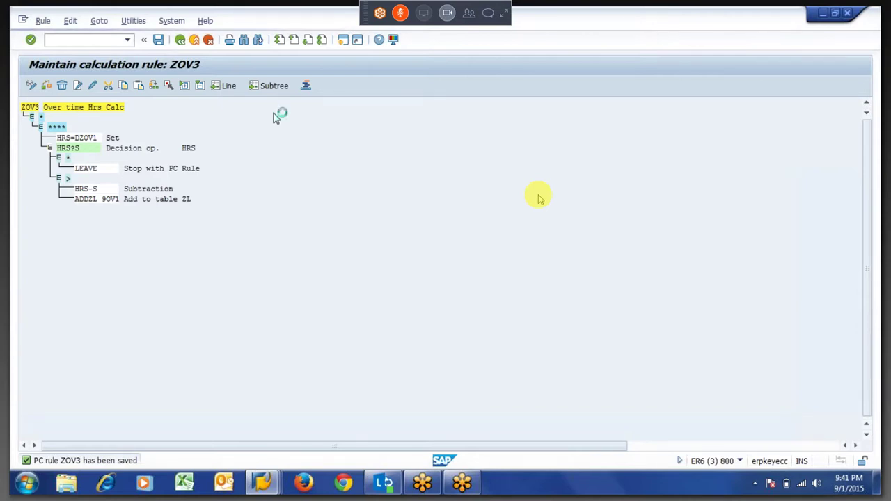
{"action": "key", "text": "F3"}
{"action": "key", "text": "F3"}
{"action": "type", "text": "spro"}
{"action": "key", "text": "Return"}
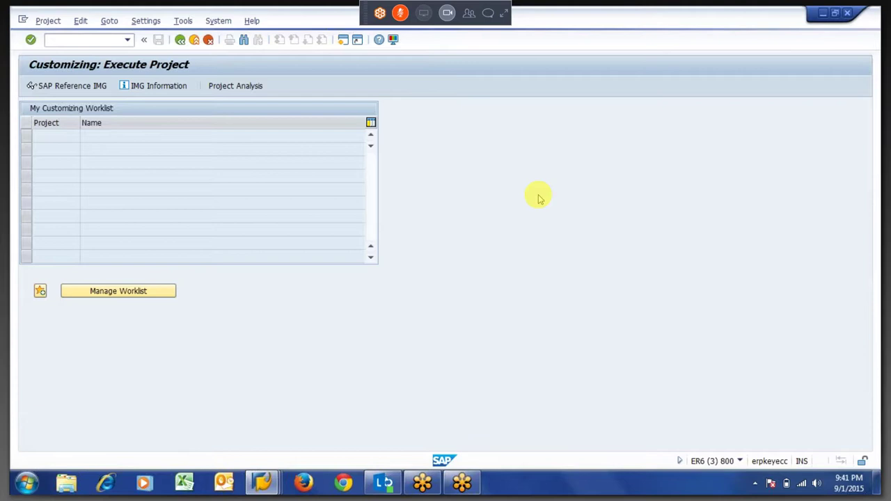
{"action": "key", "text": "F5"}
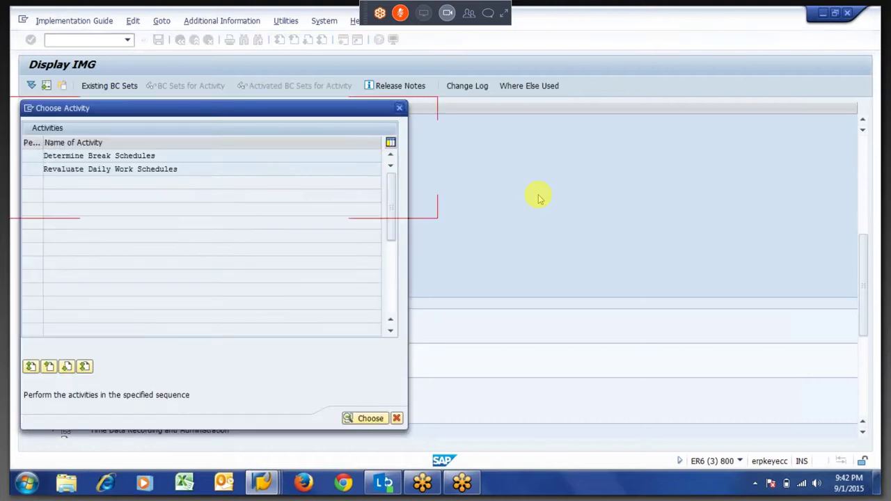
Step: Open the Determine Break Schedules activity and position the work break schedule list at grouping 66
{"action": "key", "text": "Return"}
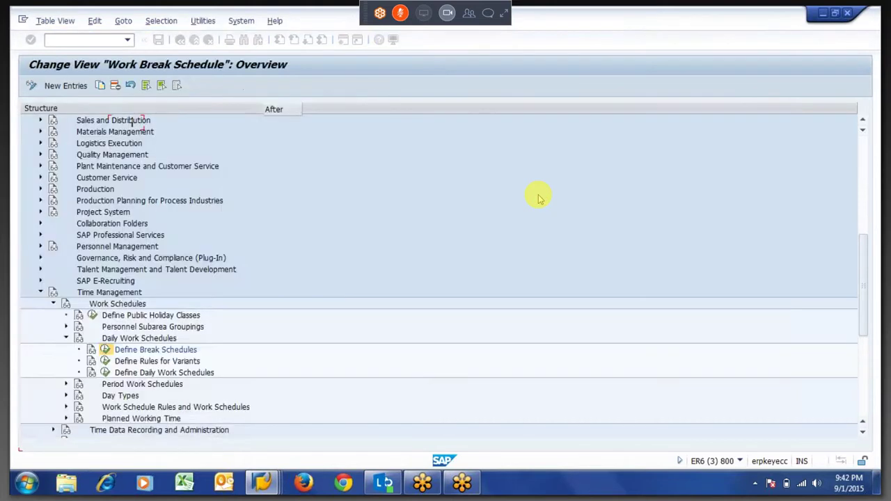
{"action": "key", "text": "Tab"}
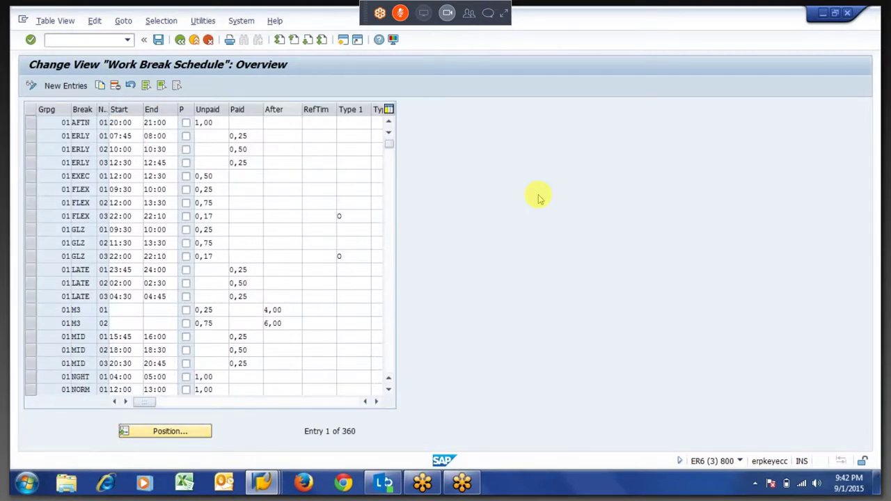
{"action": "key", "text": "Return"}
{"action": "type", "text": "66"}
{"action": "key", "text": "Return"}
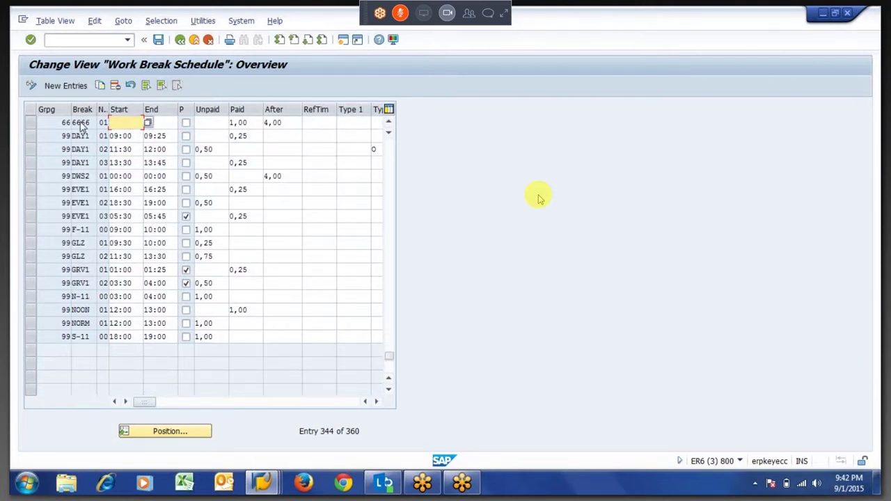
Step: Leave the break schedules, open the Define Daily Work Schedules activity, and position its list at grouping 66
{"action": "key", "text": "F3"}
{"action": "key", "text": "F3"}
{"action": "key", "text": "Down"}
{"action": "key", "text": "Down"}
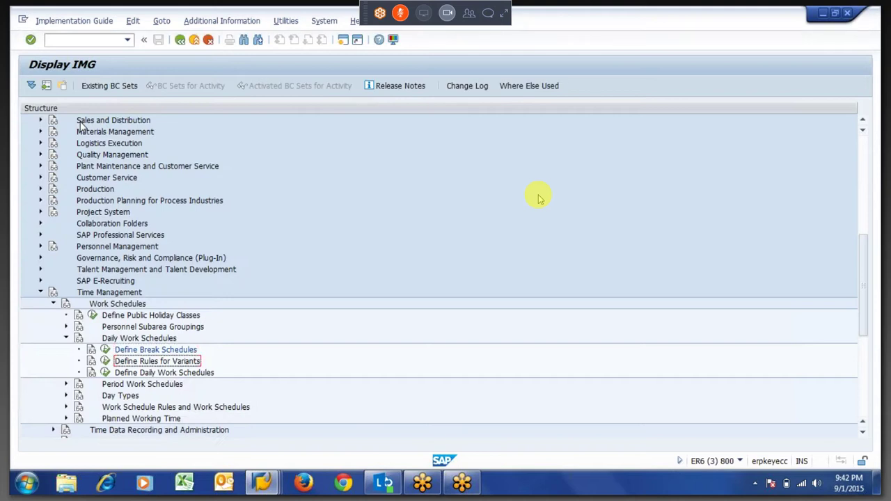
{"action": "key", "text": "Return"}
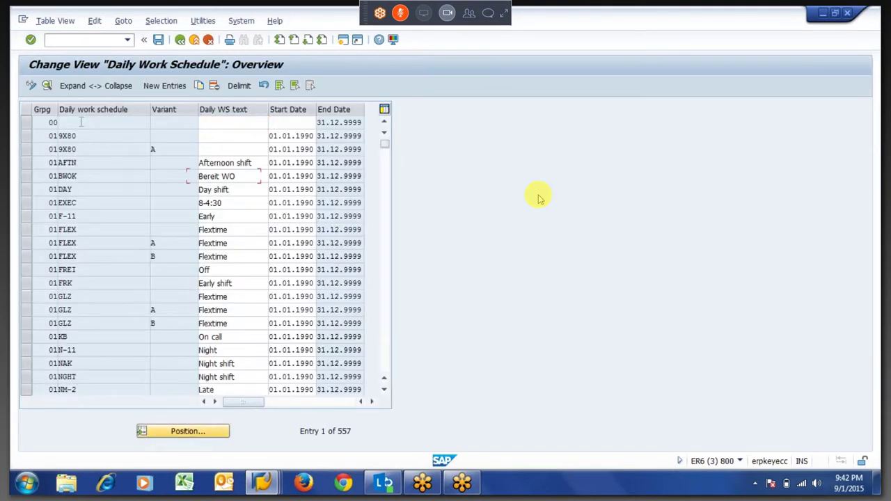
{"action": "key", "text": "ctrl+F11"}
{"action": "type", "text": "66"}
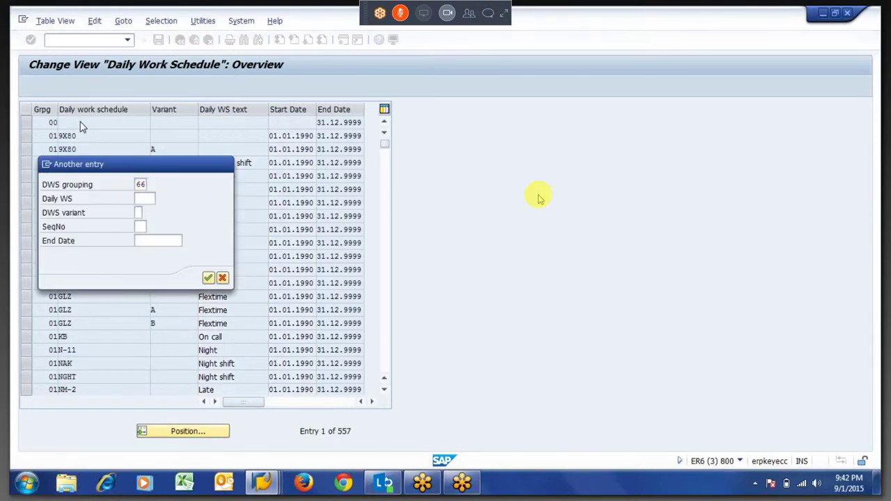
{"action": "key", "text": "Return"}
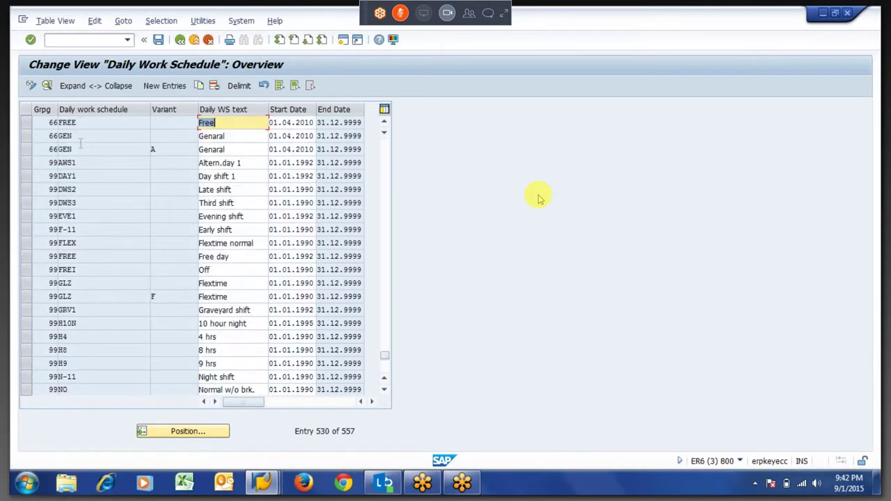
Step: Assign work break schedule 6666 to daily work schedule GEN (no variant) of grouping 66, save it, and return to the overview
{"action": "double_click", "coordinate": [82, 136]}
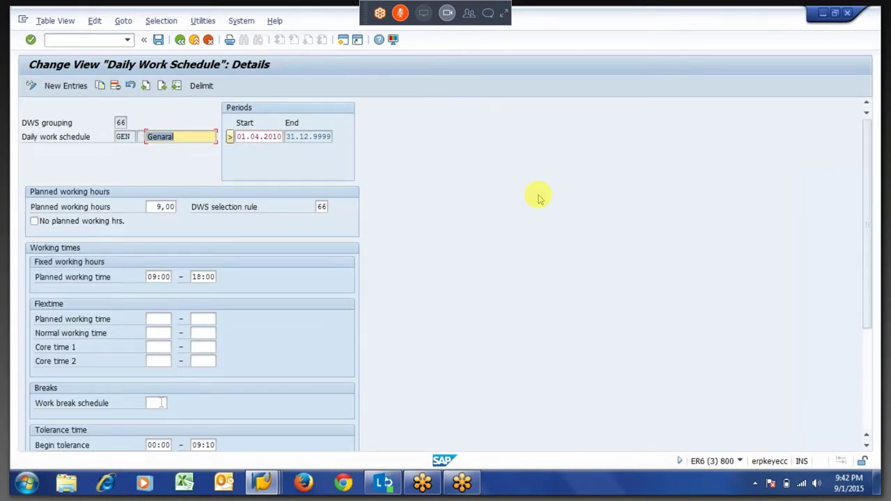
{"action": "left_click", "coordinate": [161, 403]}
{"action": "type", "text": "6666"}
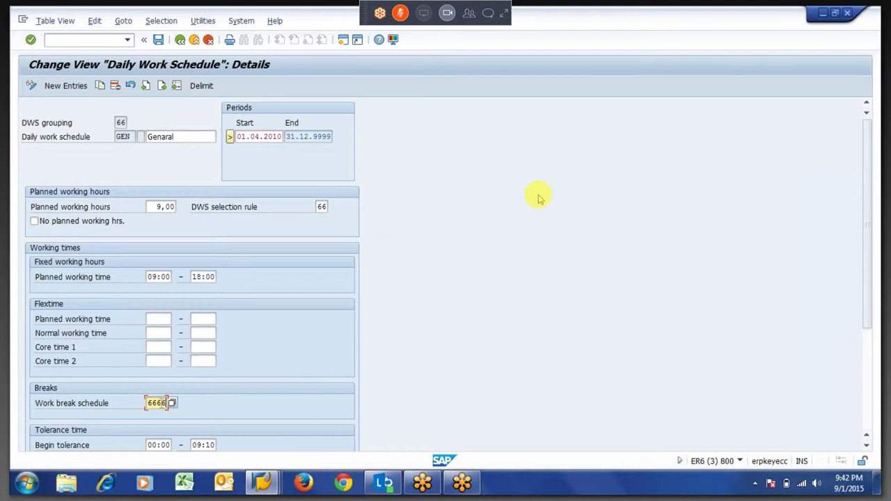
{"action": "key", "text": "Return"}
{"action": "left_click", "coordinate": [161, 406]}
{"action": "key", "text": "ctrl+s"}
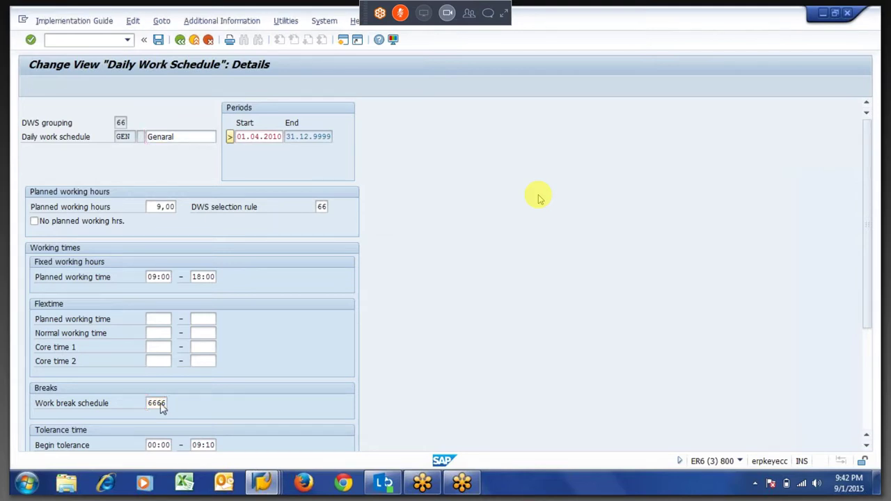
{"action": "key", "text": "Return"}
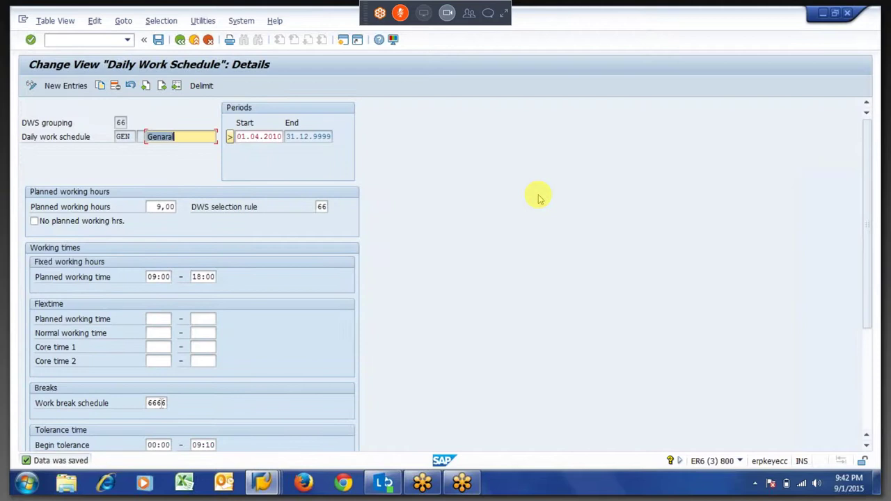
{"action": "key", "text": "F3"}
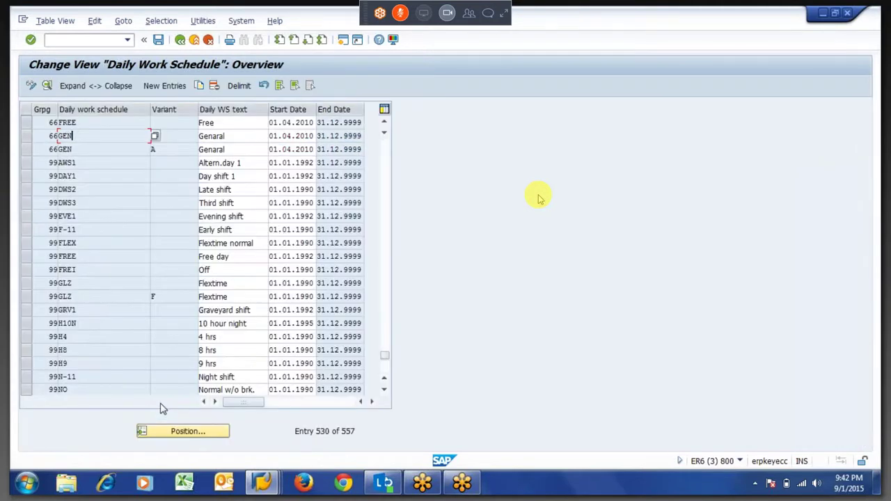
Step: Switch to the time evaluation session, leave the old log, and rerun the evaluation with schema ZM60 for 01.04.2015
{"action": "key", "text": "alt+Tab"}
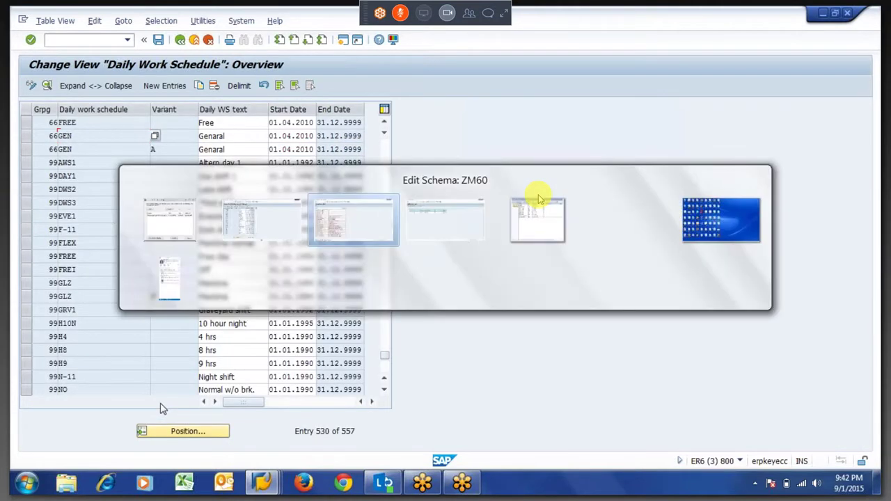
{"action": "key", "text": "alt+Tab"}
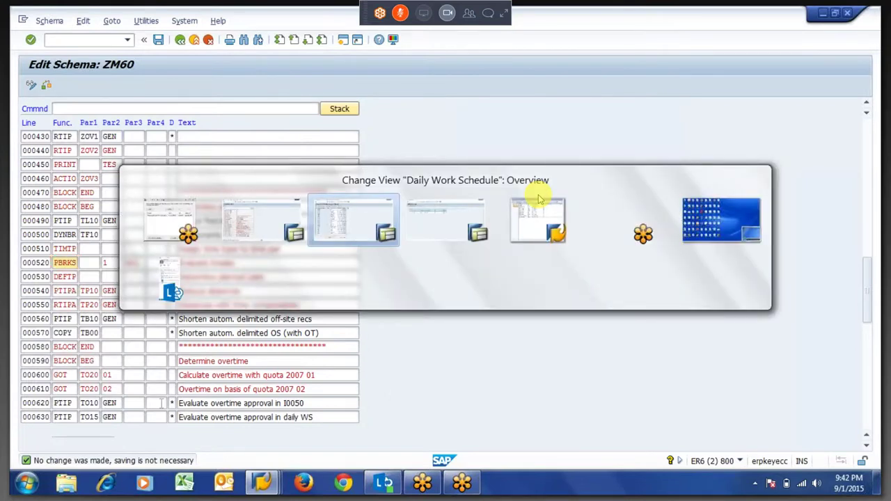
{"action": "key", "text": "alt+Tab"}
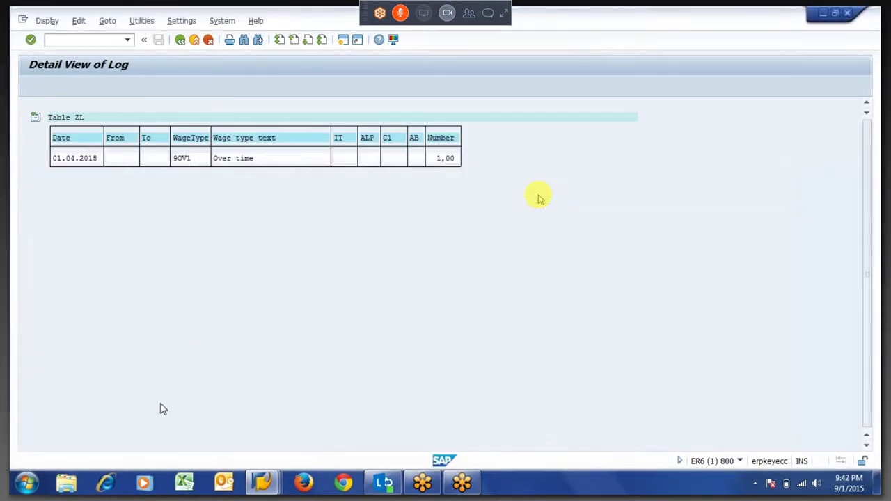
{"action": "key", "text": "F3"}
{"action": "key", "text": "F3"}
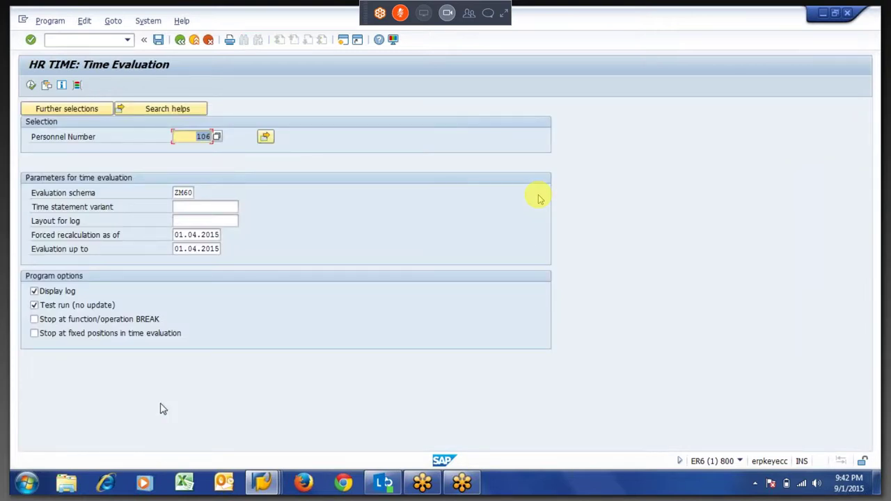
{"action": "key", "text": "F8"}
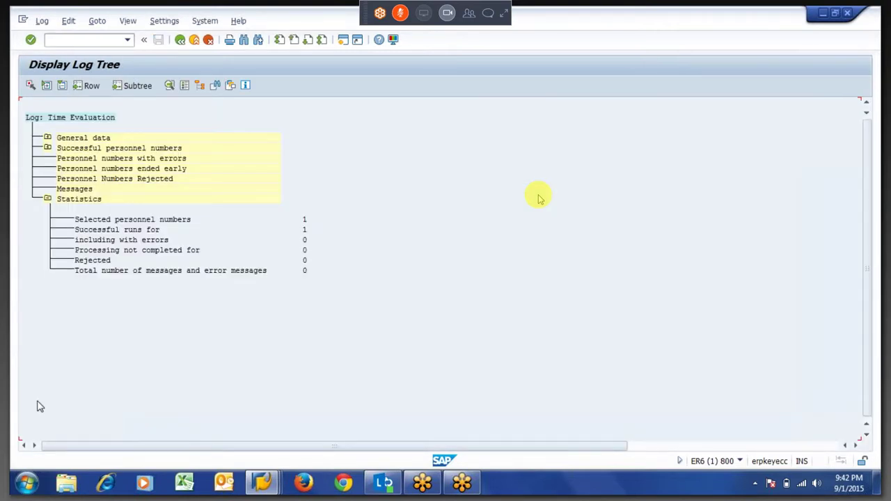
Step: Check table ZL in the CUMBT output under Manage time accounts for 01.04.2015, and return to the log tree
{"action": "left_click", "coordinate": [48, 149]}
{"action": "left_click", "coordinate": [65, 168]}
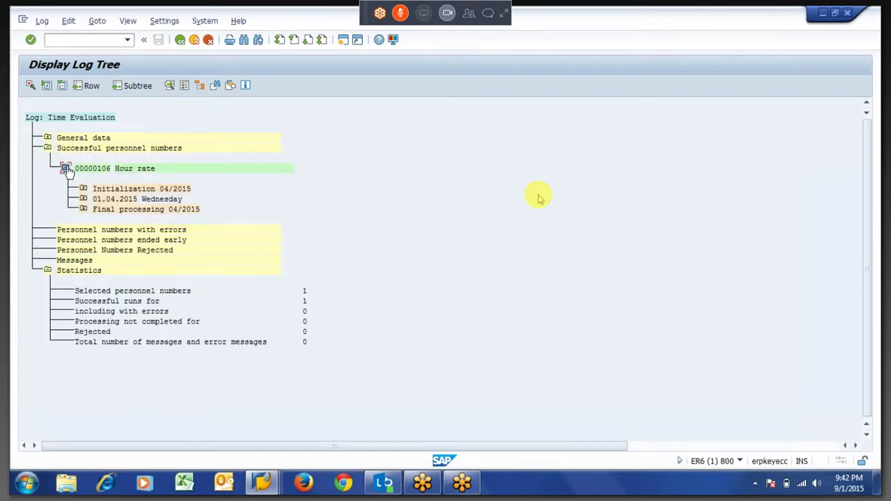
{"action": "left_click", "coordinate": [83, 199]}
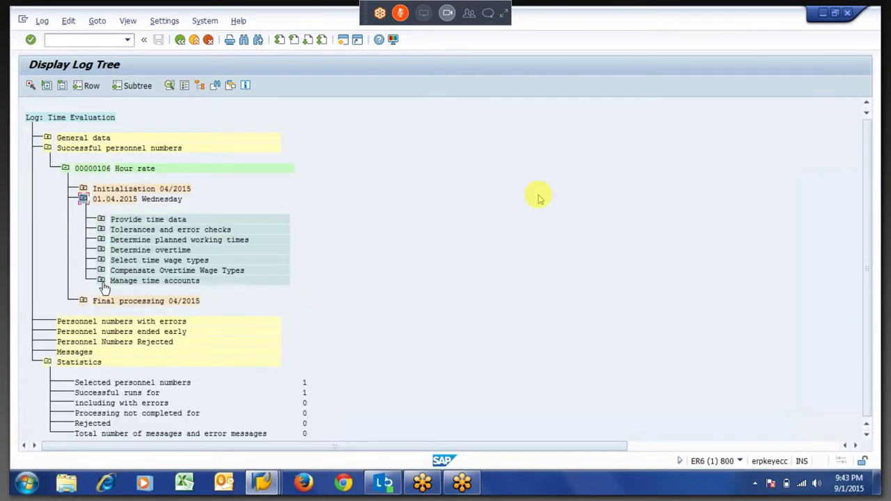
{"action": "left_click", "coordinate": [101, 280]}
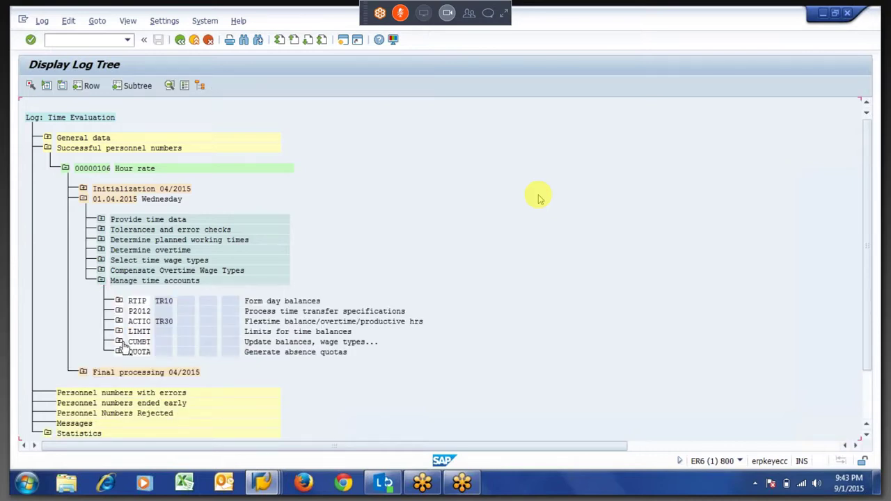
{"action": "left_click", "coordinate": [119, 342]}
{"action": "left_click", "coordinate": [136, 372]}
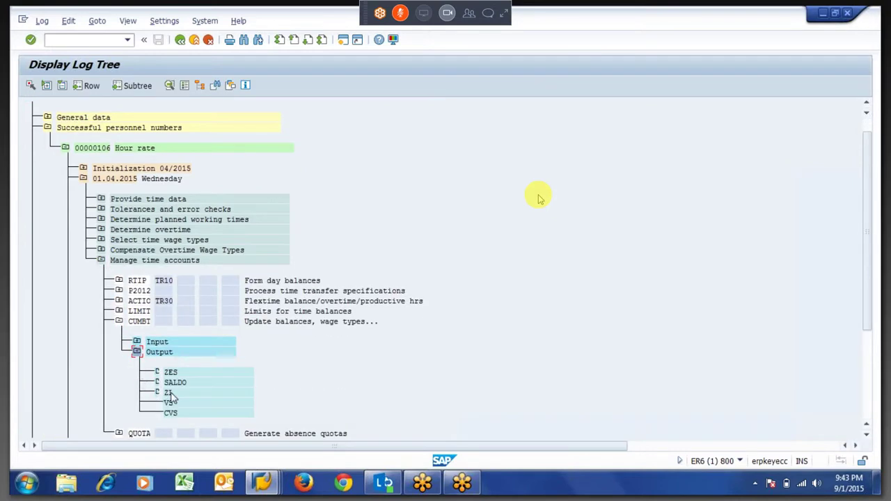
{"action": "double_click", "coordinate": [170, 395]}
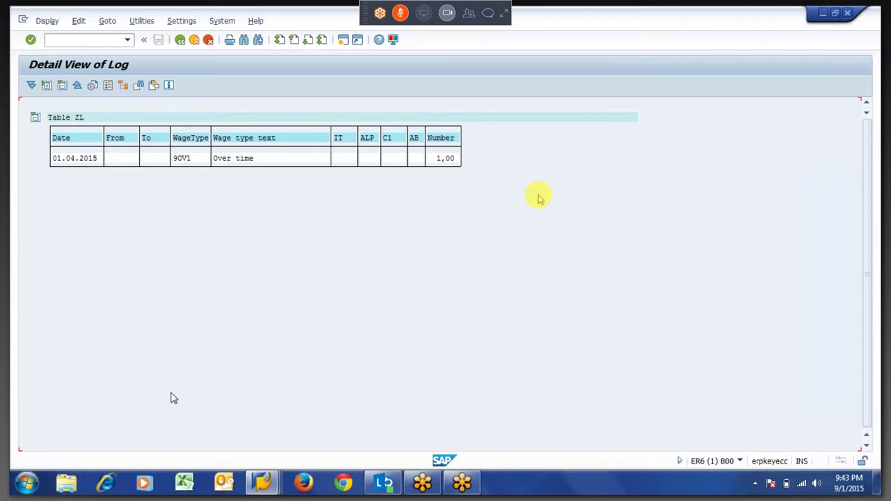
{"action": "key", "text": "F3"}
Step: Collapse Manage time accounts in the log tree and expand the Tolerances and error checks and Provide time data nodes
{"action": "left_click", "coordinate": [101, 199]}
{"action": "left_click", "coordinate": [101, 199]}
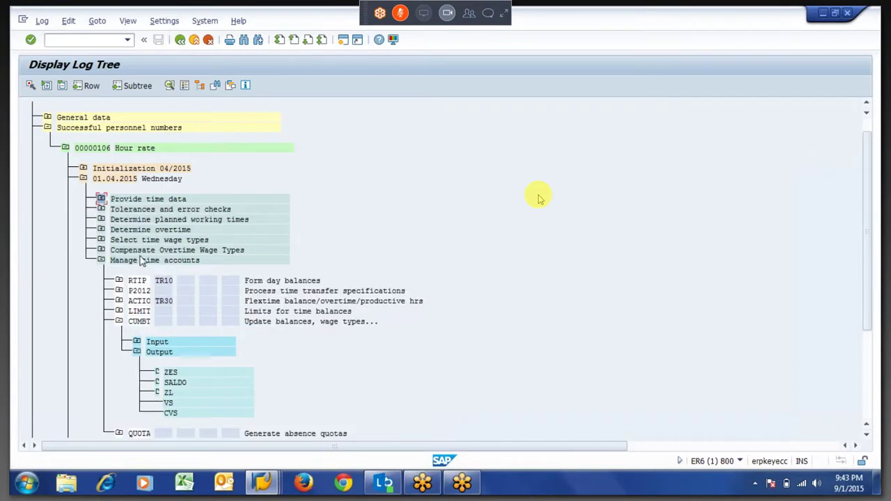
{"action": "left_click", "coordinate": [119, 321]}
{"action": "left_click", "coordinate": [101, 259]}
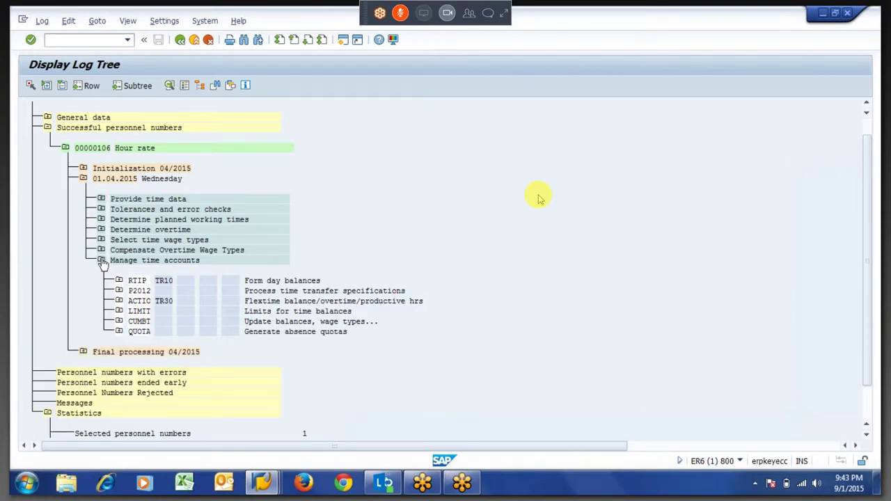
{"action": "left_click", "coordinate": [101, 208]}
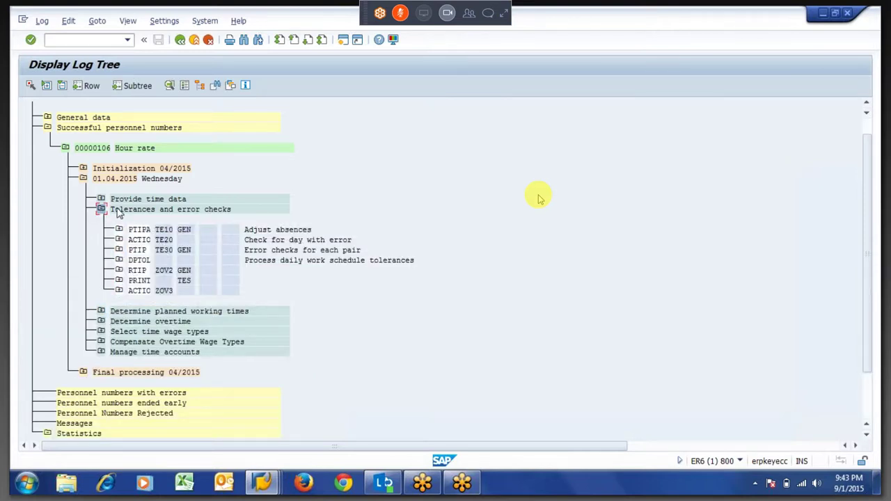
{"action": "left_click_drag", "start_coordinate": [111, 211], "coordinate": [276, 224]}
{"action": "left_click", "coordinate": [101, 199]}
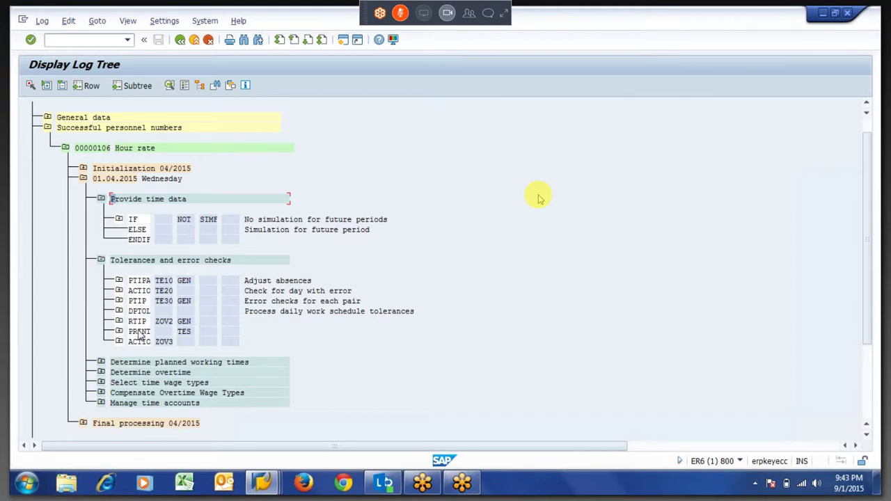
Step: Expand Determine planned working times and examine the processing order of functions DPTOL, RTIP ZOV2 and PBRKS
{"action": "left_click_drag", "start_coordinate": [130, 315], "coordinate": [155, 316]}
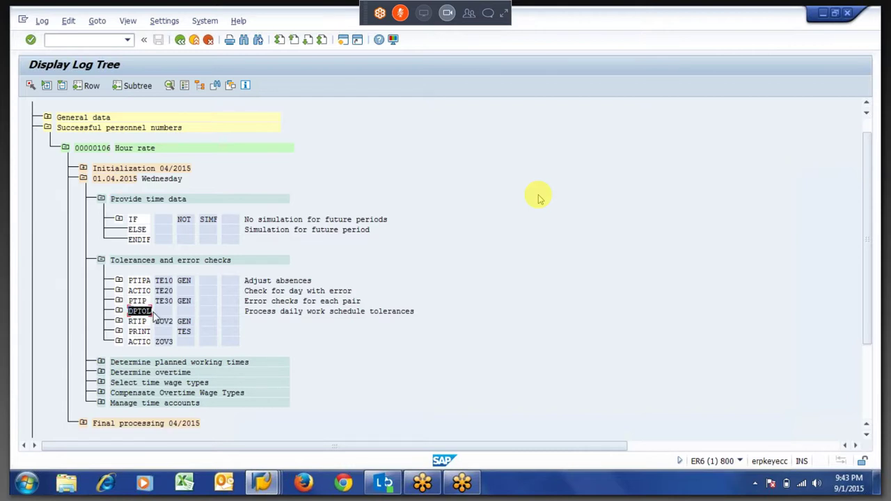
{"action": "left_click", "coordinate": [153, 316]}
{"action": "left_click", "coordinate": [101, 362]}
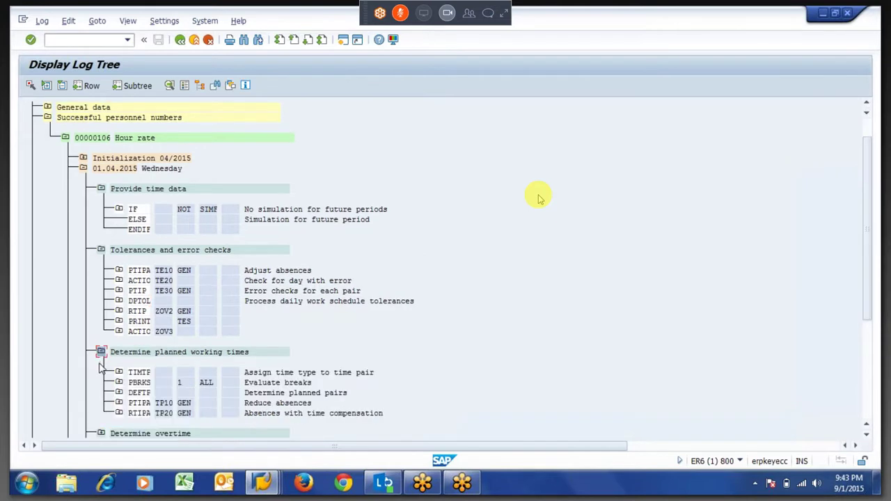
{"action": "left_click", "coordinate": [136, 383]}
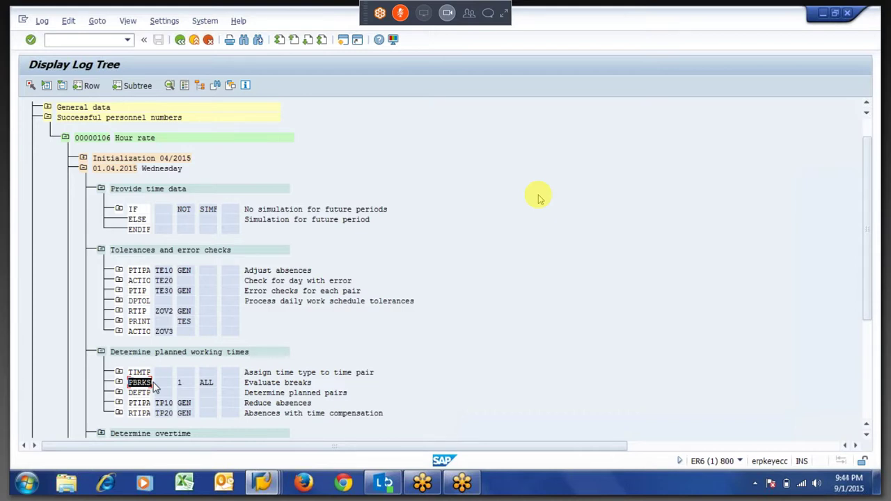
{"action": "left_click", "coordinate": [153, 385]}
{"action": "left_click", "coordinate": [133, 312]}
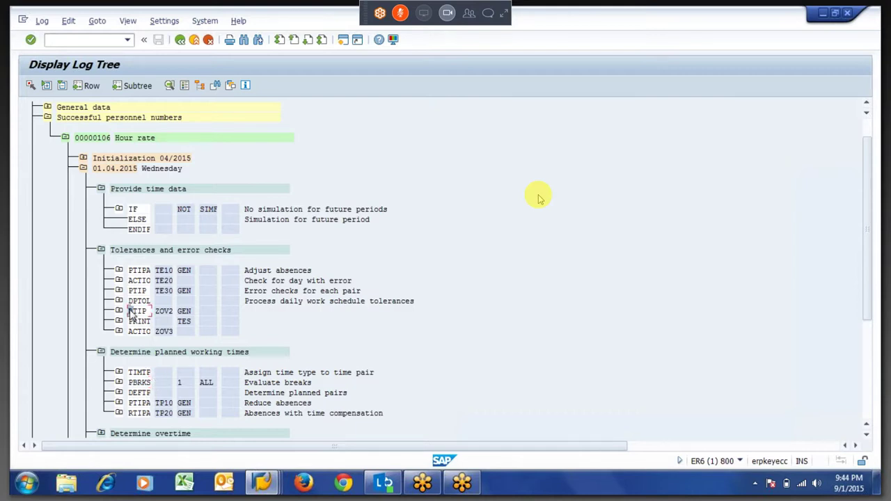
{"action": "left_click", "coordinate": [136, 304]}
{"action": "left_click", "coordinate": [133, 312]}
{"action": "left_click", "coordinate": [133, 394]}
{"action": "left_click", "coordinate": [138, 383]}
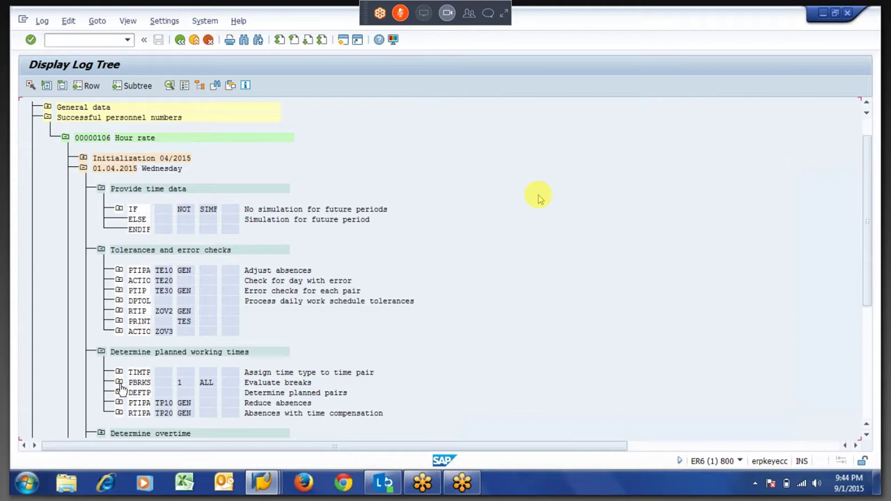
Step: Open table TIP from the input of function PBRKS and examine the processing type of the 12:00 to 13:00 pair
{"action": "left_click", "coordinate": [119, 383]}
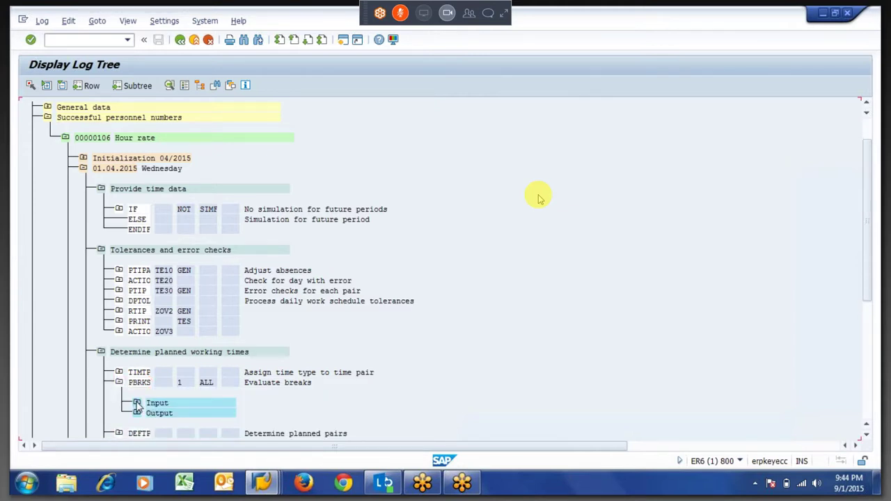
{"action": "left_click", "coordinate": [137, 403]}
{"action": "double_click", "coordinate": [173, 421]}
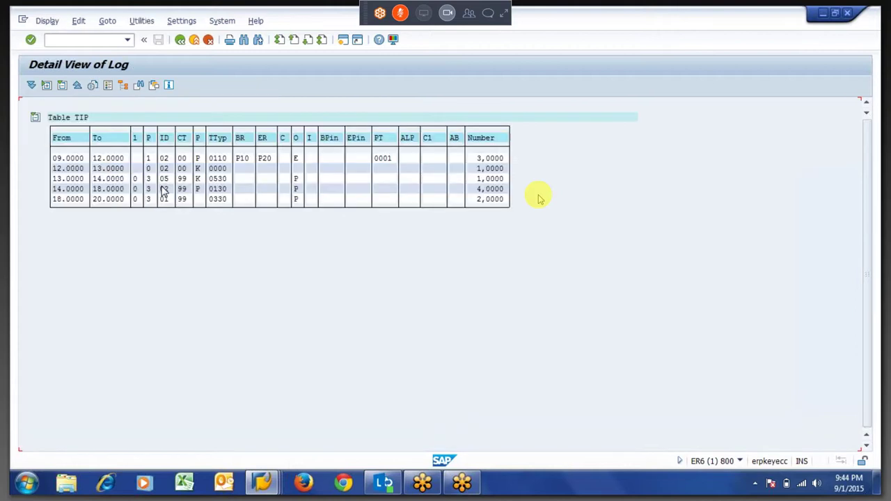
{"action": "left_click", "coordinate": [198, 170]}
{"action": "left_click", "coordinate": [181, 47]}
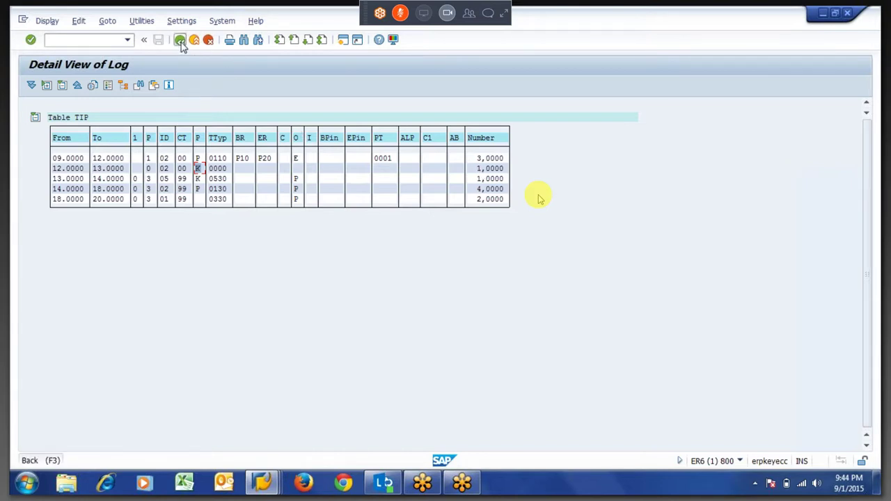
Step: Look up the meaning of time identifier 05 in the ID column's field help, and return to the log tree
{"action": "left_click", "coordinate": [165, 180]}
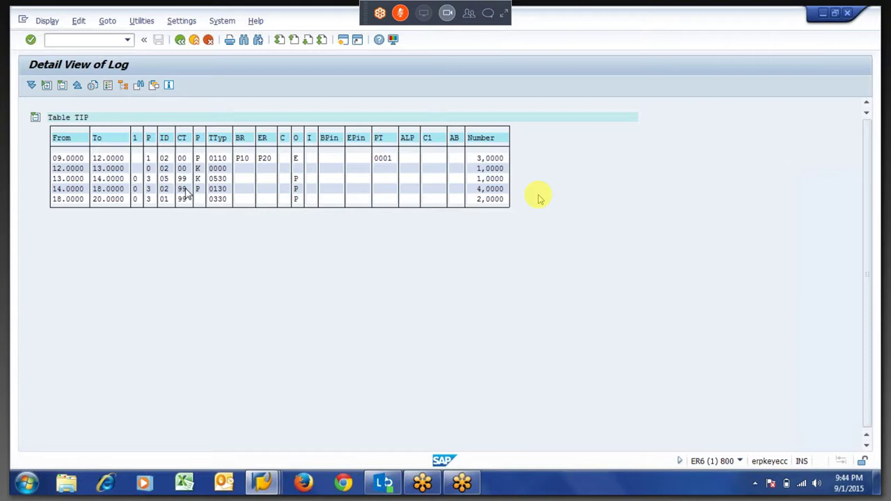
{"action": "left_click", "coordinate": [187, 190]}
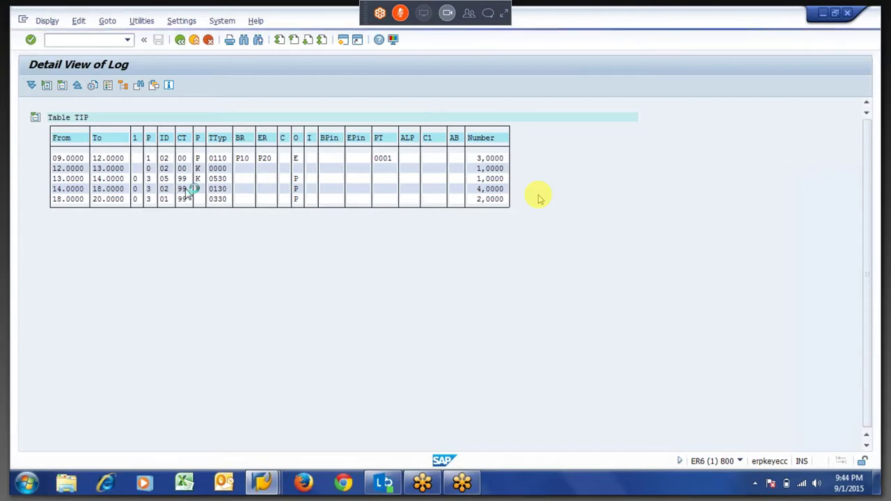
{"action": "left_click_drag", "start_coordinate": [97, 193], "coordinate": [117, 187]}
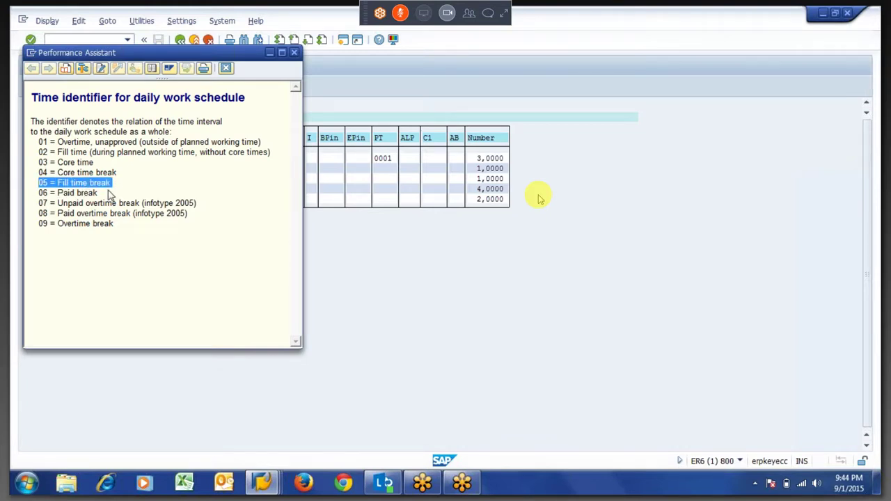
{"action": "left_click", "coordinate": [227, 70]}
{"action": "left_click", "coordinate": [180, 40]}
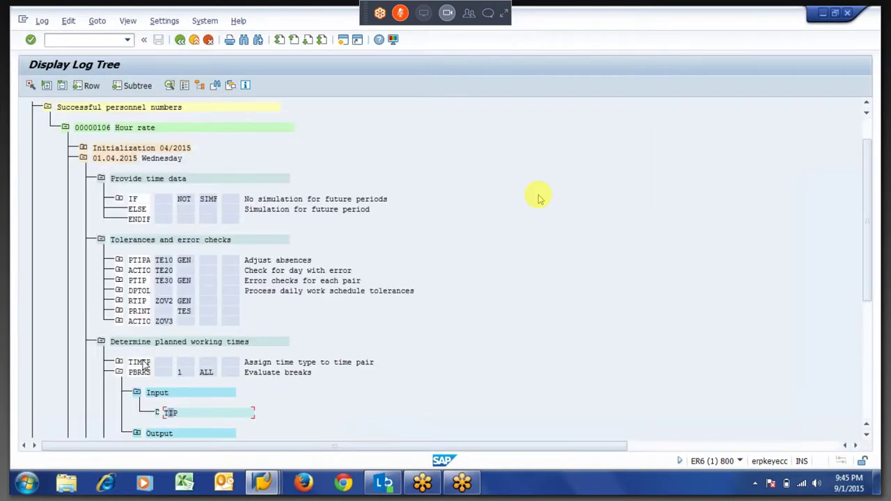
Step: Collapse function PBRKS in the log tree and open table TIP from the input of function TIMTP
{"action": "left_click", "coordinate": [119, 372]}
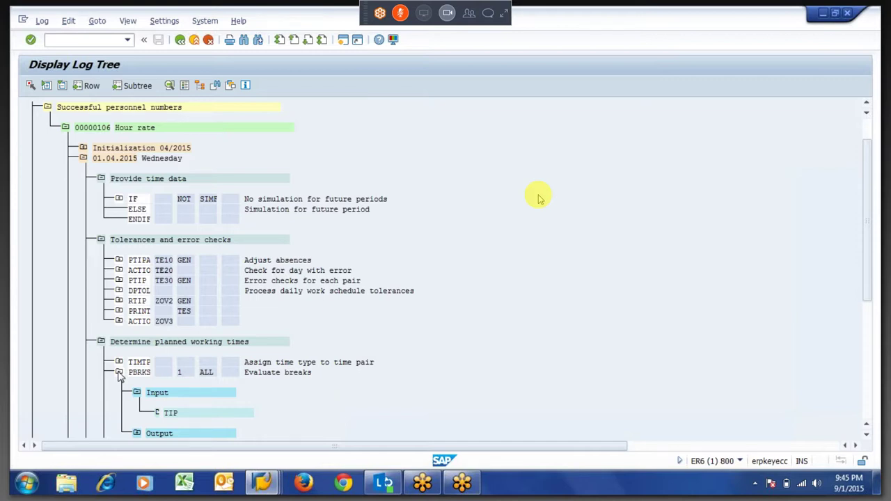
{"action": "left_click", "coordinate": [119, 373]}
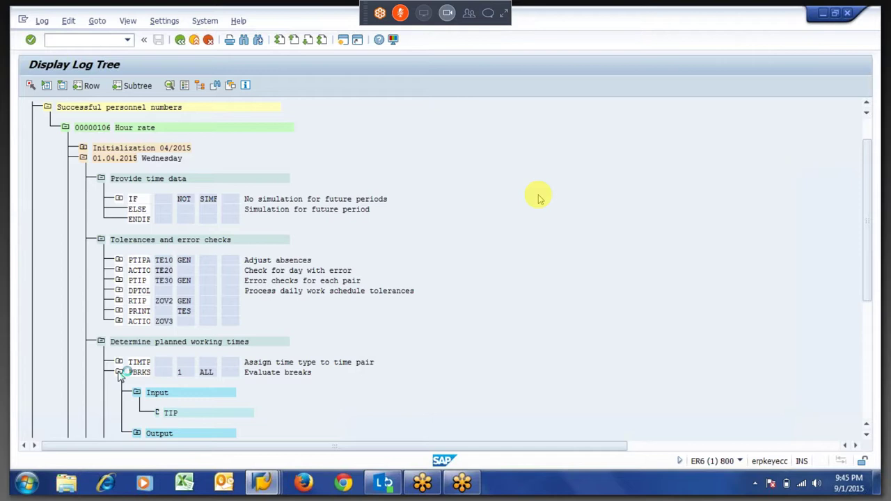
{"action": "left_click", "coordinate": [119, 373]}
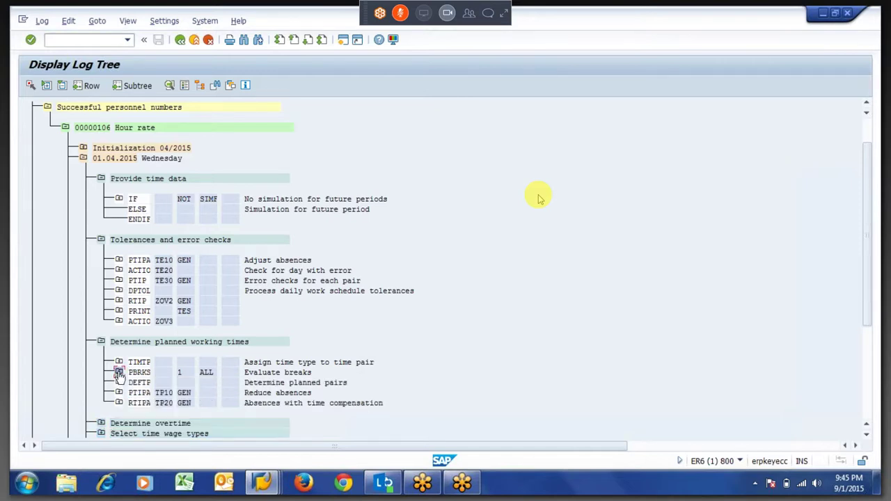
{"action": "left_click", "coordinate": [119, 362]}
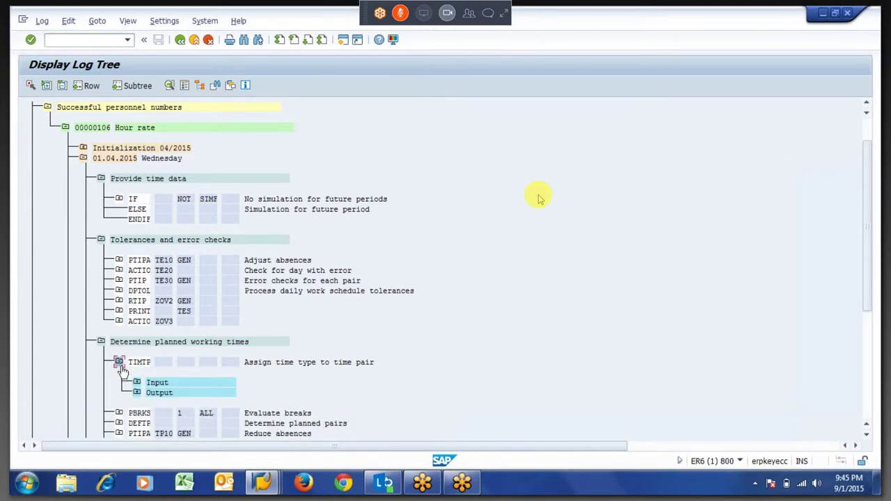
{"action": "double_click", "coordinate": [167, 393]}
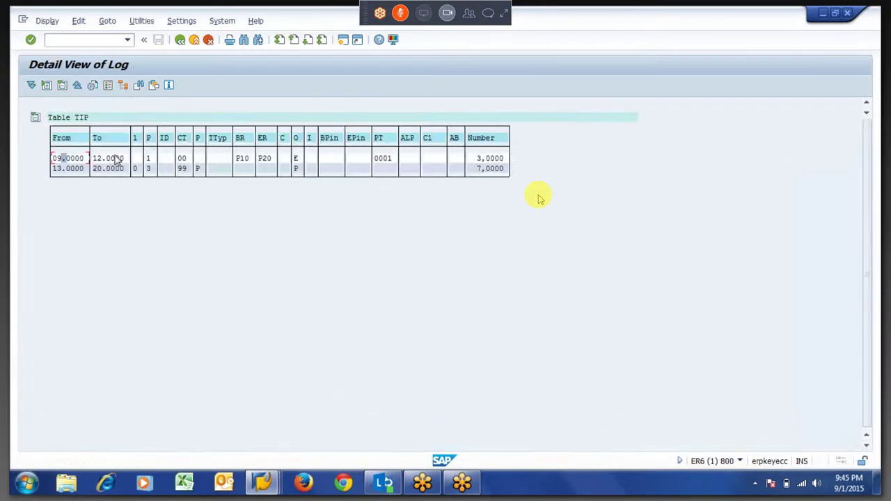
Step: Examine the 09:00 and 13:00 time pairs and their pair types in the input table, and return to the log tree
{"action": "left_click", "coordinate": [102, 172]}
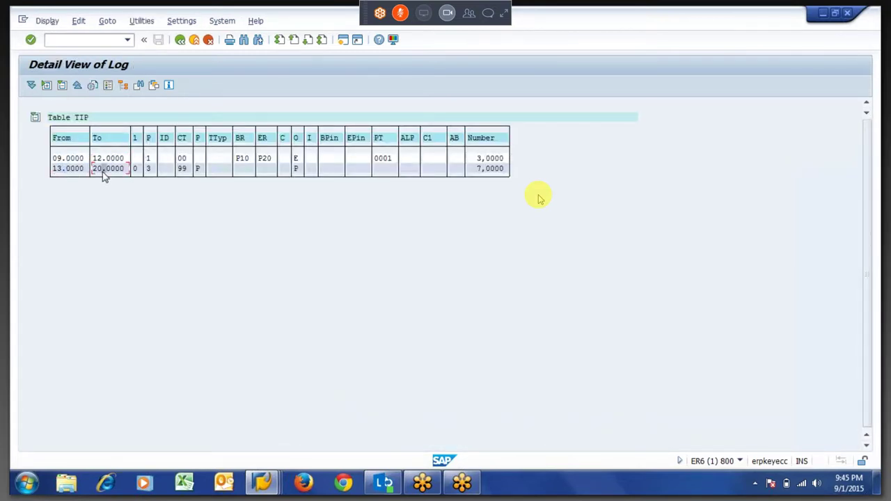
{"action": "left_click", "coordinate": [149, 159]}
{"action": "key", "text": "Tab"}
{"action": "key", "text": "Tab"}
{"action": "left_click", "coordinate": [147, 171]}
{"action": "left_click", "coordinate": [181, 40]}
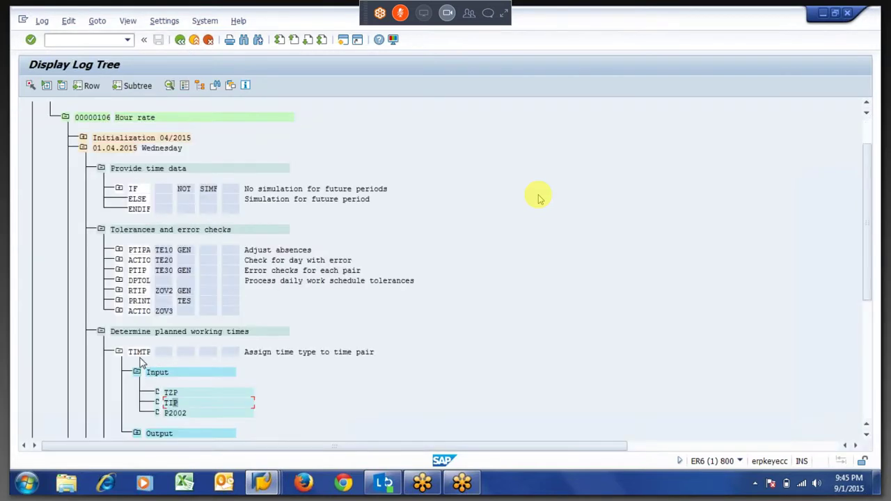
Step: Open table TIP from the output of function TIMTP, examine the assigned time types, and return to the log tree
{"action": "left_click", "coordinate": [139, 353]}
{"action": "left_click", "coordinate": [137, 433]}
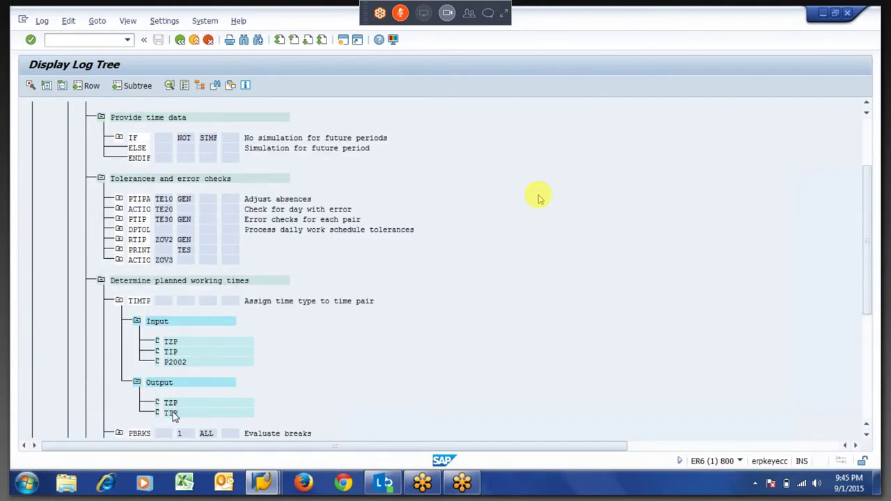
{"action": "double_click", "coordinate": [171, 413]}
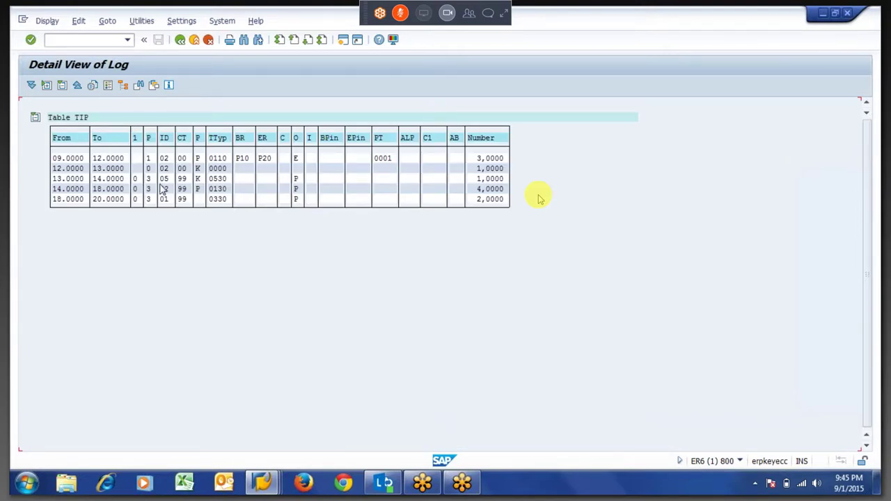
{"action": "left_click", "coordinate": [197, 159]}
{"action": "left_click_drag", "start_coordinate": [212, 158], "coordinate": [230, 209]}
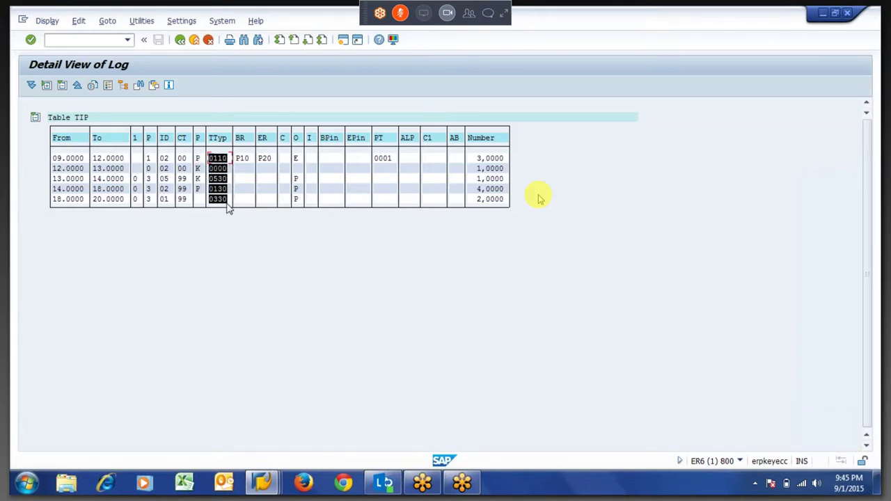
{"action": "key", "text": "ctrl+c"}
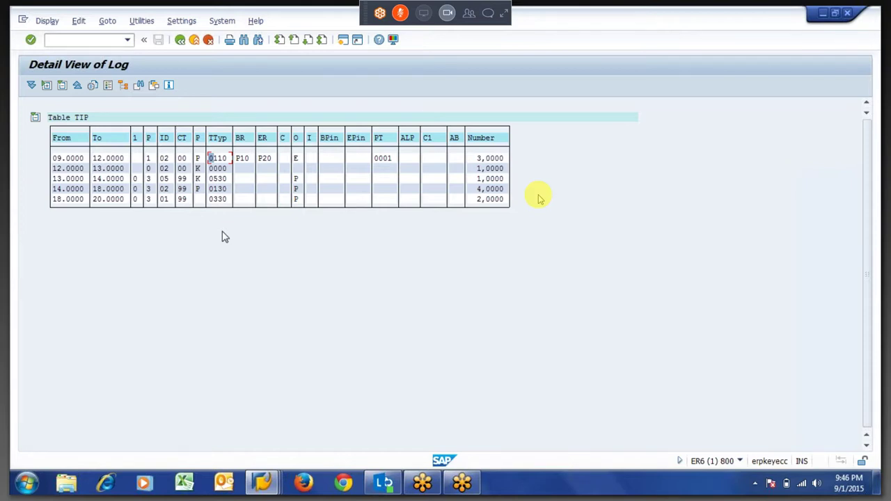
{"action": "key", "text": "F3"}
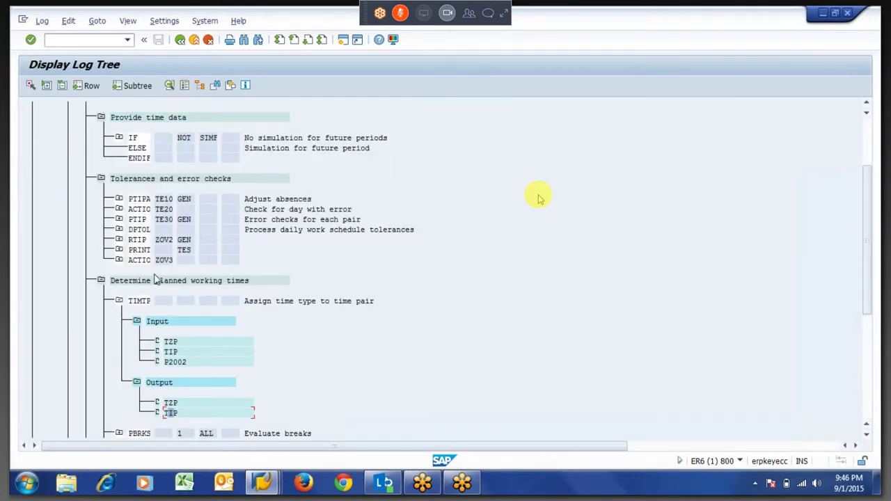
Step: Collapse Determine planned working times and expand the processing of function RTIP ZOV2 under Tolerances and error checks
{"action": "left_click", "coordinate": [119, 301]}
{"action": "left_click", "coordinate": [120, 301]}
{"action": "left_click", "coordinate": [101, 280]}
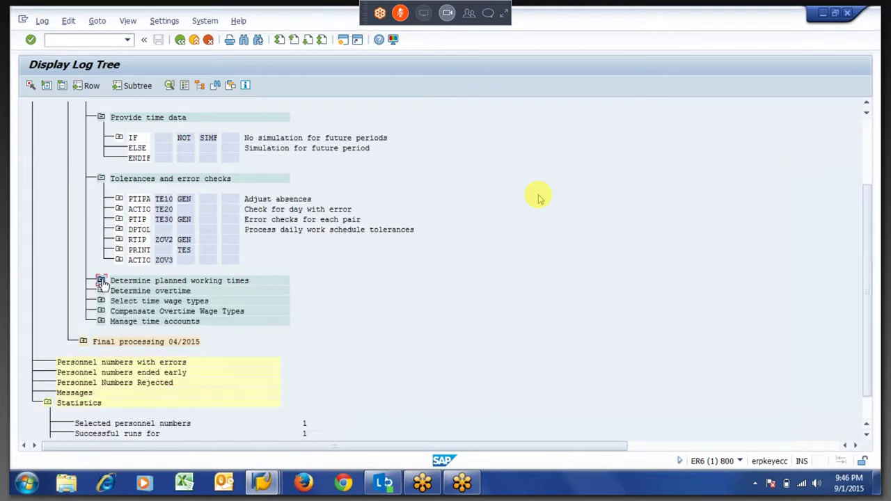
{"action": "left_click", "coordinate": [119, 239]}
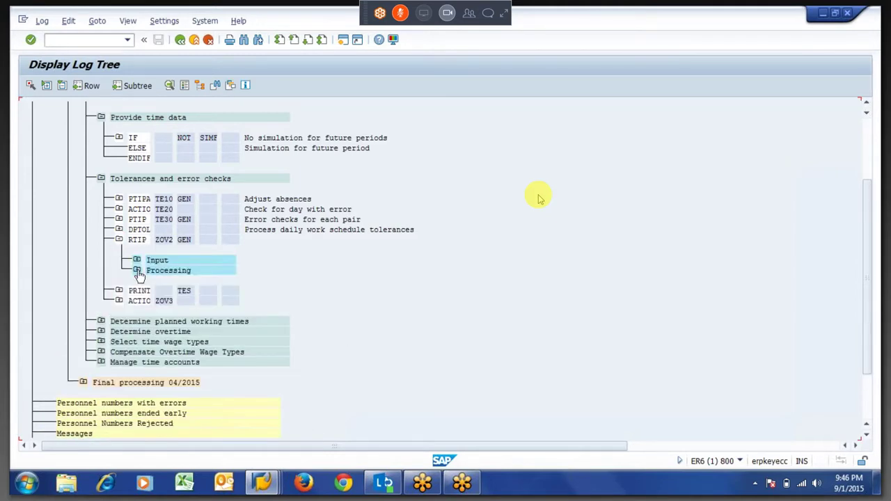
{"action": "left_click", "coordinate": [137, 270]}
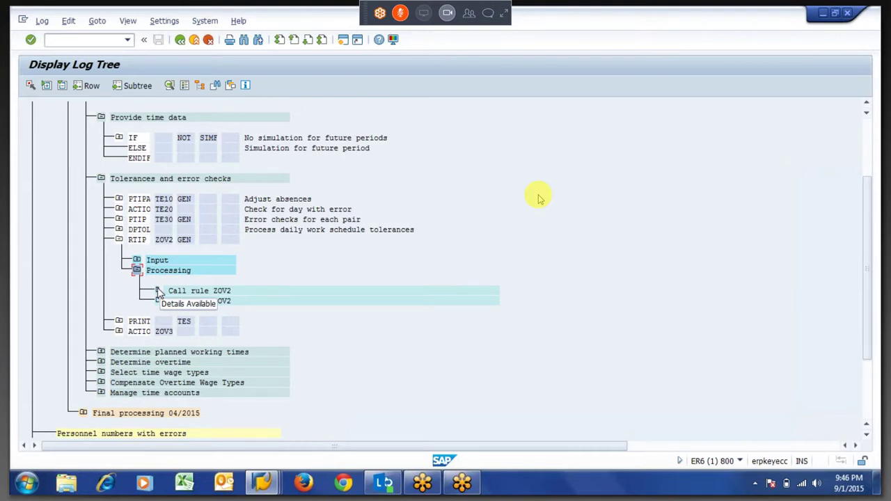
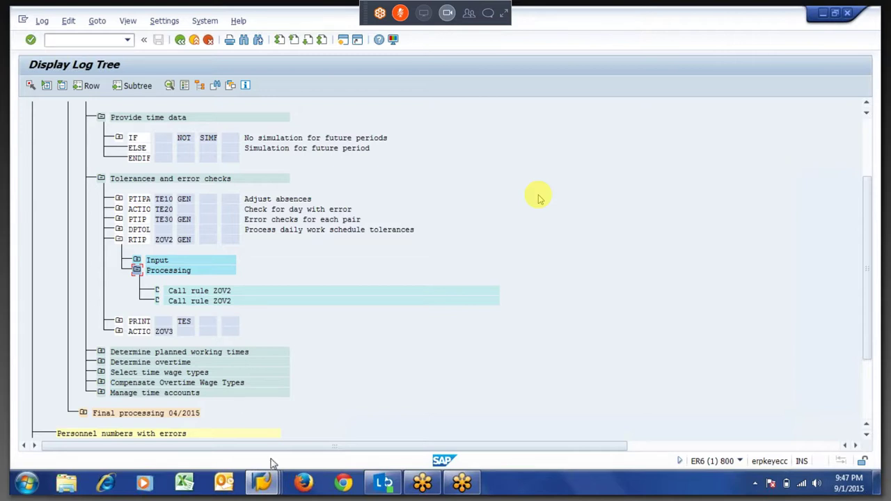
{"action": "mouse_move", "coordinate": [262, 490]}
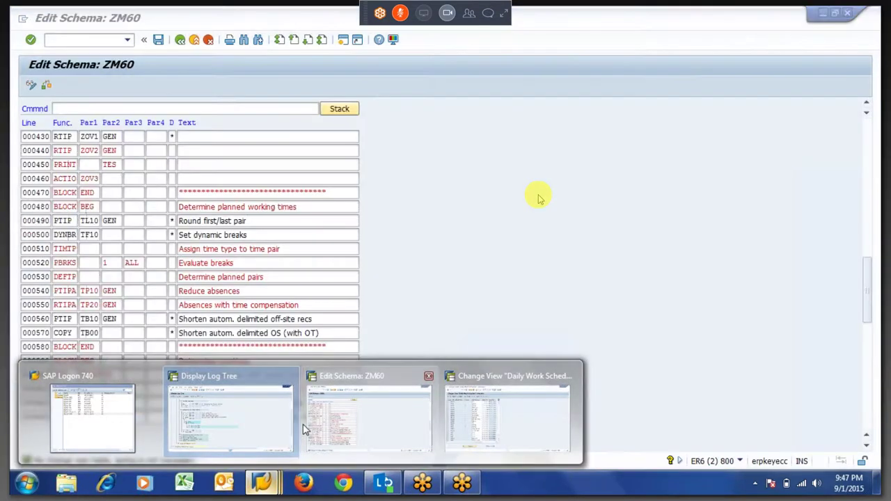
{"action": "left_click", "coordinate": [232, 429]}
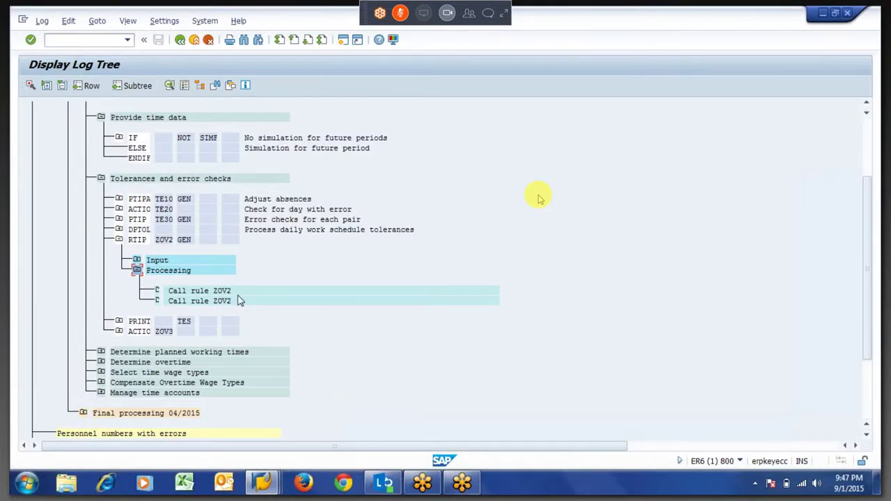
Step: Switch to the GoToMeeting chat and send everyone the message "we can start tommorow sir"
{"action": "left_click", "coordinate": [503, 16]}
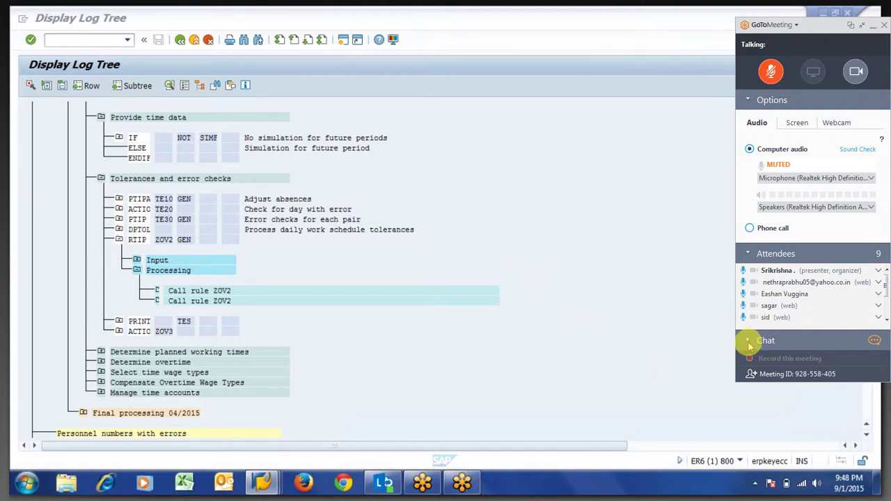
{"action": "left_click", "coordinate": [749, 341]}
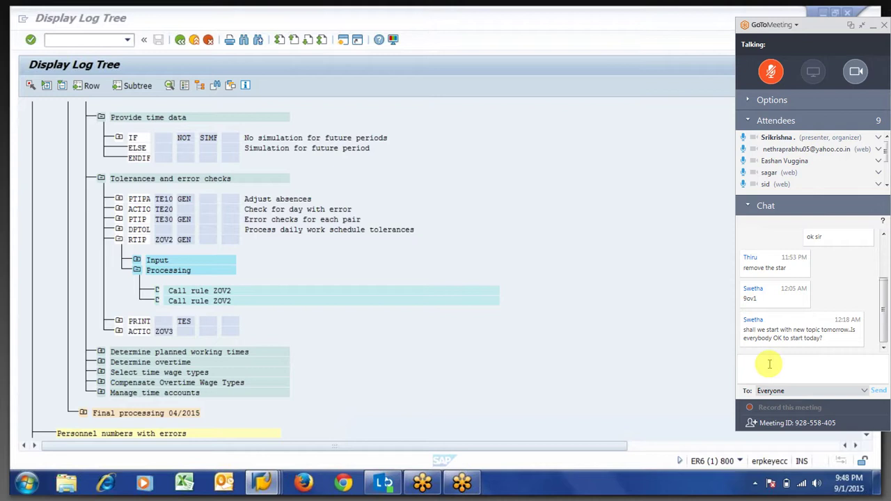
{"action": "left_click", "coordinate": [769, 363]}
{"action": "type", "text": "wel"}
{"action": "key", "text": "BackSpace"}
{"action": "type", "text": "can start tommo"}
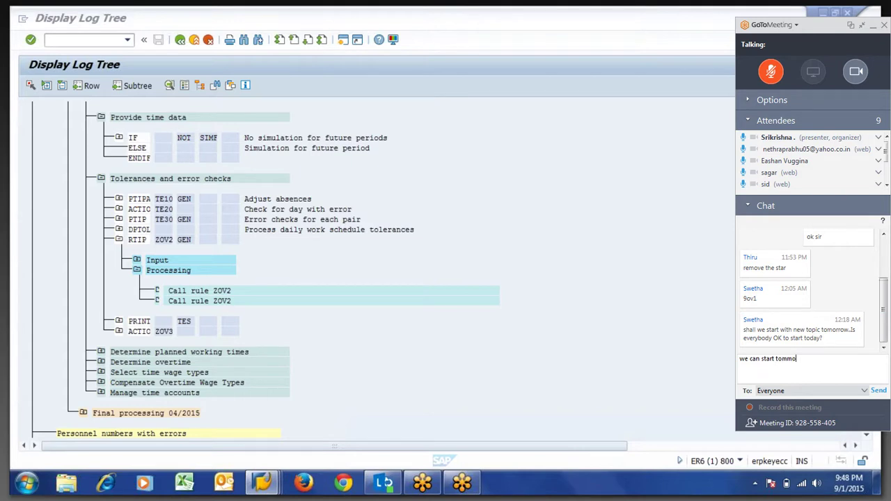
{"action": "type", "text": "row sir"}
{"action": "key", "text": "Return"}
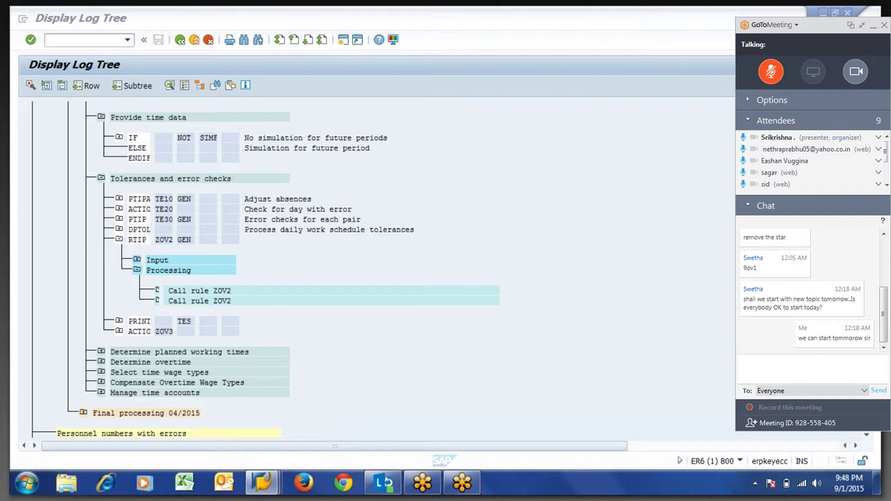
Step: Send everyone in the meeting chat the message "already late for me .."
{"action": "type", "text": "alre"}
{"action": "key", "text": "BackSpace"}
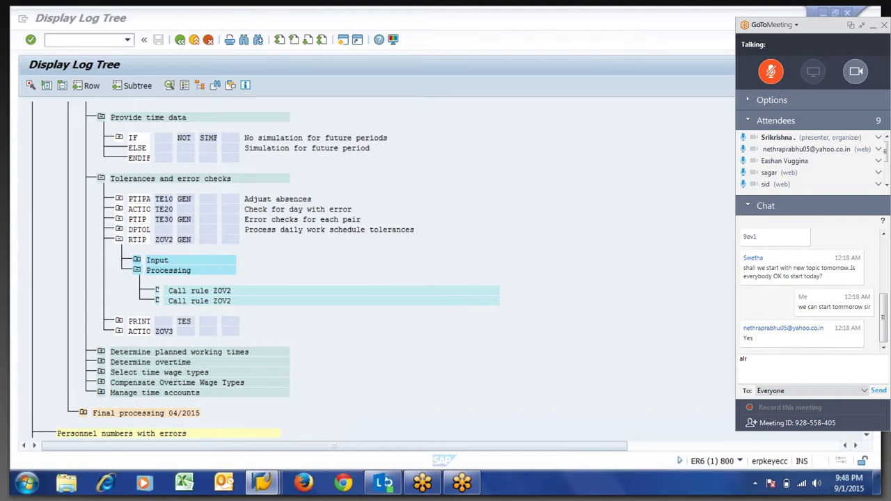
{"action": "type", "text": "eady late for me .."}
{"action": "key", "text": "Return"}
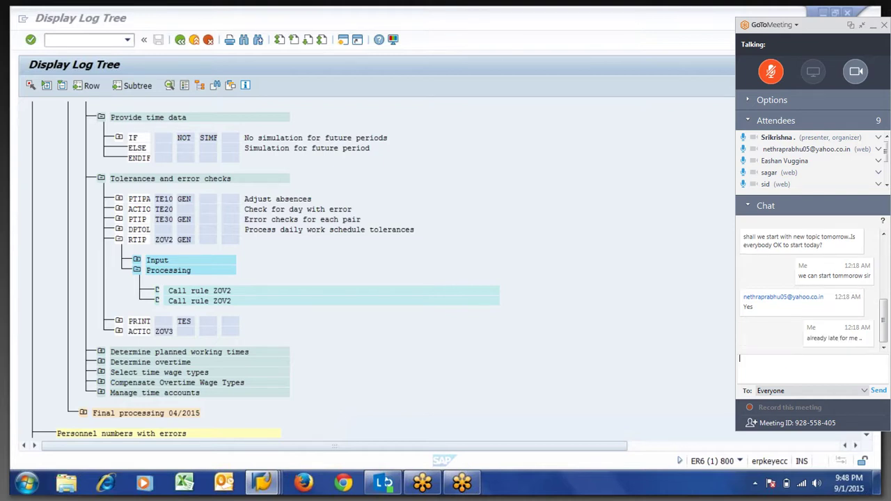
{"action": "left_click", "coordinate": [861, 23]}
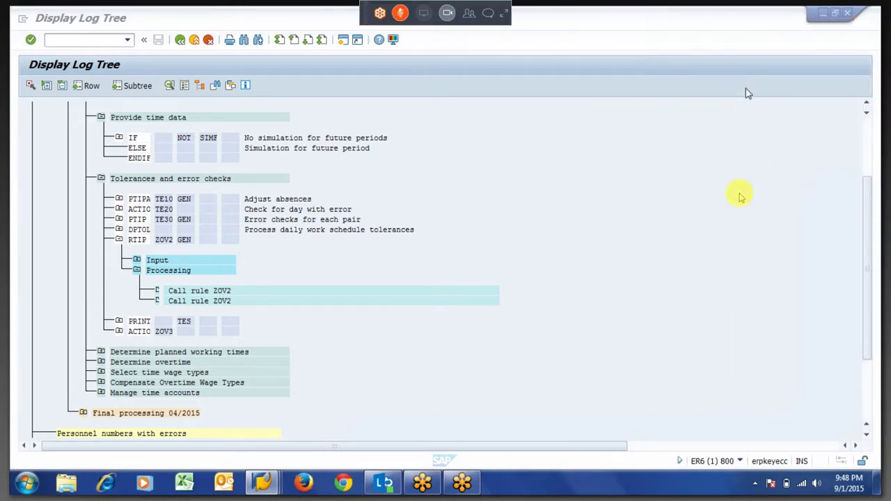
{"action": "key", "text": "Escape"}
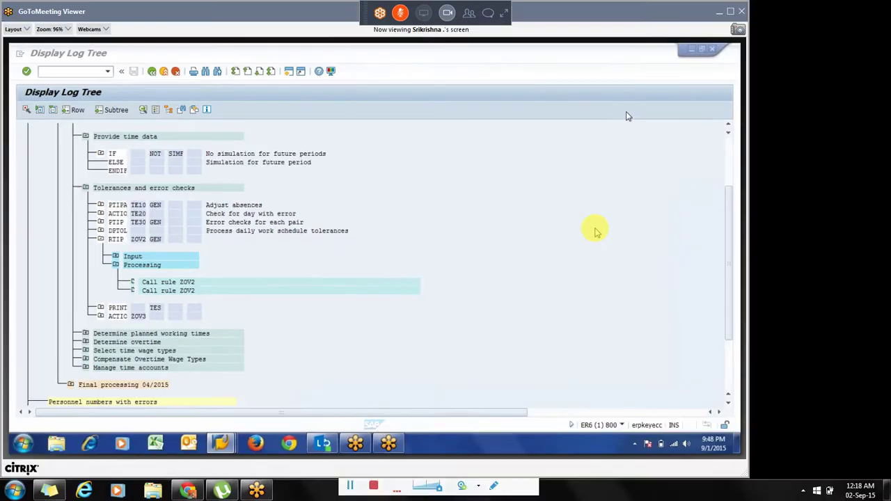
{"action": "left_click", "coordinate": [730, 12]}
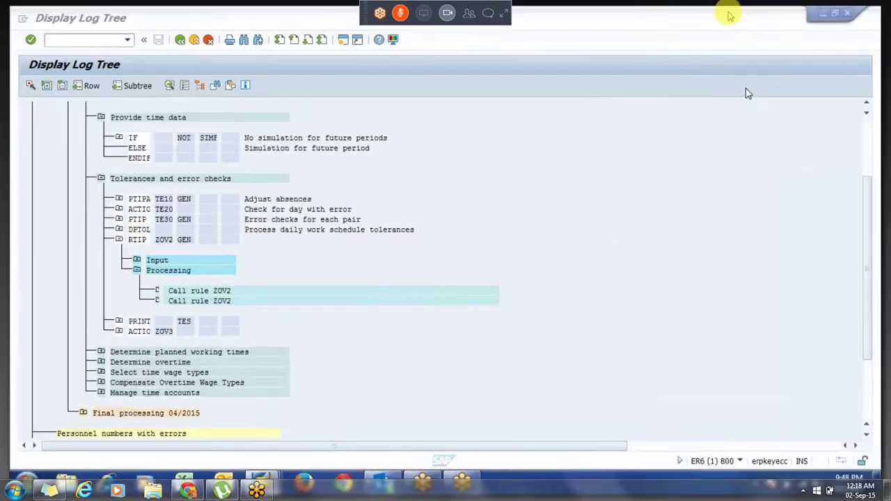
{"action": "left_click", "coordinate": [504, 13]}
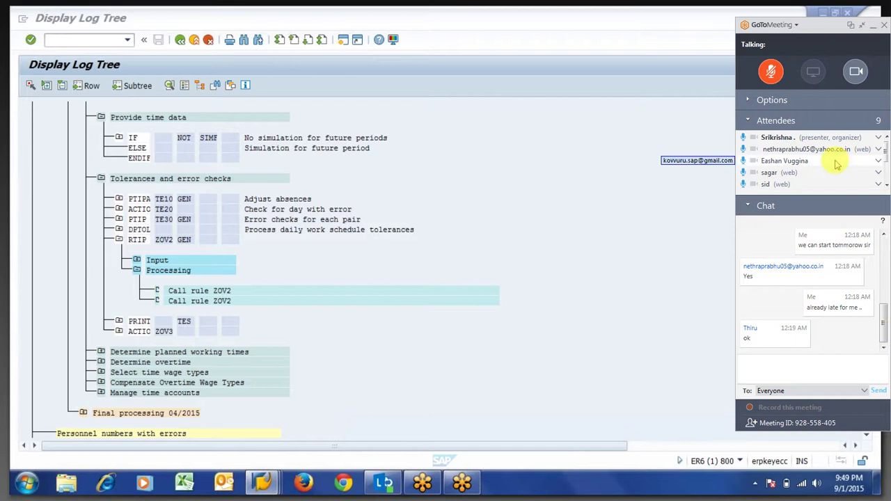
Step: Read back through the recent meeting chat messages and look through the list of attendees
{"action": "left_click", "coordinate": [747, 102]}
{"action": "left_click", "coordinate": [747, 102]}
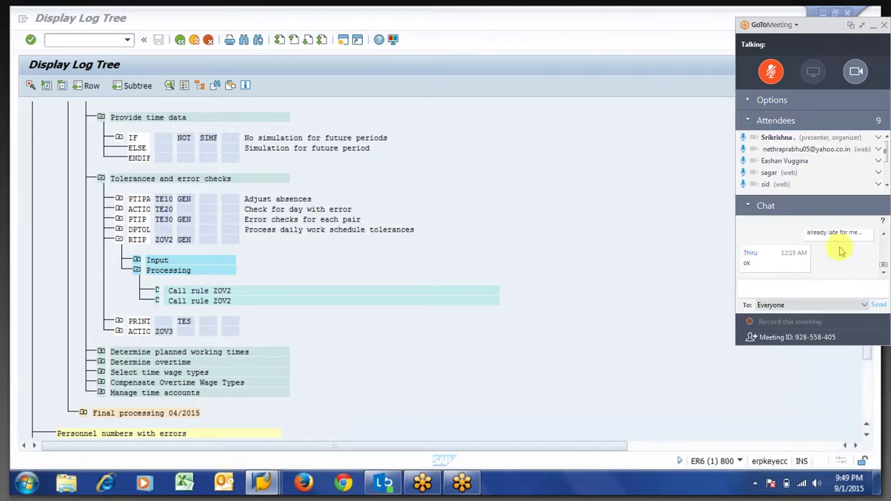
{"action": "scroll", "coordinate": [884, 240], "scroll_direction": "up", "scroll_amount": 3}
{"action": "scroll", "coordinate": [884, 238], "scroll_direction": "up", "scroll_amount": 2}
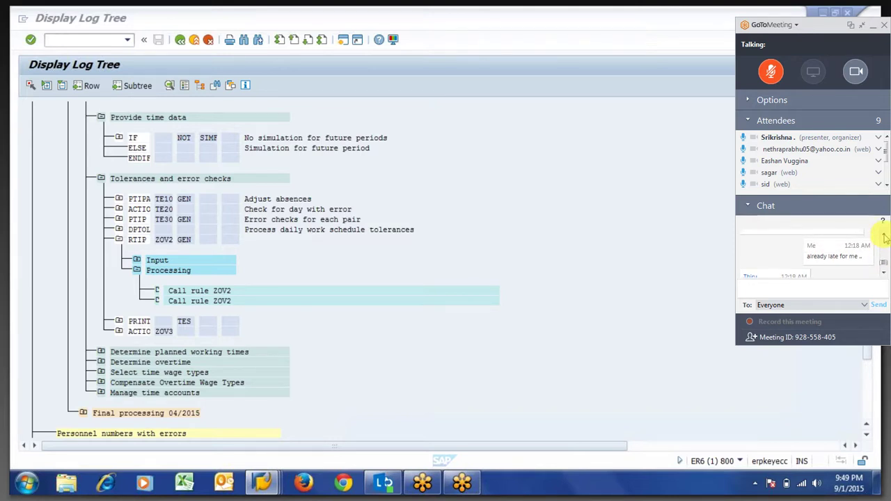
{"action": "scroll", "coordinate": [883, 236], "scroll_direction": "up", "scroll_amount": 2}
{"action": "scroll", "coordinate": [884, 237], "scroll_direction": "up", "scroll_amount": 1}
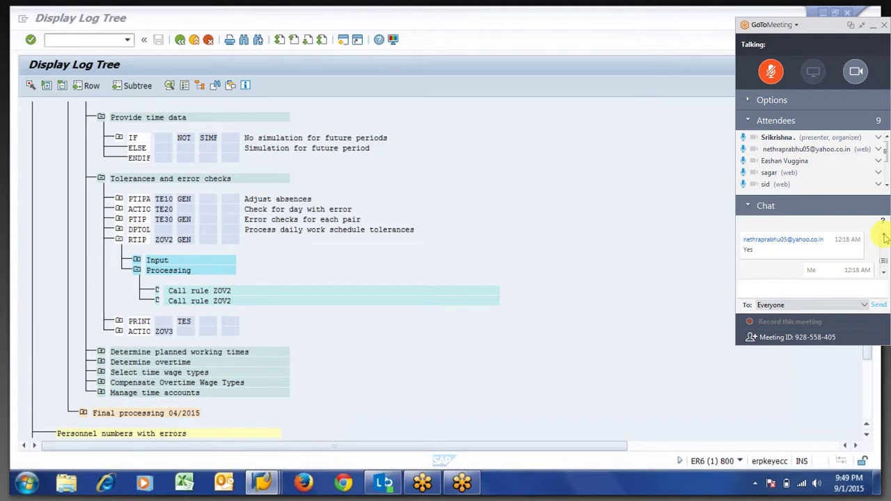
{"action": "scroll", "coordinate": [884, 272], "scroll_direction": "down", "scroll_amount": 5}
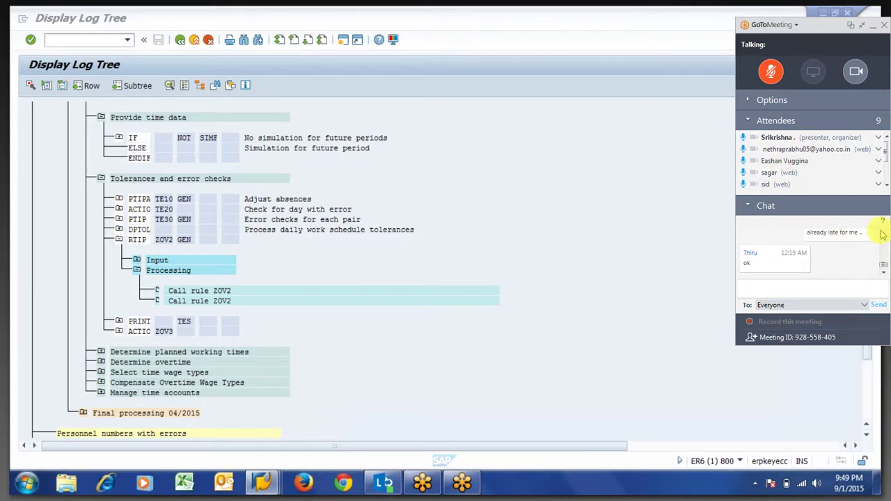
{"action": "scroll", "coordinate": [885, 238], "scroll_direction": "up", "scroll_amount": 1}
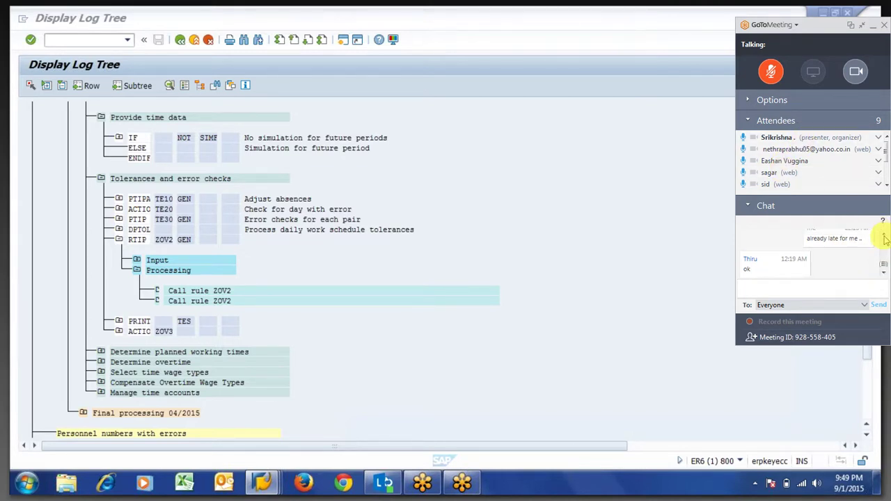
{"action": "left_click", "coordinate": [884, 272]}
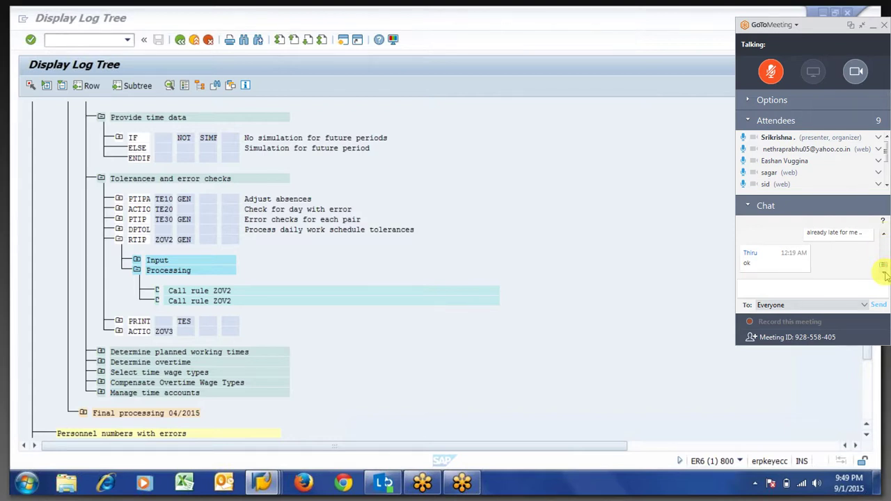
{"action": "mouse_move", "coordinate": [785, 163]}
{"action": "scroll", "coordinate": [886, 184], "scroll_direction": "down", "scroll_amount": 2}
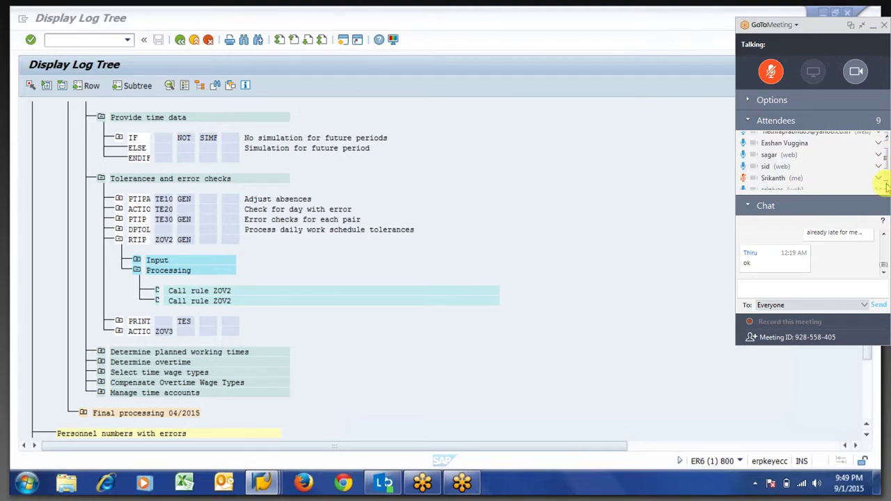
Step: Check the remaining attendees in the meeting list and reread the chat replies about starting the new topic tomorrow
{"action": "scroll", "coordinate": [887, 186], "scroll_direction": "down", "scroll_amount": 3}
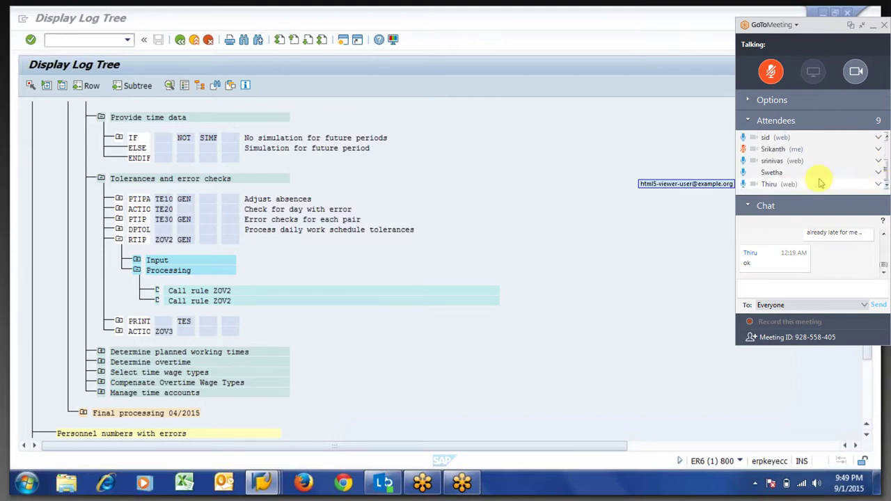
{"action": "left_click", "coordinate": [883, 235]}
{"action": "left_click", "coordinate": [882, 235]}
{"action": "scroll", "coordinate": [882, 234], "scroll_direction": "up", "scroll_amount": 5}
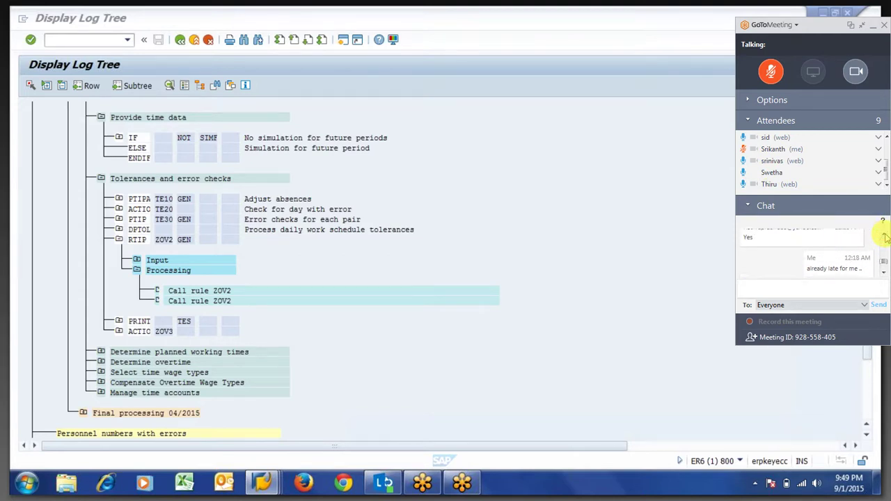
{"action": "scroll", "coordinate": [884, 237], "scroll_direction": "up", "scroll_amount": 3}
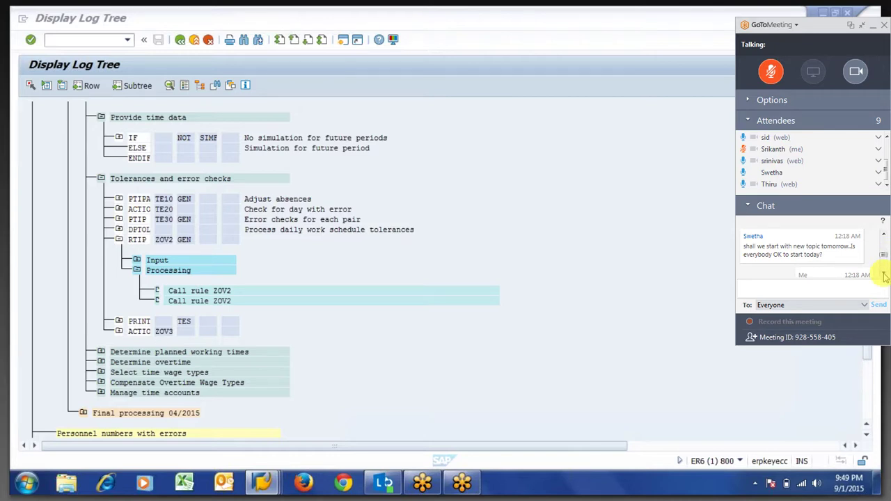
{"action": "scroll", "coordinate": [883, 276], "scroll_direction": "down", "scroll_amount": 5}
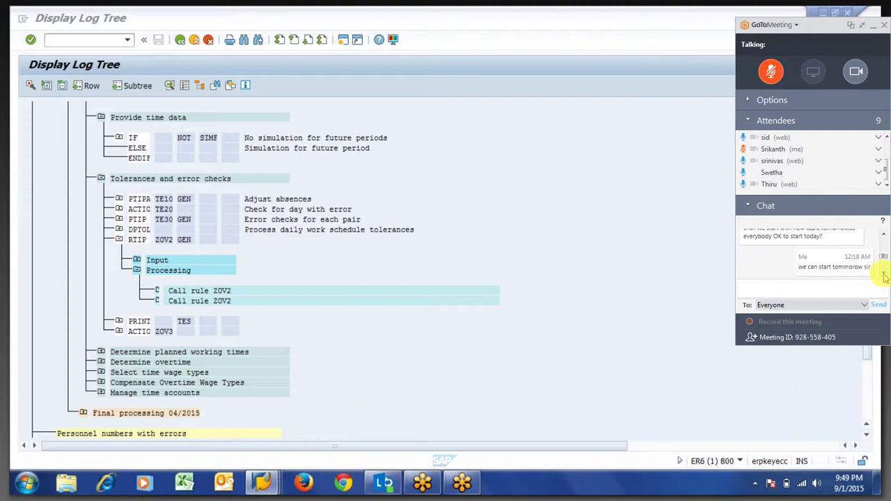
{"action": "scroll", "coordinate": [883, 276], "scroll_direction": "down", "scroll_amount": 5}
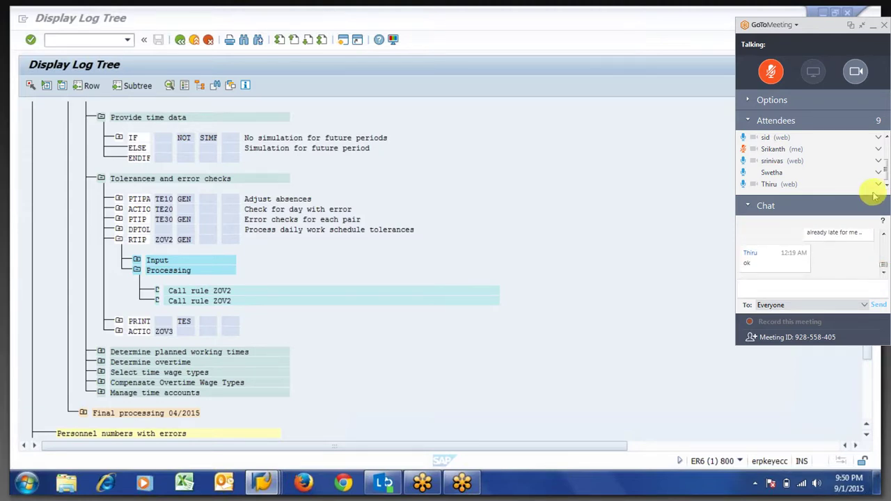
{"action": "scroll", "coordinate": [886, 152], "scroll_direction": "up", "scroll_amount": 2}
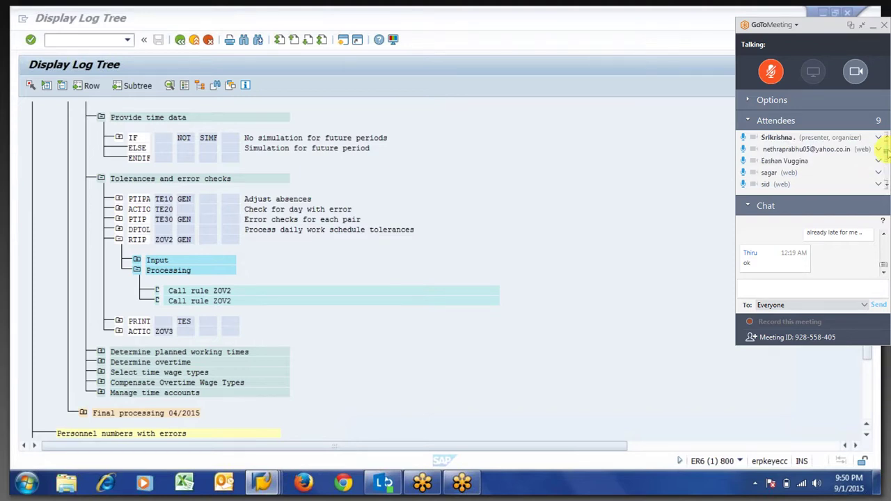
{"action": "scroll", "coordinate": [887, 156], "scroll_direction": "down", "scroll_amount": 2}
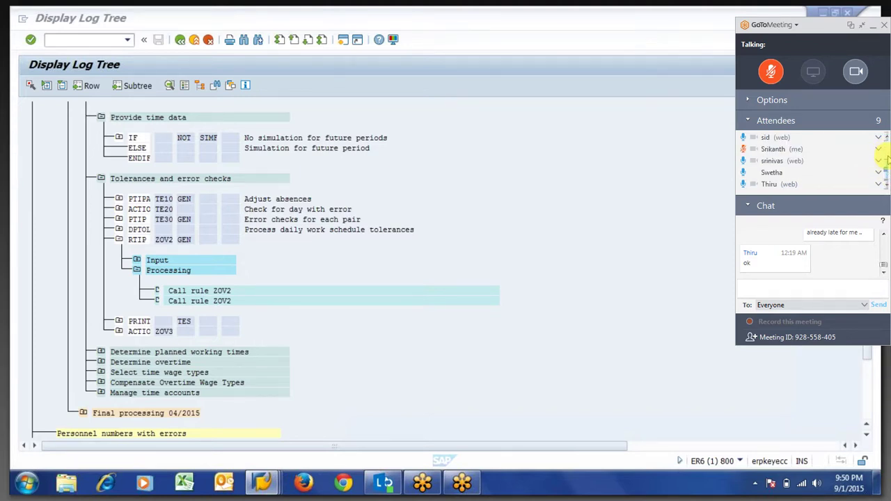
{"action": "scroll", "coordinate": [882, 157], "scroll_direction": "up", "scroll_amount": 2}
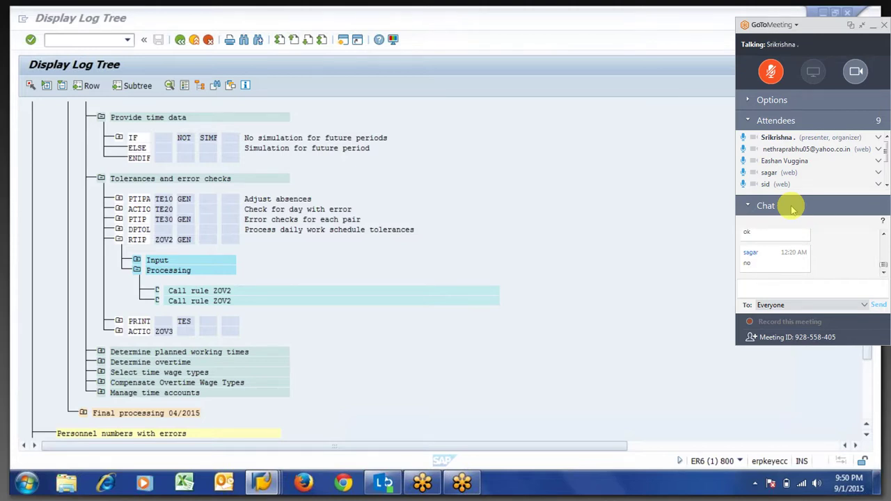
Step: View the details of the first Call rule ZOV2 entry in the time evaluation log and return to the log tree
{"action": "left_click", "coordinate": [389, 202]}
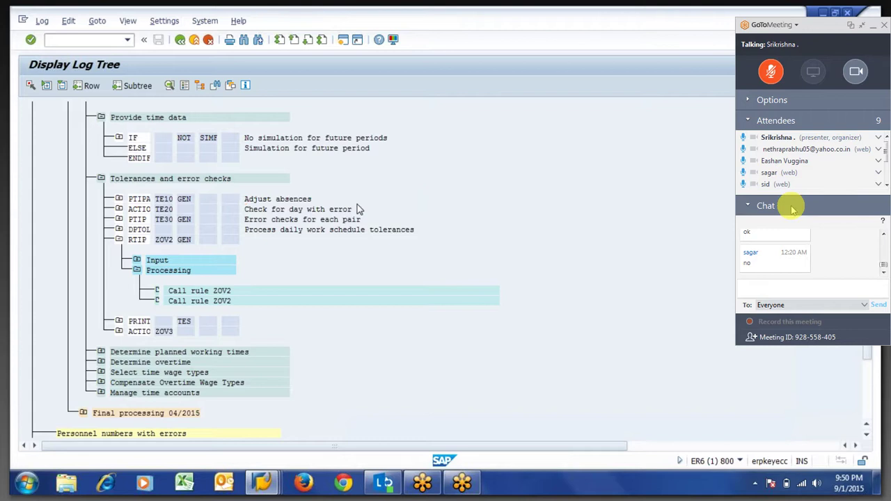
{"action": "scroll", "coordinate": [358, 208], "scroll_direction": "up", "scroll_amount": 3}
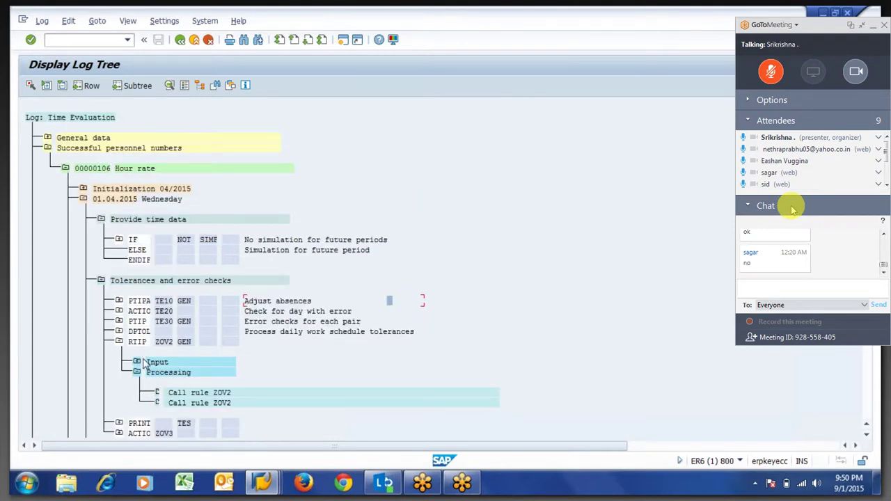
{"action": "double_click", "coordinate": [200, 392]}
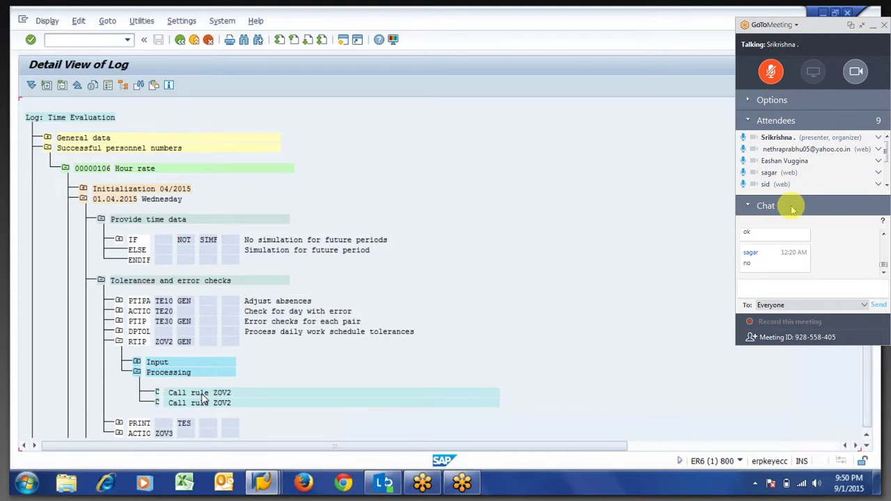
{"action": "left_click", "coordinate": [174, 200]}
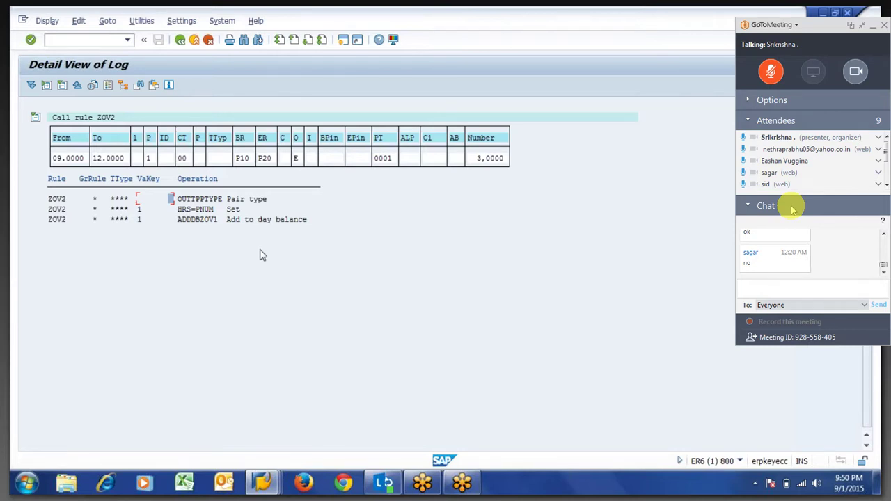
{"action": "key", "text": "F3"}
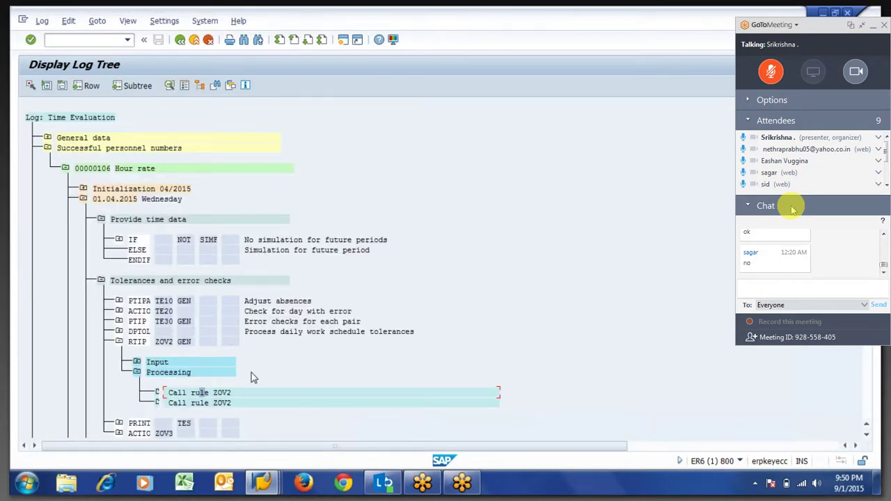
Step: Switch to the ZM60 schema editor and deactivate the ACTIO ZOV3 and RTIP ZOV2 lines with an asterisk
{"action": "left_click", "coordinate": [263, 486]}
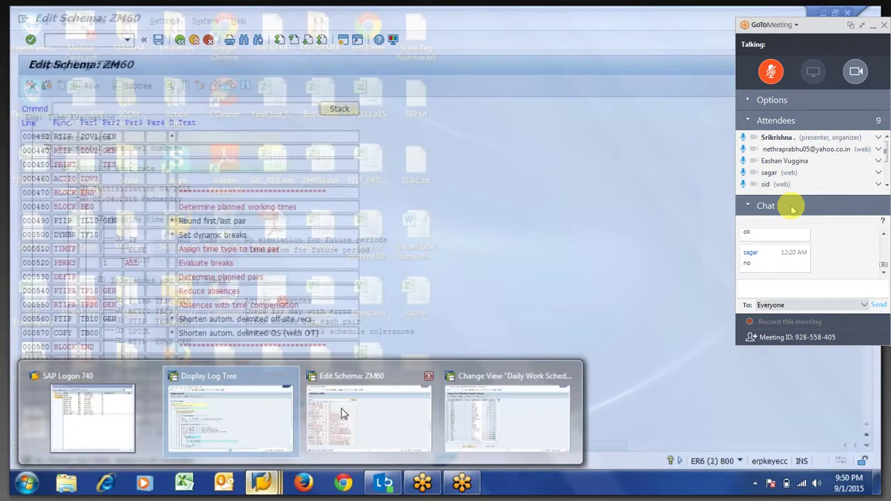
{"action": "left_click", "coordinate": [343, 412]}
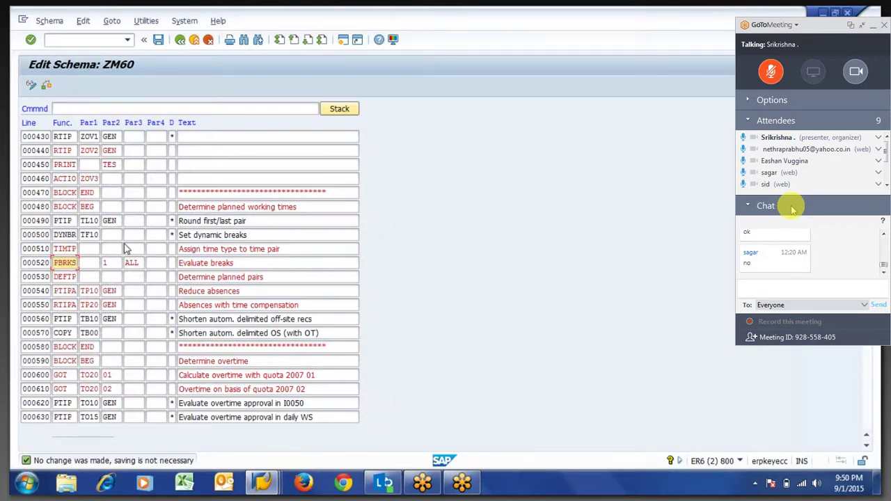
{"action": "left_click", "coordinate": [172, 179]}
{"action": "type", "text": "*"}
{"action": "key", "text": "Up"}
{"action": "key", "text": "Up"}
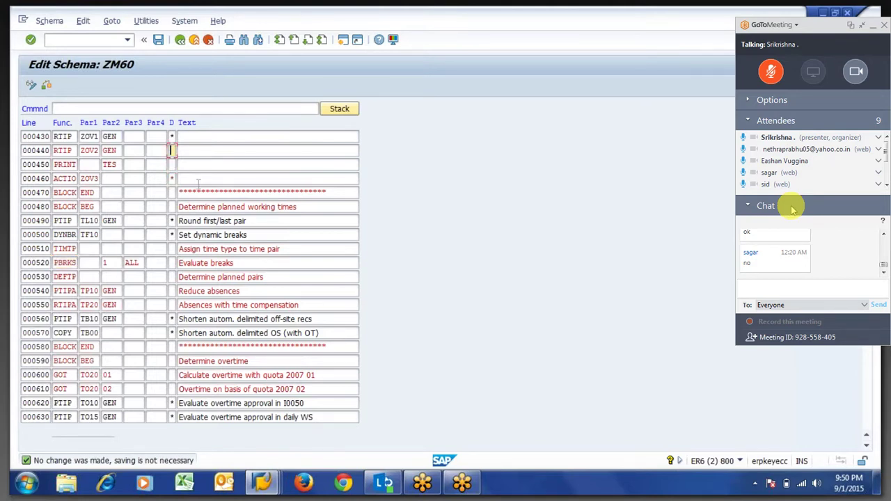
{"action": "type", "text": "*"}
{"action": "key", "text": "Up"}
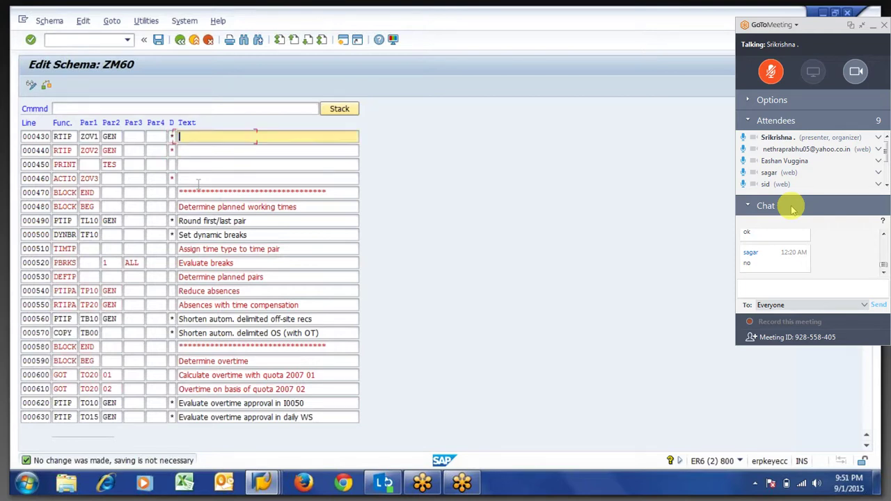
Step: Delete the deactivated RTIP ZOV1 line 000430 from schema ZM60
{"action": "key", "text": "shift+Tab"}
{"action": "key", "text": "shift+Tab"}
{"action": "key", "text": "shift+Tab"}
{"action": "key", "text": "shift+Tab"}
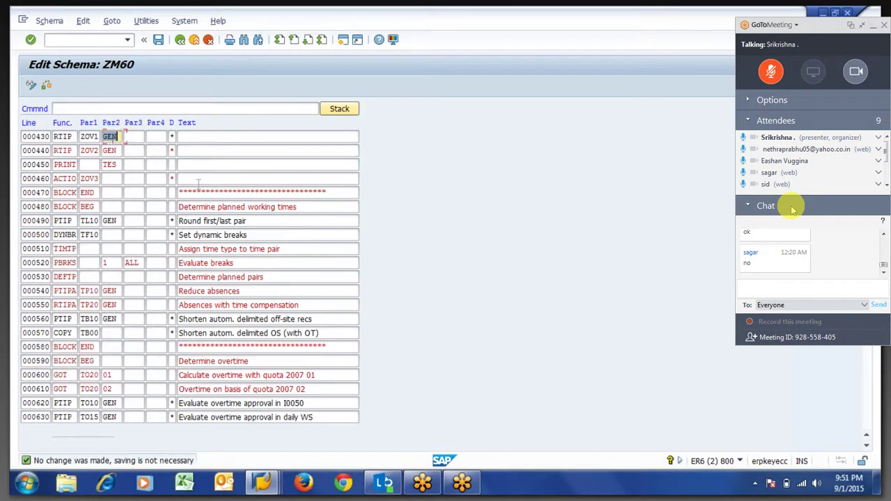
{"action": "key", "text": "shift+Tab"}
{"action": "key", "text": "shift+Tab"}
{"action": "type", "text": "0"}
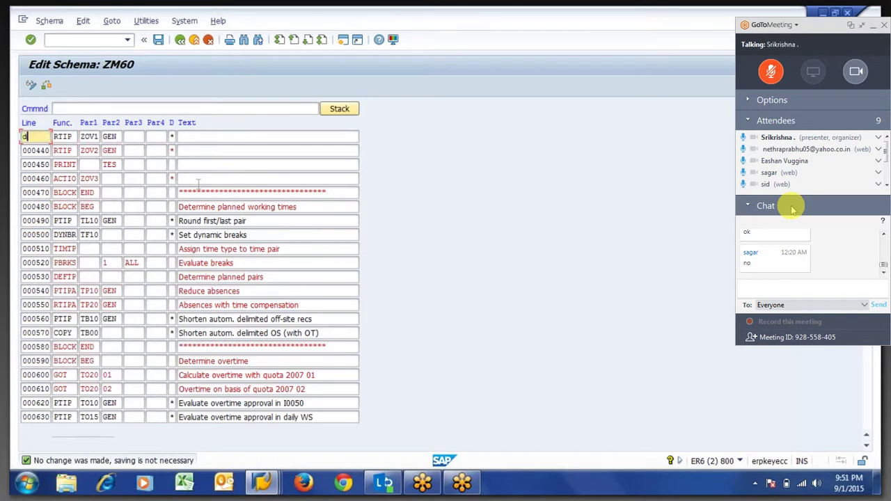
{"action": "key", "text": "Return"}
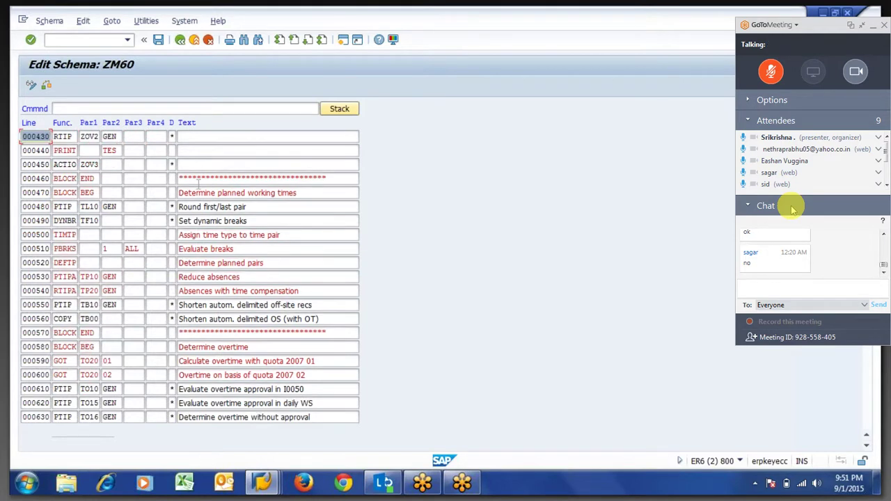
Step: Deactivate the PRINT TES line with an asterisk and save schema ZM60 under the proposed customizing request
{"action": "key", "text": "Tab"}
{"action": "key", "text": "Tab"}
{"action": "key", "text": "Tab"}
{"action": "key", "text": "Tab"}
{"action": "key", "text": "Tab"}
{"action": "left_click", "coordinate": [172, 150]}
{"action": "type", "text": "*"}
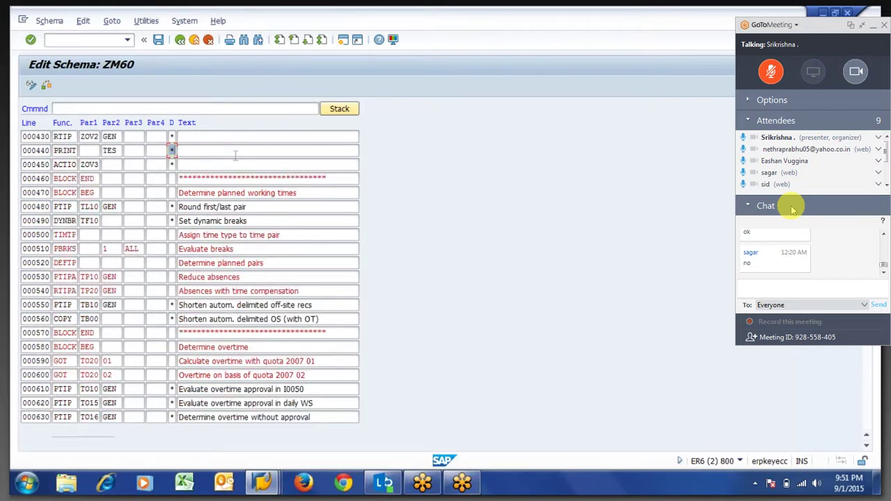
{"action": "left_click", "coordinate": [89, 150]}
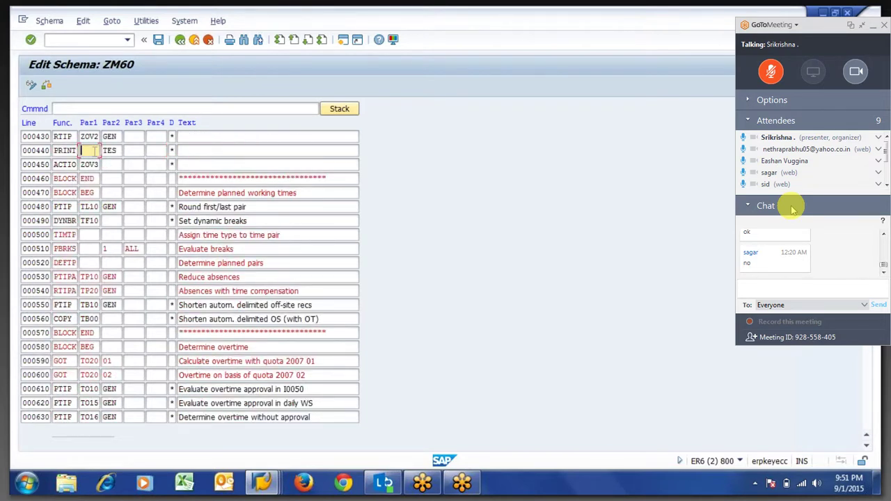
{"action": "key", "text": "ctrl+s"}
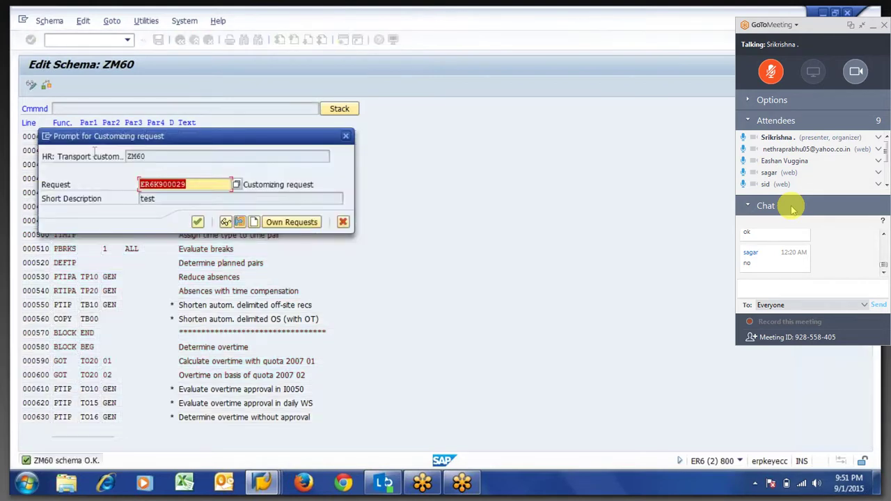
{"action": "key", "text": "Return"}
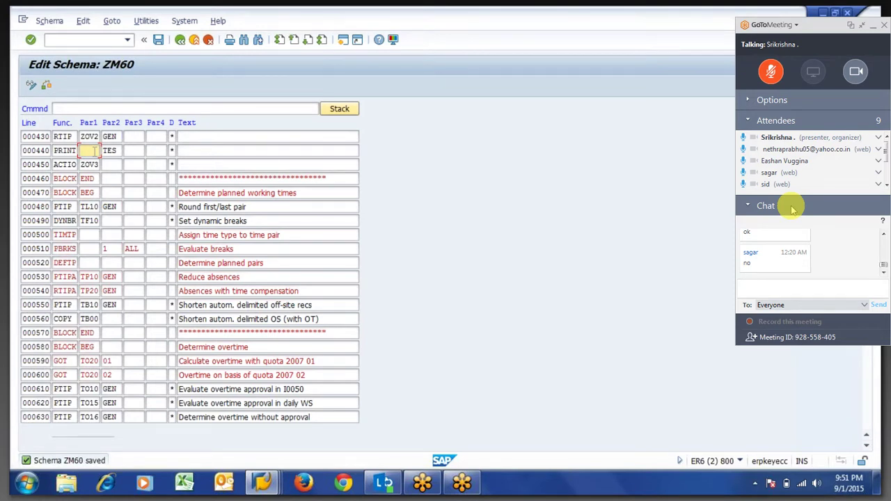
Step: Leave the schema editor, open transaction pe04 and enter TIMTP as the name of the payroll function
{"action": "key", "text": "F3"}
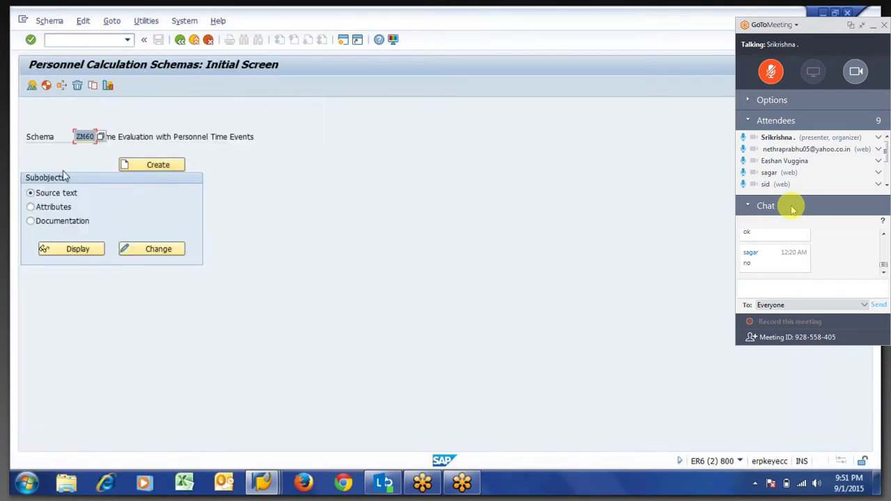
{"action": "key", "text": "F3"}
{"action": "type", "text": "sm30"}
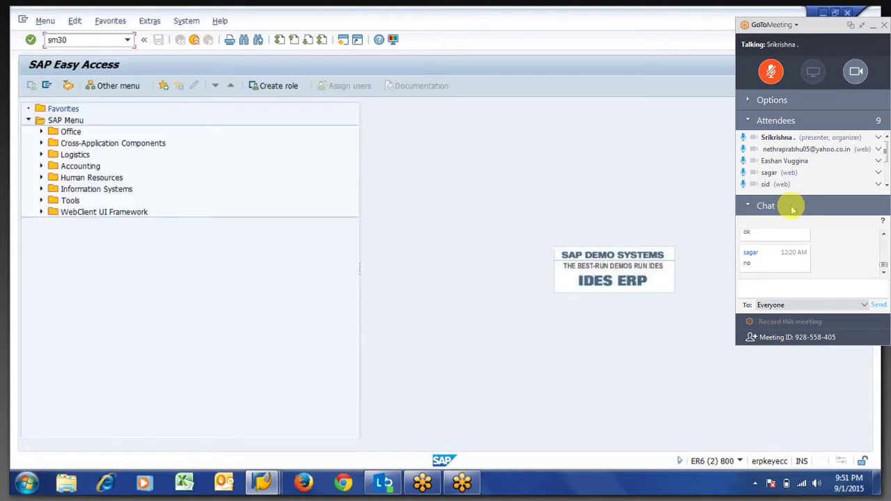
{"action": "key", "text": "BackSpace"}
{"action": "key", "text": "BackSpace"}
{"action": "key", "text": "BackSpace"}
{"action": "key", "text": "BackSpace"}
{"action": "type", "text": "pe04"}
{"action": "key", "text": "Return"}
{"action": "type", "text": "TIM"}
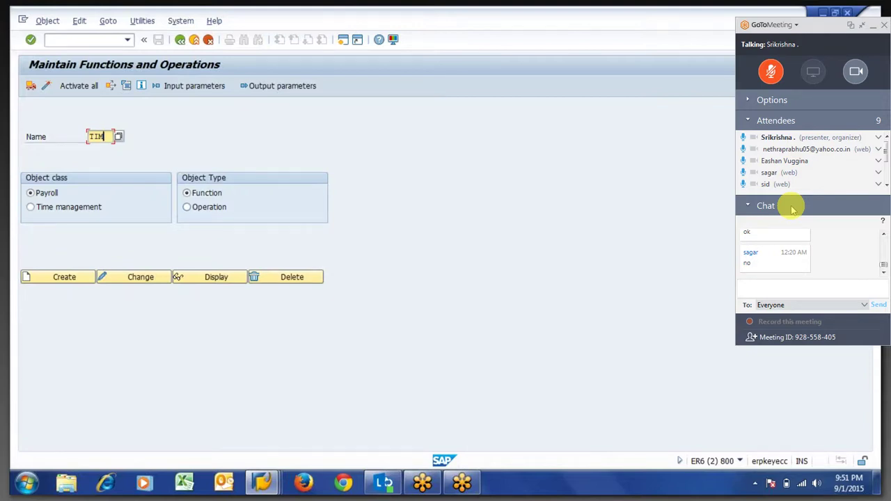
{"action": "type", "text": "E"}
{"action": "type", "text": "P"}
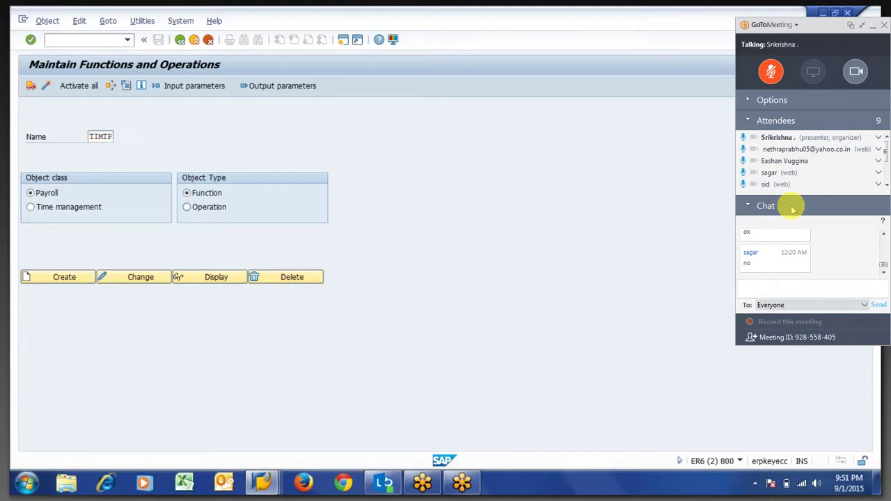
Step: Open the documentation of function TIMTP and read through its use, syntax, procedure and notes
{"action": "left_click", "coordinate": [142, 87]}
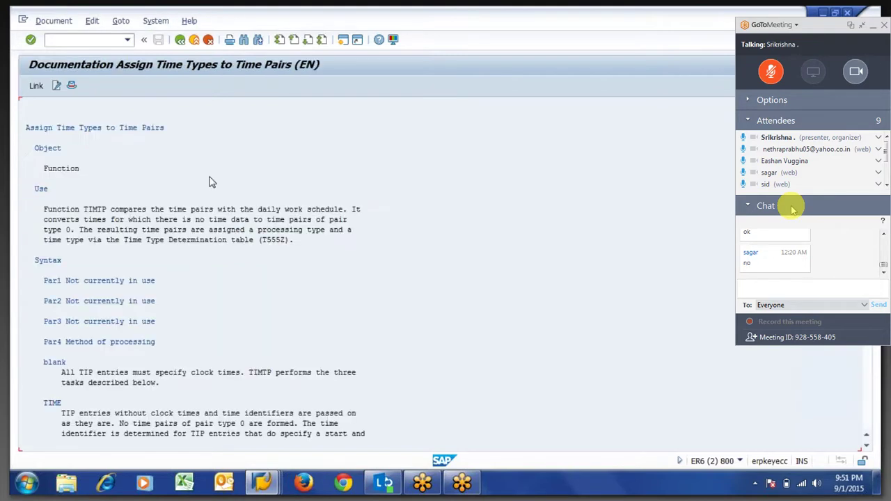
{"action": "scroll", "coordinate": [212, 182], "scroll_direction": "down", "scroll_amount": 10}
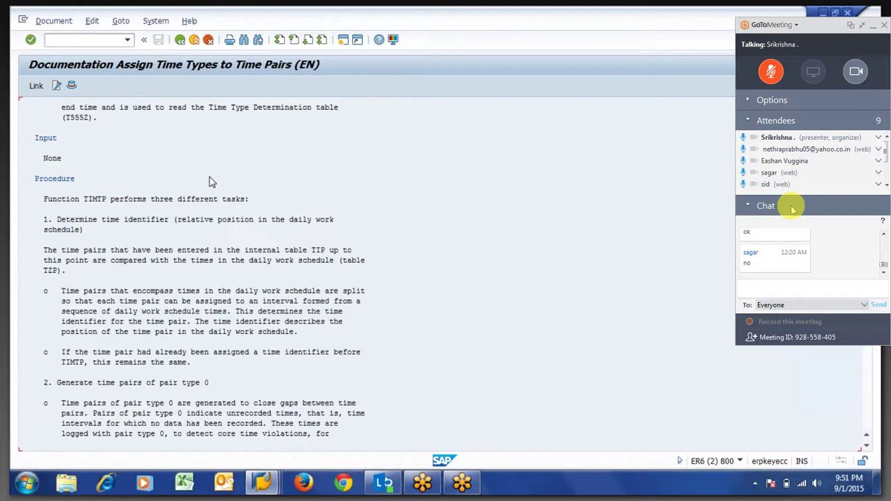
{"action": "scroll", "coordinate": [213, 183], "scroll_direction": "down", "scroll_amount": 3}
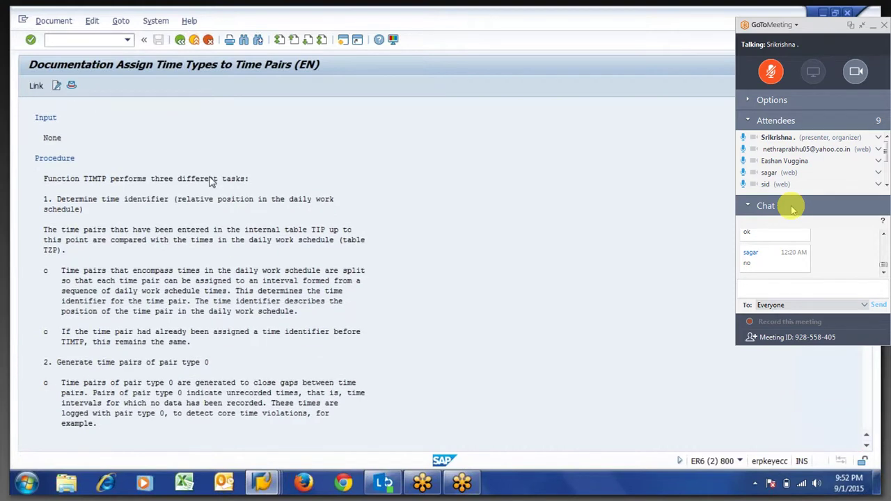
{"action": "scroll", "coordinate": [213, 182], "scroll_direction": "down", "scroll_amount": 3}
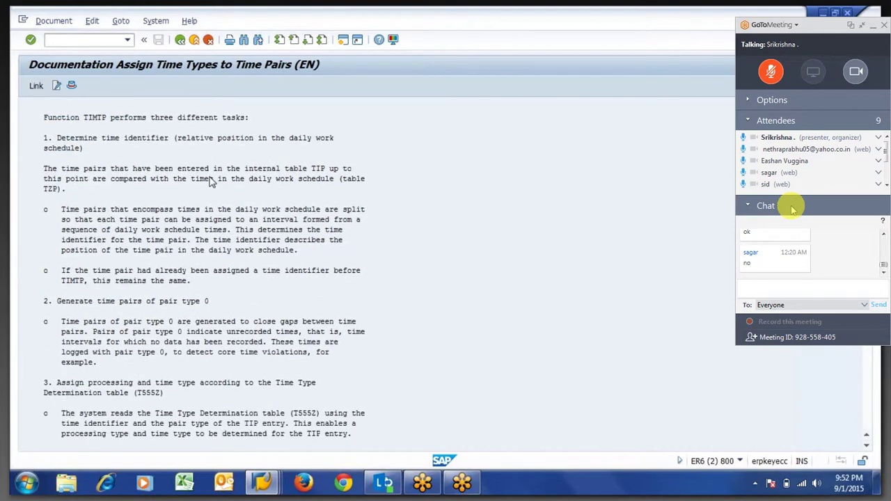
{"action": "scroll", "coordinate": [212, 182], "scroll_direction": "down", "scroll_amount": 6}
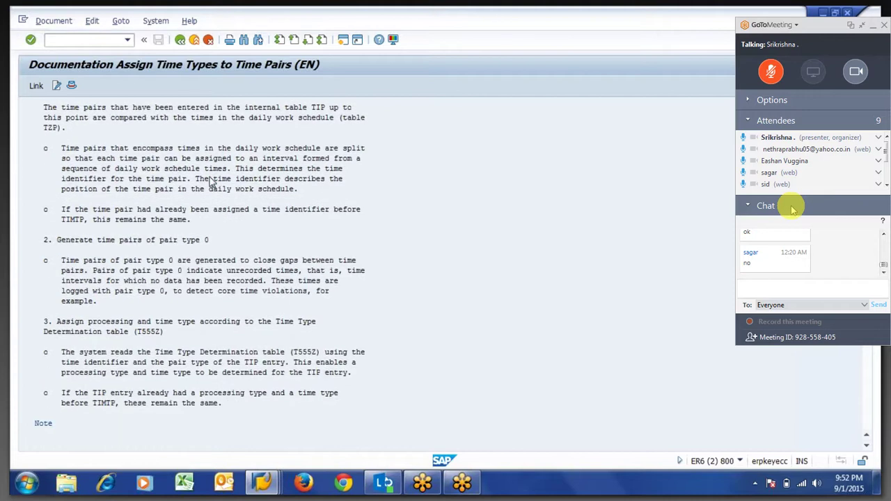
{"action": "scroll", "coordinate": [212, 182], "scroll_direction": "down", "scroll_amount": 3}
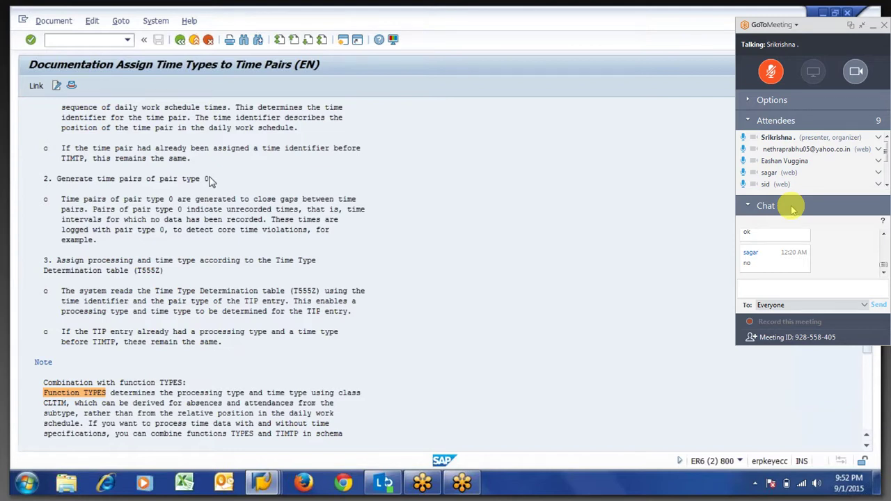
{"action": "scroll", "coordinate": [212, 182], "scroll_direction": "down", "scroll_amount": 10}
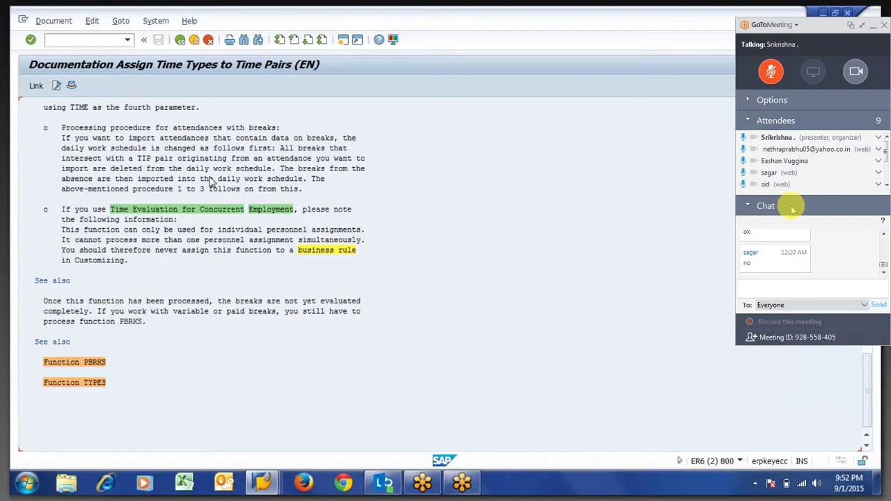
Step: Leave the TIMTP documentation, open transaction sm30 and clear the proposed table/view name
{"action": "key", "text": "F3"}
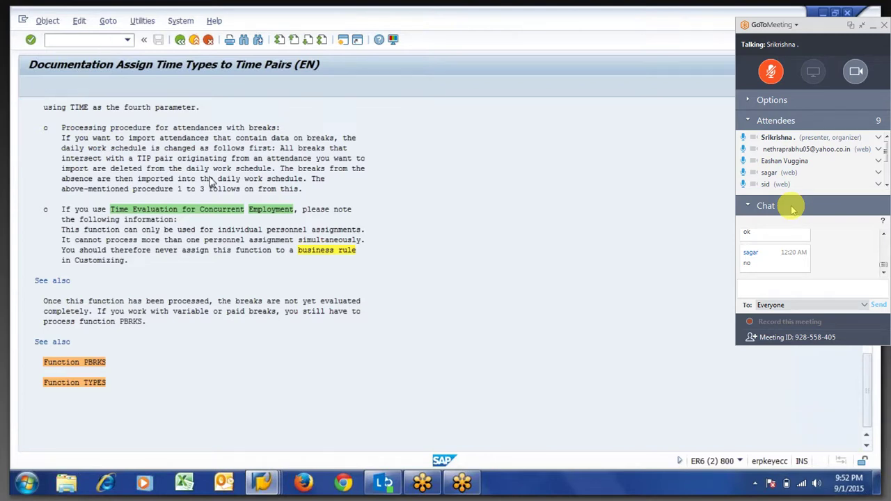
{"action": "key", "text": "F3"}
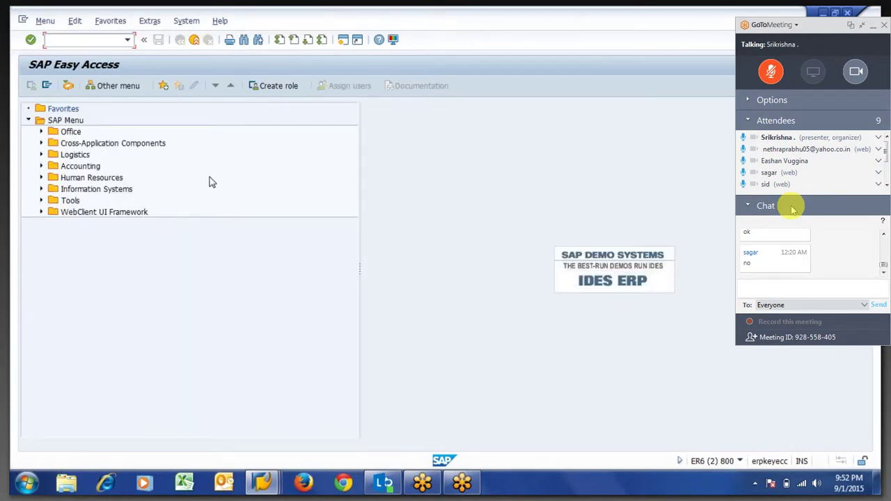
{"action": "type", "text": "sm30"}
{"action": "key", "text": "Return"}
{"action": "key", "text": "End"}
{"action": "key", "text": "BackSpace"}
{"action": "key", "text": "BackSpace"}
{"action": "key", "text": "BackSpace"}
{"action": "key", "text": "BackSpace"}
{"action": "key", "text": "BackSpace"}
{"action": "key", "text": "BackSpace"}
{"action": "key", "text": "BackSpace"}
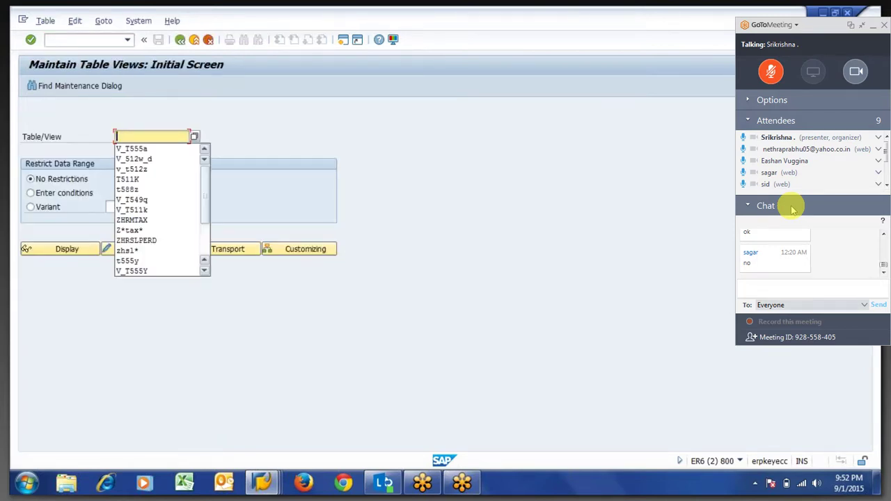
Step: Specify table T555Z and open the Time Type Determination view in display mode
{"action": "type", "text": "t555"}
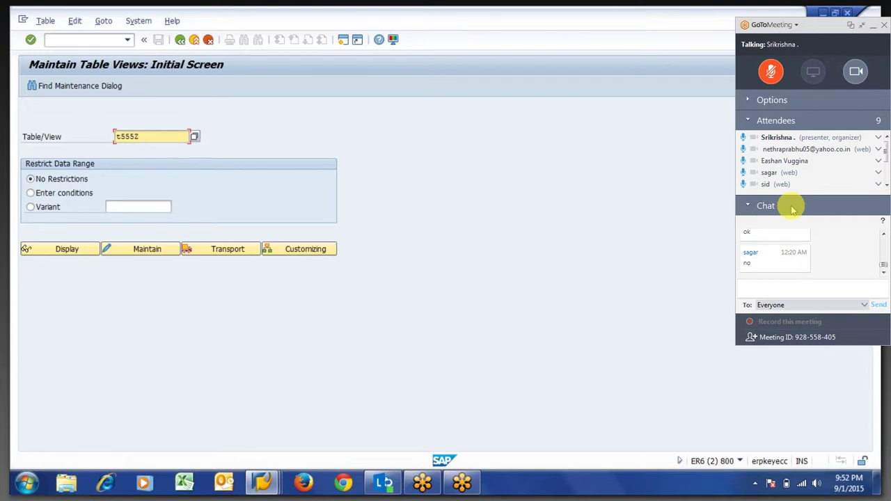
{"action": "type", "text": "y"}
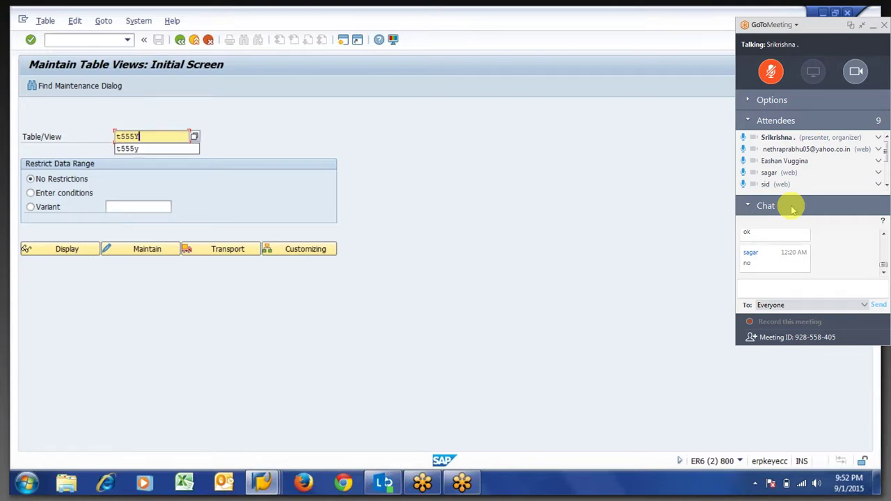
{"action": "key", "text": "Return"}
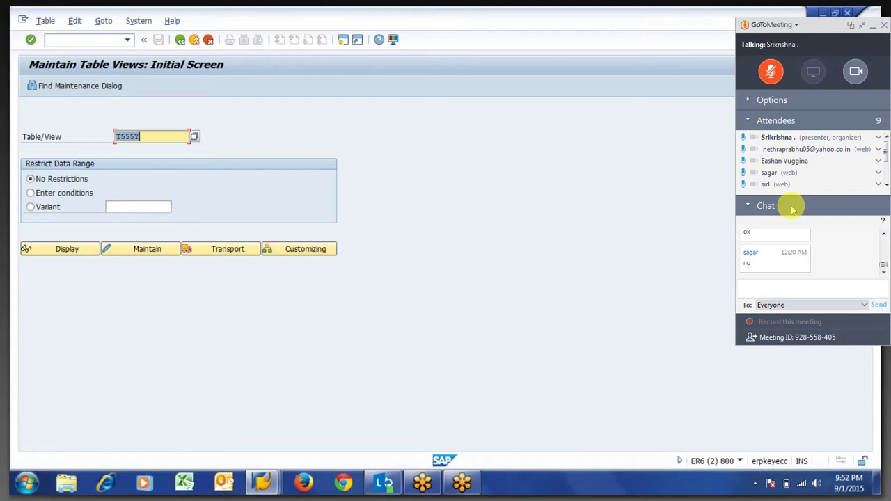
{"action": "key", "text": "End"}
{"action": "key", "text": "BackSpace"}
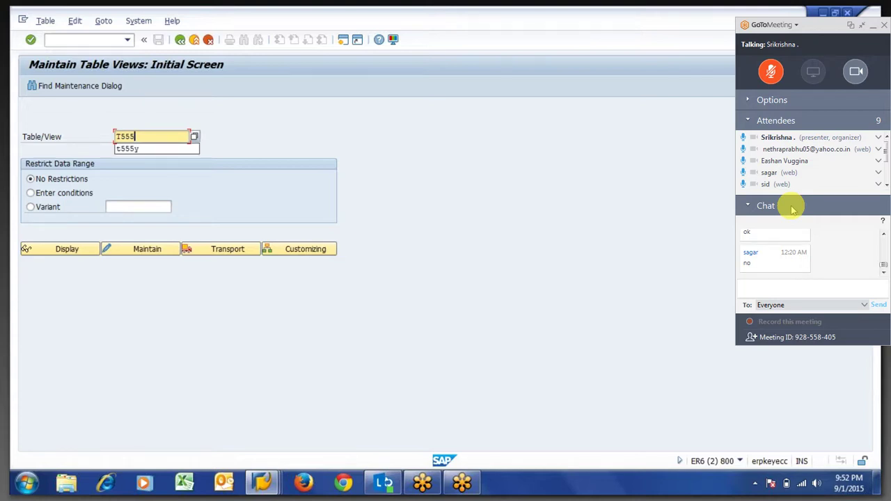
{"action": "type", "text": "z"}
{"action": "left_click", "coordinate": [792, 210]}
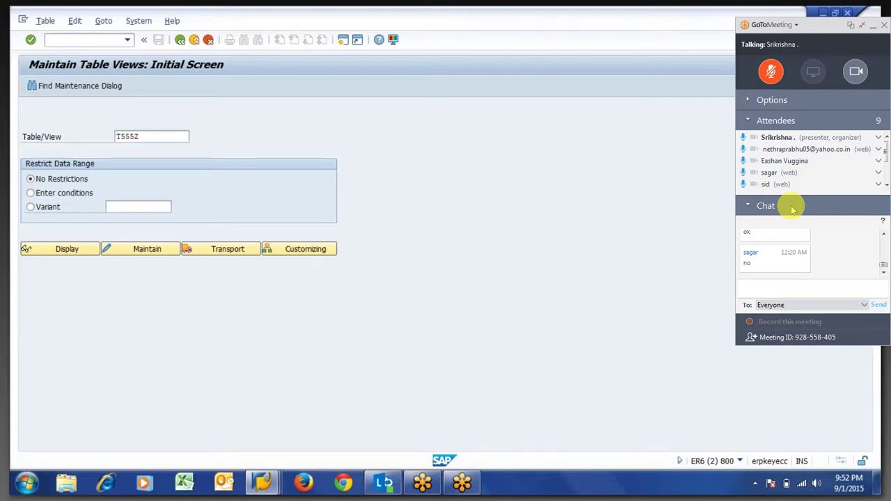
{"action": "left_click", "coordinate": [72, 249]}
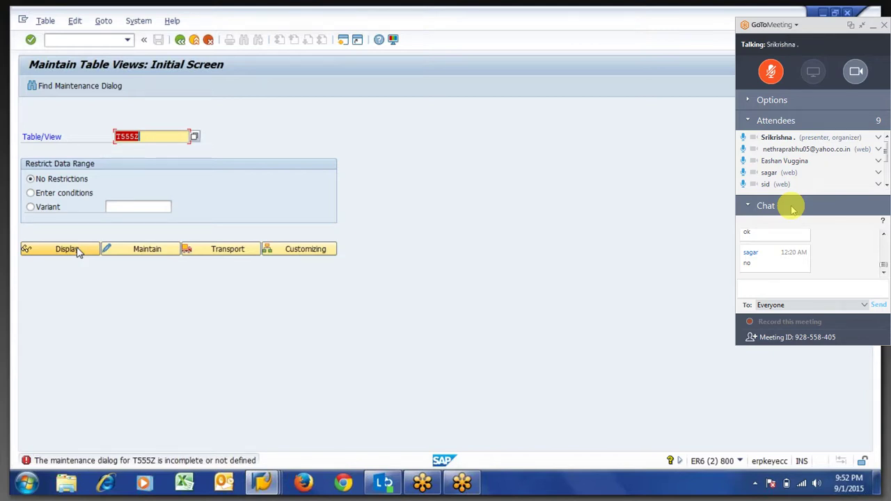
{"action": "left_click", "coordinate": [104, 245]}
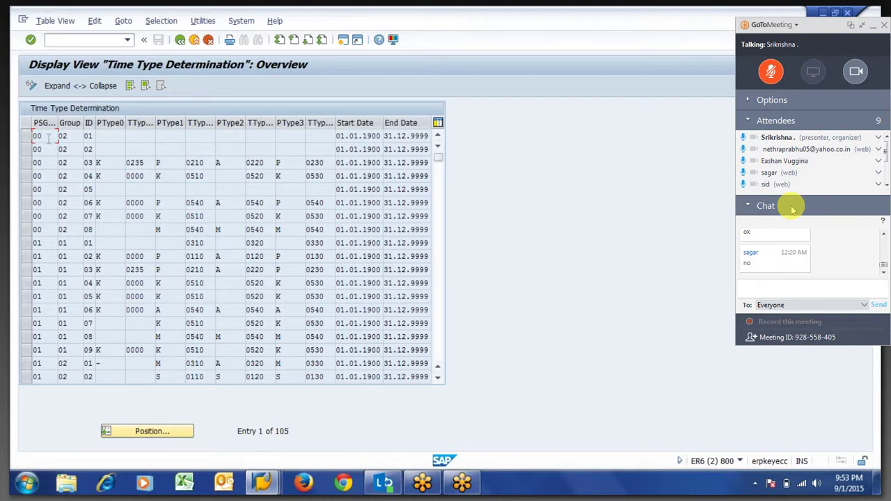
Step: Position the Time Type Determination list at the first entry of personnel subarea grouping 01, group 01
{"action": "left_click_drag", "start_coordinate": [49, 139], "coordinate": [33, 137]}
{"action": "key", "text": "Left"}
{"action": "left_click", "coordinate": [162, 433]}
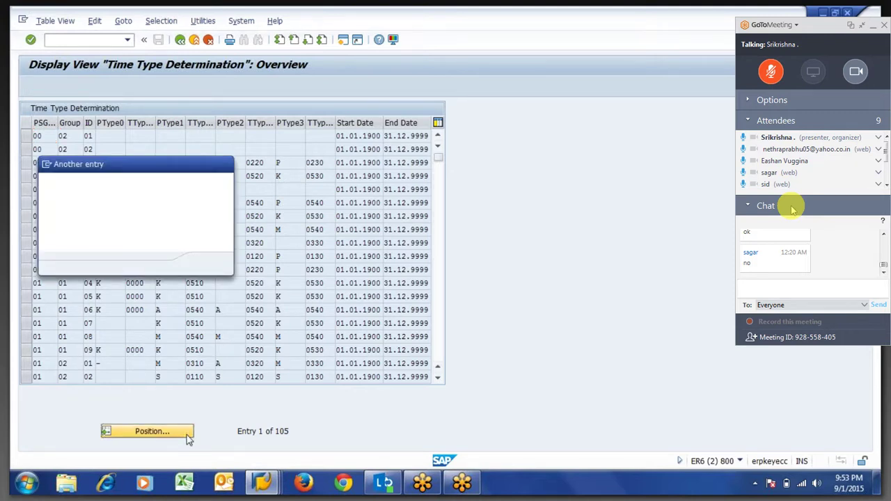
{"action": "key", "text": "Escape"}
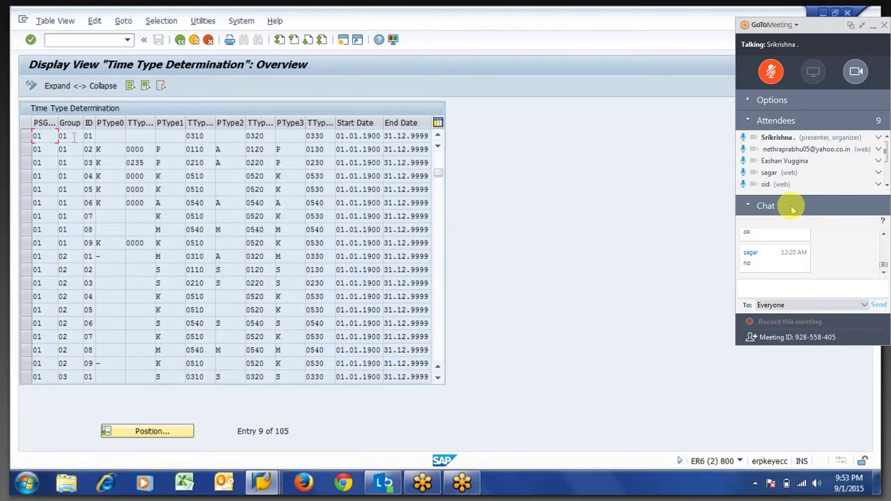
{"action": "left_click", "coordinate": [73, 138]}
Step: Collapse the meeting control panel, switch to the time evaluation log tree and expand Initialization 04/2015 in place of day 01.04.2015
{"action": "left_click", "coordinate": [860, 25]}
{"action": "key", "text": "alt+Tab"}
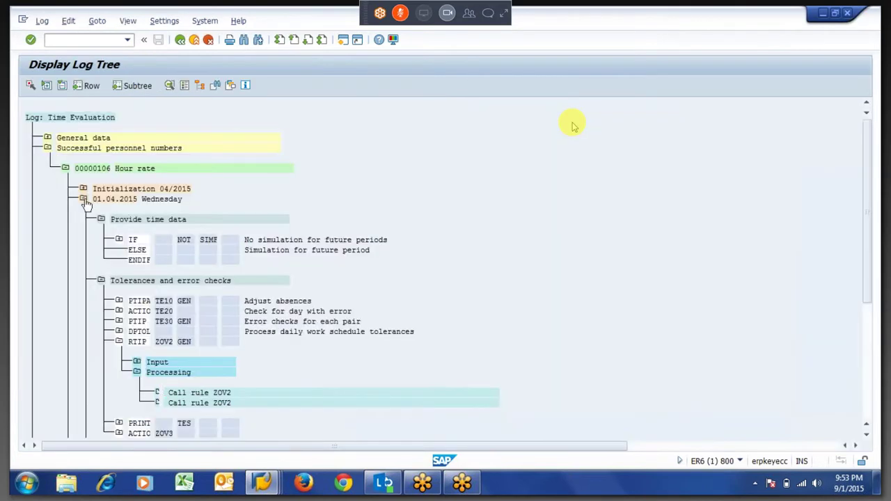
{"action": "left_click", "coordinate": [83, 199]}
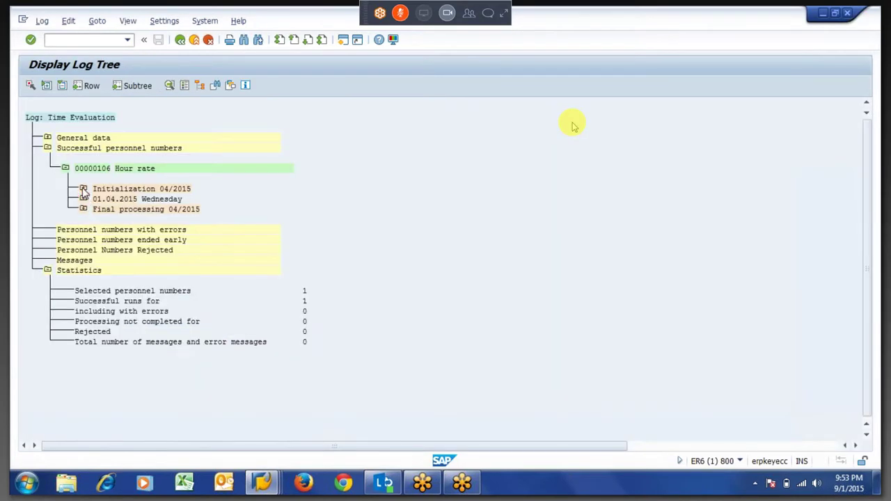
{"action": "left_click", "coordinate": [83, 189]}
{"action": "left_click", "coordinate": [116, 209]}
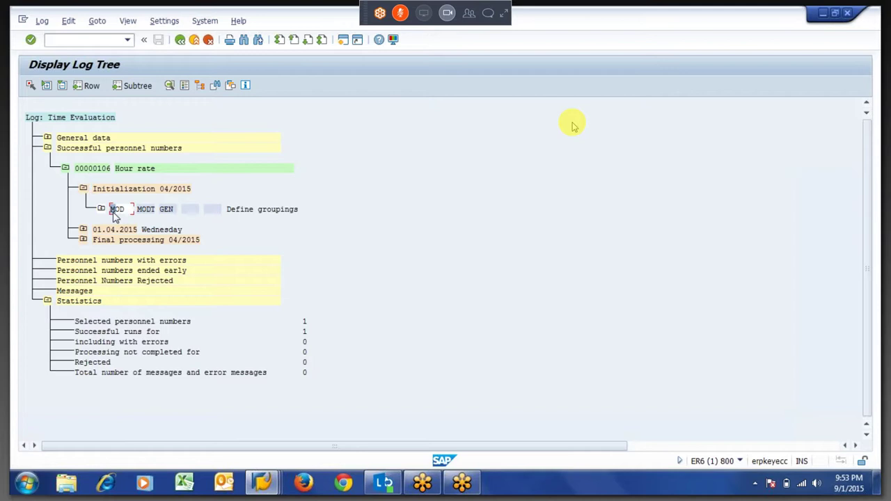
{"action": "left_click", "coordinate": [146, 209]}
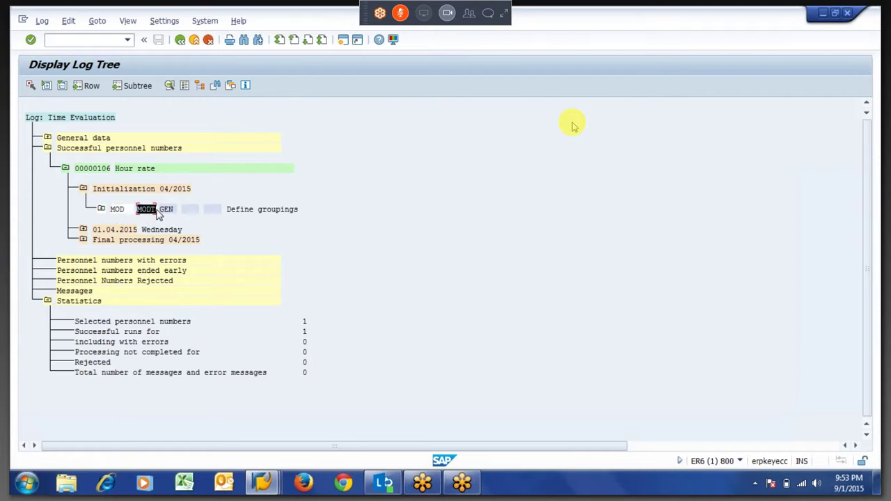
Step: Open the details of the MODT rule call in the processing of function MOD, examine its MODIF operations and return to the log tree
{"action": "left_click", "coordinate": [101, 209]}
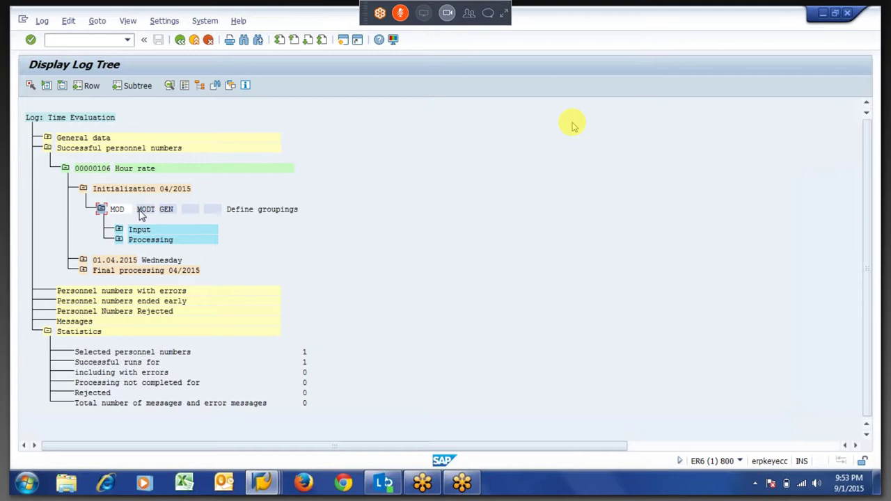
{"action": "left_click", "coordinate": [147, 213]}
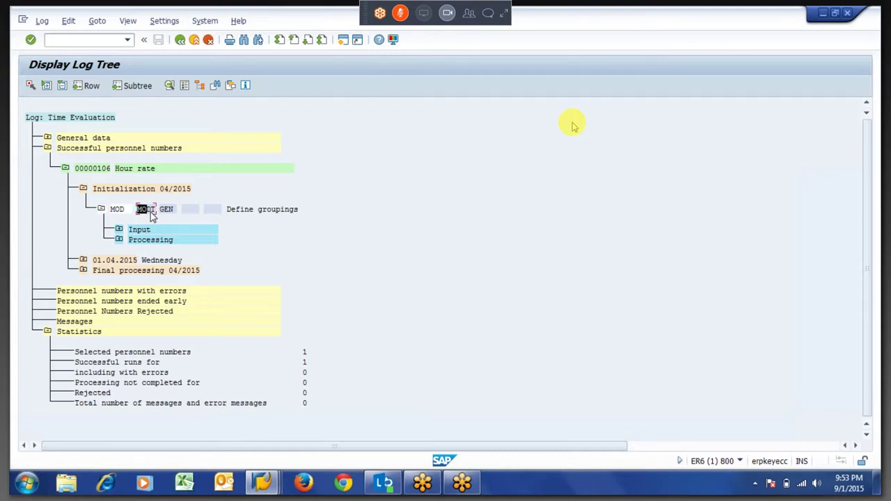
{"action": "left_click", "coordinate": [119, 241]}
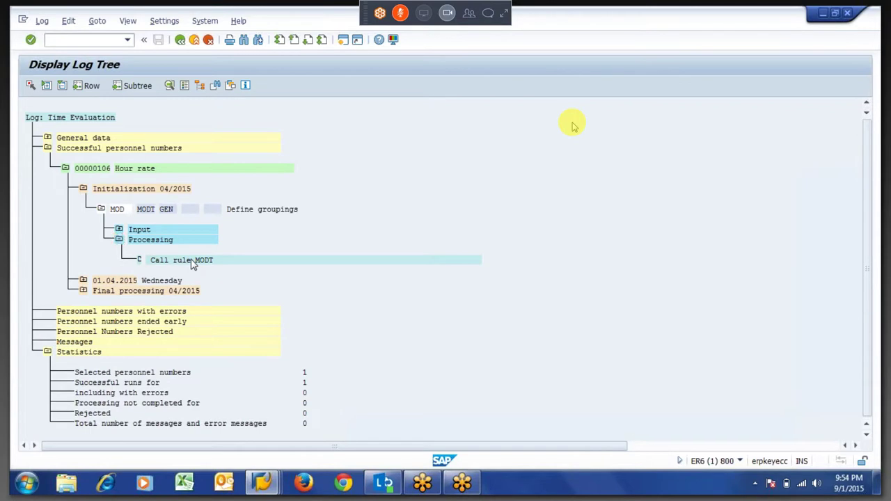
{"action": "double_click", "coordinate": [193, 263]}
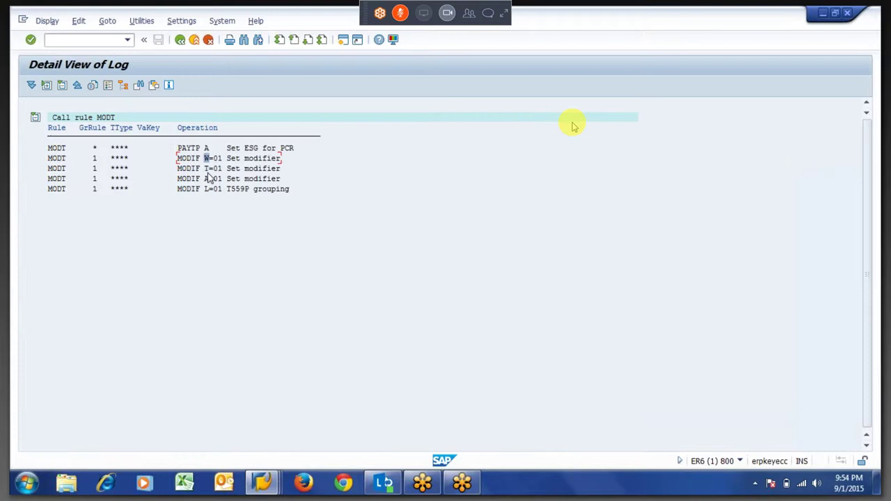
{"action": "left_click", "coordinate": [207, 179]}
{"action": "left_click", "coordinate": [183, 159]}
{"action": "left_click", "coordinate": [218, 161]}
{"action": "key", "text": "alt+Tab"}
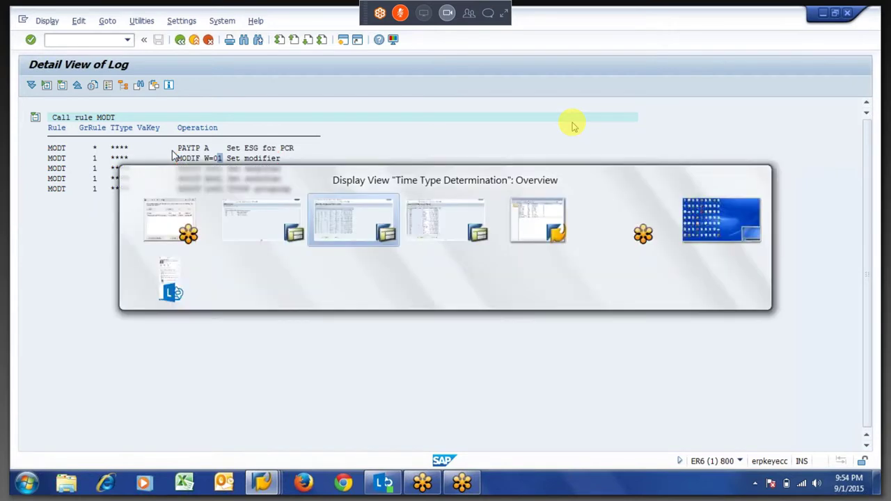
{"action": "key", "text": "Escape"}
{"action": "key", "text": "F3"}
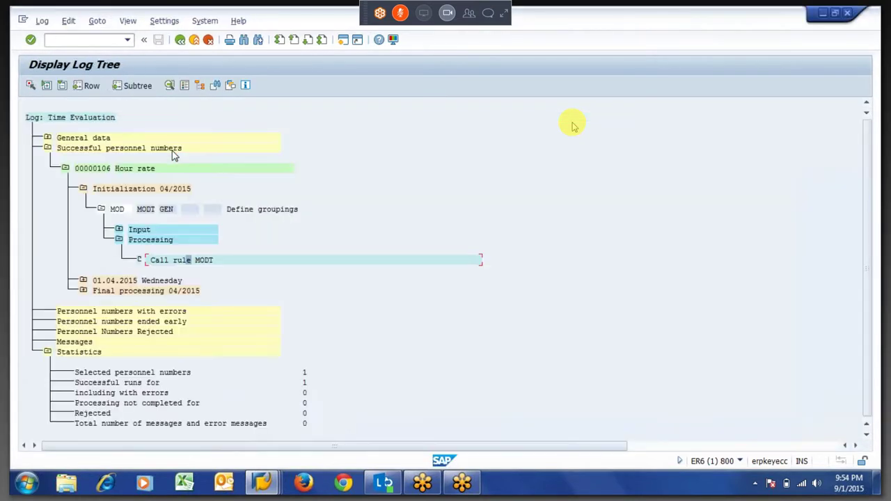
Step: Switch to the Daily Work Schedule session, leave its view and the customizing project, and open transaction pe02
{"action": "key", "text": "alt+Tab"}
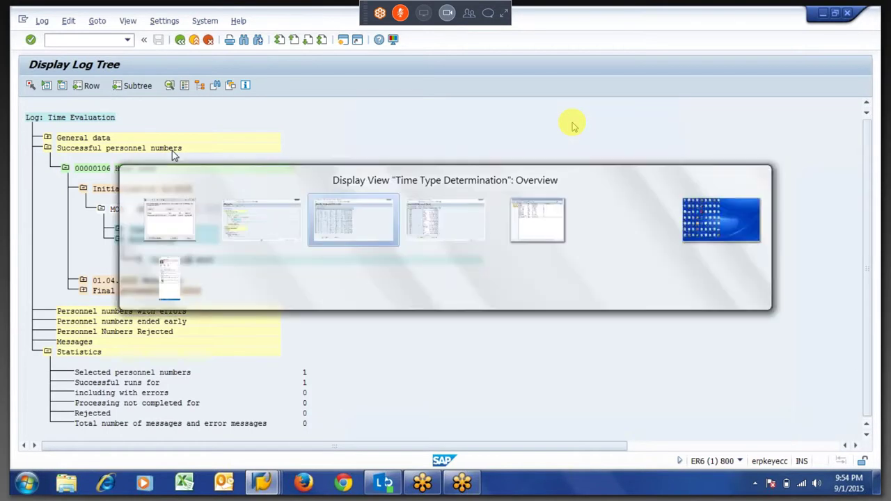
{"action": "key", "text": "alt+Tab"}
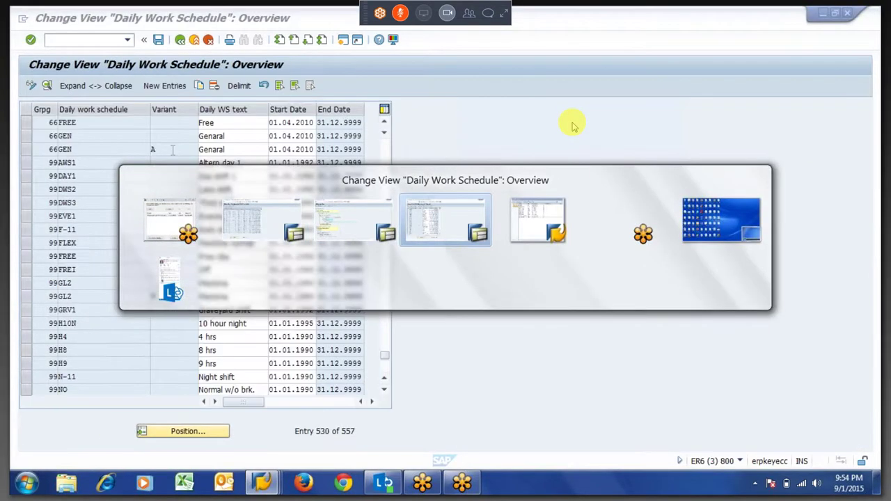
{"action": "key", "text": "F3"}
{"action": "key", "text": "F3"}
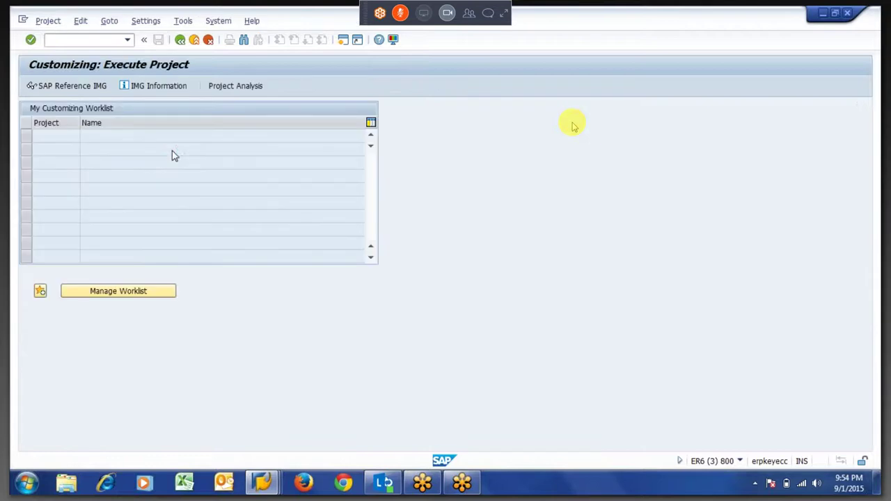
{"action": "key", "text": "F3"}
{"action": "type", "text": "pe02"}
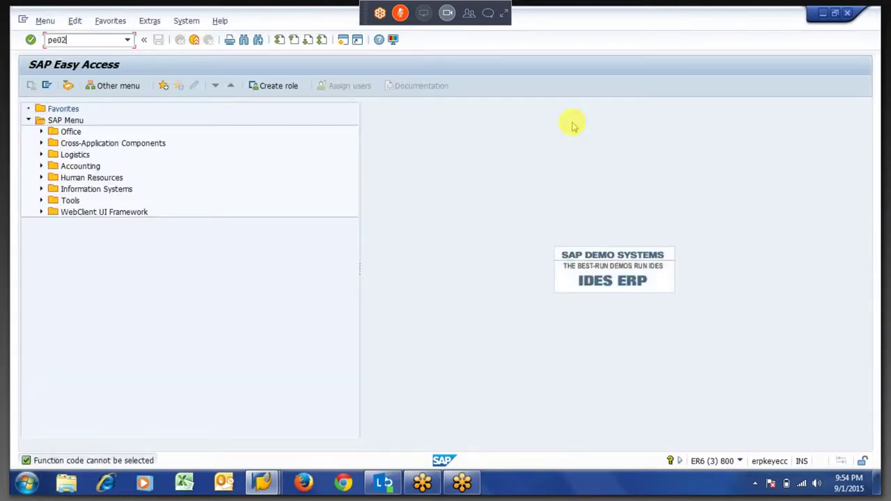
{"action": "key", "text": "Return"}
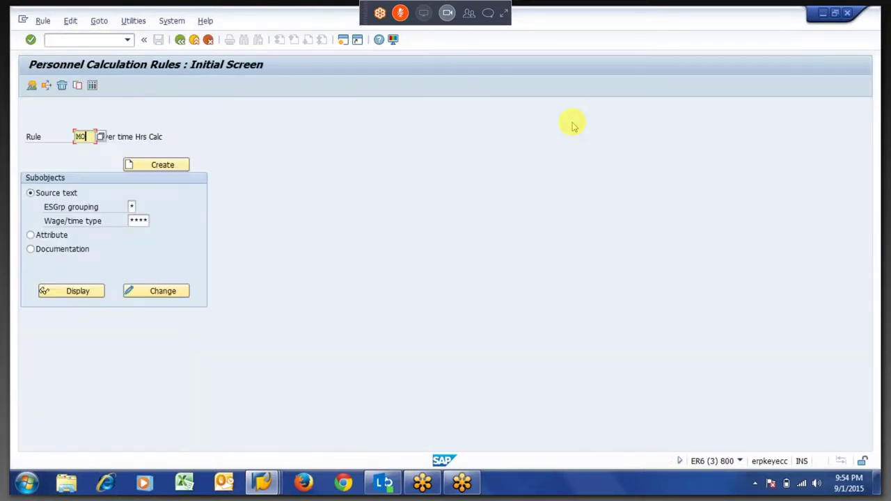
Step: Display calculation rule MODT and expand employee subgroup grouping 1 down to its MODIF operations
{"action": "type", "text": "DT"}
{"action": "key", "text": "Return"}
{"action": "left_click", "coordinate": [89, 296]}
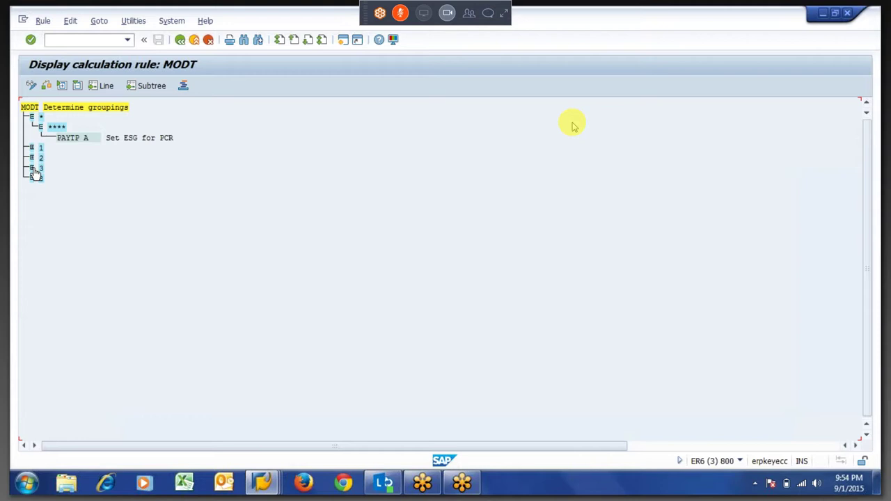
{"action": "left_click", "coordinate": [31, 147]}
{"action": "left_click", "coordinate": [40, 157]}
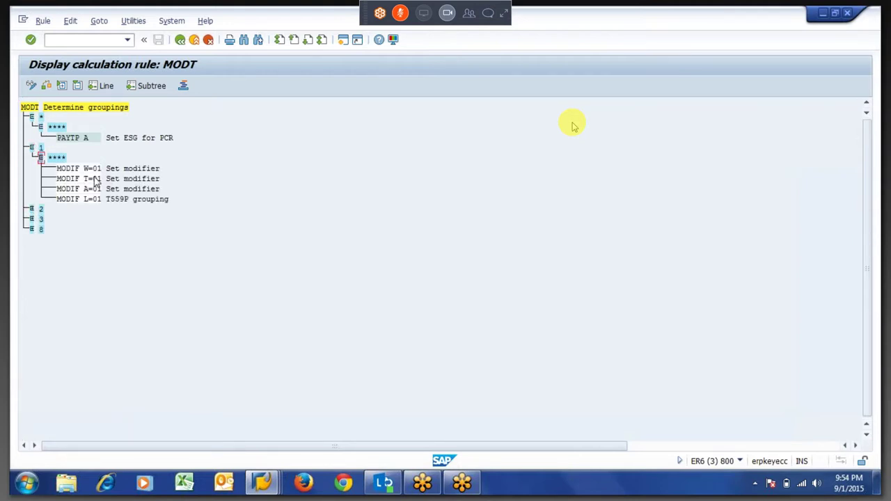
Step: Open the MODIF operation documentation, examine the T grouping for table T555Z and return to rule MODT
{"action": "double_click", "coordinate": [155, 189]}
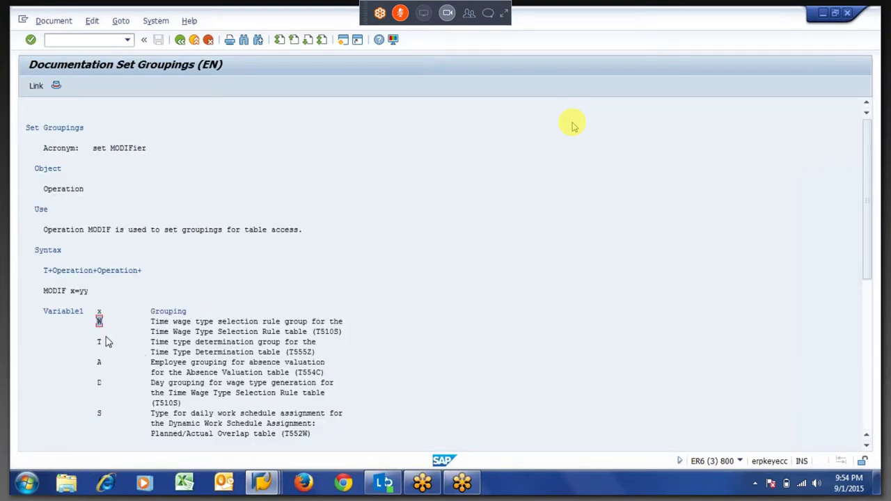
{"action": "left_click", "coordinate": [99, 342]}
{"action": "left_click_drag", "start_coordinate": [285, 352], "coordinate": [317, 357]}
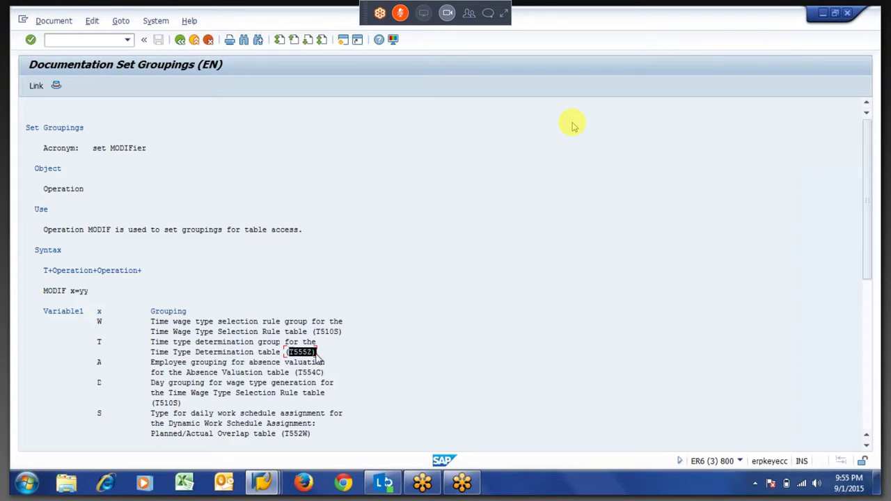
{"action": "left_click", "coordinate": [311, 355]}
{"action": "left_click", "coordinate": [295, 355]}
{"action": "left_click", "coordinate": [99, 341]}
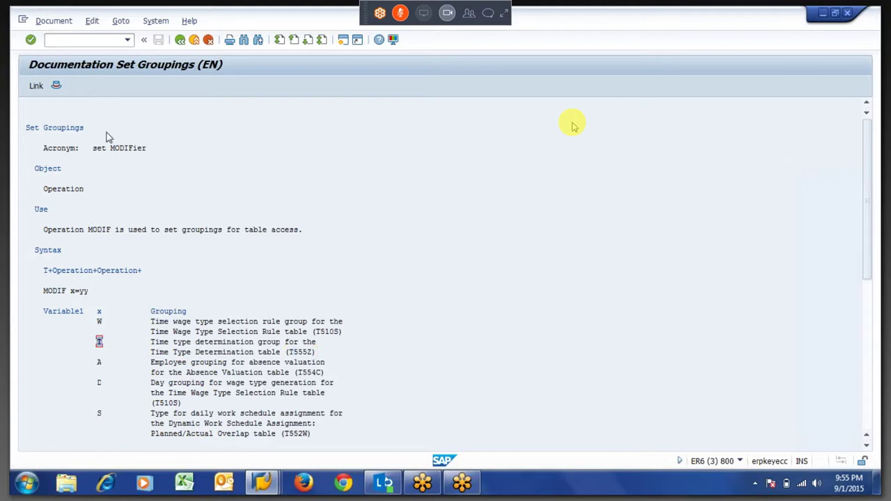
{"action": "left_click", "coordinate": [180, 39]}
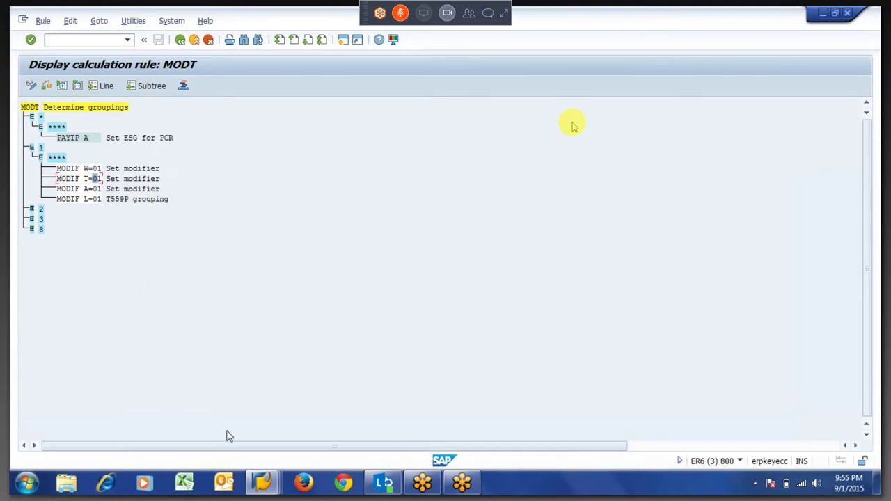
Step: Switch to the Time Type Determination view, list the possible time identifiers, examine 01 Overtime and 03 Core time, and close the list
{"action": "mouse_move", "coordinate": [267, 485]}
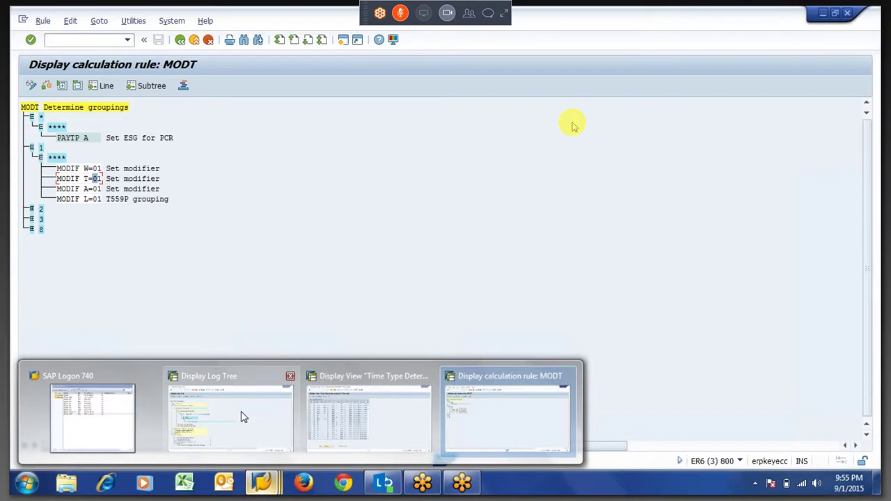
{"action": "mouse_move", "coordinate": [243, 416]}
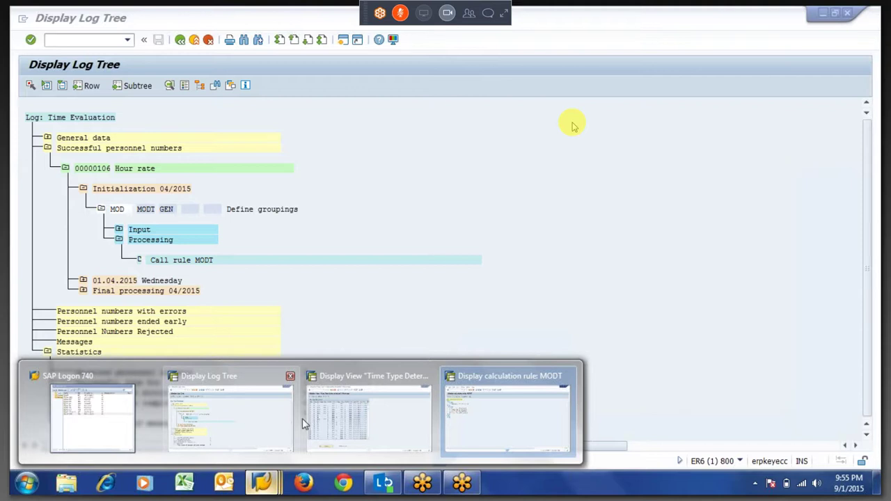
{"action": "left_click", "coordinate": [368, 416]}
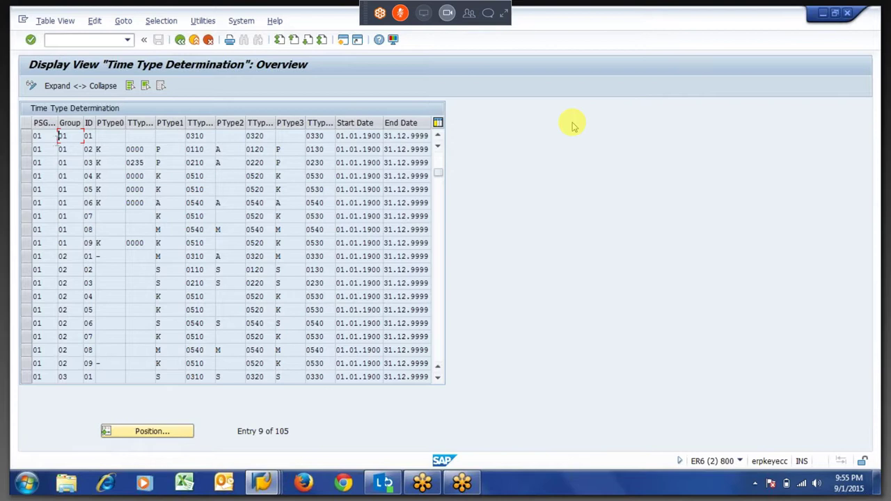
{"action": "key", "text": "Tab"}
{"action": "key", "text": "shift+Tab"}
{"action": "key", "text": "Tab"}
{"action": "key", "text": "F4"}
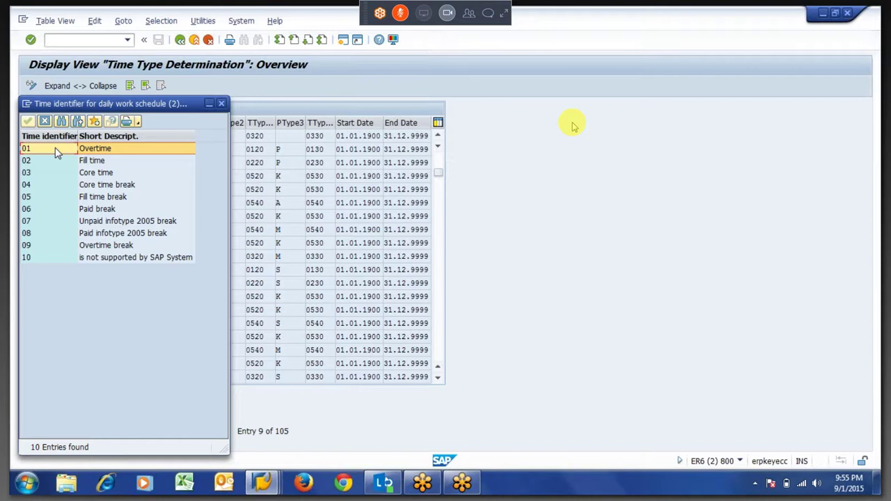
{"action": "left_click", "coordinate": [26, 174]}
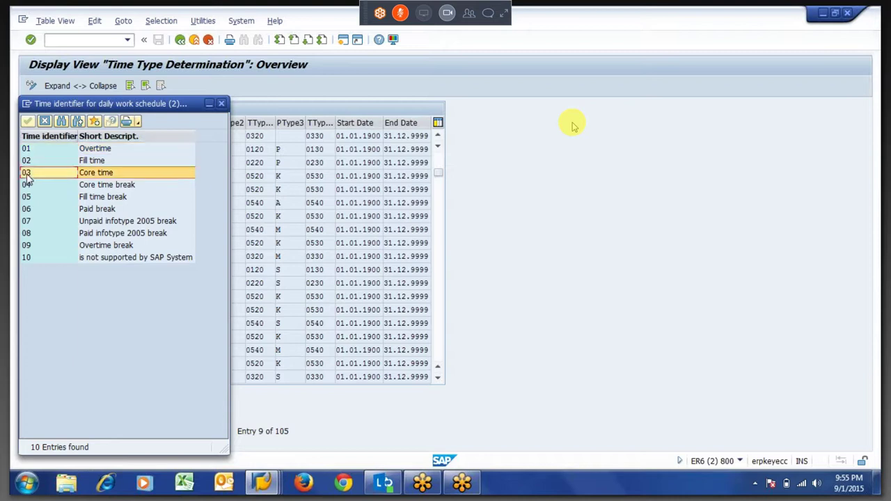
{"action": "left_click", "coordinate": [98, 149]}
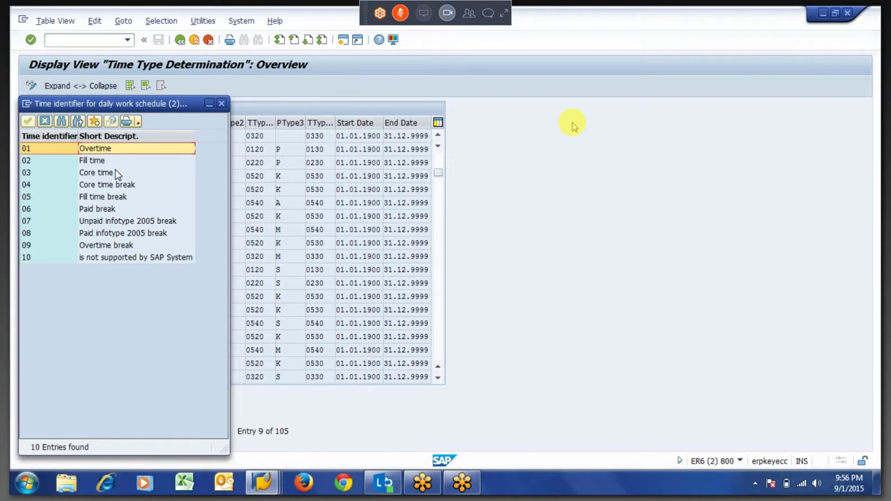
{"action": "left_click", "coordinate": [35, 150]}
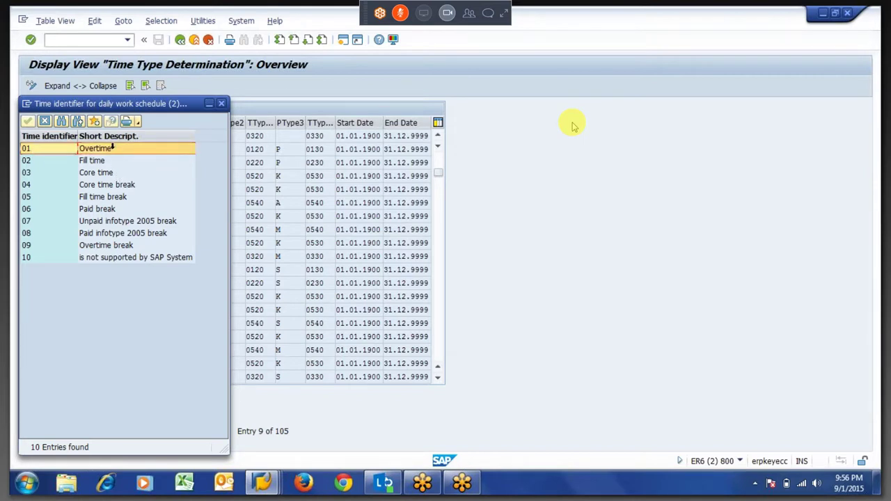
{"action": "left_click", "coordinate": [222, 103]}
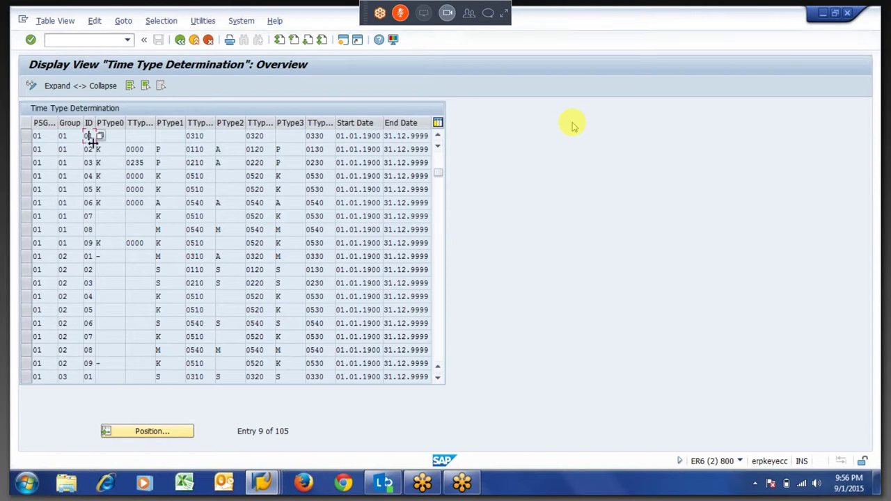
Step: Mark the entry with group 01 and ID 01 and examine its pair type fields alongside IDs 02 and 03
{"action": "left_click", "coordinate": [28, 137]}
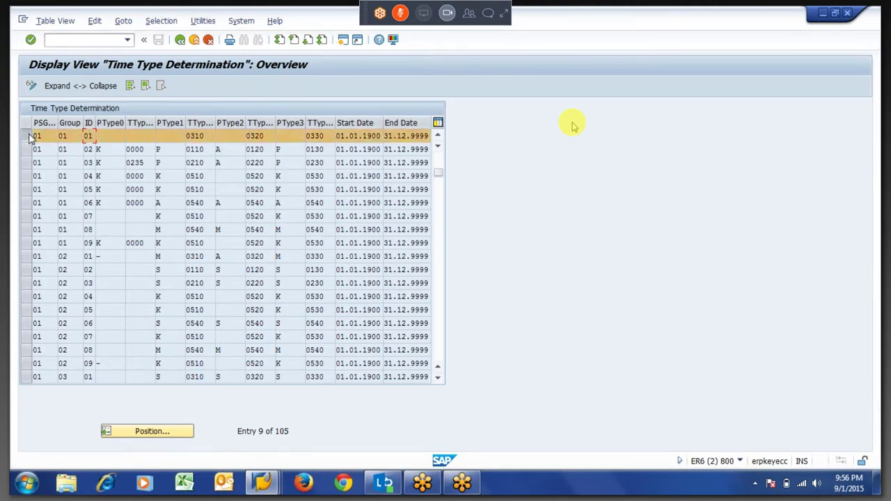
{"action": "left_click", "coordinate": [89, 149]}
{"action": "left_click", "coordinate": [89, 162]}
{"action": "left_click", "coordinate": [139, 136]}
{"action": "key", "text": "Tab"}
Step: Switch to the log tree and expand 01.04.2015 down to the input of function TIMTP under Determine planned working times
{"action": "mouse_move", "coordinate": [262, 487]}
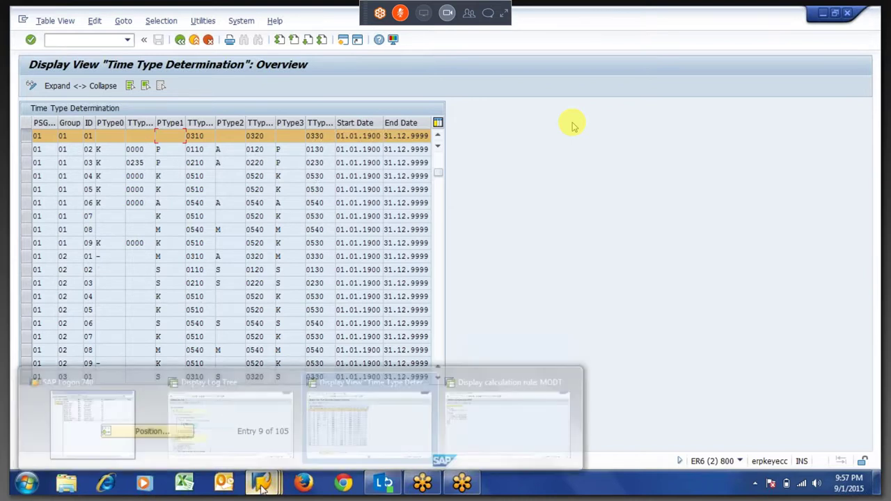
{"action": "left_click", "coordinate": [224, 420]}
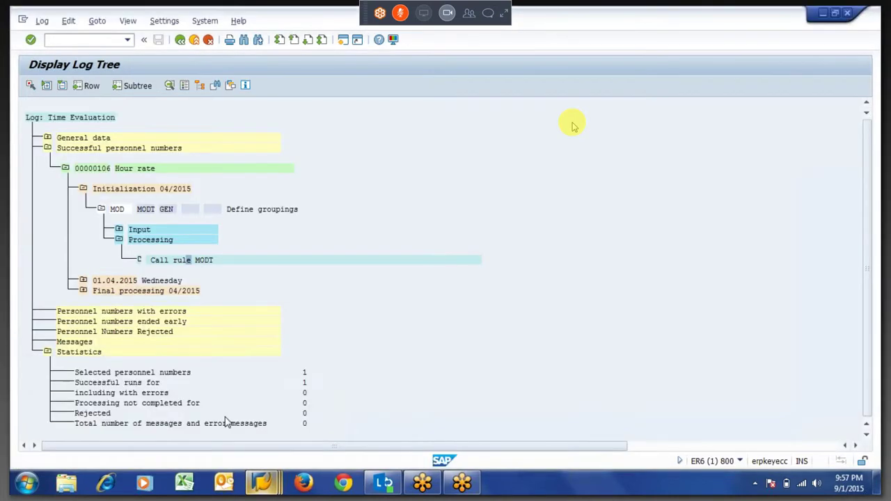
{"action": "left_click", "coordinate": [83, 281]}
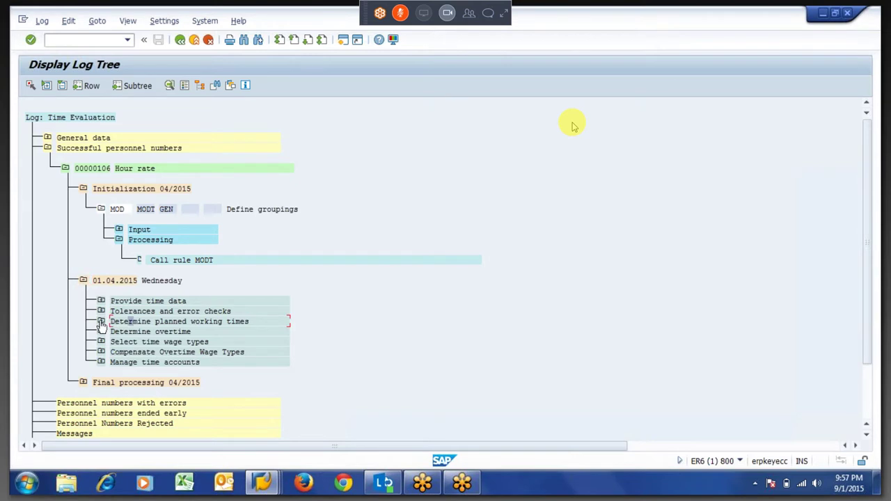
{"action": "left_click", "coordinate": [101, 321]}
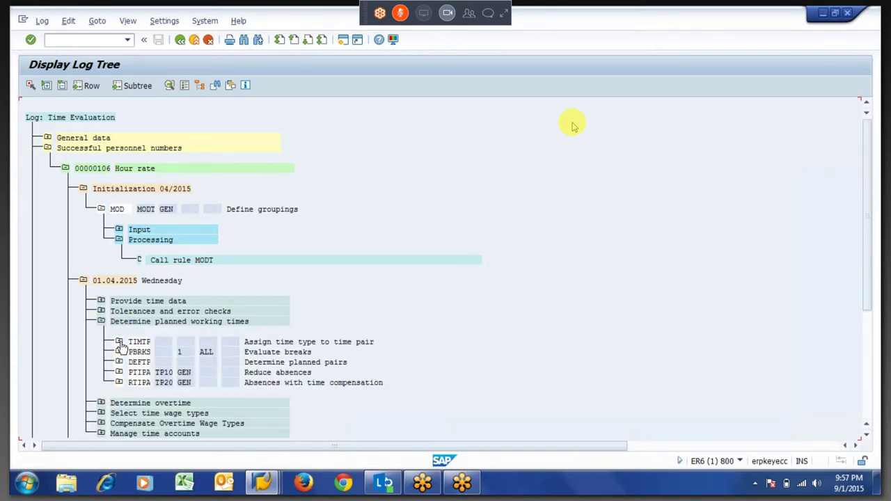
{"action": "left_click", "coordinate": [119, 342]}
{"action": "left_click", "coordinate": [136, 362]}
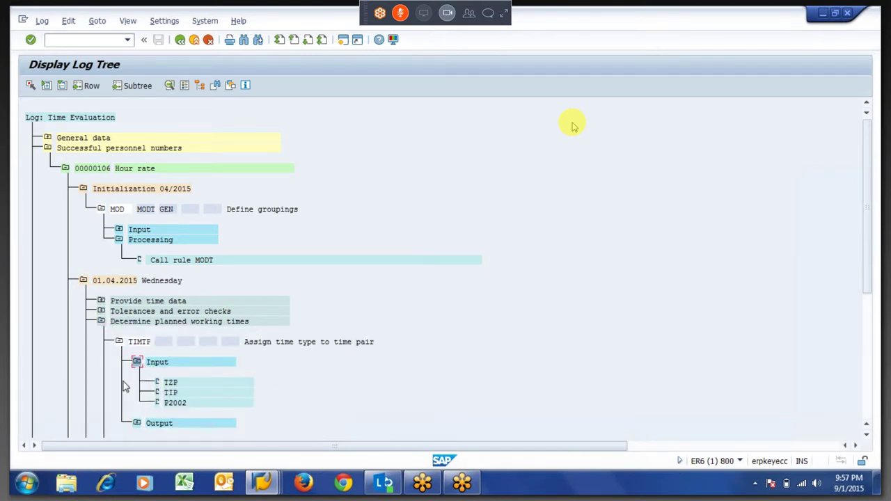
Step: Open table TIP from the TIMTP input, examine its time pairs and return to the log tree
{"action": "double_click", "coordinate": [179, 393]}
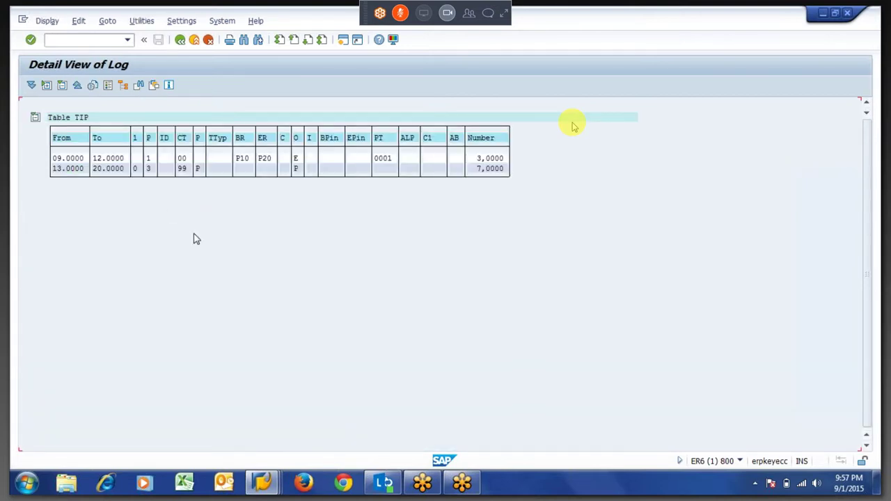
{"action": "left_click", "coordinate": [166, 169]}
{"action": "key", "text": "F3"}
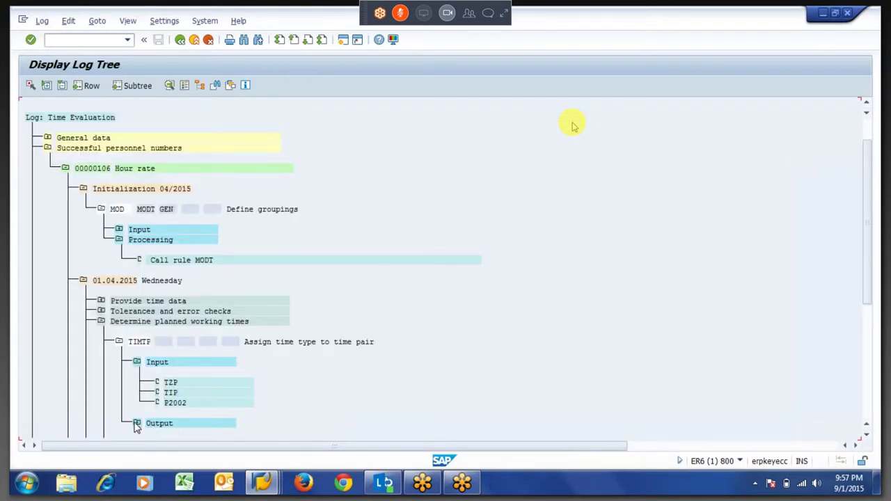
Step: Expand the TIMTP output, open its TIP table and examine the ID of the first time pair
{"action": "left_click", "coordinate": [137, 424]}
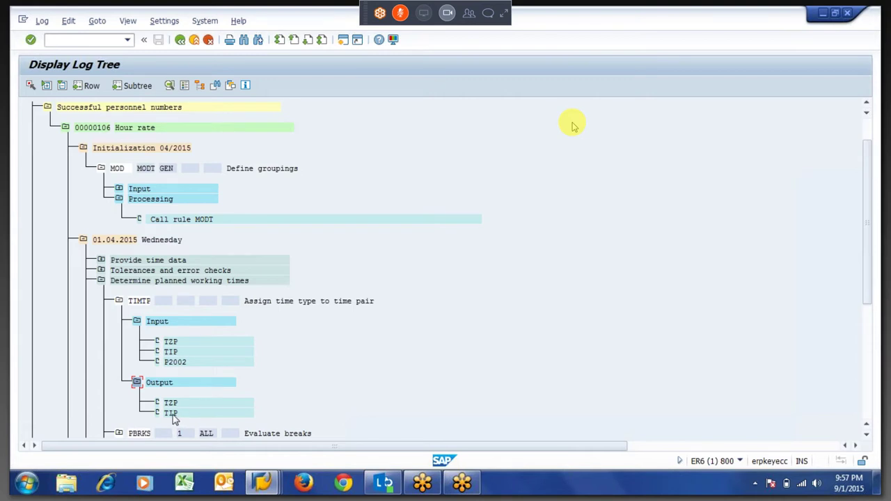
{"action": "left_click", "coordinate": [173, 414]}
{"action": "double_click", "coordinate": [173, 414]}
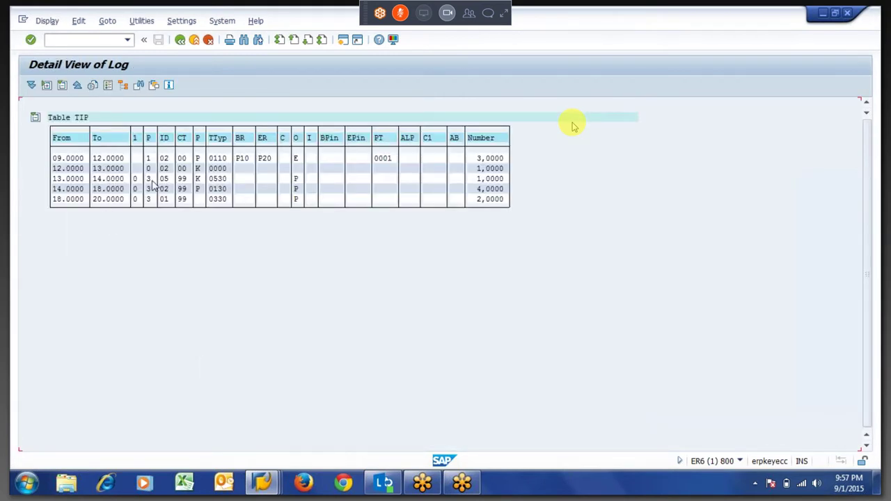
{"action": "left_click", "coordinate": [164, 158]}
{"action": "double_click", "coordinate": [177, 162]}
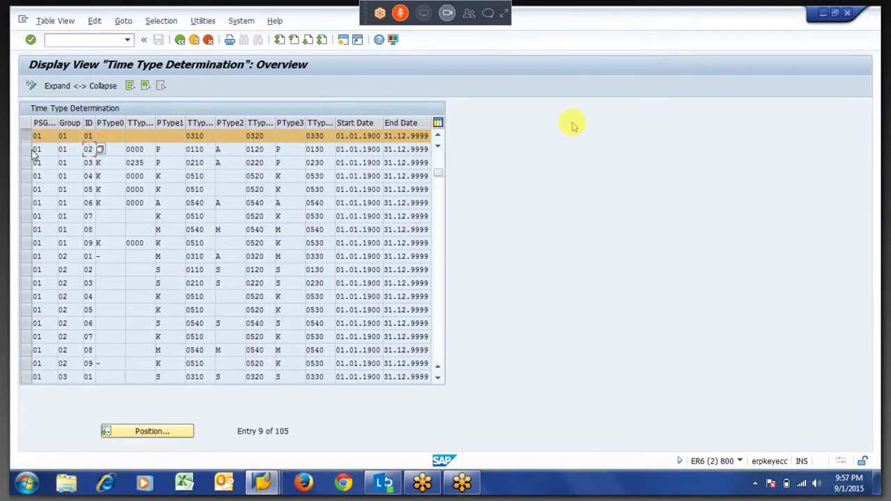
Step: Mark the ID 02 entry of group 01 in the Time Type Determination view and look up the meaning of its time identifier
{"action": "left_click", "coordinate": [28, 150]}
{"action": "left_click", "coordinate": [91, 150]}
{"action": "left_click", "coordinate": [99, 150]}
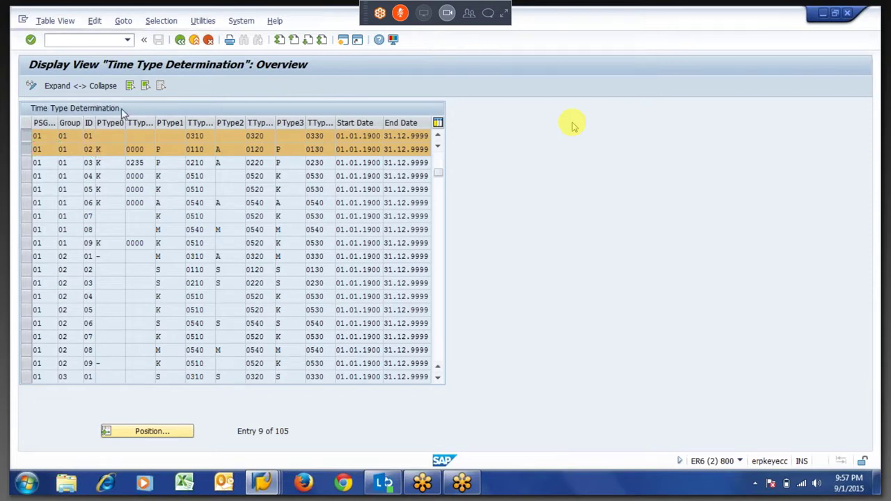
{"action": "left_click", "coordinate": [94, 161]}
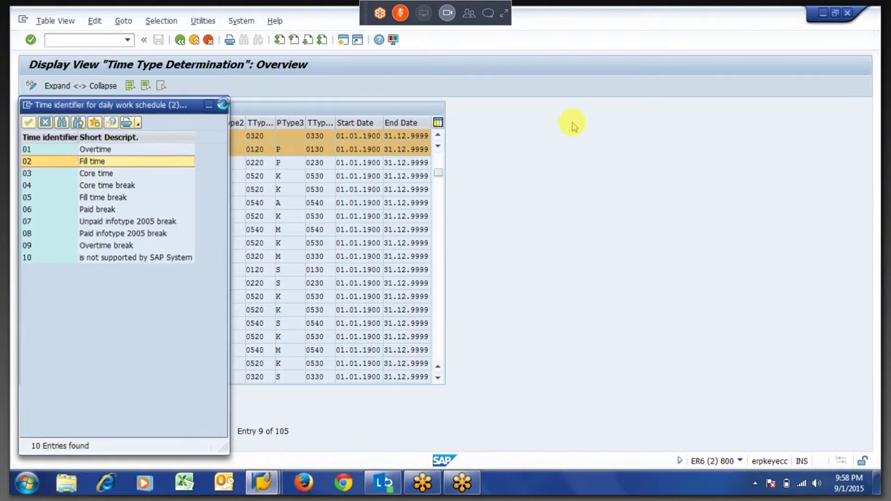
{"action": "left_click", "coordinate": [222, 104]}
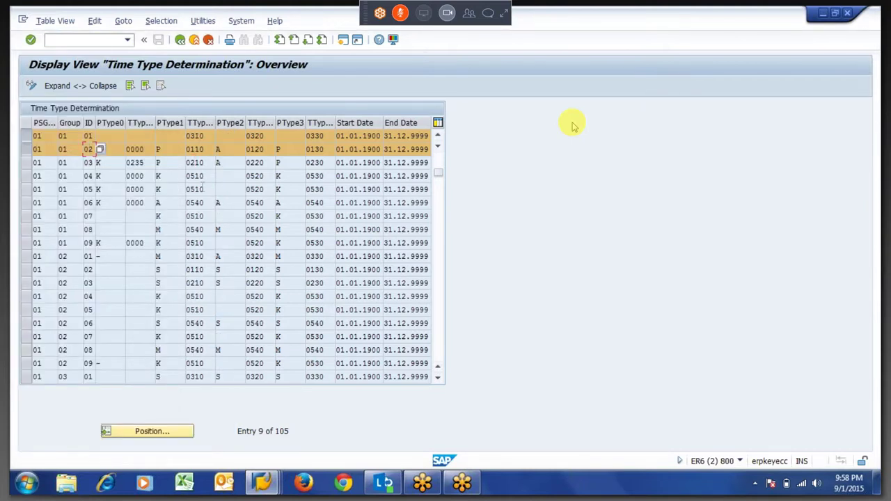
Step: Return to the TIMTP output table TIP and examine the times, ID, pair type and time type of the 09:00 to 12:00 pair
{"action": "key", "text": "alt+Tab"}
{"action": "left_click", "coordinate": [68, 158]}
{"action": "left_click", "coordinate": [121, 158]}
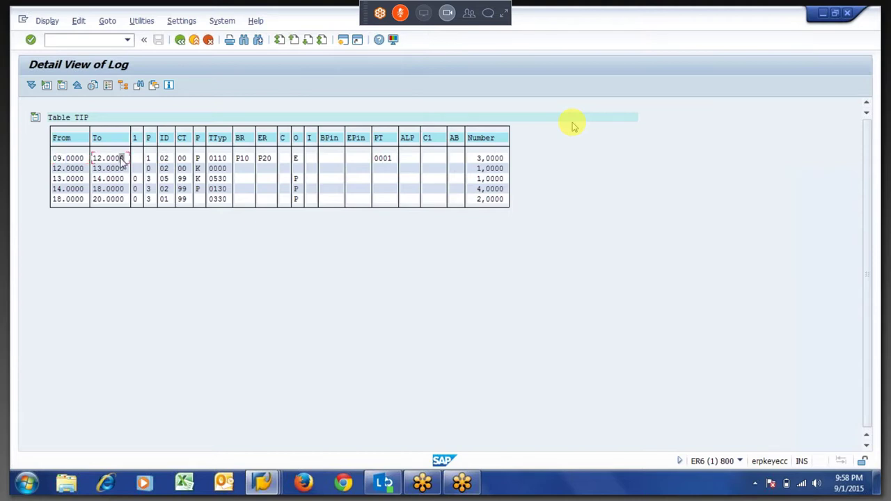
{"action": "left_click", "coordinate": [163, 159]}
{"action": "left_click_drag", "start_coordinate": [197, 160], "coordinate": [229, 164]}
{"action": "left_click", "coordinate": [231, 161]}
Step: Switch to the Time Type Determination view and examine the pair types and time types of ID 02 for processing types 1 and 3
{"action": "key", "text": "alt+Tab"}
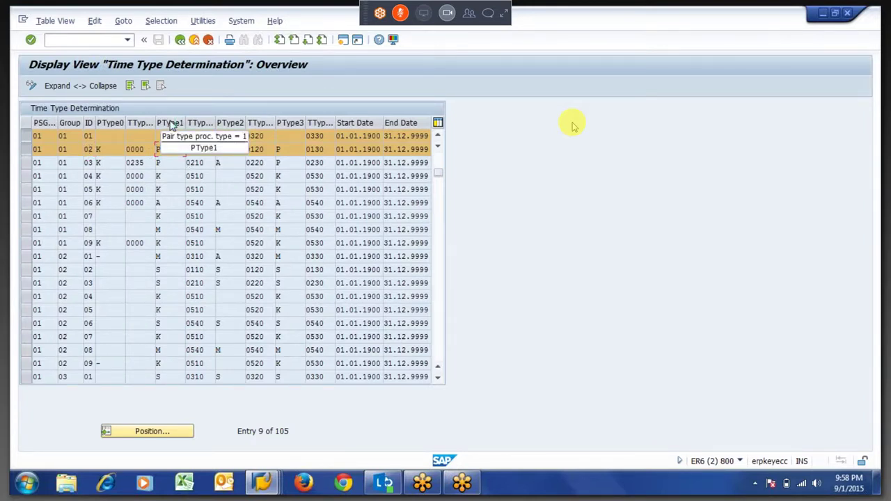
{"action": "key", "text": "Down"}
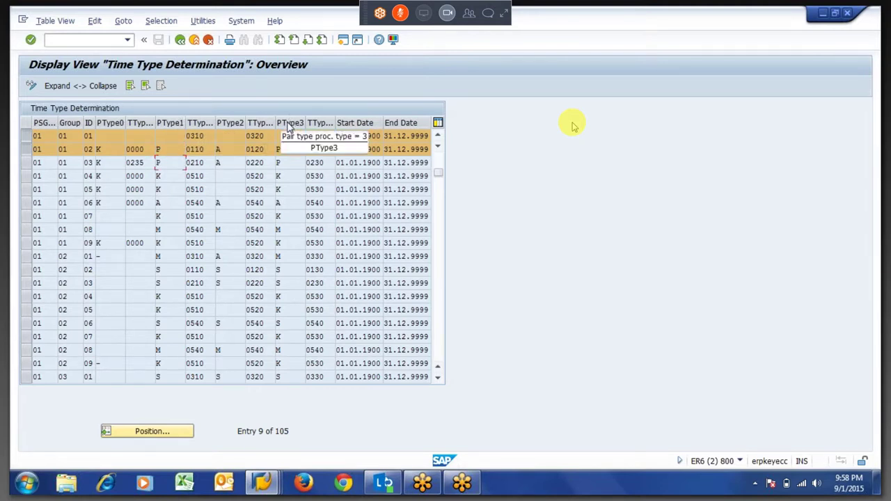
{"action": "left_click", "coordinate": [324, 148]}
{"action": "key", "text": "shift+Home"}
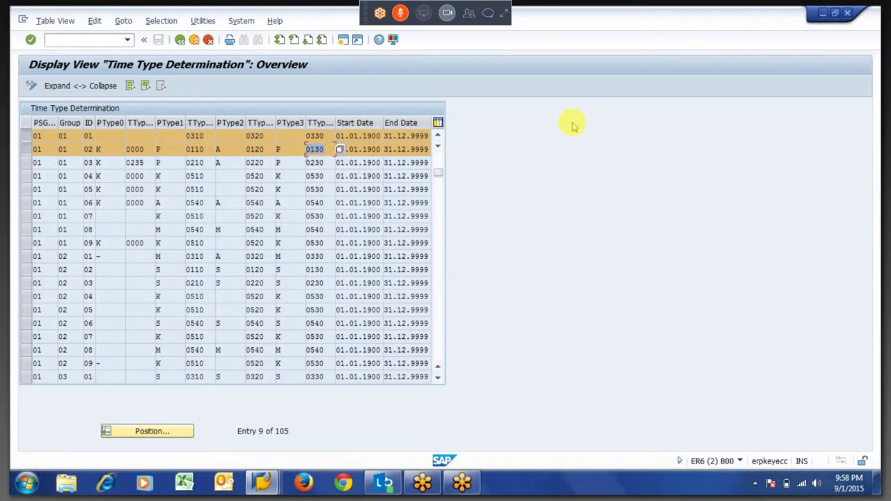
{"action": "left_click", "coordinate": [306, 154]}
{"action": "left_click", "coordinate": [288, 150]}
{"action": "key", "text": "shift+Tab"}
{"action": "key", "text": "shift+Tab"}
{"action": "key", "text": "shift+Tab"}
{"action": "key", "text": "shift+Tab"}
{"action": "key", "text": "Tab"}
{"action": "key", "text": "shift+Tab"}
Step: Examine the PType1 and PType2 pair types across the entries of groups 01 and 02, ending at ID 02 of group 01
{"action": "left_click", "coordinate": [152, 296]}
{"action": "key", "text": "Up"}
{"action": "key", "text": "Up"}
{"action": "key", "text": "Up"}
{"action": "key", "text": "Up"}
{"action": "key", "text": "Up"}
{"action": "key", "text": "Up"}
{"action": "key", "text": "Up"}
{"action": "key", "text": "Up"}
{"action": "key", "text": "Up"}
{"action": "key", "text": "Up"}
{"action": "key", "text": "Up"}
{"action": "left_click", "coordinate": [169, 284]}
{"action": "left_click", "coordinate": [165, 256]}
{"action": "left_click", "coordinate": [161, 242]}
{"action": "left_click", "coordinate": [216, 205]}
{"action": "left_click", "coordinate": [157, 150]}
Step: Open the meeting chat, read the latest message and close the chat
{"action": "left_click", "coordinate": [488, 15]}
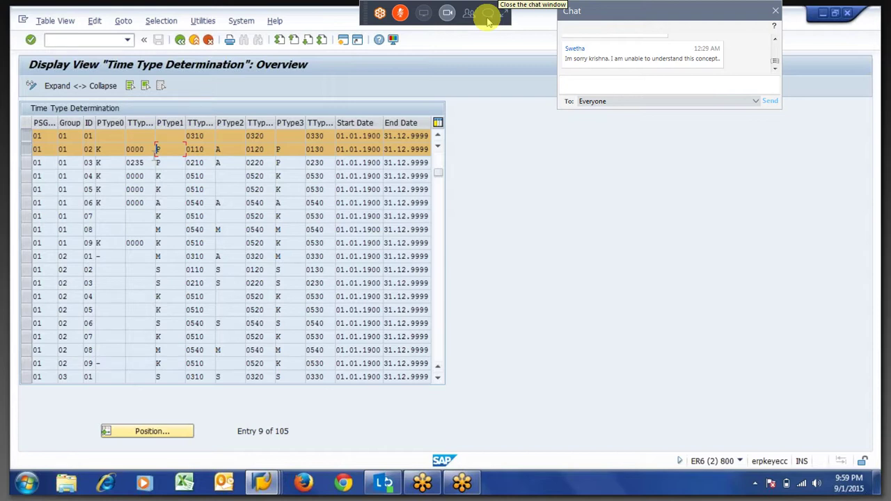
{"action": "left_click", "coordinate": [488, 19]}
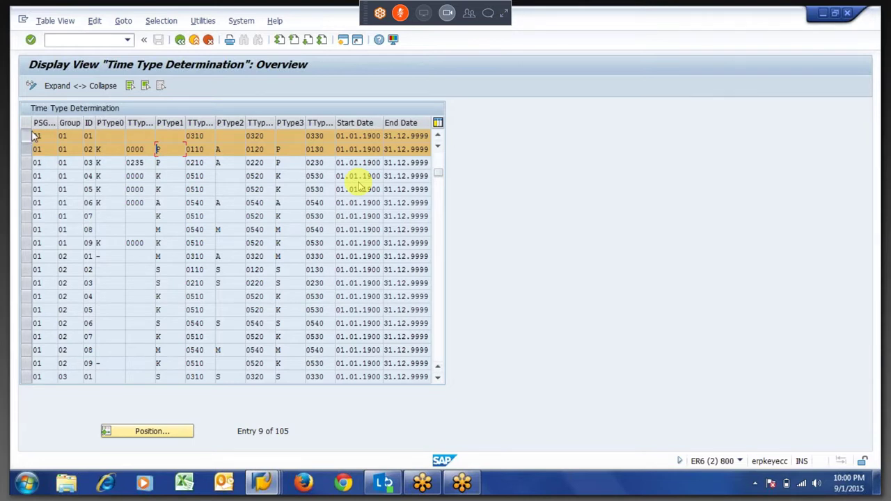
Step: Unmark the ID 01 entry and check the ID and time type of the first pair in the TIMTP output table TIP
{"action": "left_click", "coordinate": [88, 136]}
{"action": "left_click", "coordinate": [28, 137]}
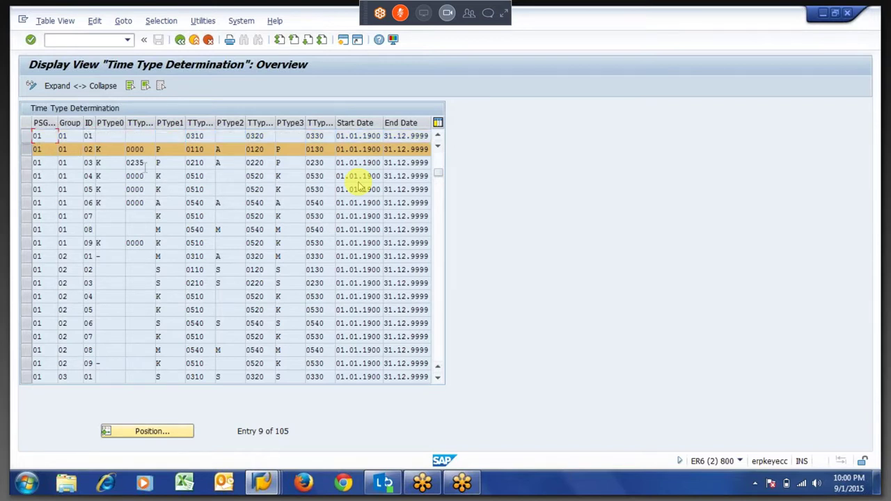
{"action": "key", "text": "alt+Tab"}
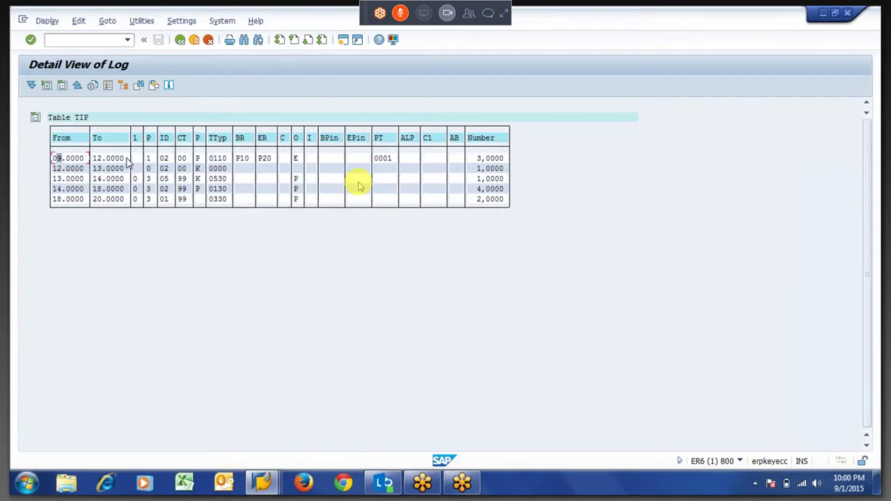
{"action": "left_click", "coordinate": [165, 160]}
{"action": "left_click", "coordinate": [216, 160]}
{"action": "key", "text": "F2"}
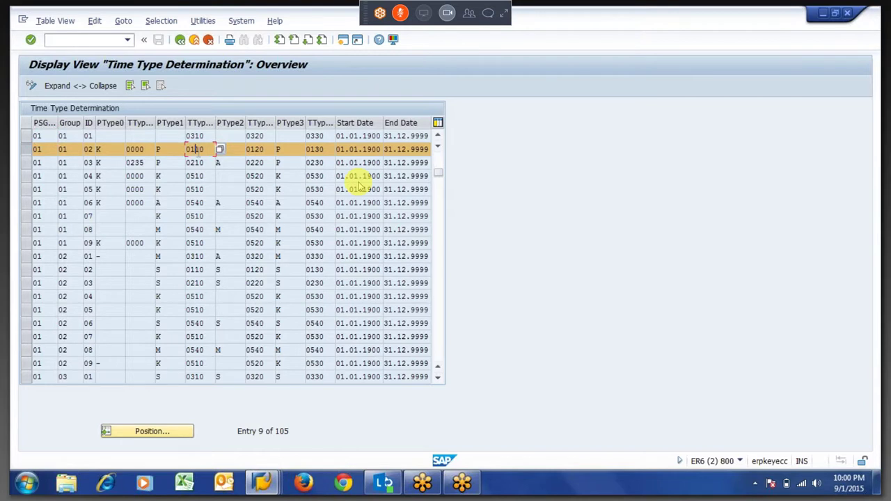
Step: Compare the first TIP pair's processing type and time type with the PType1 fields of ID 02 in the Time Type Determination view
{"action": "key", "text": "F3"}
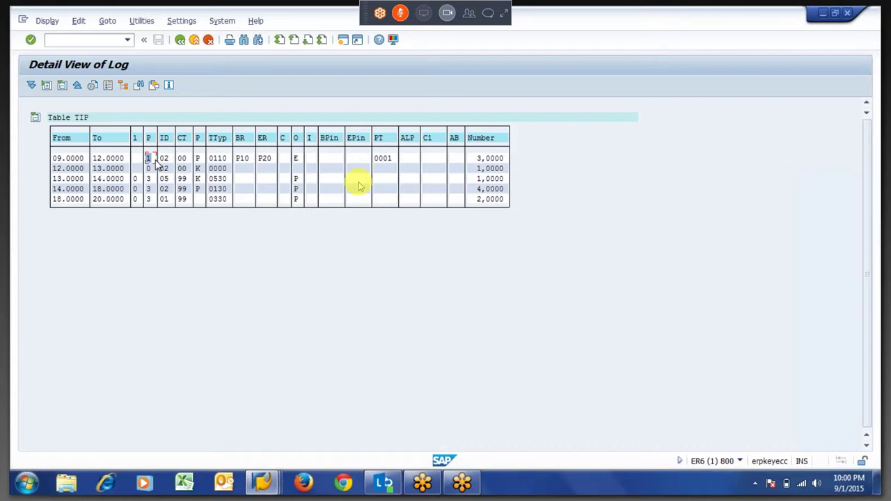
{"action": "key", "text": "alt+Tab"}
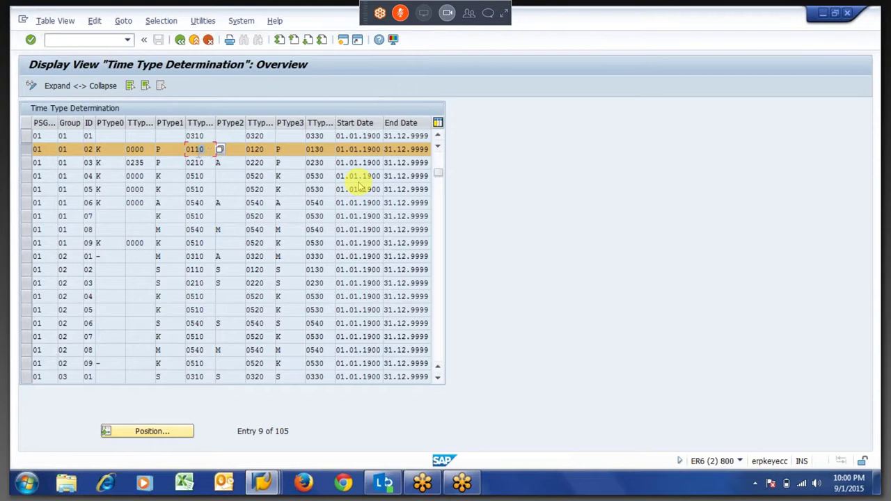
{"action": "key", "text": "shift+Tab"}
{"action": "key", "text": "alt+Tab"}
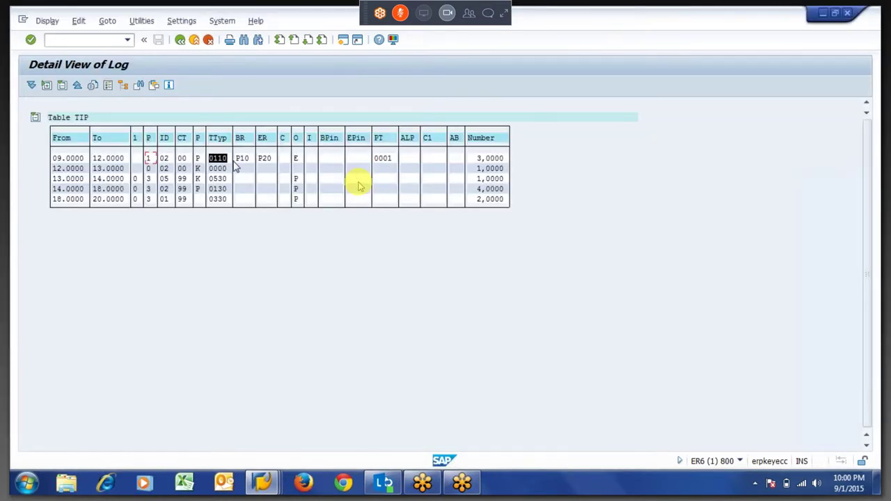
{"action": "left_click", "coordinate": [235, 167]}
{"action": "key", "text": "F2"}
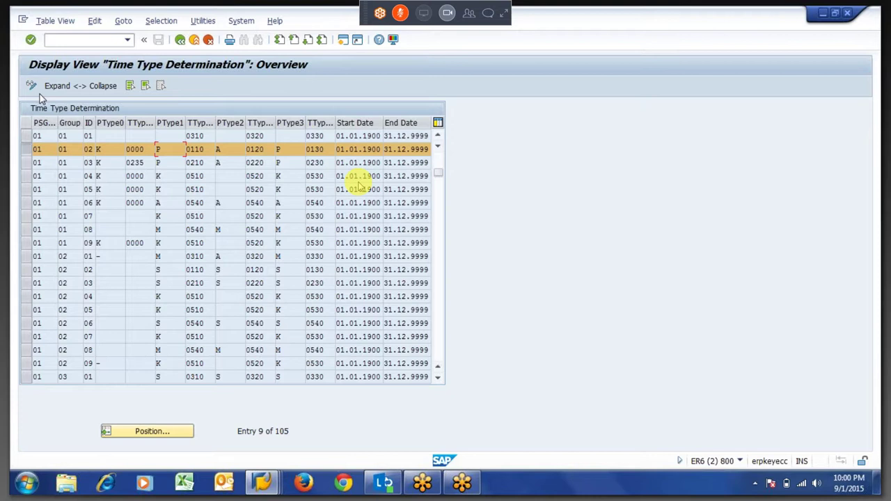
Step: Switch the Time Type Determination view to change mode and position the list at PS grouping 01
{"action": "key", "text": "ctrl+F1"}
{"action": "left_click", "coordinate": [152, 431]}
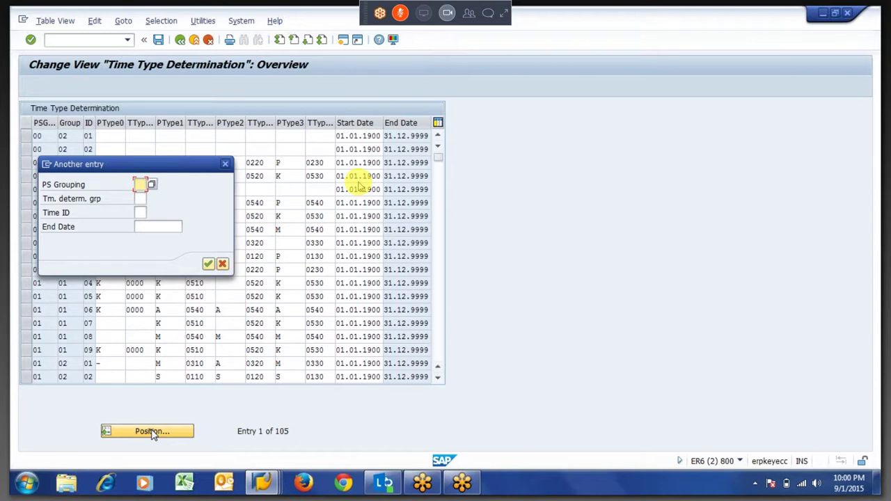
{"action": "left_click", "coordinate": [489, 14]}
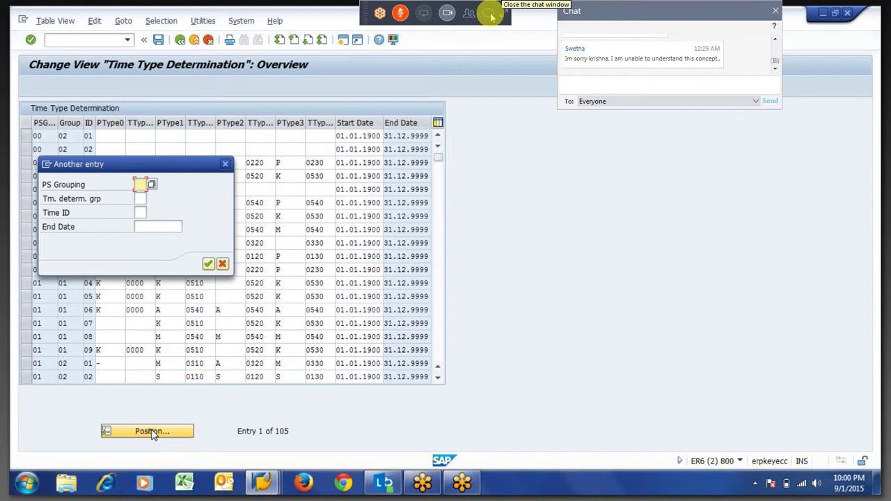
{"action": "left_click", "coordinate": [490, 14]}
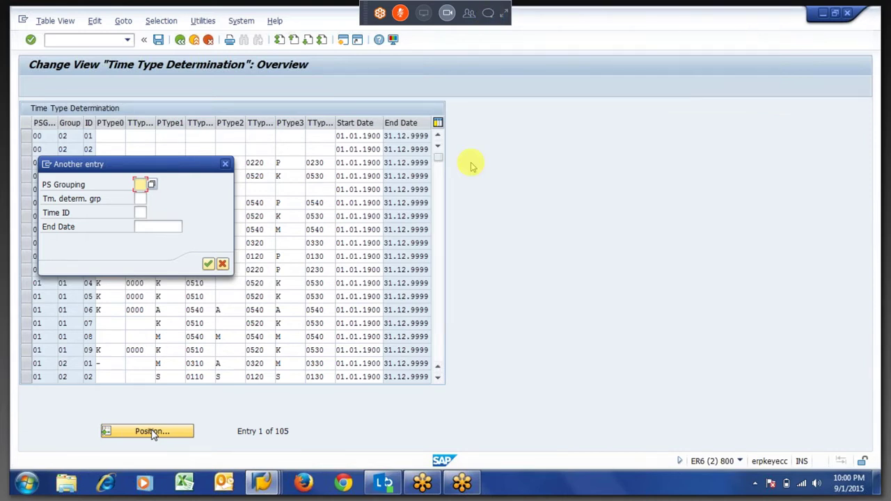
{"action": "type", "text": "01"}
{"action": "key", "text": "Return"}
Step: Look up the possible time identifiers and their descriptions, then mark the ID 02 entry of group 01
{"action": "key", "text": "F4"}
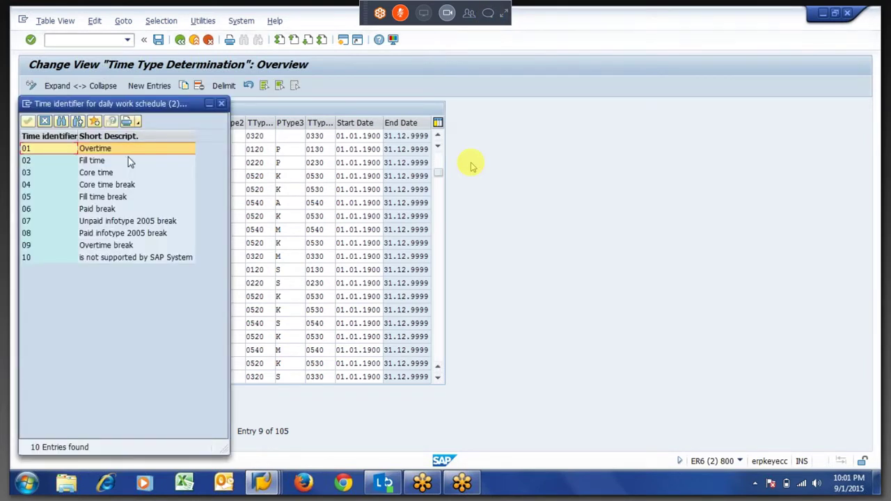
{"action": "left_click", "coordinate": [89, 163]}
{"action": "double_click", "coordinate": [90, 166]}
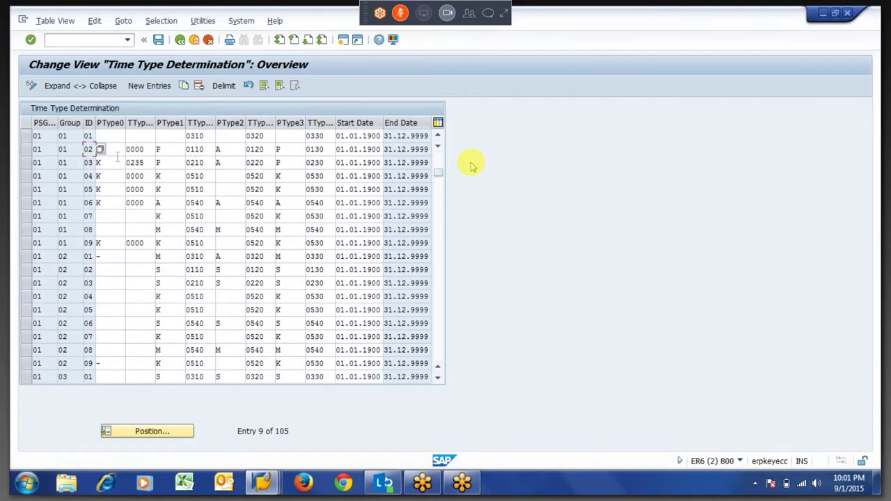
{"action": "key", "text": "Tab"}
{"action": "type", "text": "K"}
{"action": "left_click", "coordinate": [26, 148]}
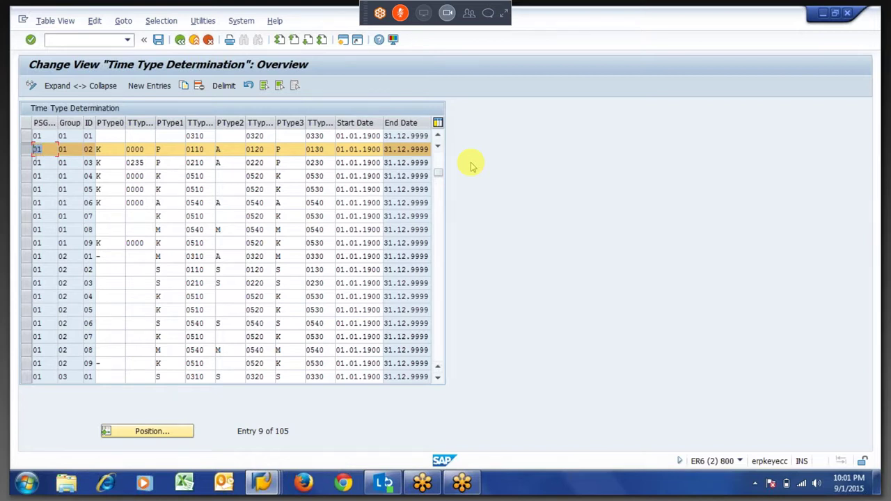
Step: Examine the PType1 processing type and its time type in the ID 02 entry of group 01
{"action": "key", "text": "Tab"}
{"action": "key", "text": "Tab"}
{"action": "key", "text": "Tab"}
{"action": "left_click", "coordinate": [167, 149]}
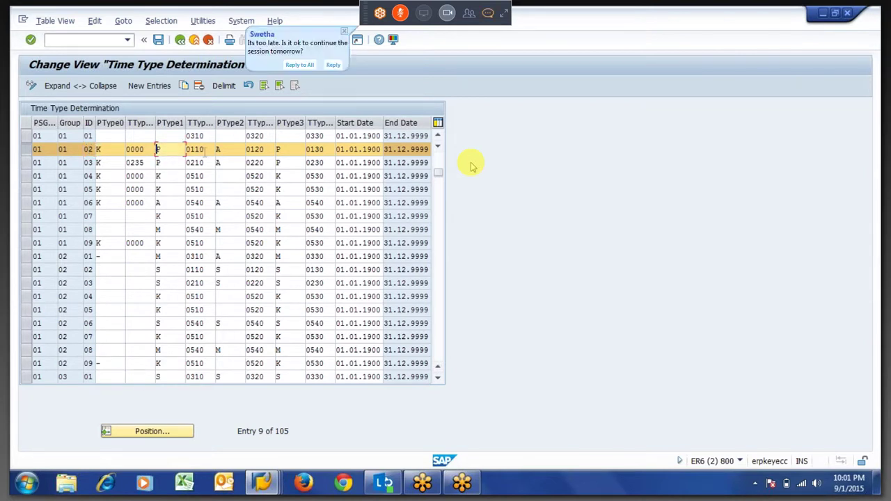
{"action": "key", "text": "Tab"}
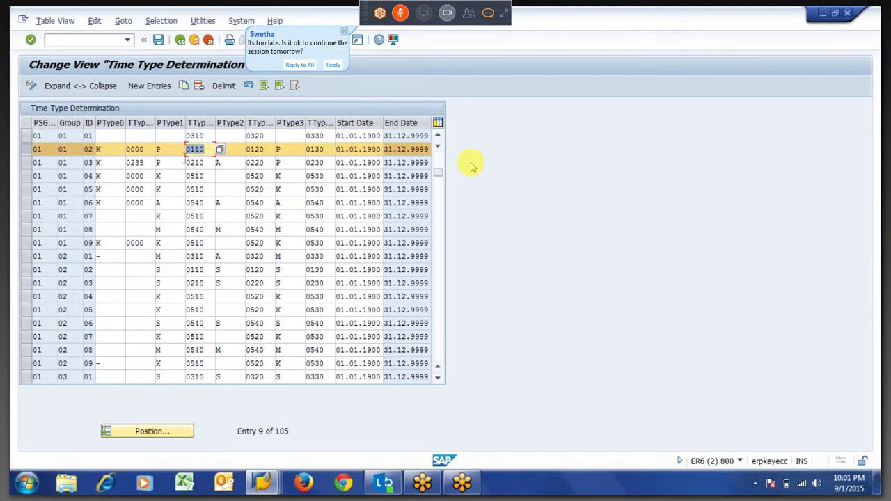
{"action": "left_click", "coordinate": [186, 150]}
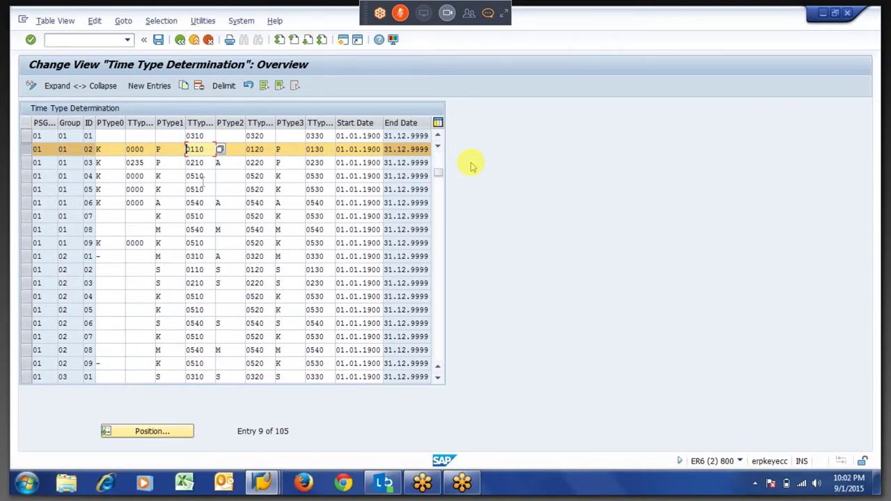
Step: Read the latest meeting chat message, reply "ok sir..." to everyone and close the chat
{"action": "left_click", "coordinate": [489, 14]}
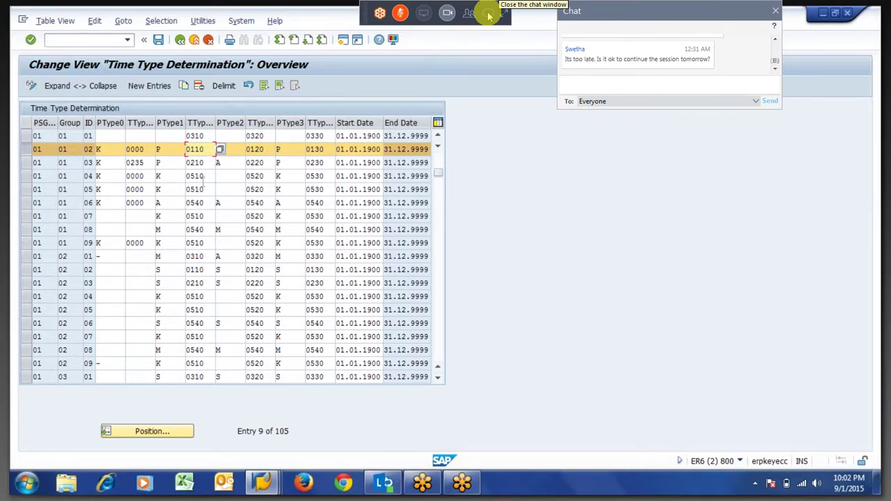
{"action": "left_click", "coordinate": [488, 14]}
{"action": "left_click", "coordinate": [489, 14]}
{"action": "left_click", "coordinate": [640, 81]}
{"action": "type", "text": "ok sir..."}
{"action": "key", "text": "Return"}
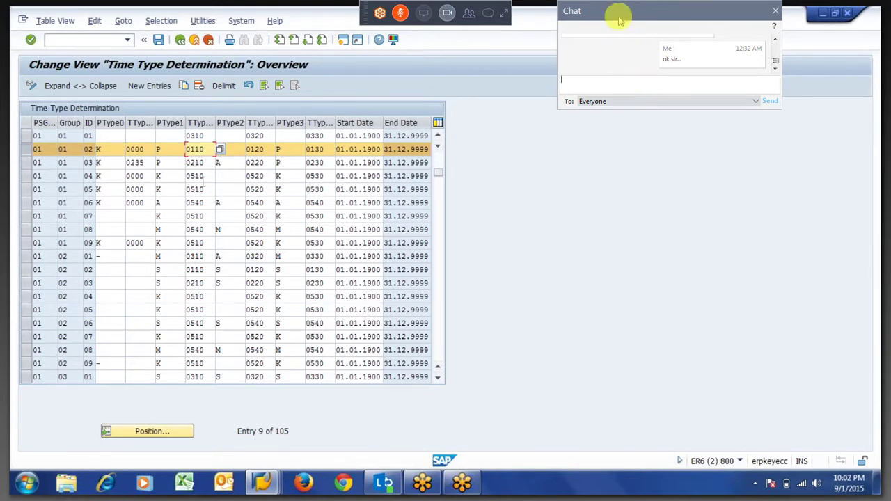
{"action": "left_click", "coordinate": [490, 17]}
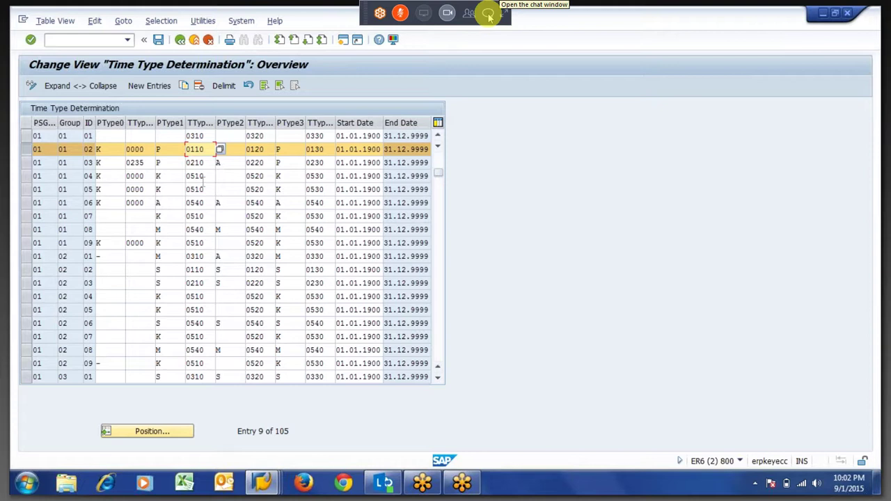
Step: Expand the meeting control panel and look through the attendee list
{"action": "left_click", "coordinate": [505, 20]}
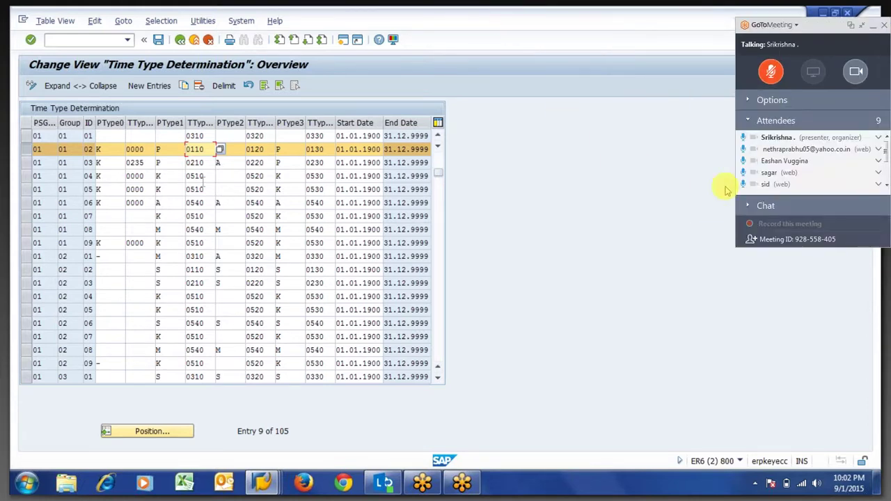
{"action": "scroll", "coordinate": [883, 167], "scroll_direction": "down", "scroll_amount": 2}
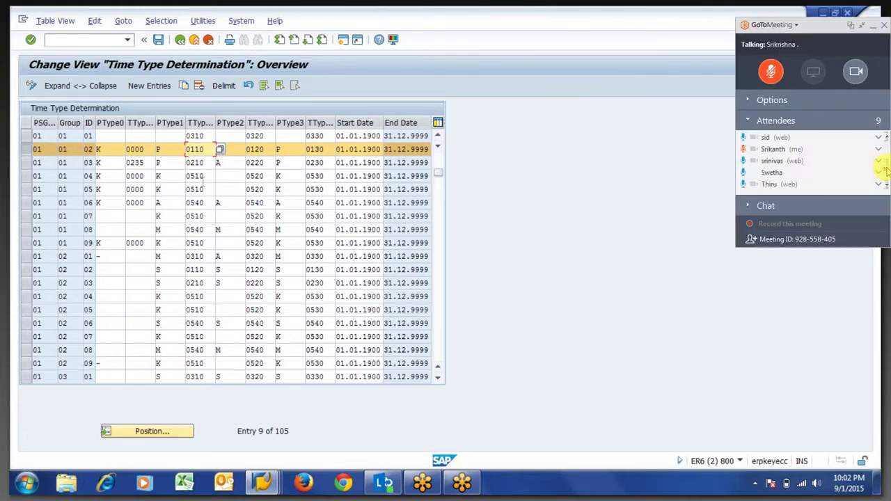
{"action": "scroll", "coordinate": [886, 147], "scroll_direction": "up", "scroll_amount": 2}
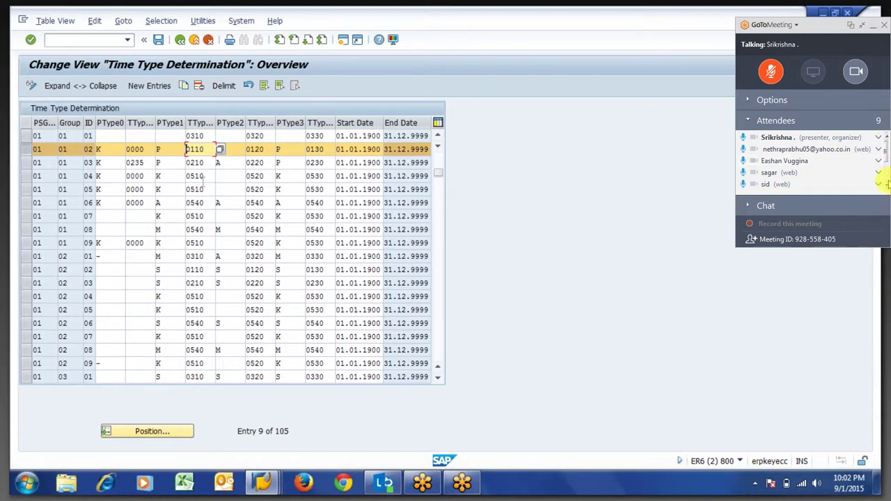
{"action": "scroll", "coordinate": [884, 180], "scroll_direction": "down", "scroll_amount": 2}
{"action": "scroll", "coordinate": [887, 159], "scroll_direction": "up", "scroll_amount": 2}
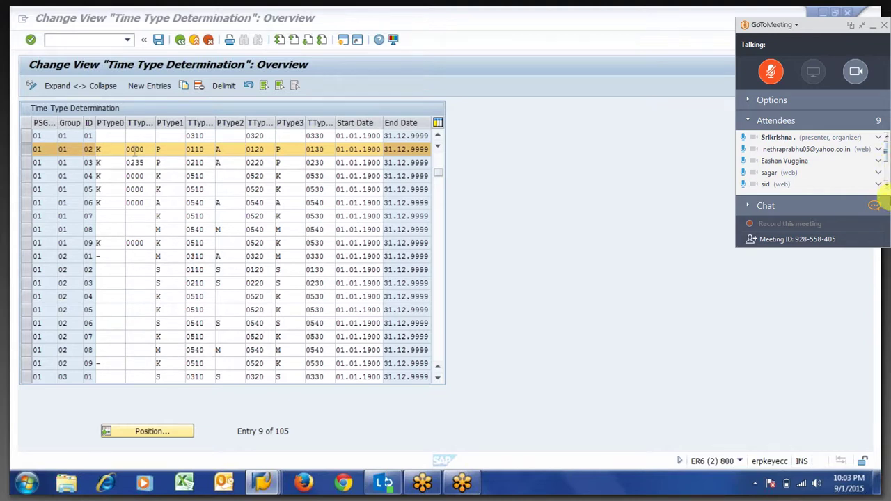
Step: Expand the chat section of the meeting panel and read the newest message
{"action": "left_click", "coordinate": [749, 206]}
{"action": "left_click", "coordinate": [749, 206]}
{"action": "left_click", "coordinate": [749, 206]}
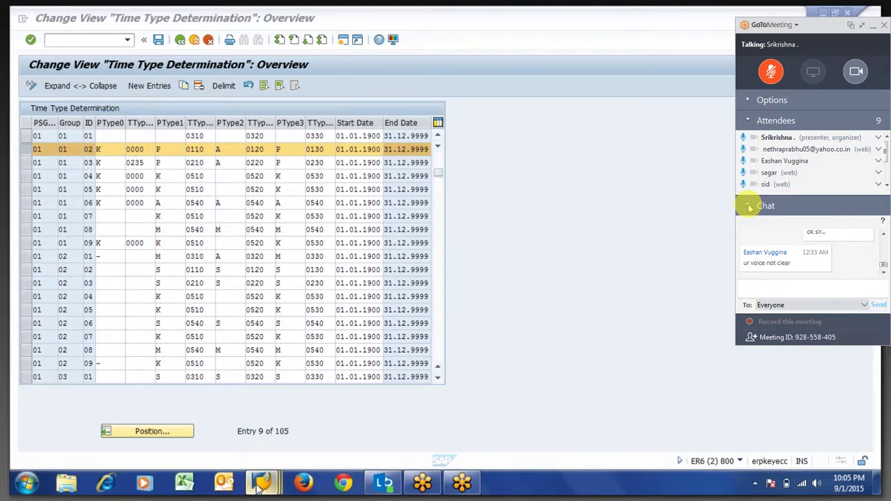
Step: Leave the MODT rule display and open schema ZM60 for editing in transaction PE01
{"action": "mouse_move", "coordinate": [258, 485]}
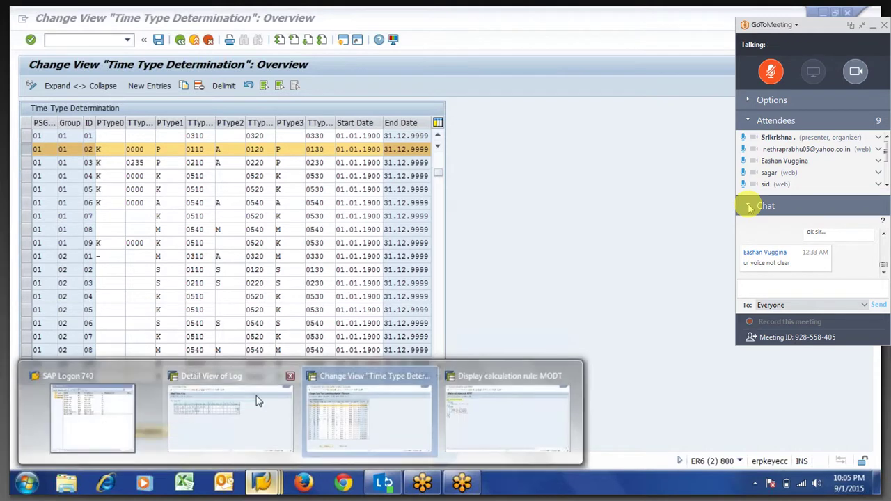
{"action": "mouse_move", "coordinate": [256, 396]}
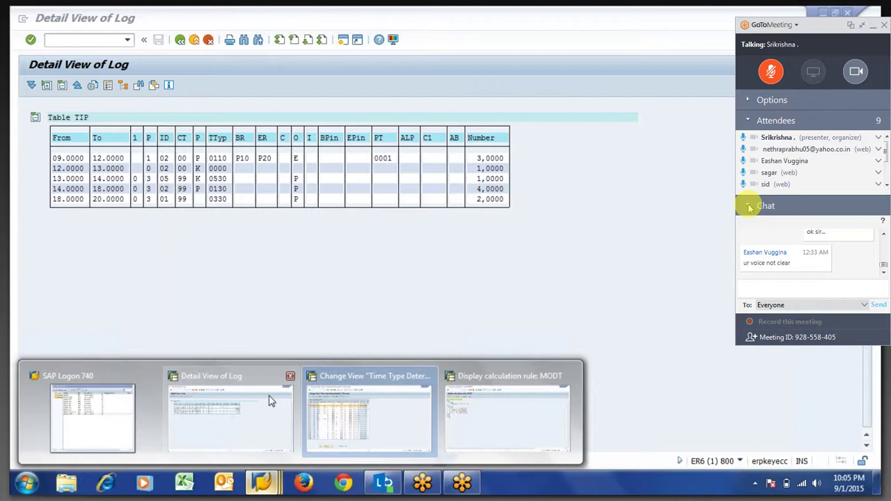
{"action": "mouse_move", "coordinate": [361, 417]}
{"action": "key", "text": "F3"}
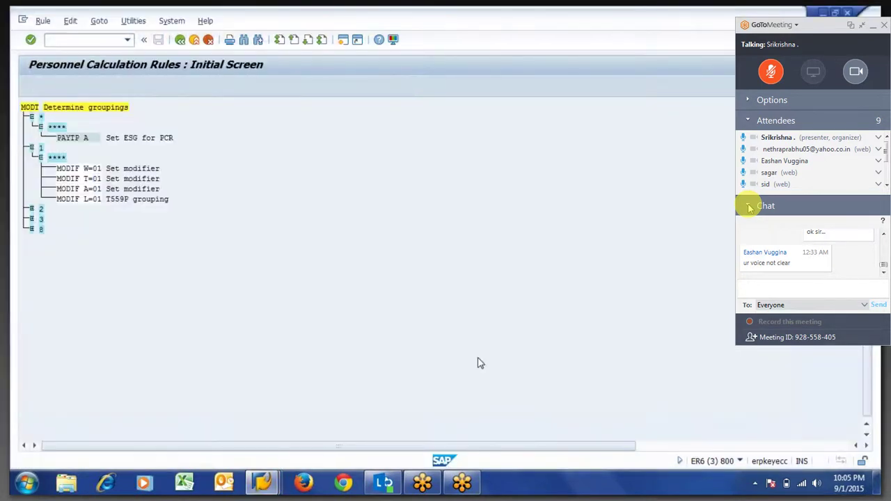
{"action": "type", "text": "pe"}
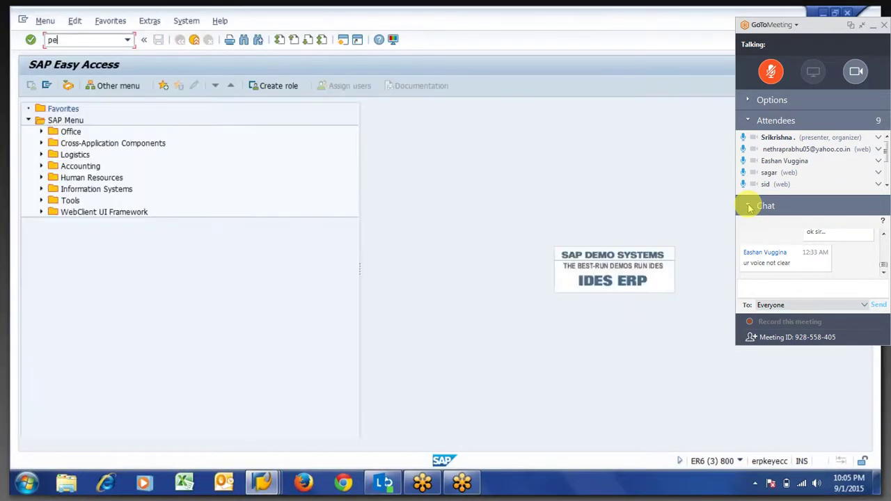
{"action": "type", "text": "01"}
{"action": "key", "text": "Return"}
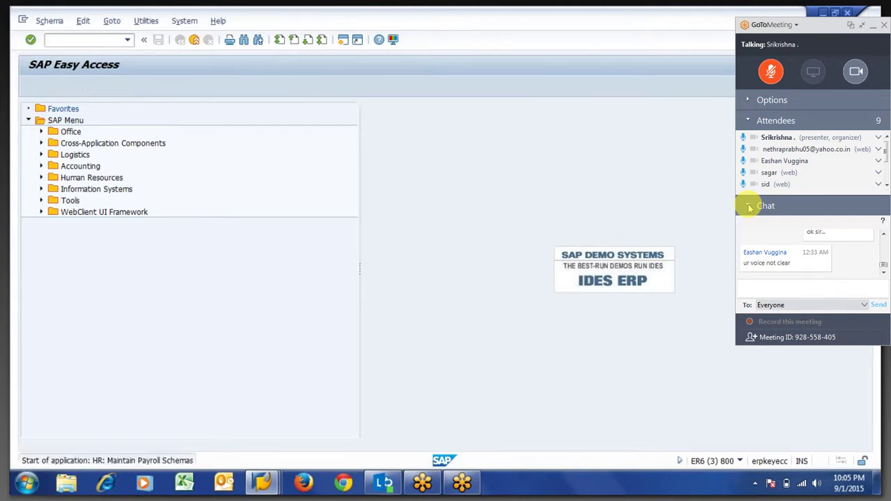
{"action": "left_click", "coordinate": [154, 251]}
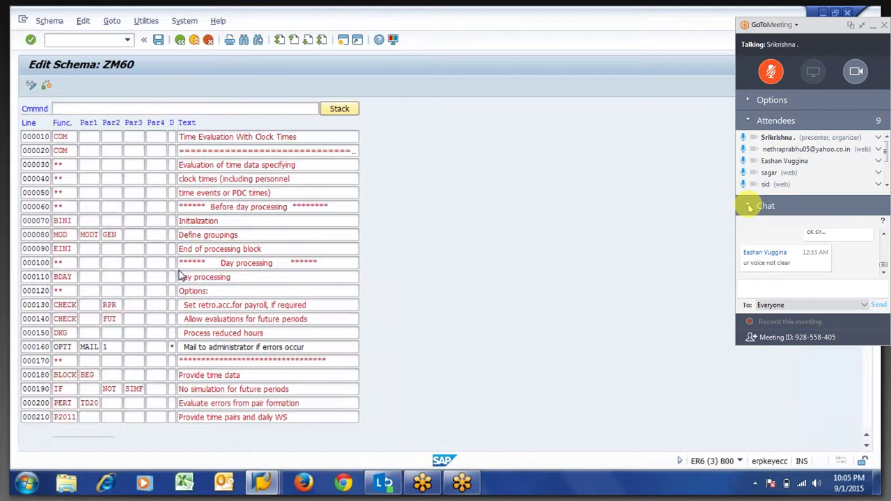
Step: Find the Determine overtime block in schema ZM60 and review the two GOT TO20 lines for quotas 01 and 02
{"action": "key", "text": "Page_Down"}
{"action": "key", "text": "Page_Down"}
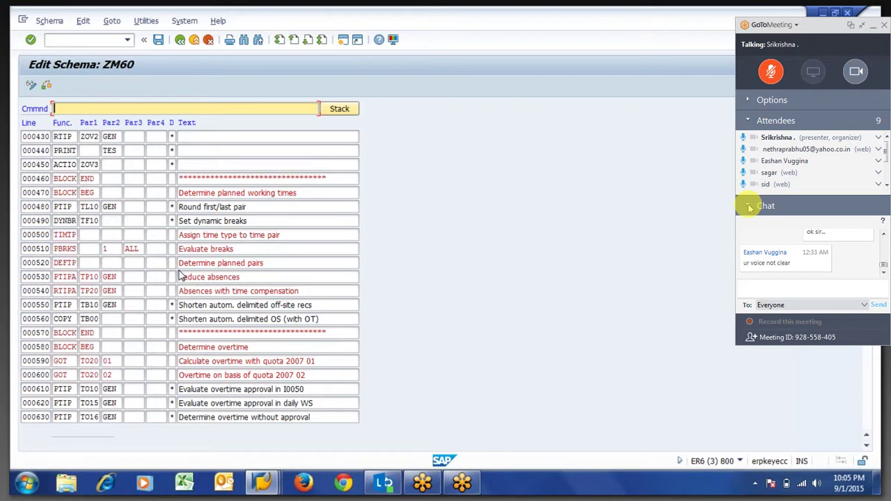
{"action": "left_click_drag", "start_coordinate": [328, 361], "coordinate": [179, 369]}
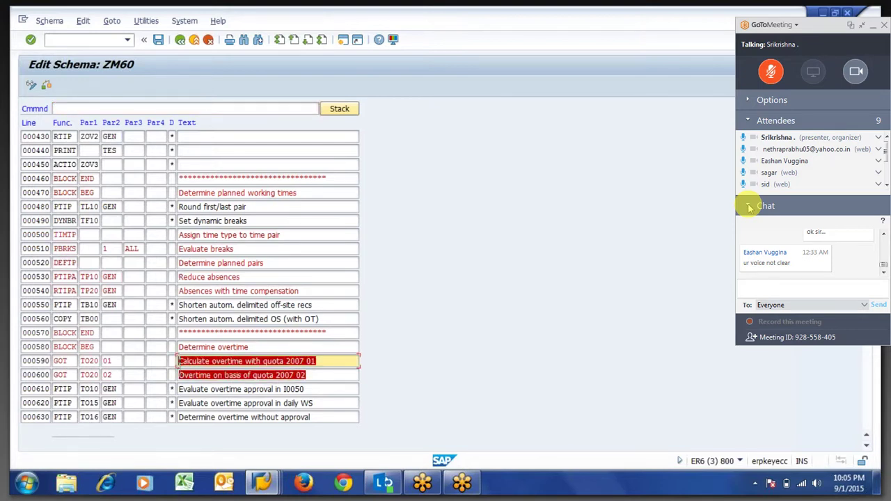
{"action": "key", "text": "Escape"}
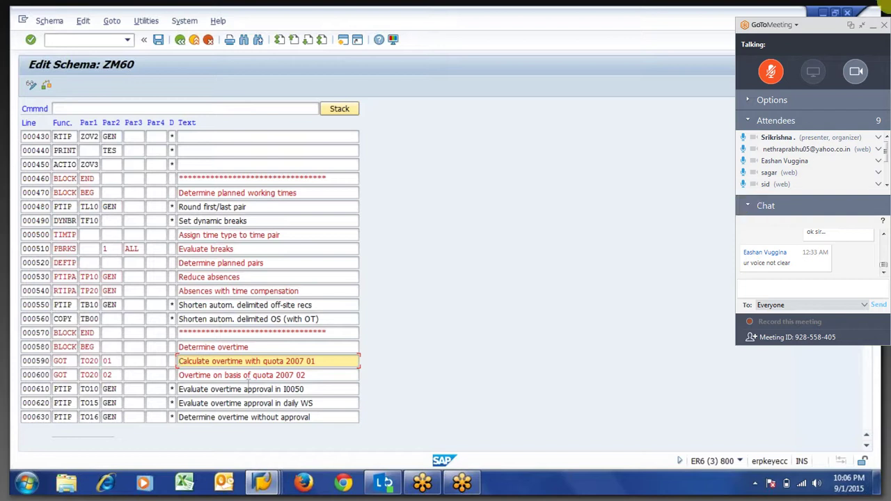
Step: Collapse and restore the meeting panel, and send everyone the chat message "no problem sir.. !! we understand"
{"action": "left_click", "coordinate": [861, 28]}
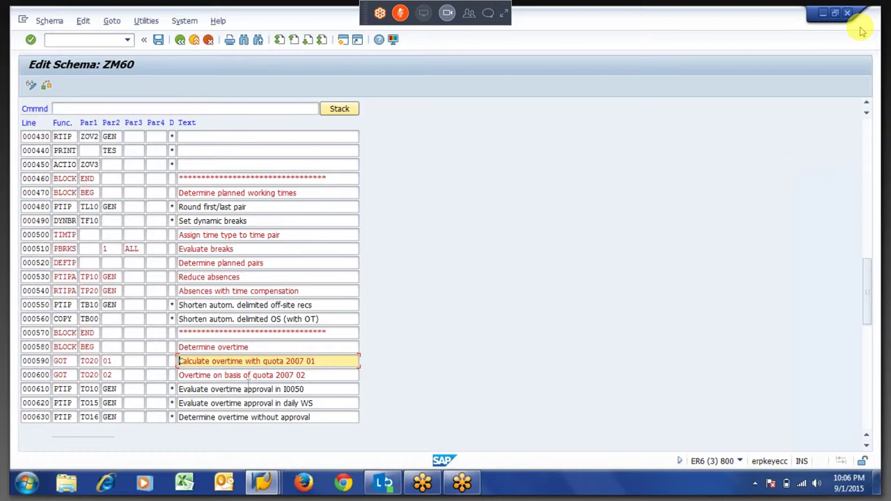
{"action": "left_click", "coordinate": [503, 19]}
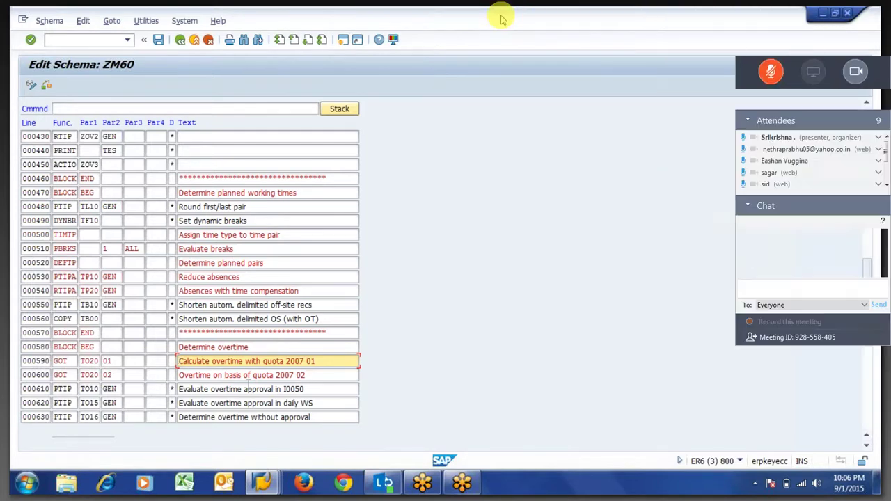
{"action": "left_click", "coordinate": [756, 283]}
{"action": "type", "text": "no problem"}
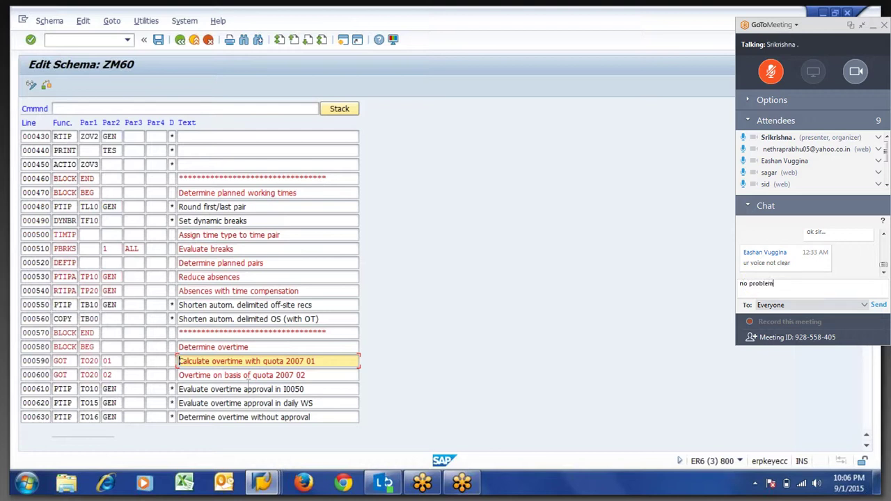
{"action": "type", "text": " sir.. !! we underst"}
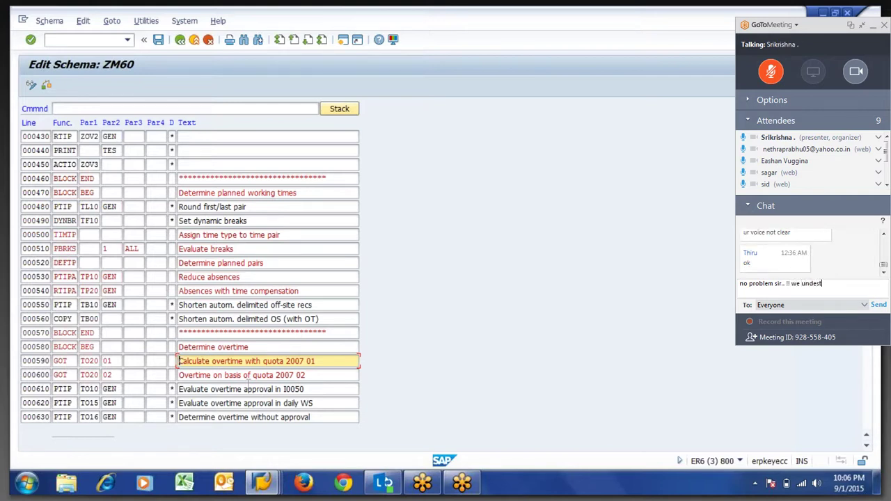
{"action": "type", "text": "and"}
{"action": "key", "text": "Return"}
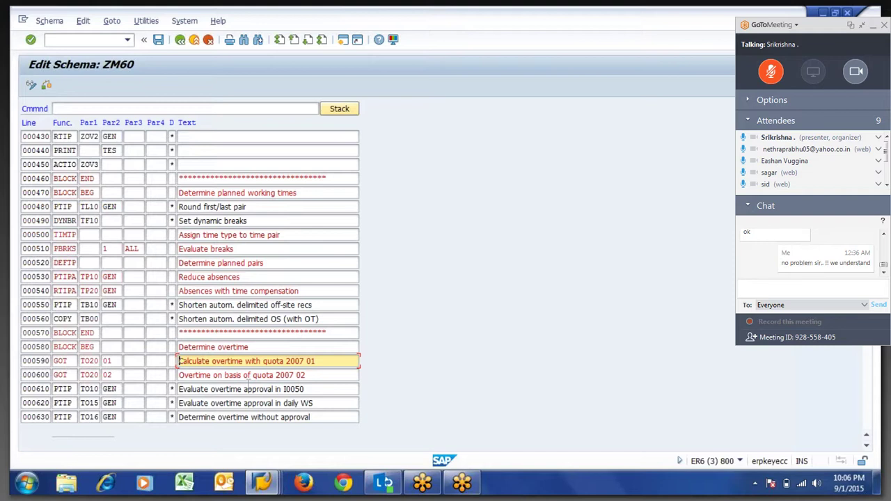
Step: Look through the attendee list in the meeting panel and minimize the GoToMeeting Viewer window
{"action": "left_click", "coordinate": [740, 283]}
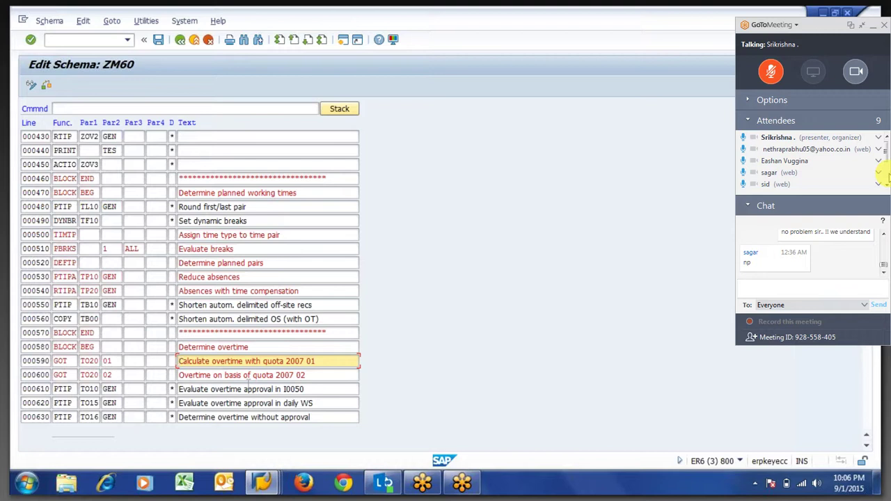
{"action": "scroll", "coordinate": [885, 179], "scroll_direction": "down", "scroll_amount": 3}
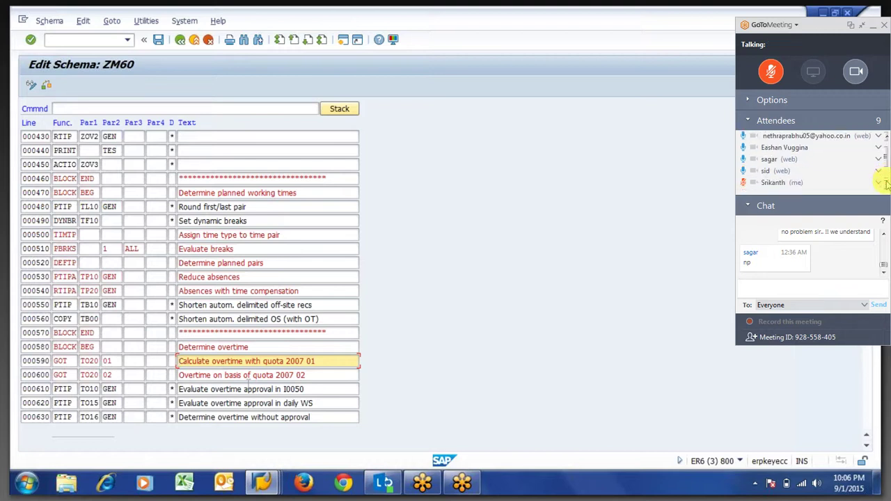
{"action": "scroll", "coordinate": [882, 177], "scroll_direction": "down", "scroll_amount": 2}
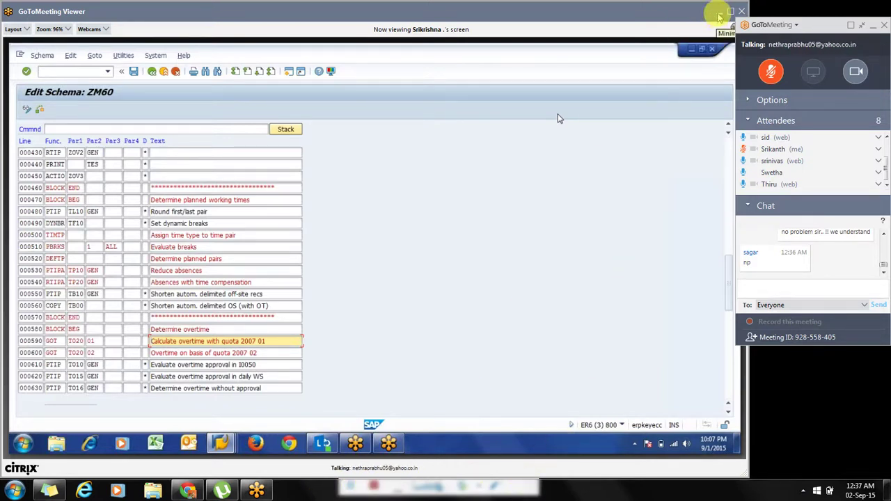
{"action": "left_click", "coordinate": [720, 15]}
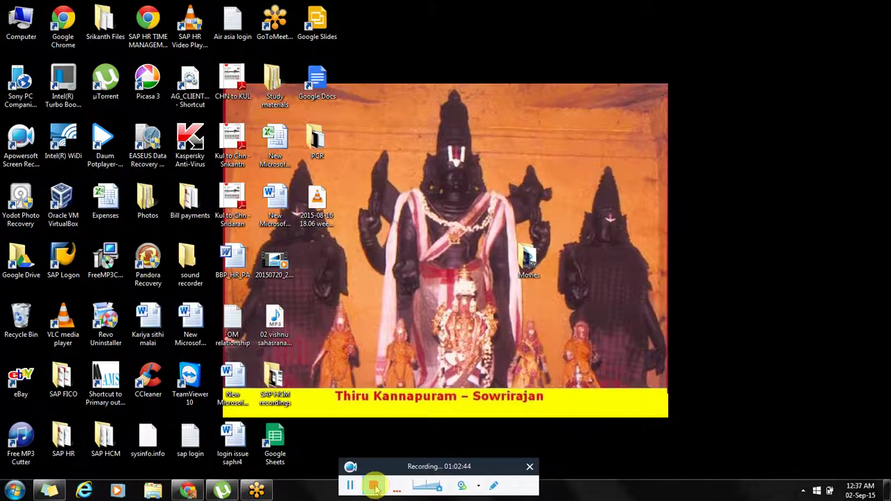